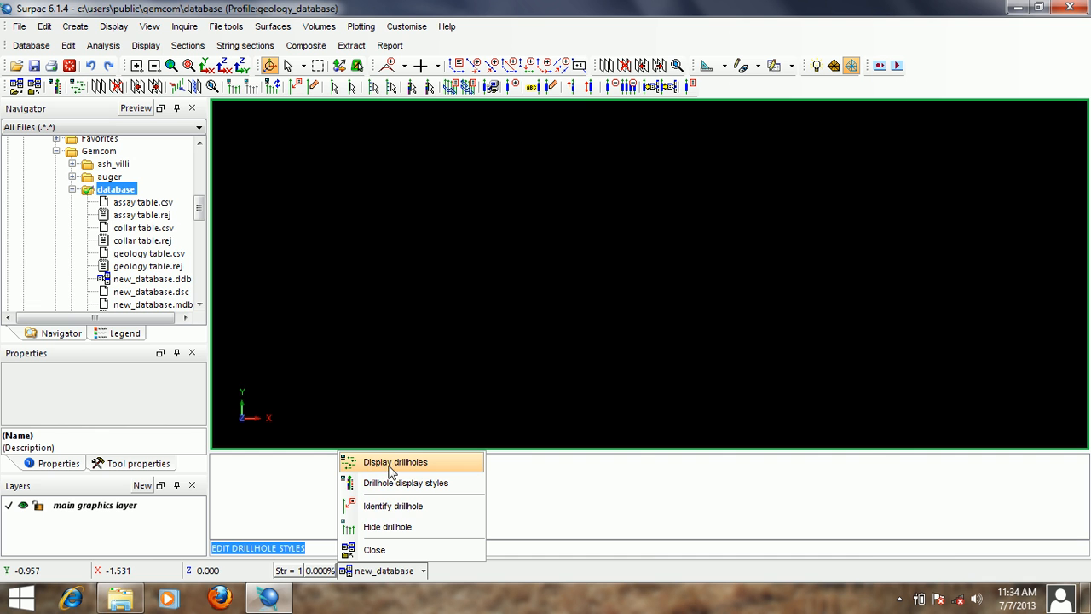
{"action": "left_click", "coordinate": [406, 465]}
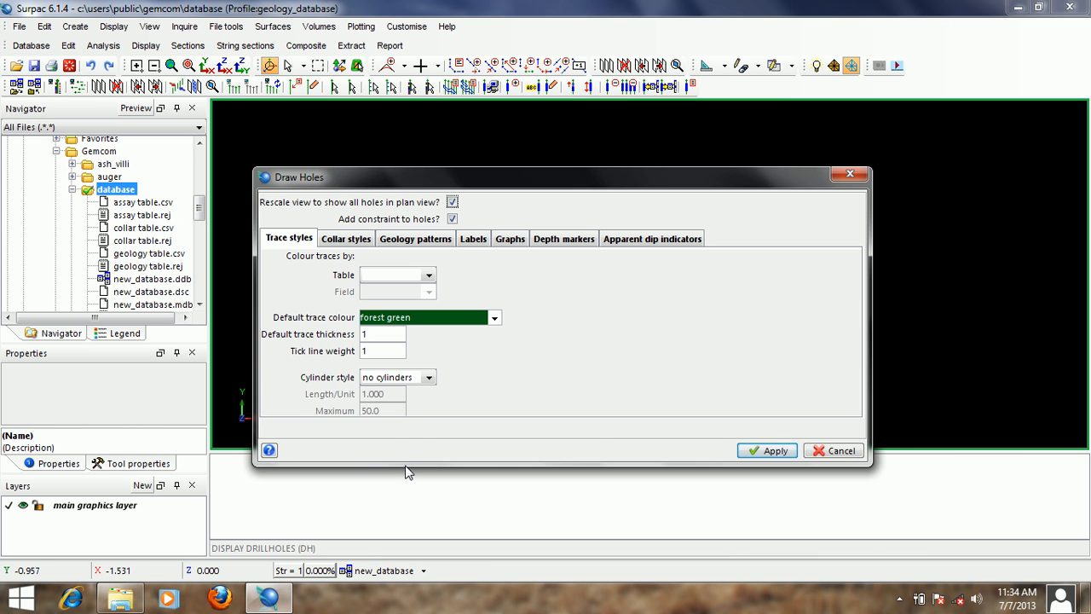
{"action": "key", "text": "Escape"}
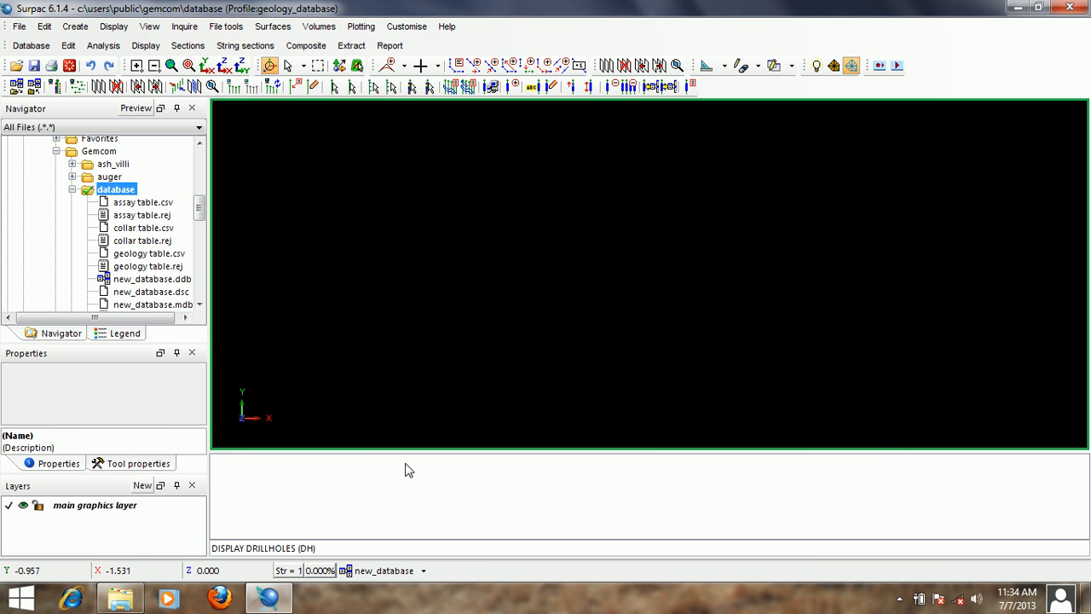
{"action": "left_click", "coordinate": [75, 87]}
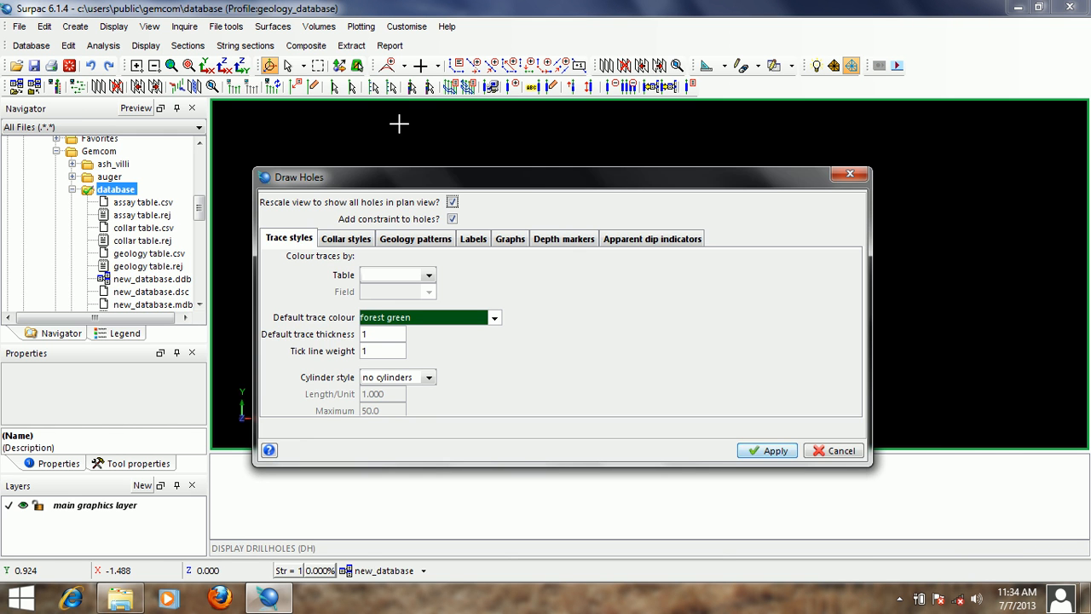
{"action": "key", "text": "Escape"}
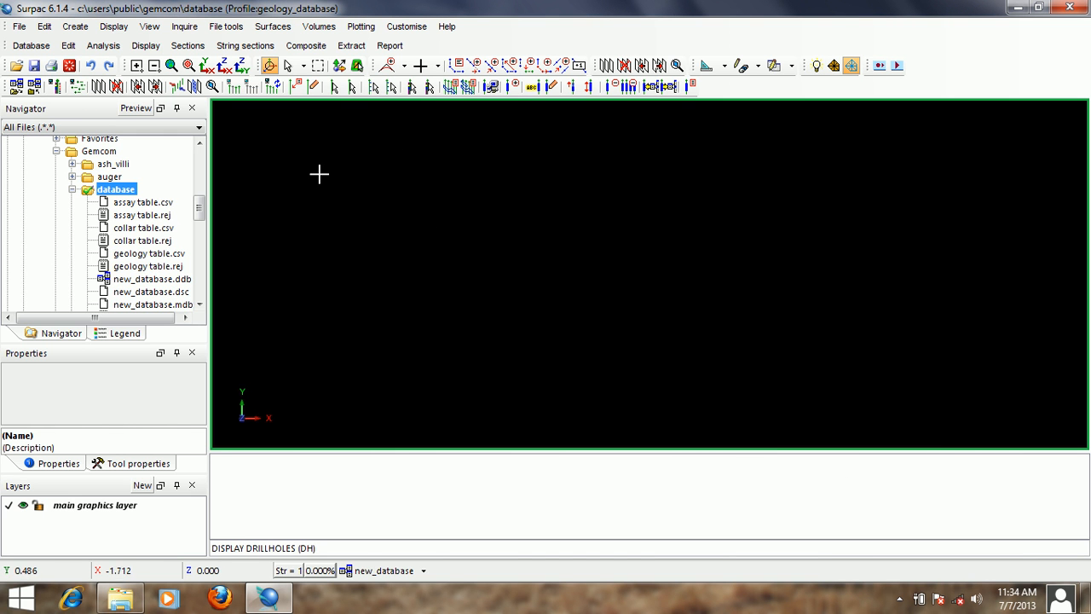
{"action": "left_click", "coordinate": [146, 48]}
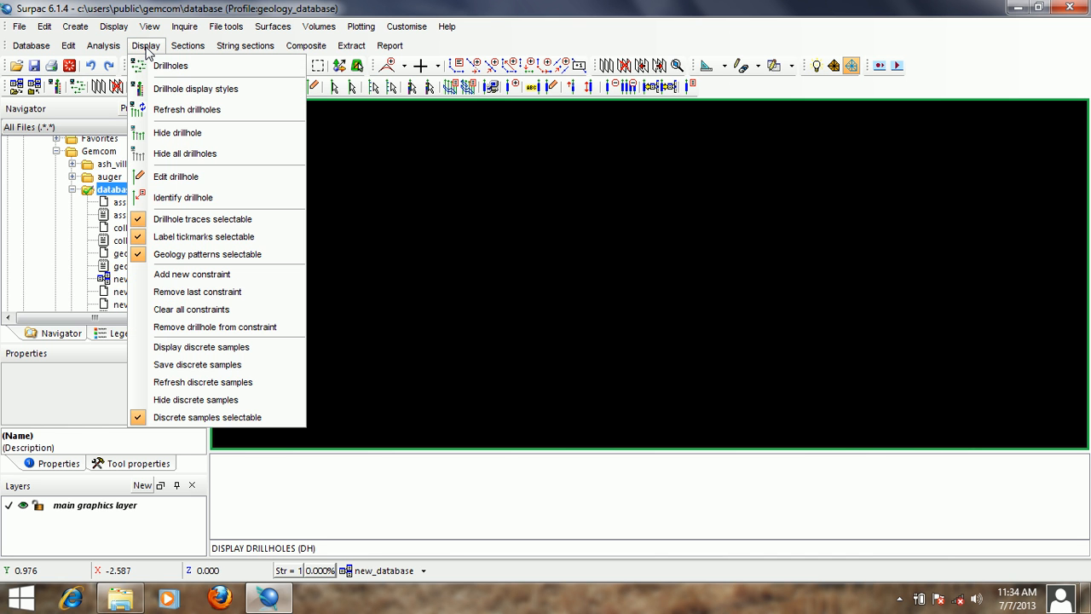
{"action": "left_click", "coordinate": [189, 70]}
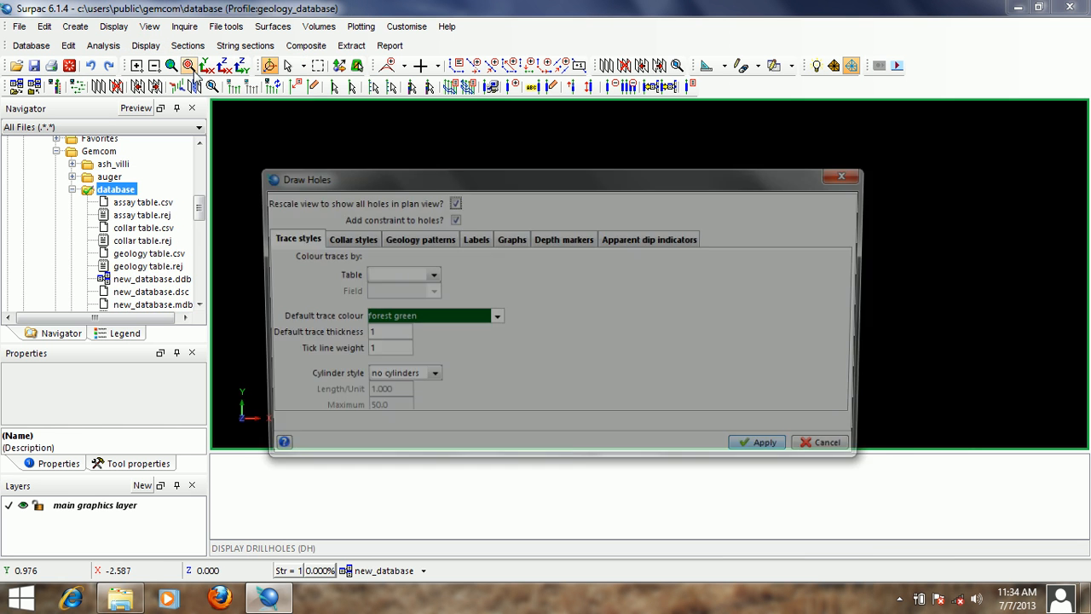
{"action": "key", "text": "Return"}
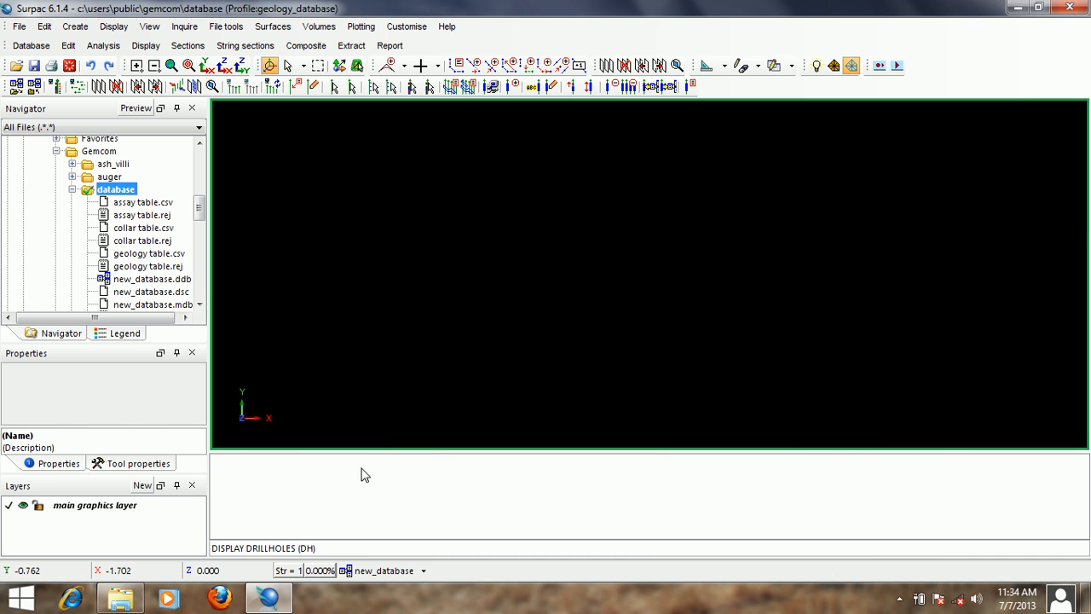
- Start the DH command to display drillholes and turn off adding a constraint to the holes
{"action": "left_click", "coordinate": [345, 548]}
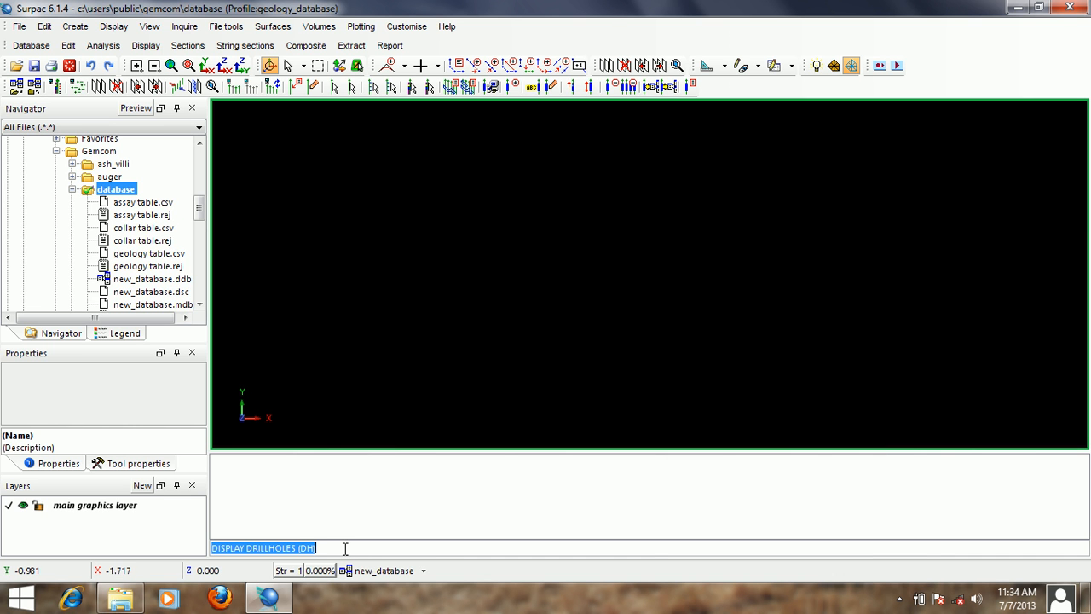
{"action": "type", "text": "DH"}
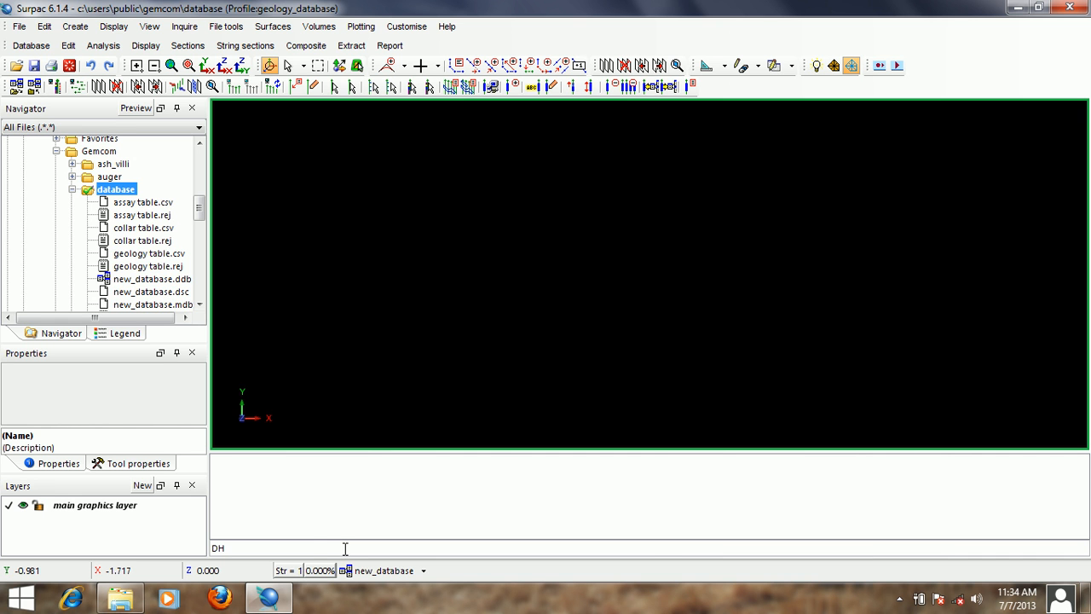
{"action": "key", "text": "Return"}
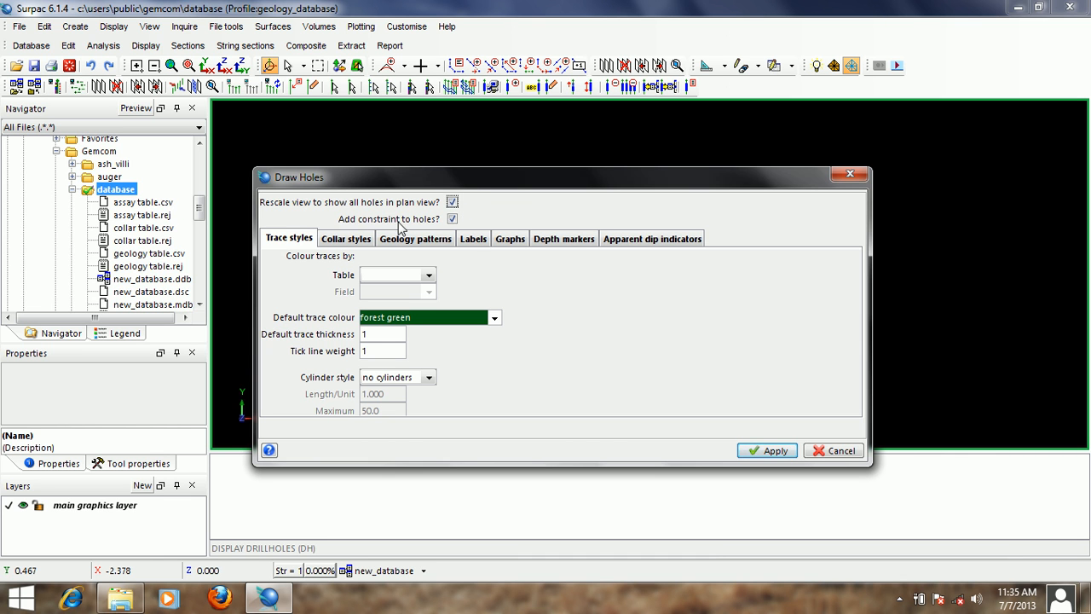
{"action": "left_click", "coordinate": [452, 219]}
- Examine the trace, collar, geology pattern, label, graph, depth marker and apparent dip indicator settings for drawing holes
{"action": "left_click", "coordinate": [347, 241]}
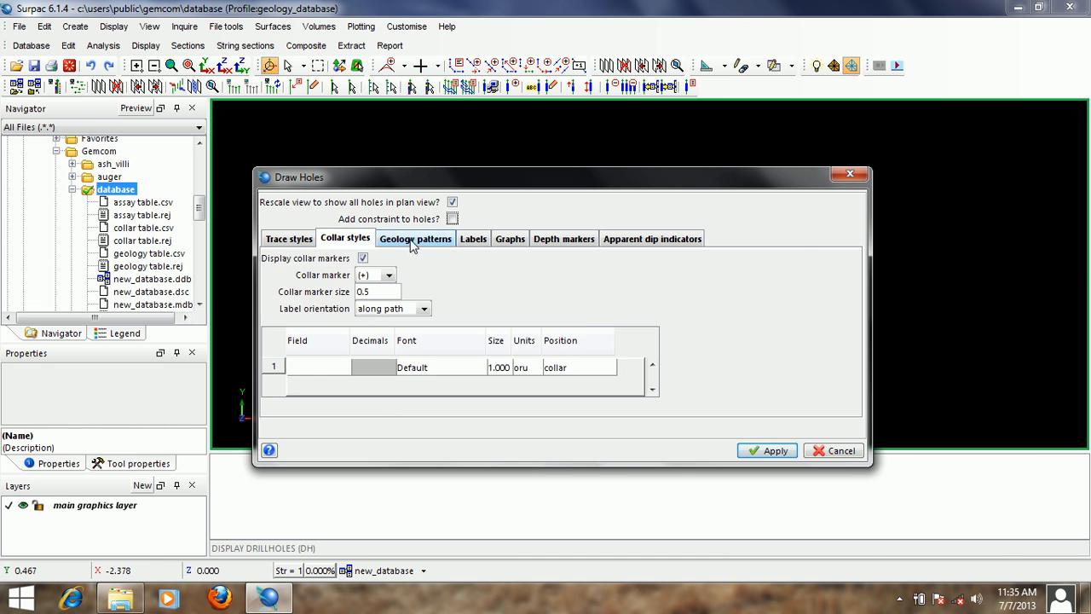
{"action": "left_click", "coordinate": [409, 242]}
{"action": "left_click", "coordinate": [474, 241]}
{"action": "left_click", "coordinate": [509, 241]}
{"action": "left_click", "coordinate": [572, 240]}
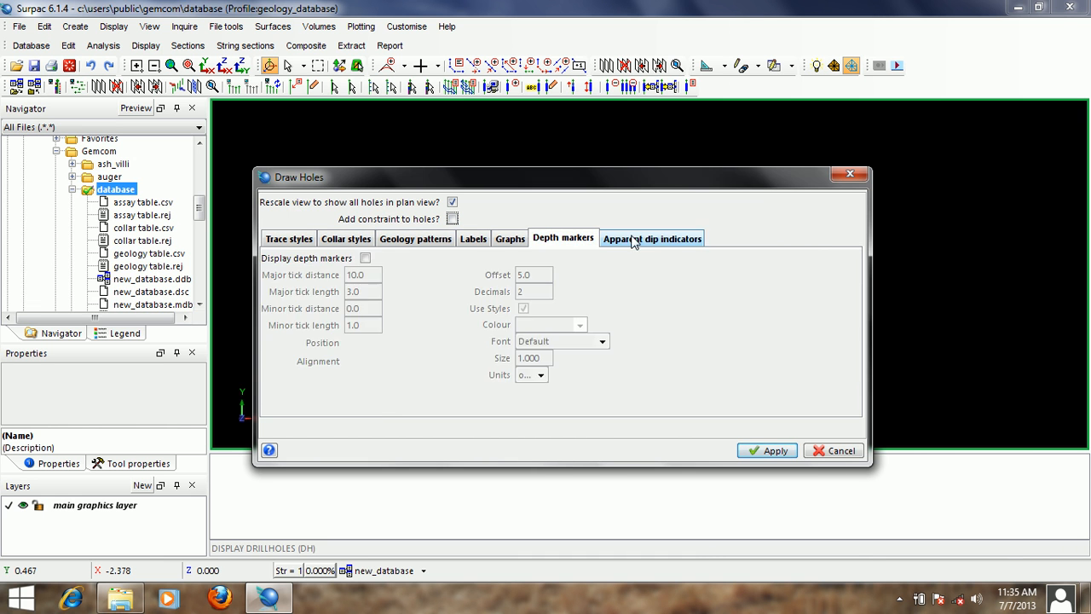
{"action": "left_click", "coordinate": [619, 239]}
{"action": "left_click", "coordinate": [306, 242]}
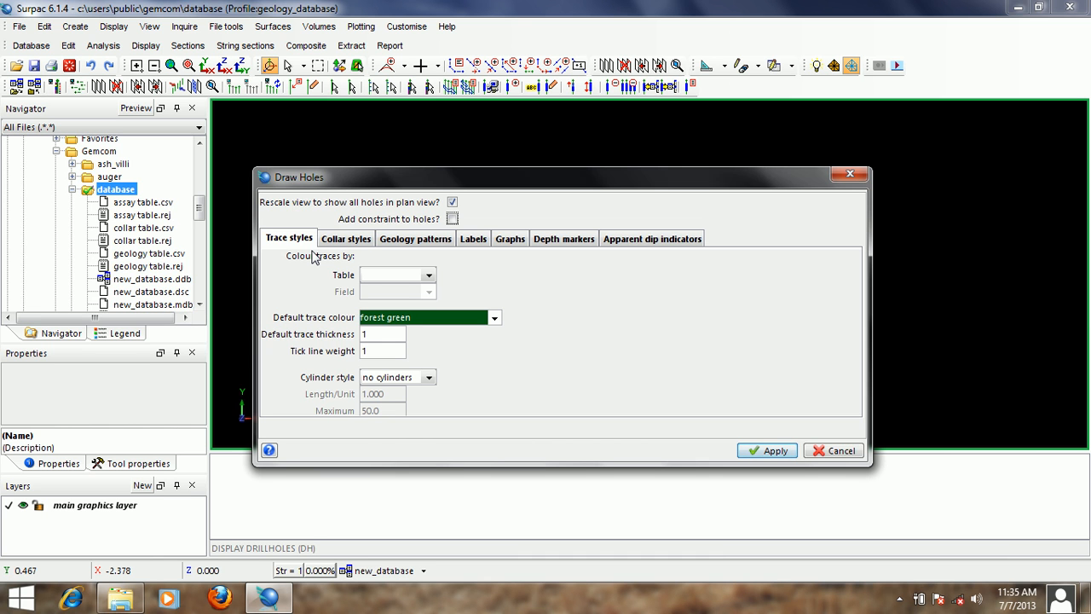
{"action": "left_click", "coordinate": [357, 244]}
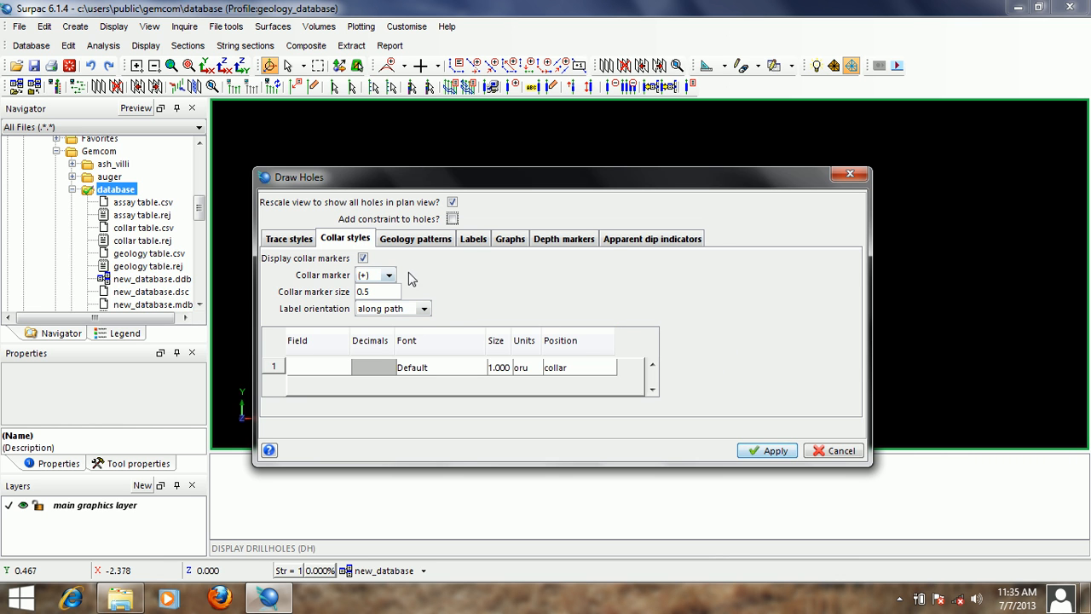
{"action": "left_click", "coordinate": [418, 239]}
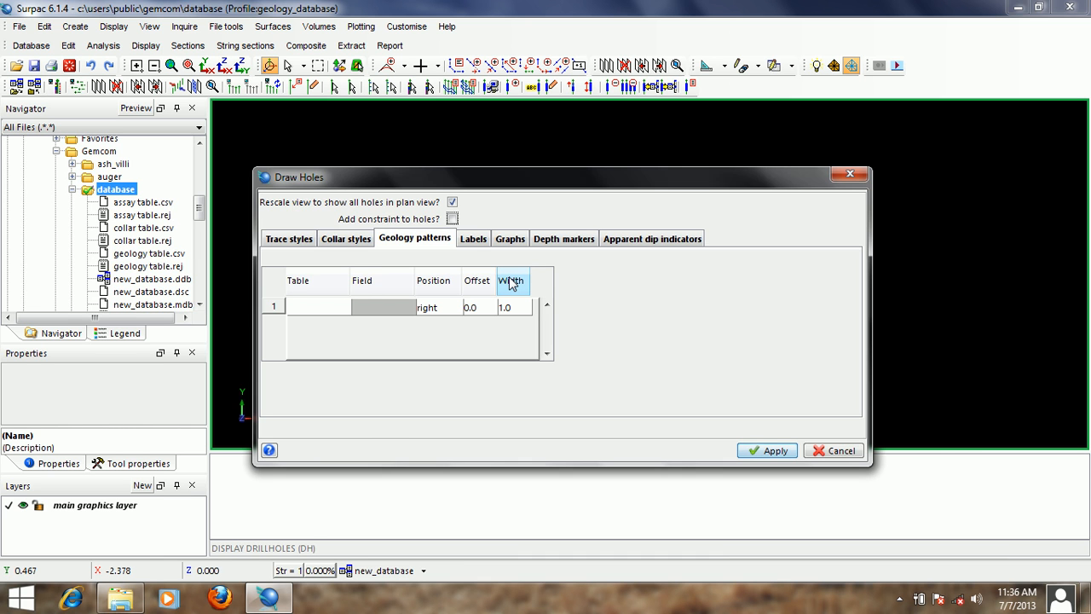
{"action": "left_click", "coordinate": [479, 242]}
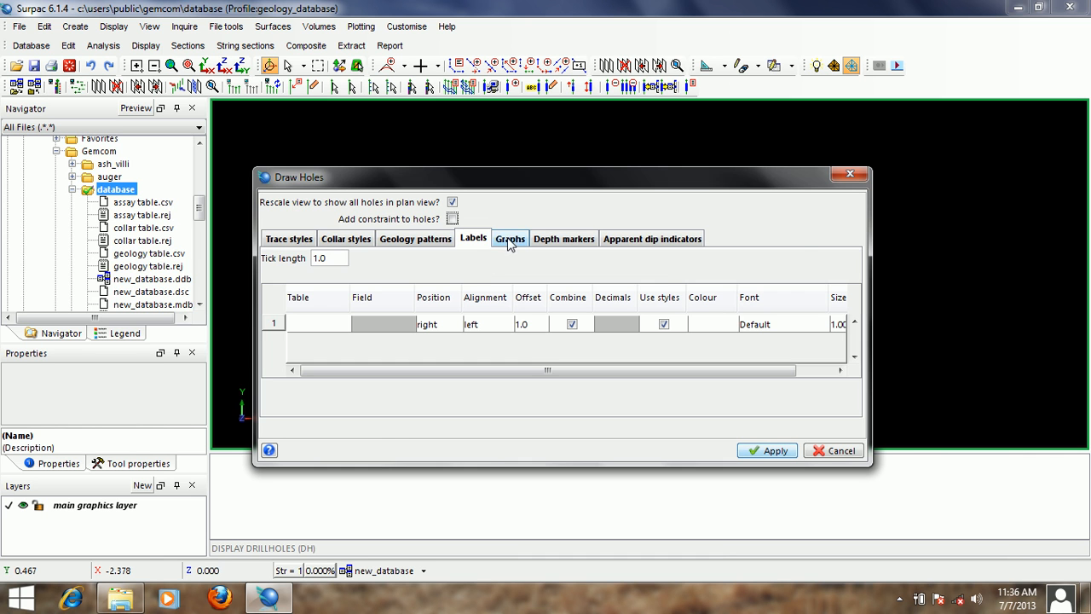
{"action": "left_click", "coordinate": [511, 240]}
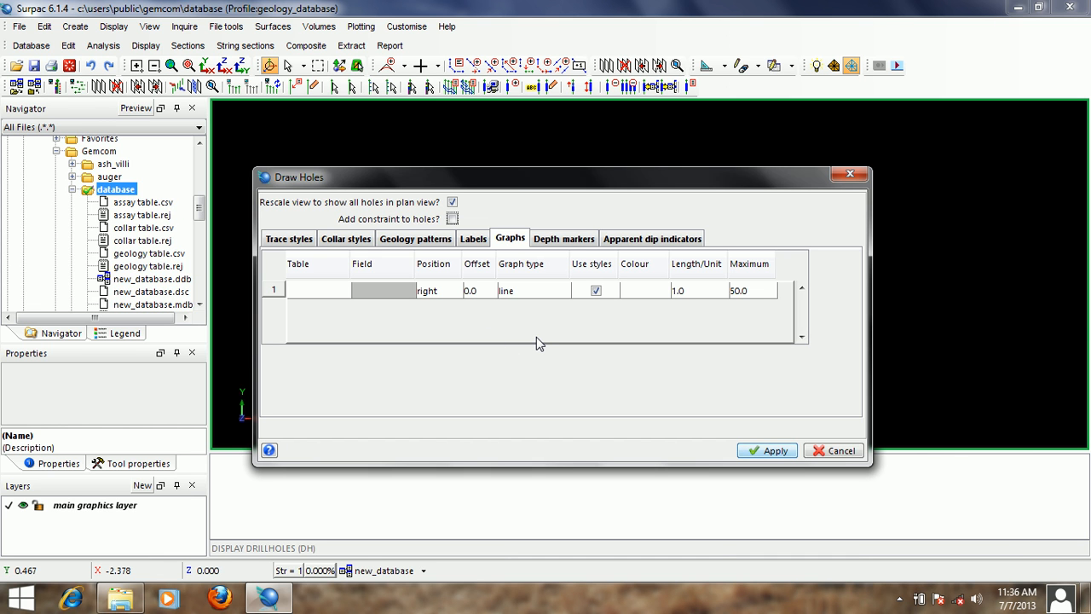
{"action": "left_click", "coordinate": [574, 241]}
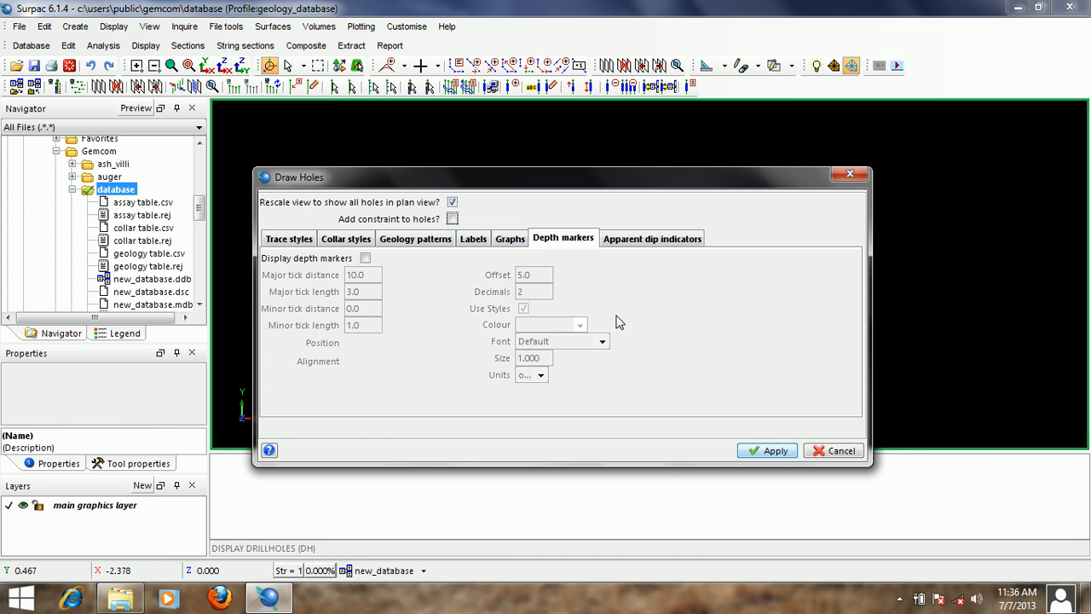
{"action": "left_click", "coordinate": [654, 242]}
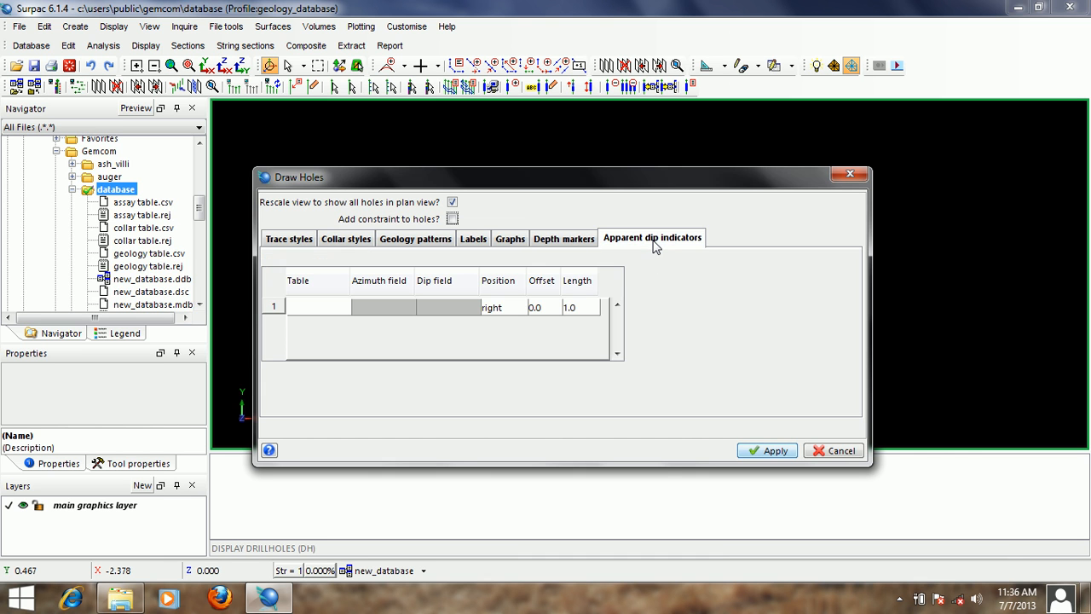
{"action": "left_click", "coordinate": [287, 239]}
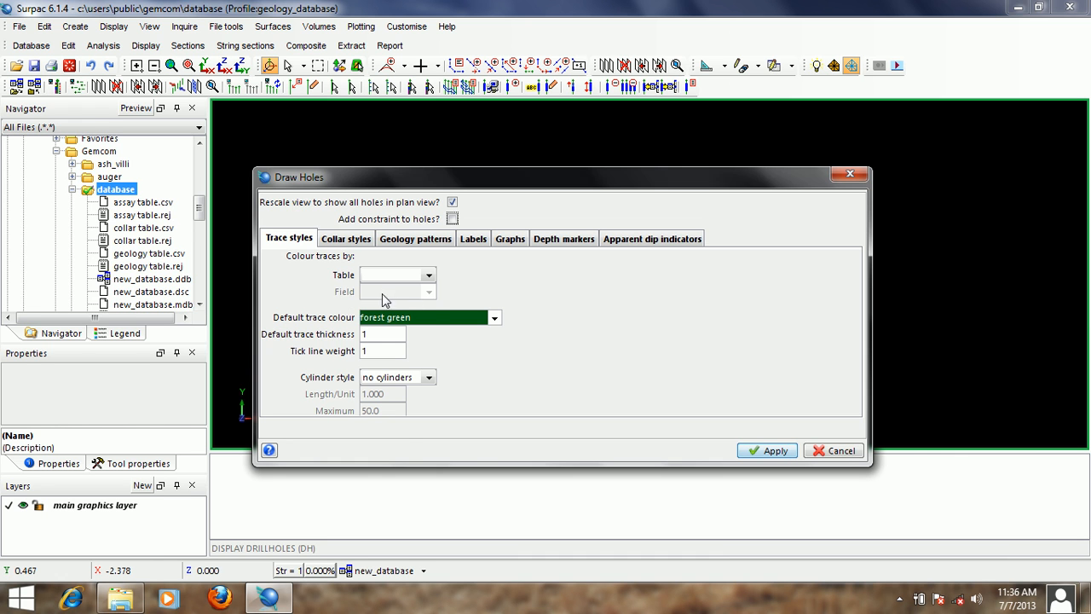
- Draw the drillholes with traces coloured by the au_ave_ppm field of the assay table
{"action": "left_click", "coordinate": [429, 275]}
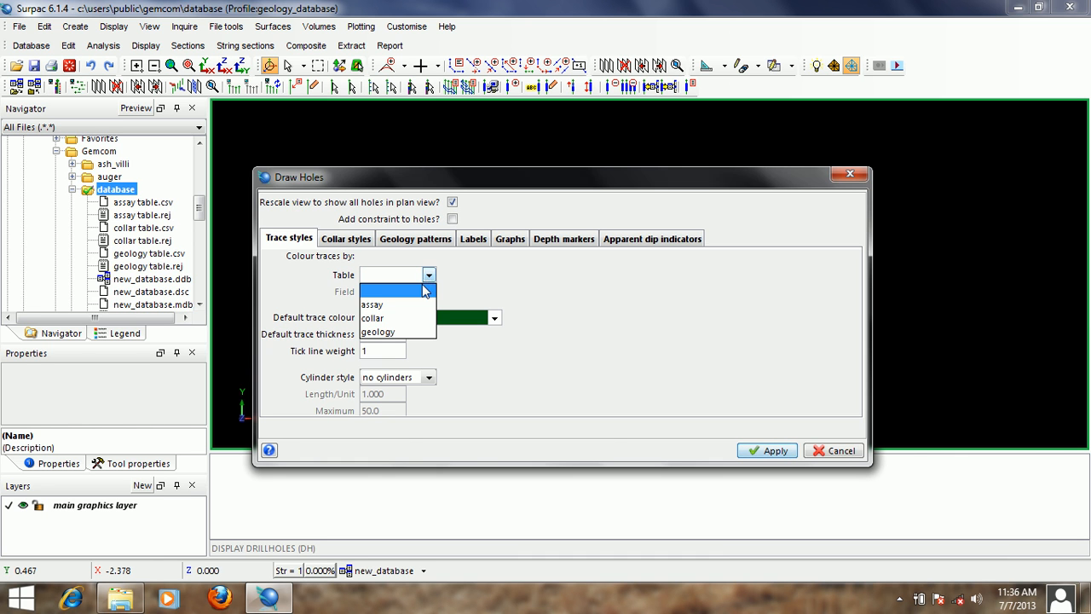
{"action": "left_click", "coordinate": [401, 307]}
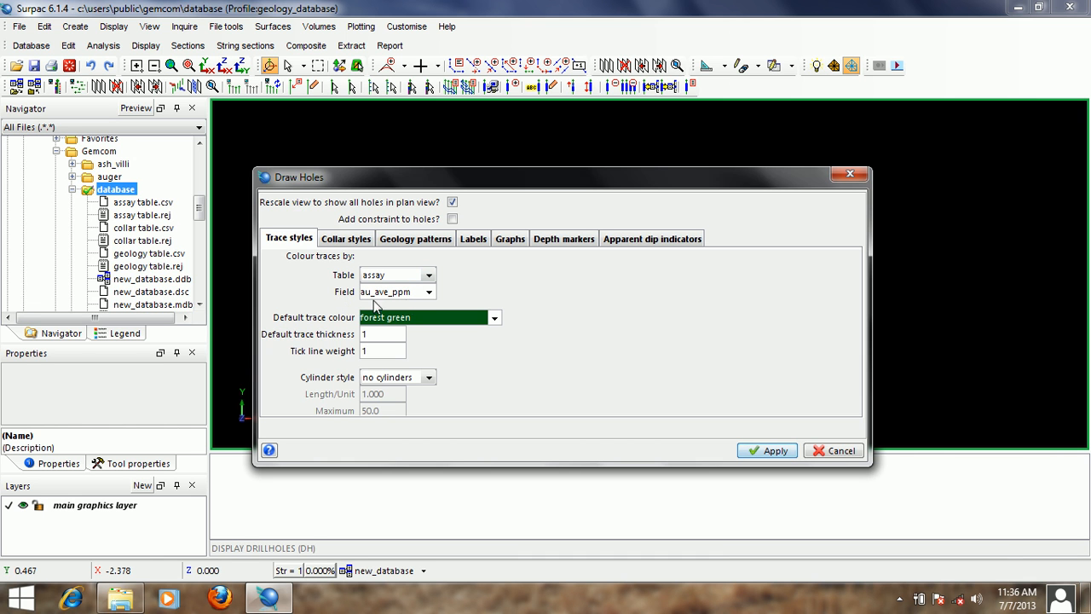
{"action": "left_click", "coordinate": [772, 450]}
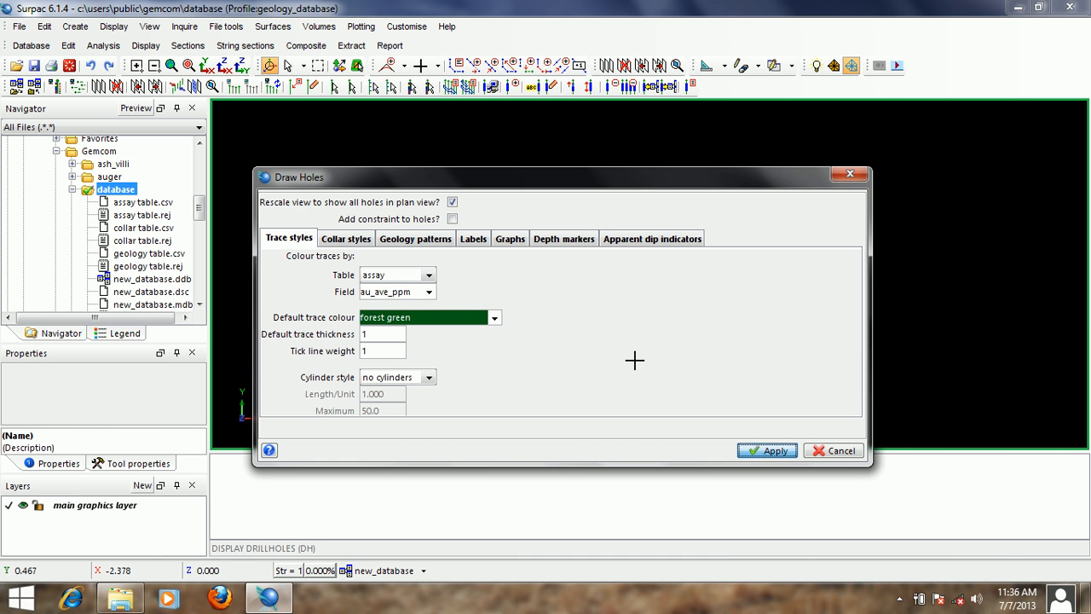
{"action": "mouse_move", "coordinate": [651, 286]}
{"action": "left_mouse_down"}
{"action": "mouse_move", "coordinate": [726, 282]}
{"action": "mouse_move", "coordinate": [725, 256]}
{"action": "mouse_move", "coordinate": [733, 282]}
{"action": "mouse_move", "coordinate": [672, 291]}
{"action": "left_mouse_up"}
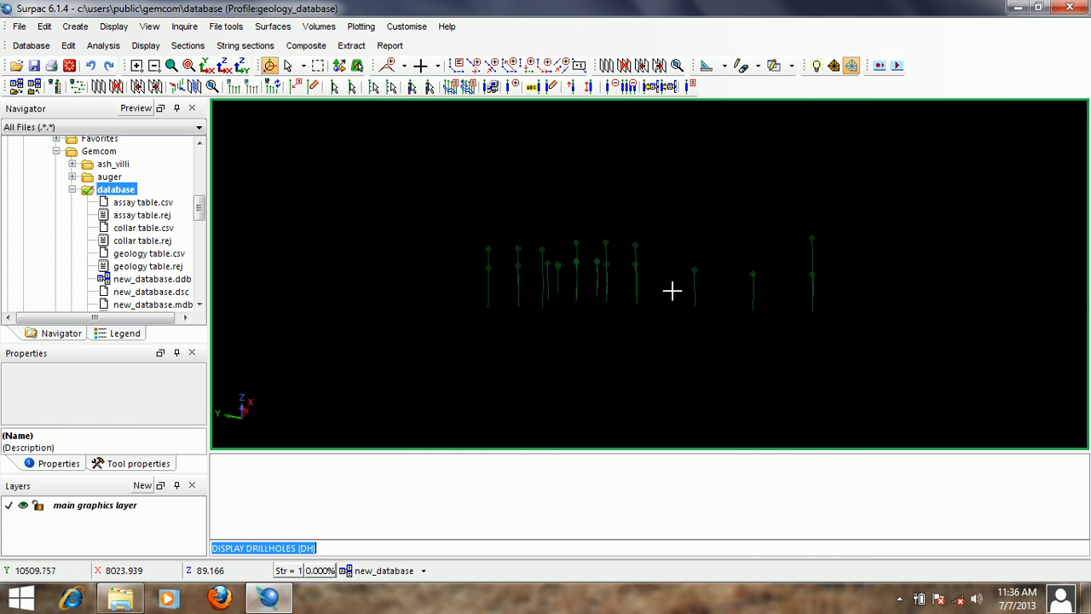
- Redraw the drillholes with traces coloured by the hole_id field of the collar table
{"action": "key", "text": "Return"}
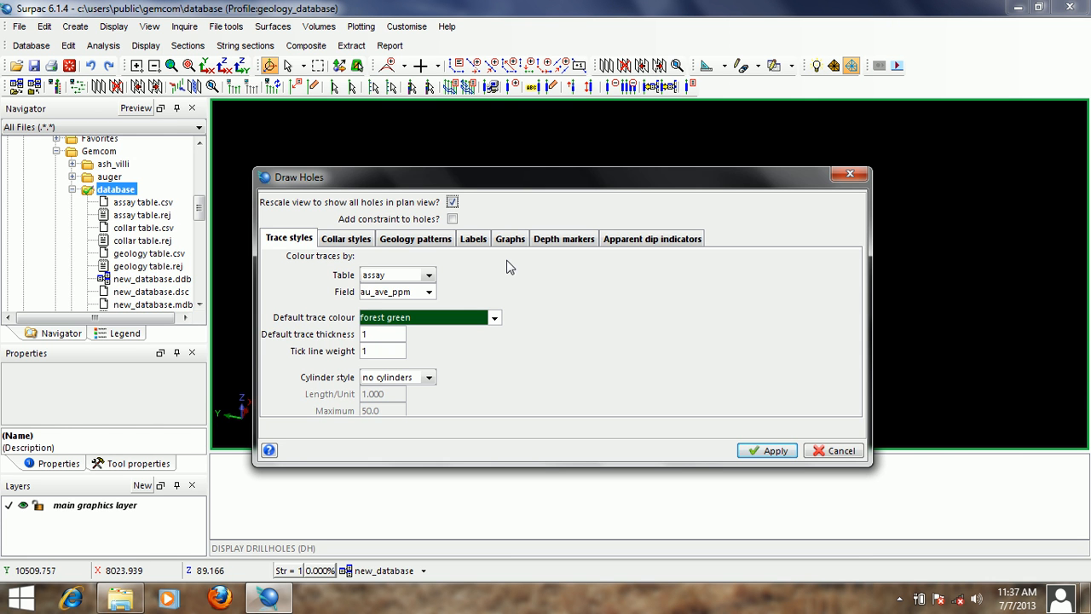
{"action": "left_click", "coordinate": [429, 275]}
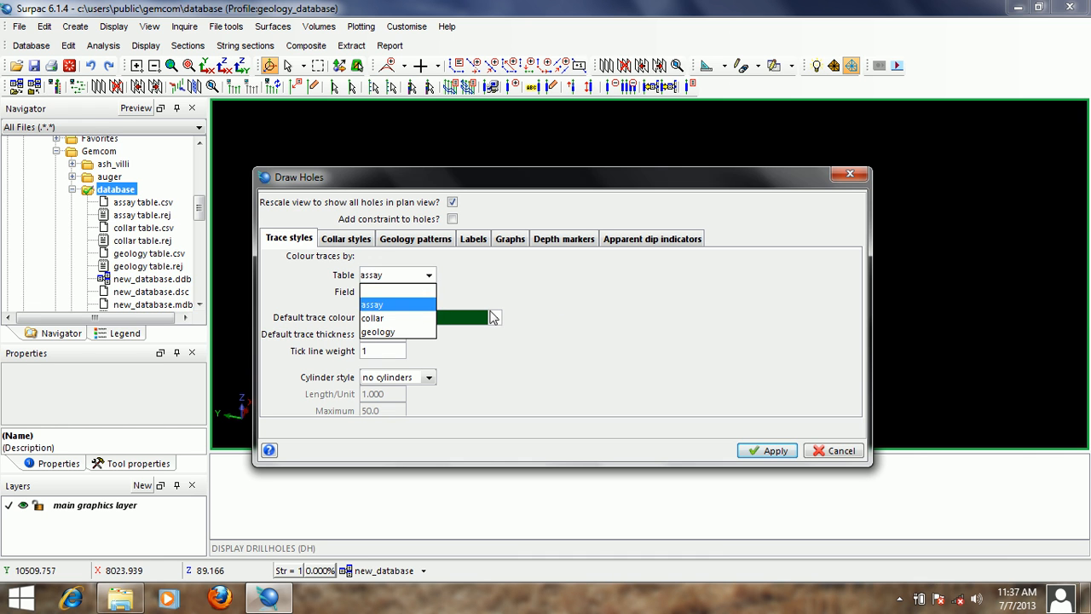
{"action": "left_click", "coordinate": [396, 320]}
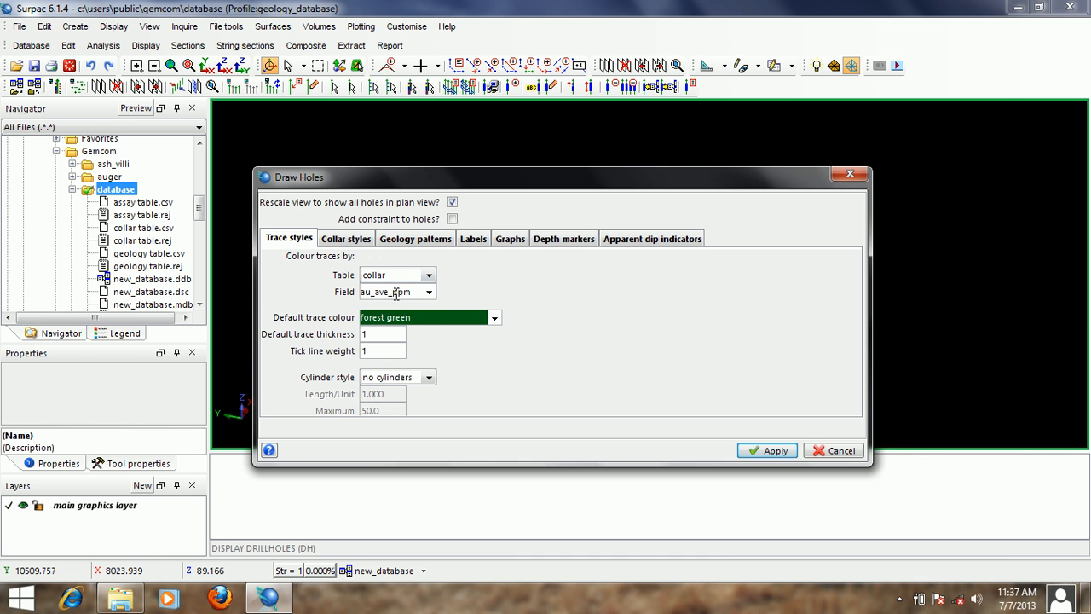
{"action": "left_click", "coordinate": [429, 292]}
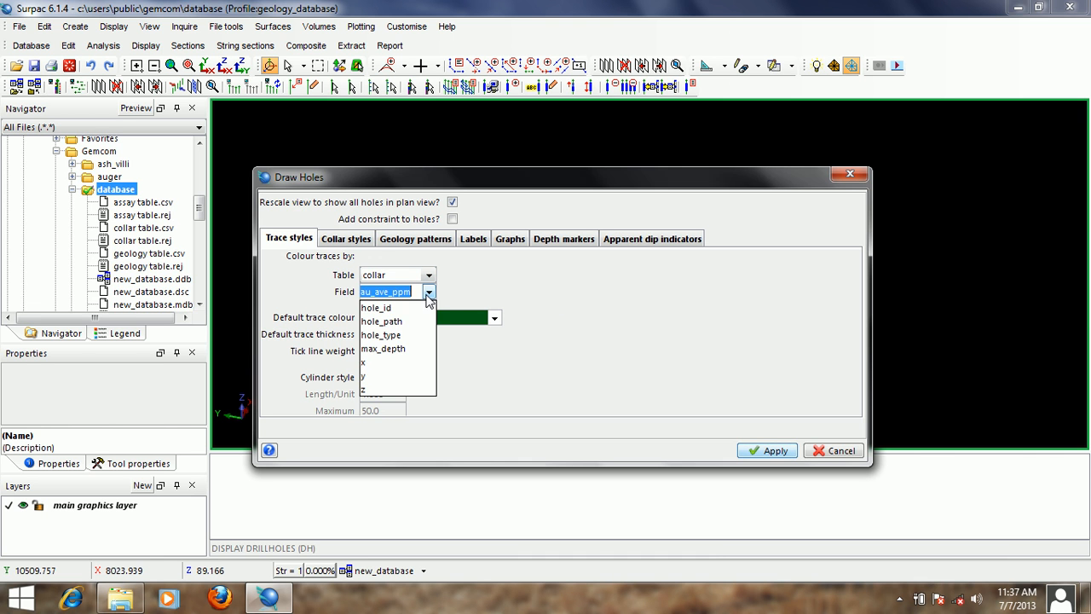
{"action": "left_click", "coordinate": [398, 308]}
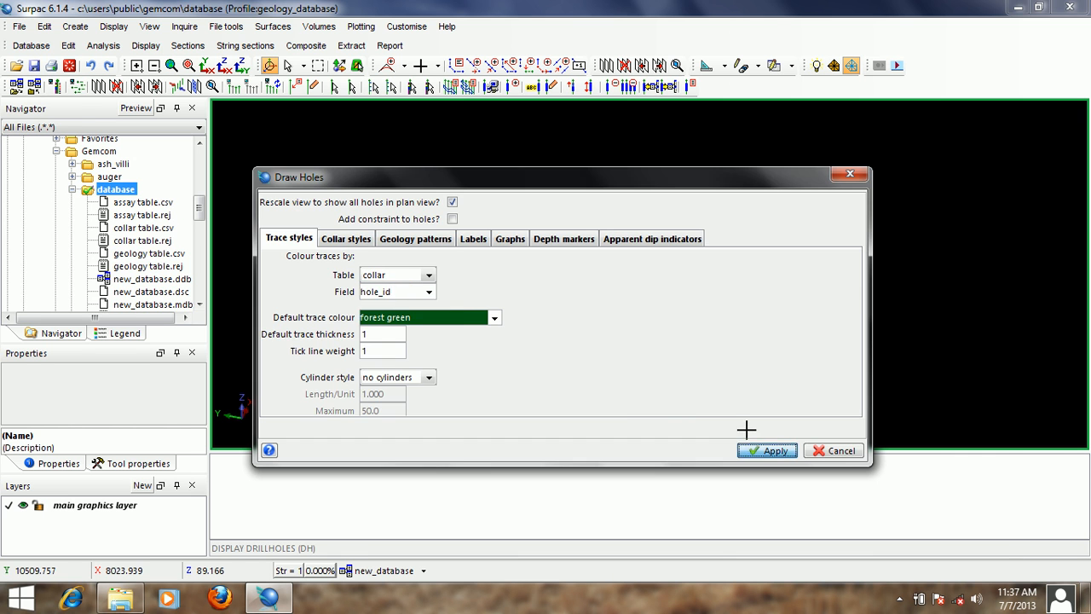
{"action": "left_click", "coordinate": [767, 450]}
{"action": "left_click_drag", "start_coordinate": [620, 337], "coordinate": [708, 314]}
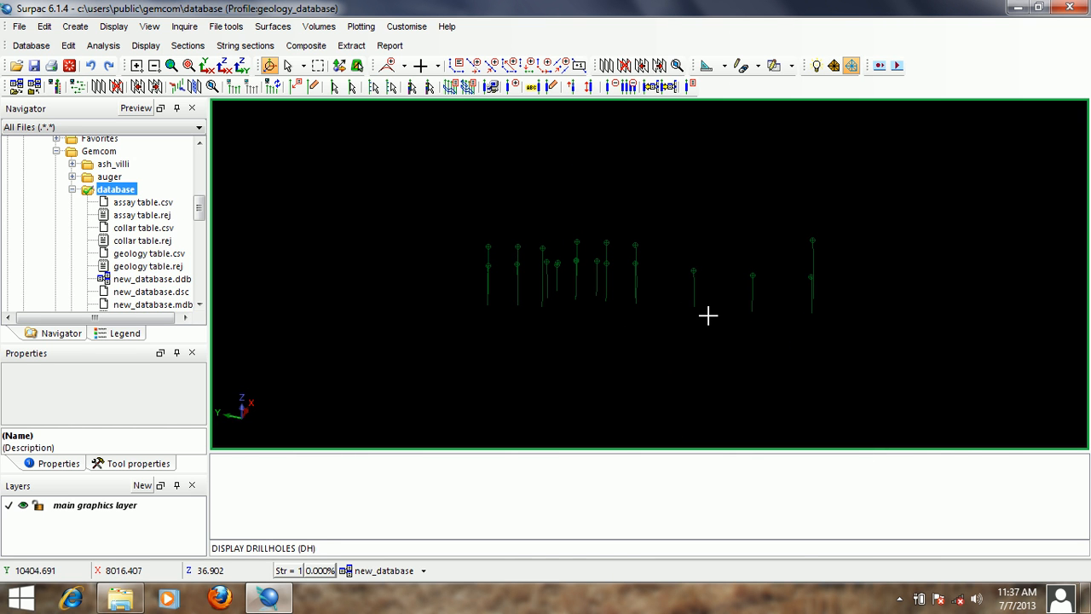
- Redraw the drillholes with traces coloured by the lithology field of the geology table
{"action": "key", "text": "Return"}
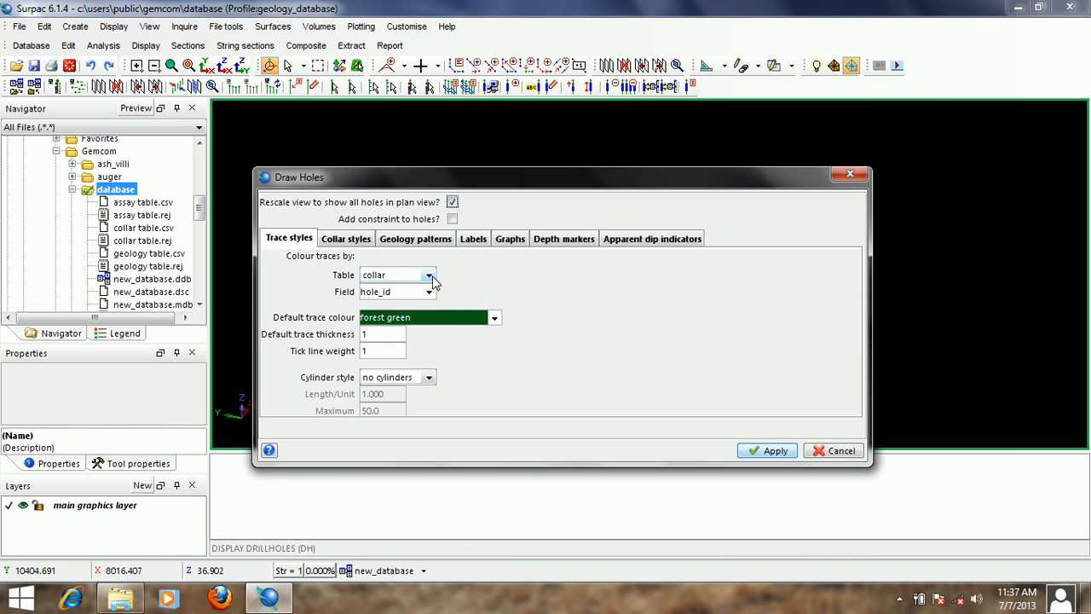
{"action": "left_click", "coordinate": [430, 275]}
{"action": "left_click", "coordinate": [395, 333]}
{"action": "left_click", "coordinate": [428, 291]}
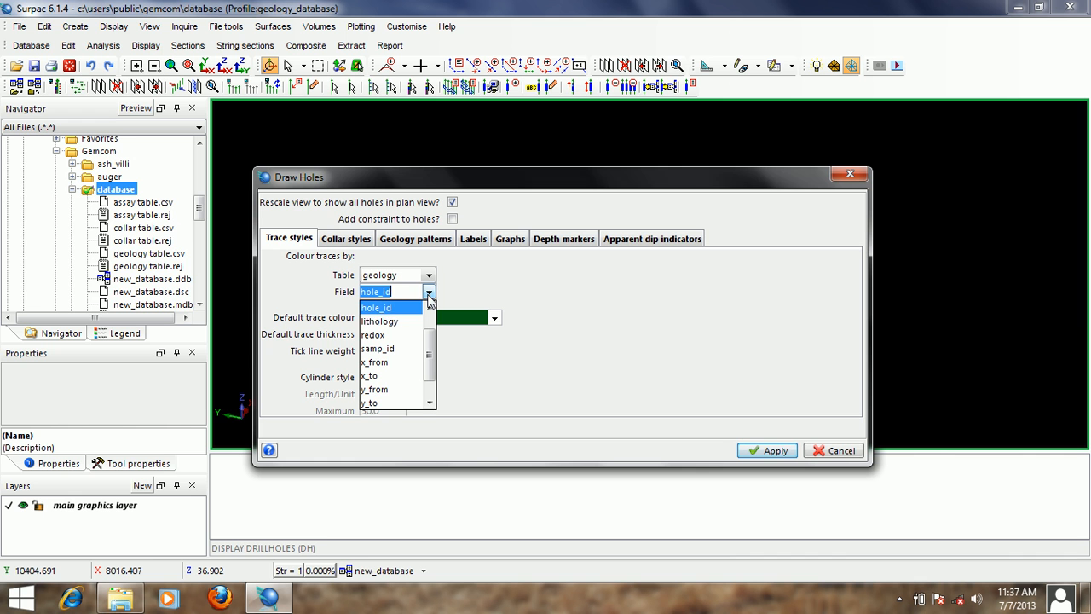
{"action": "left_click", "coordinate": [390, 321]}
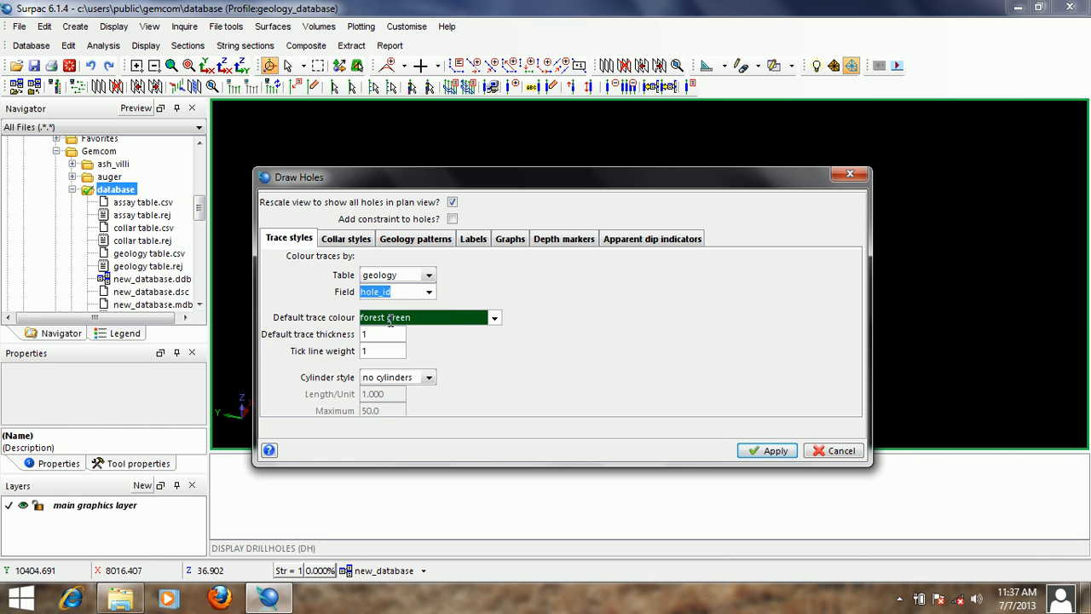
{"action": "left_click", "coordinate": [772, 450]}
{"action": "left_click_drag", "start_coordinate": [613, 334], "coordinate": [706, 350]}
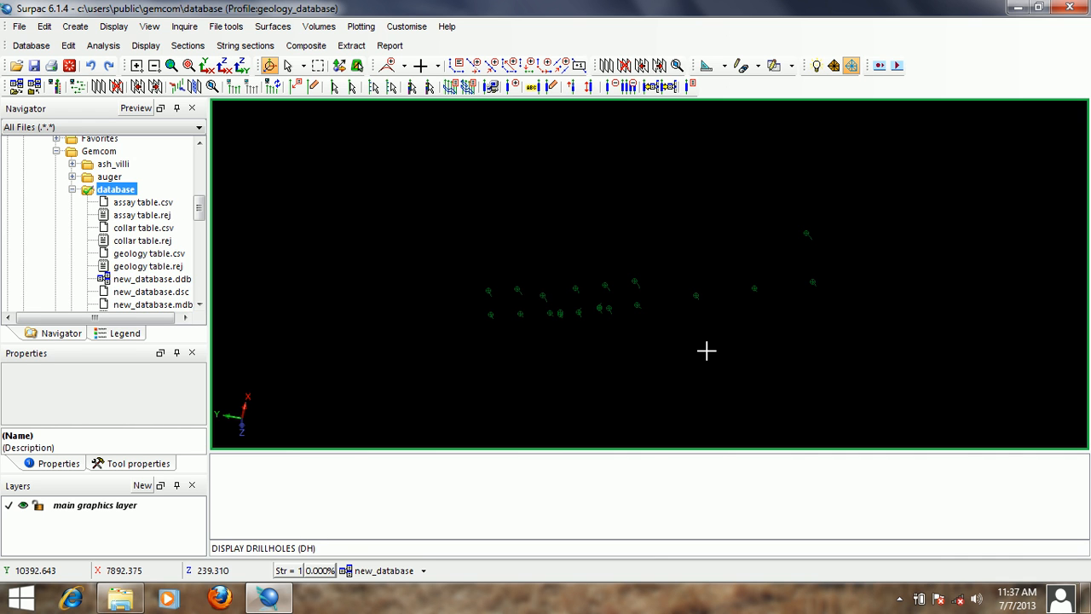
{"action": "left_click_drag", "start_coordinate": [706, 339], "coordinate": [691, 297]}
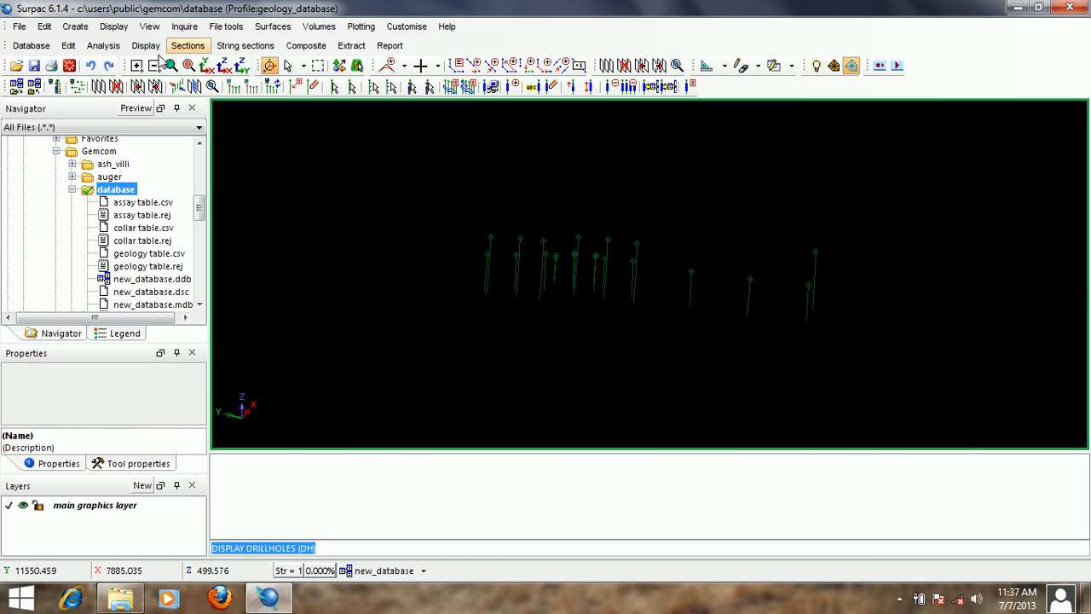
- Reset the graphics view to clear the displayed drillholes
{"action": "left_click", "coordinate": [69, 65]}
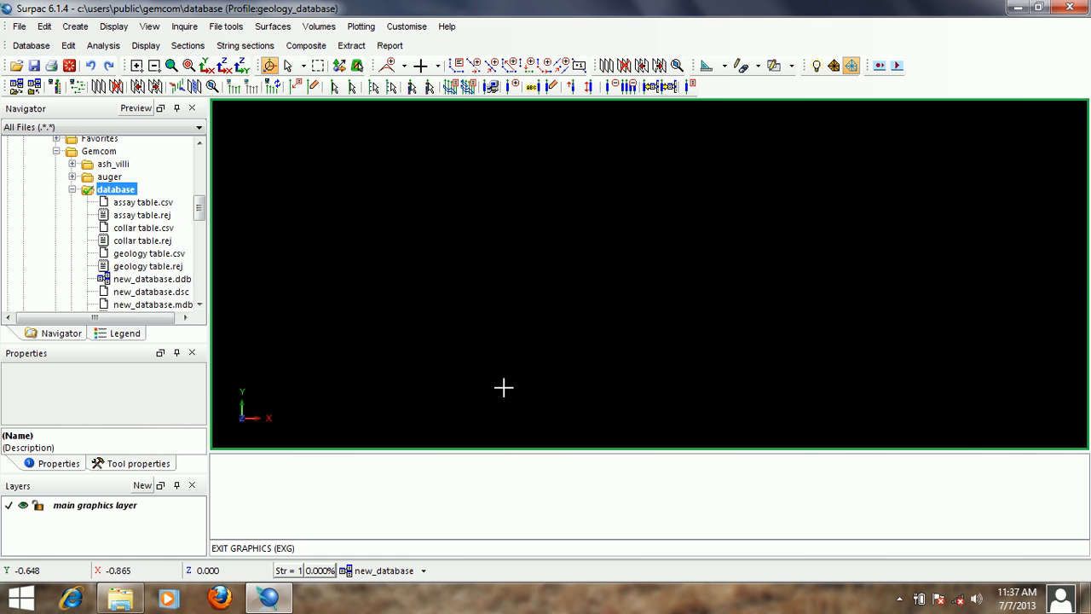
{"action": "left_click", "coordinate": [395, 573]}
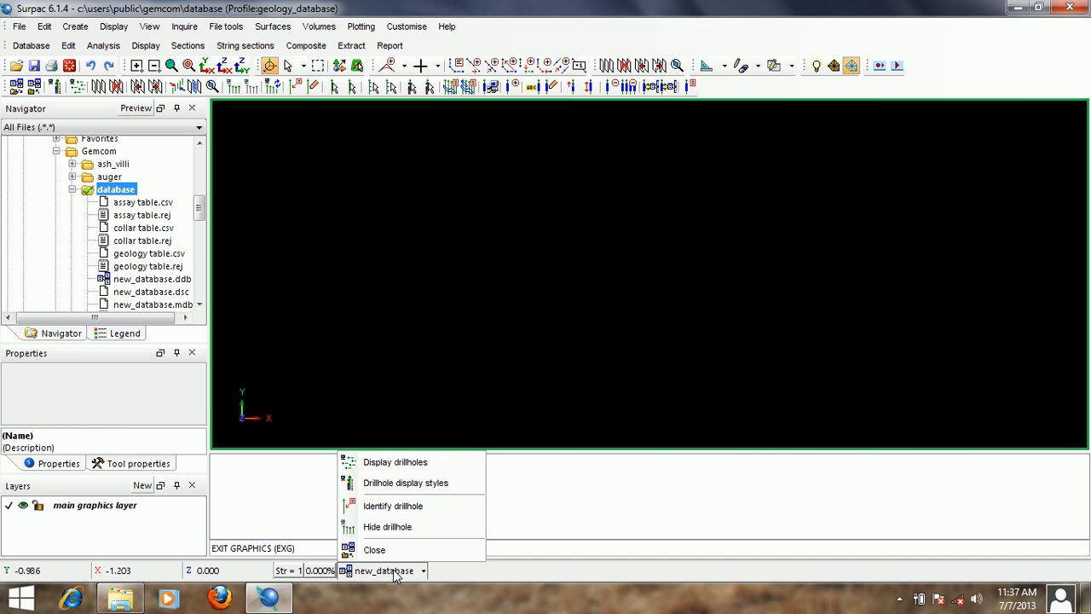
{"action": "left_click", "coordinate": [441, 483]}
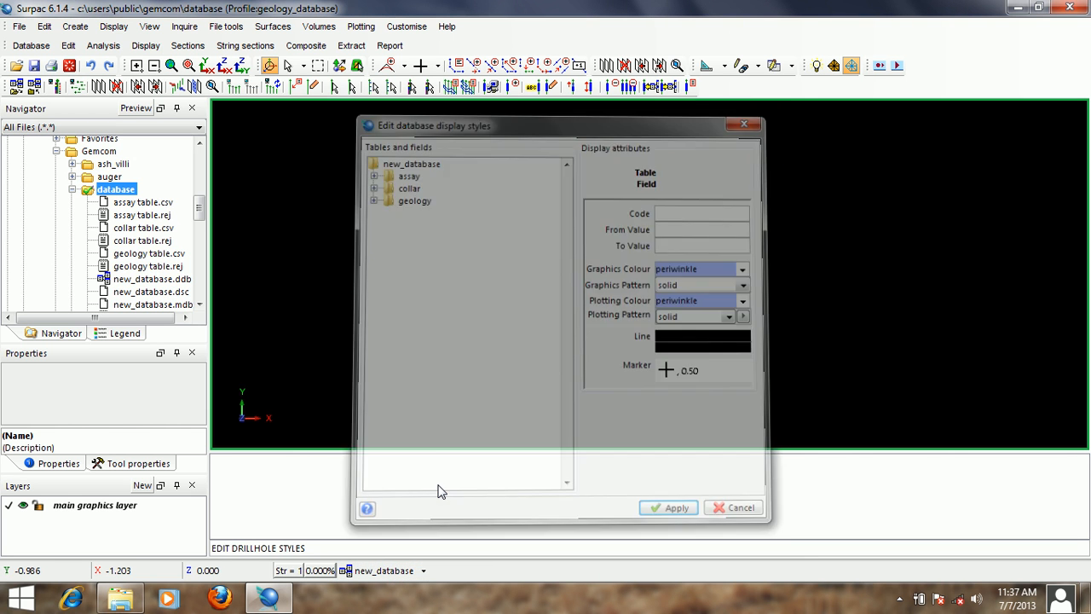
{"action": "key", "text": "Escape"}
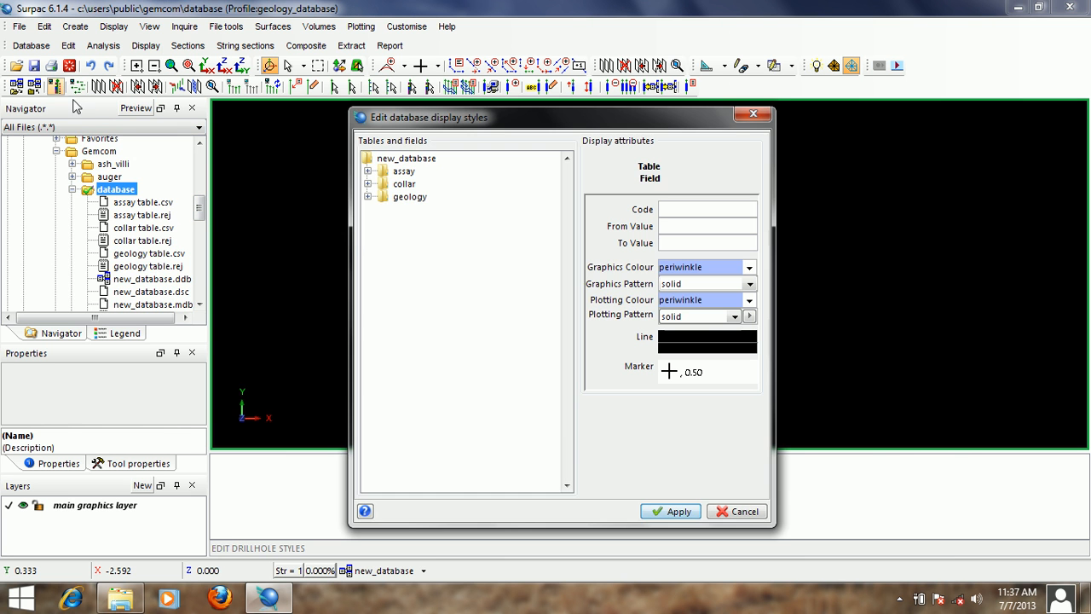
{"action": "key", "text": "Escape"}
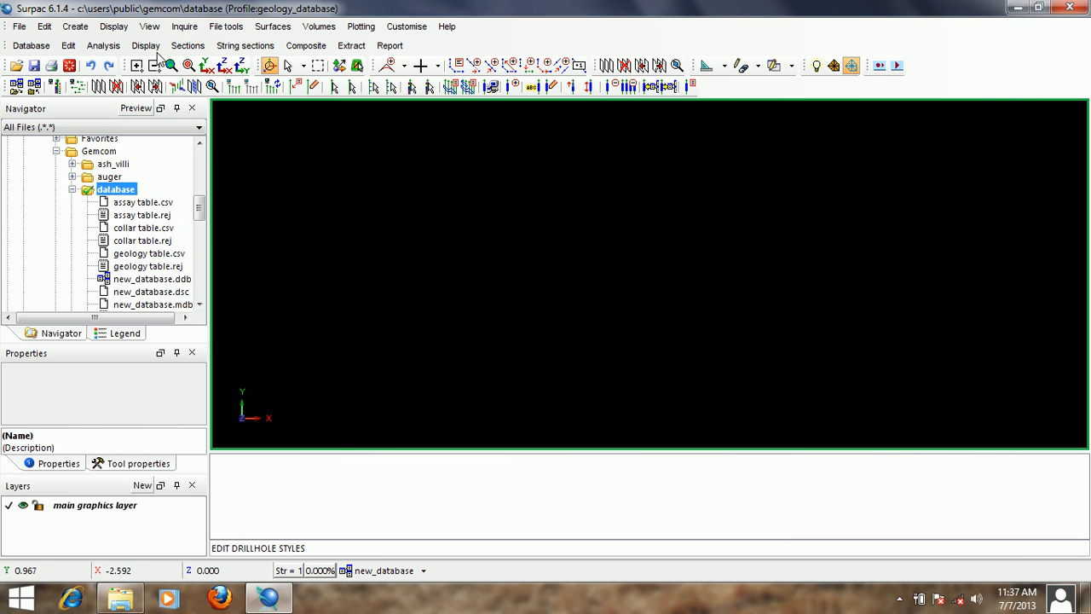
- Open the drillhole display styles of new_database and expand the fields of the assay table
{"action": "left_click", "coordinate": [146, 45]}
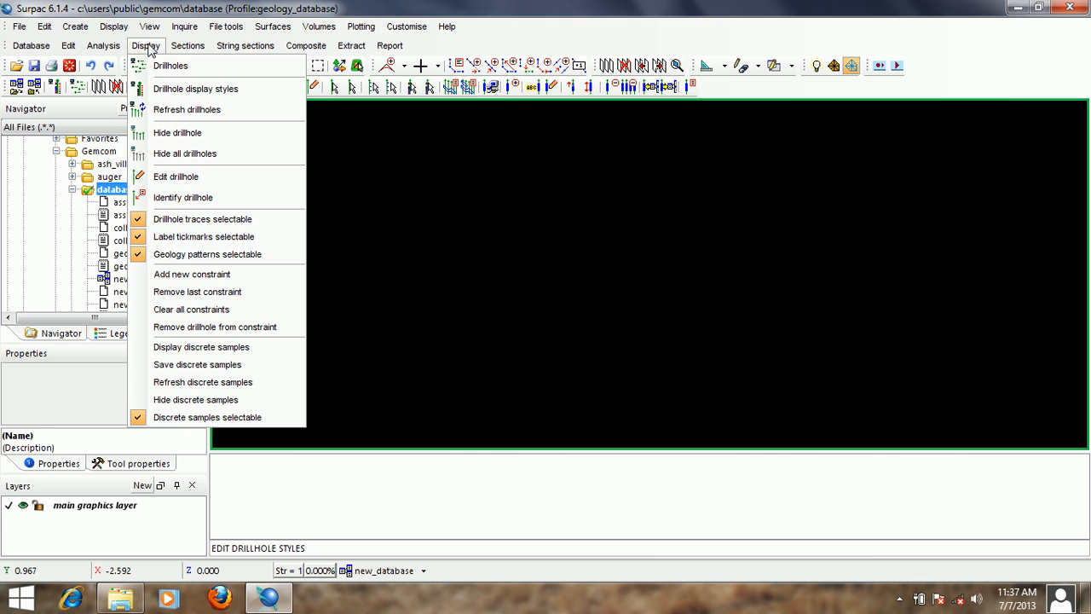
{"action": "left_click", "coordinate": [231, 91]}
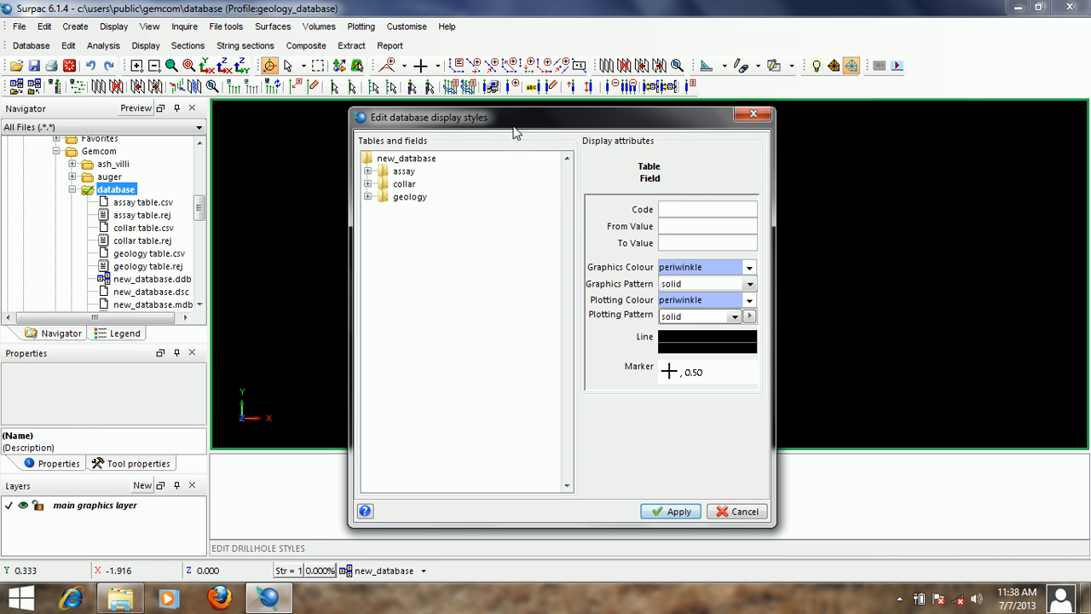
{"action": "left_click_drag", "start_coordinate": [542, 126], "coordinate": [544, 96]}
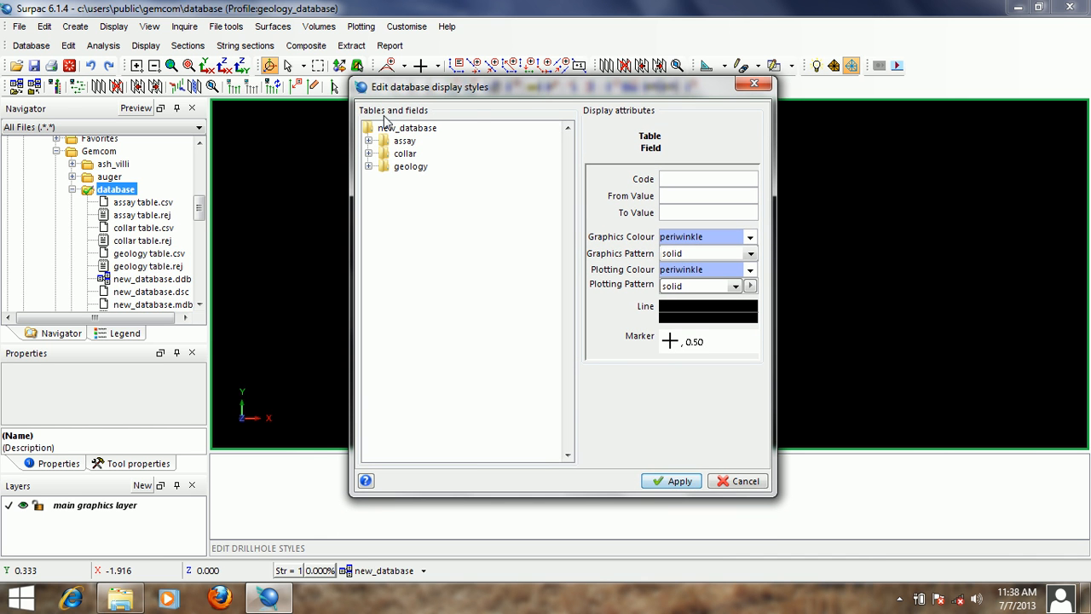
{"action": "left_click", "coordinate": [369, 141]}
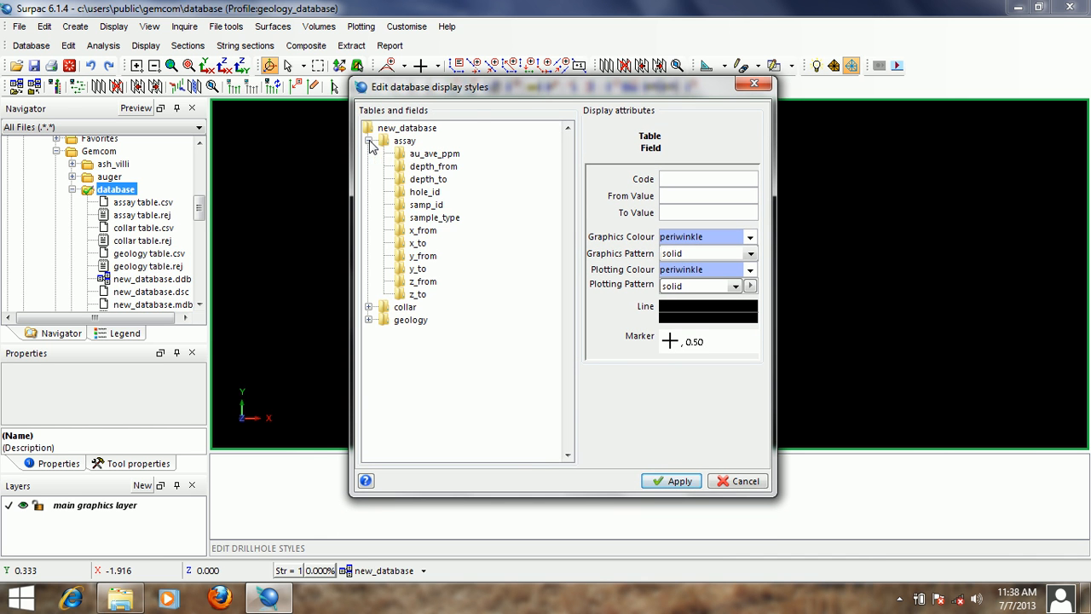
- Get the min - max range of the assay table's au_ave_ppm field and remove the style generated from it
{"action": "left_click", "coordinate": [436, 155]}
{"action": "right_click", "coordinate": [437, 155]}
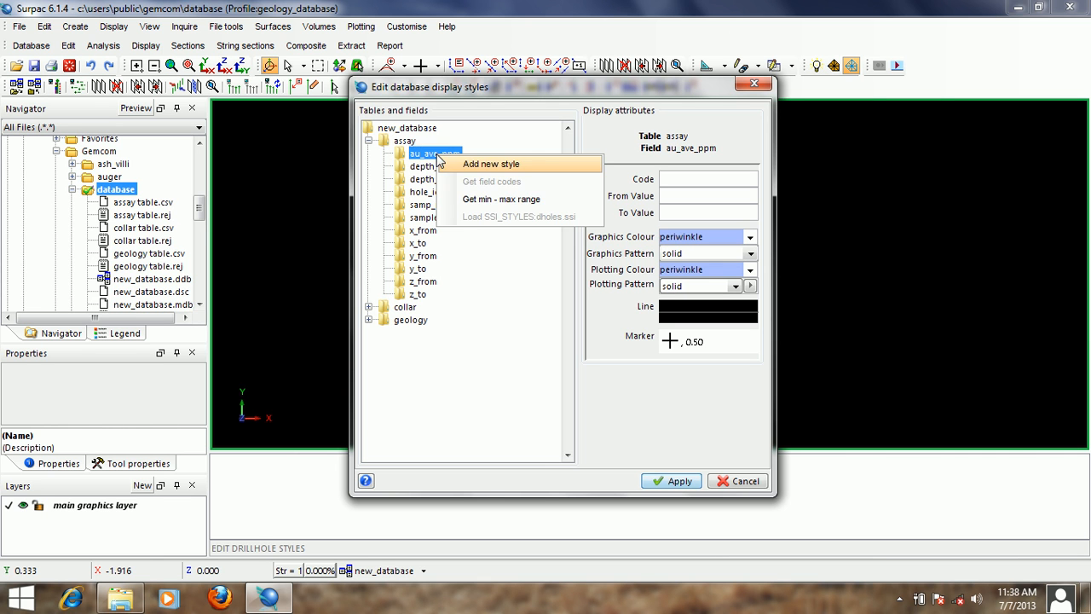
{"action": "left_click", "coordinate": [515, 203]}
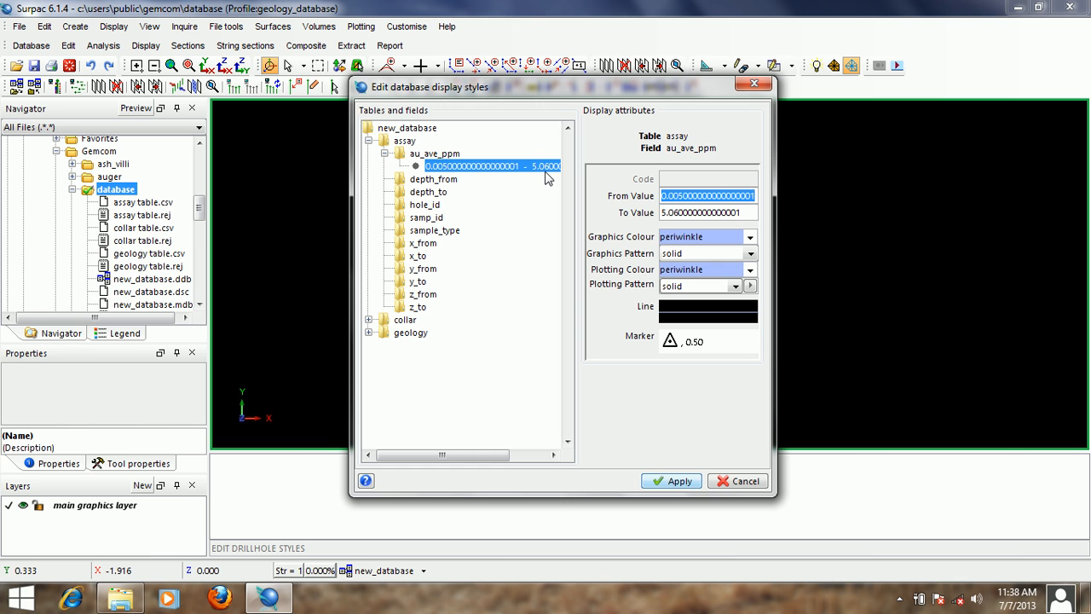
{"action": "right_click", "coordinate": [484, 165]}
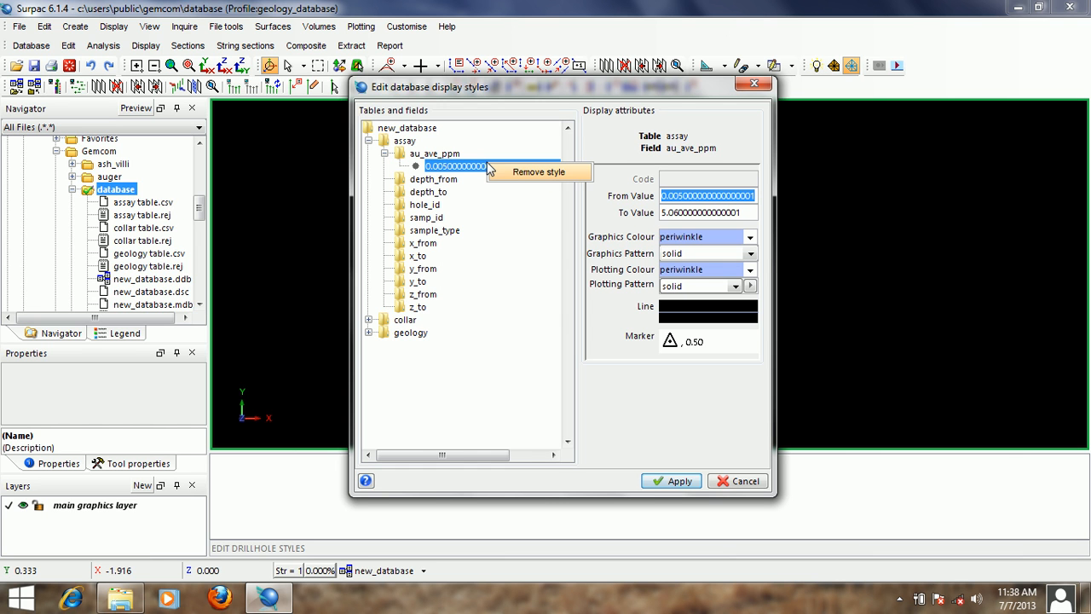
{"action": "left_click", "coordinate": [552, 174]}
- Add six new styles to the au_ave_ppm field of the assay table
{"action": "left_click", "coordinate": [443, 157]}
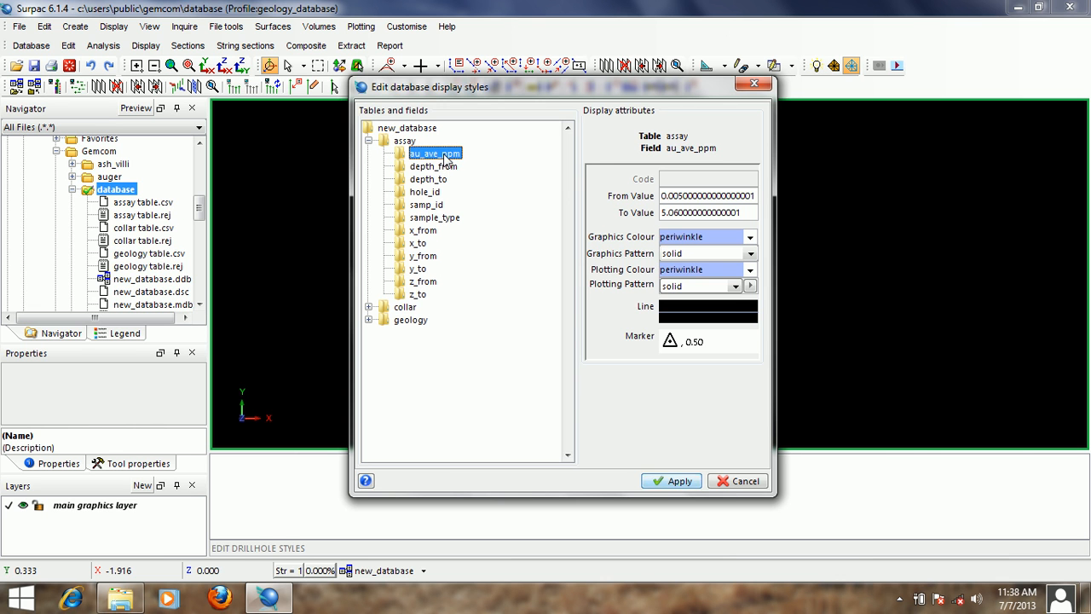
{"action": "right_click", "coordinate": [444, 158]}
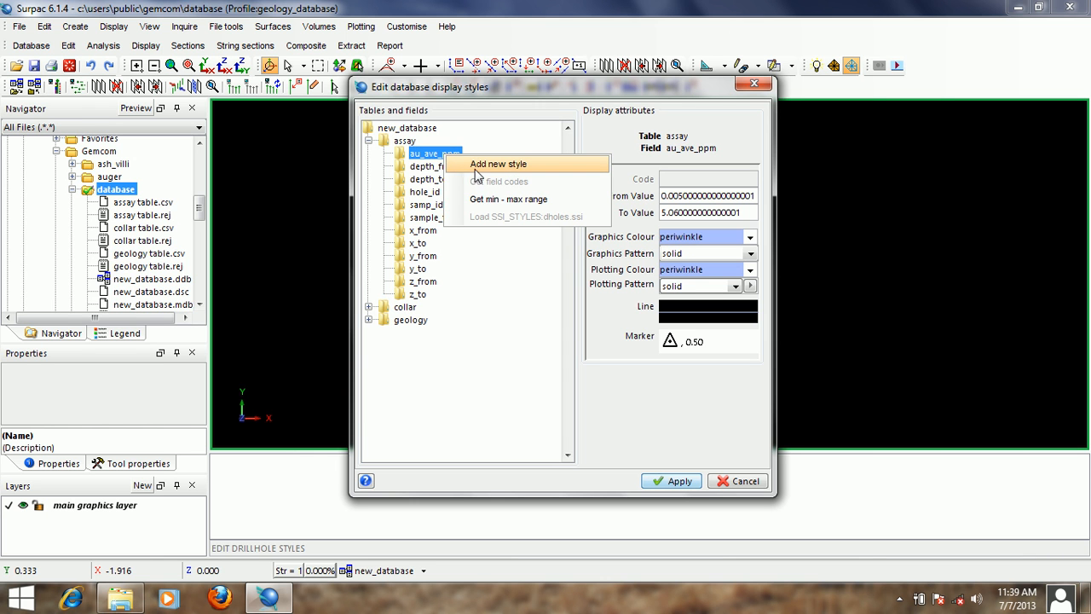
{"action": "left_click", "coordinate": [509, 173]}
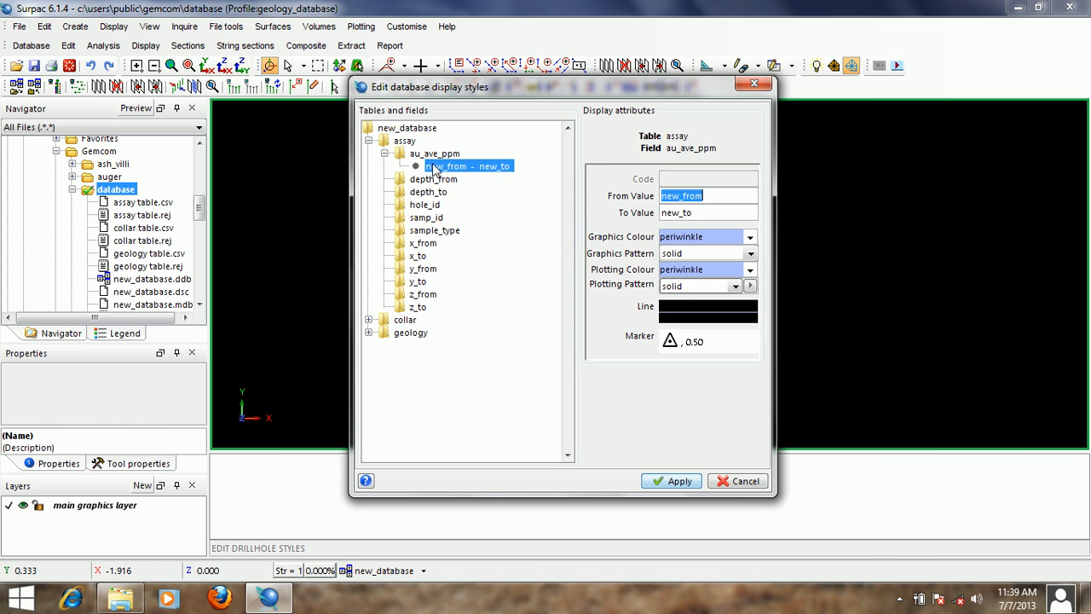
{"action": "right_click", "coordinate": [430, 160]}
{"action": "left_click", "coordinate": [460, 162]}
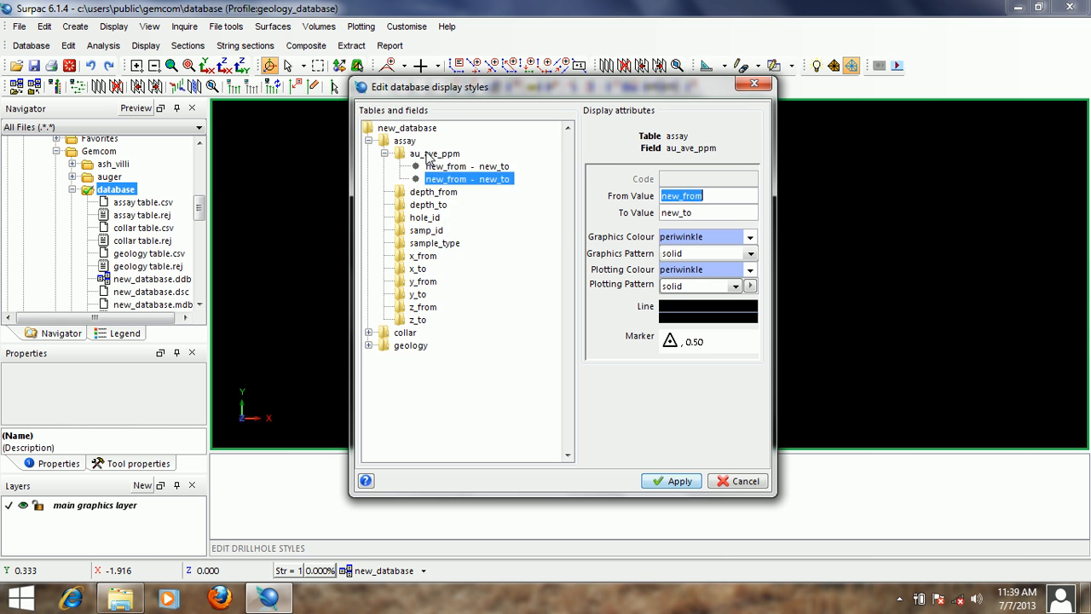
{"action": "right_click", "coordinate": [428, 159]}
{"action": "left_click", "coordinate": [499, 164]}
{"action": "right_click", "coordinate": [448, 156]}
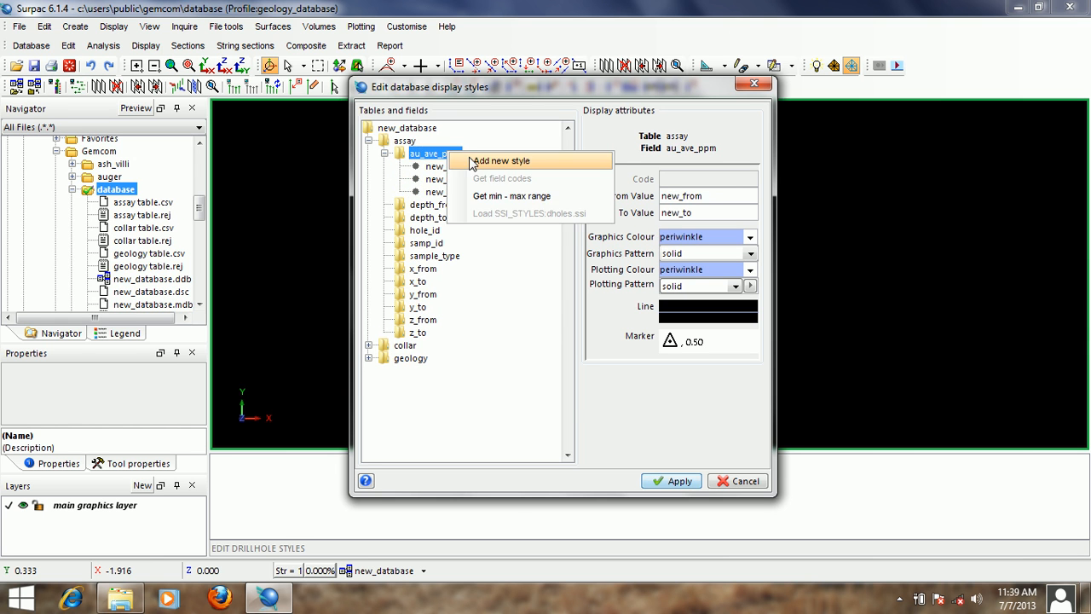
{"action": "left_click", "coordinate": [503, 165]}
{"action": "right_click", "coordinate": [432, 157]}
{"action": "left_click", "coordinate": [509, 161]}
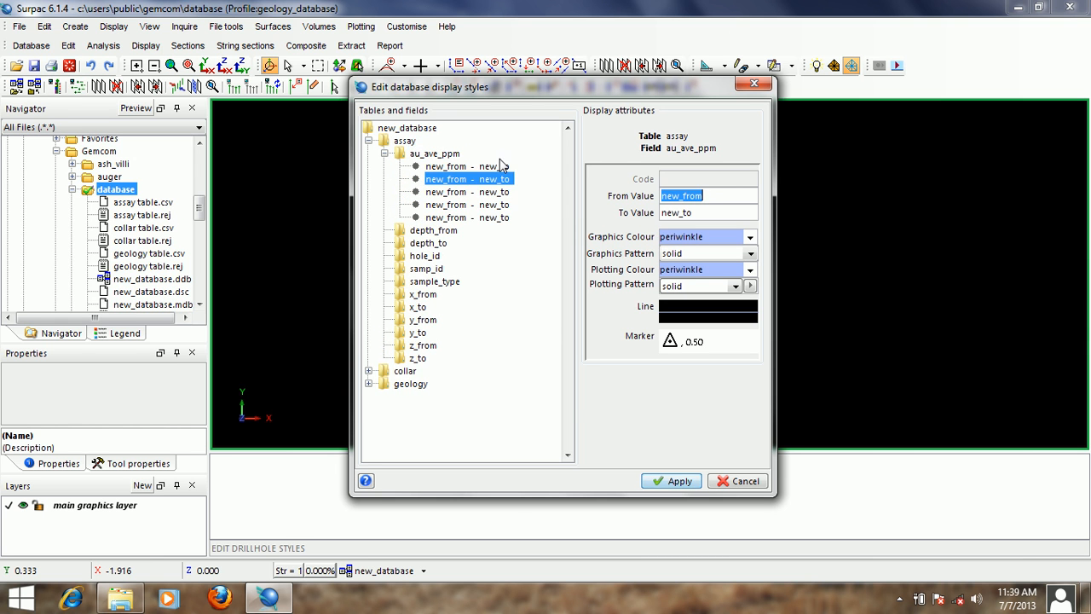
{"action": "right_click", "coordinate": [432, 159]}
{"action": "left_click", "coordinate": [487, 162]}
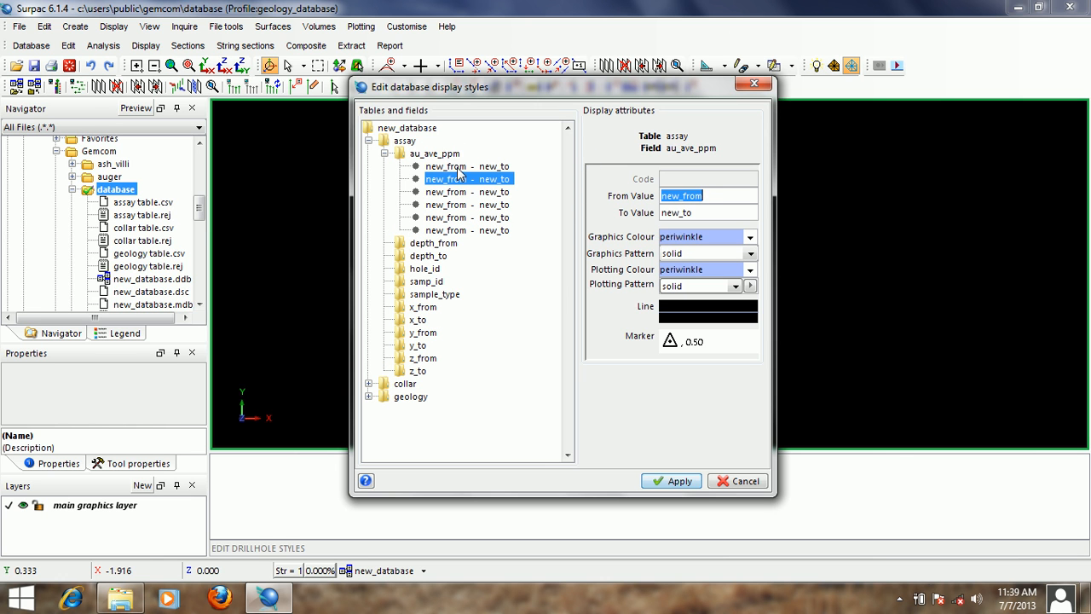
{"action": "left_click", "coordinate": [460, 169]}
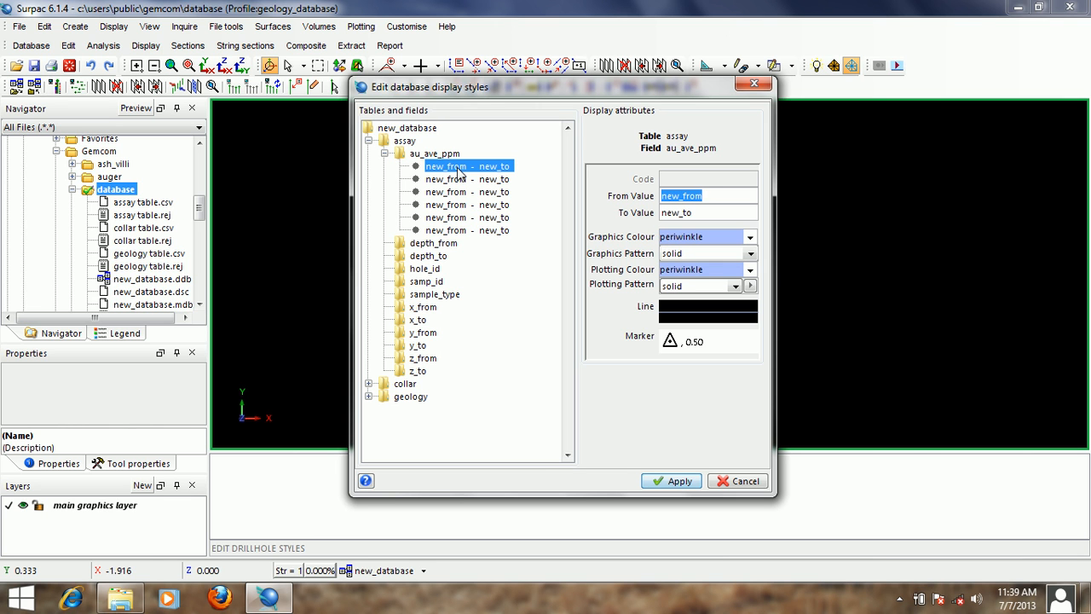
{"action": "left_click", "coordinate": [460, 179]}
{"action": "left_click", "coordinate": [464, 191]}
{"action": "left_click", "coordinate": [466, 205]}
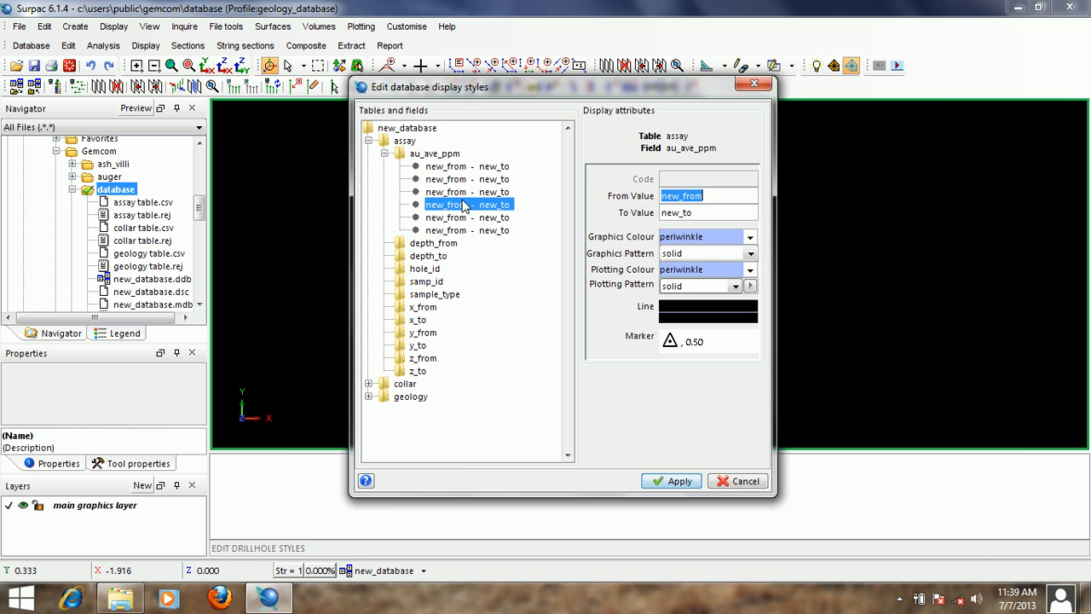
- Set the range of the first au_ave_ppm style from 0 to 0.2
{"action": "left_click", "coordinate": [465, 168]}
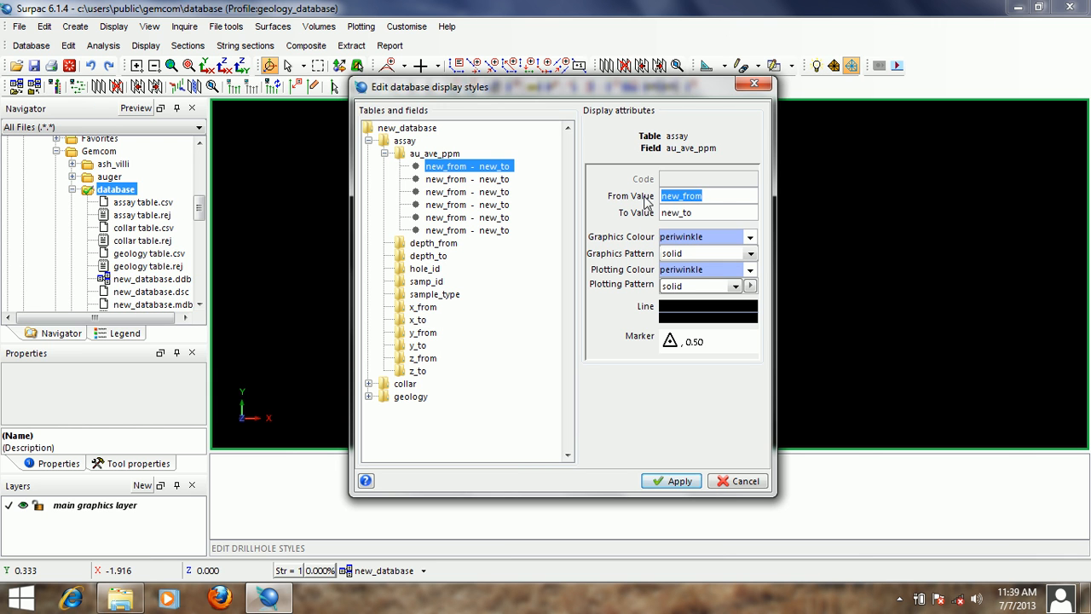
{"action": "type", "text": "0"}
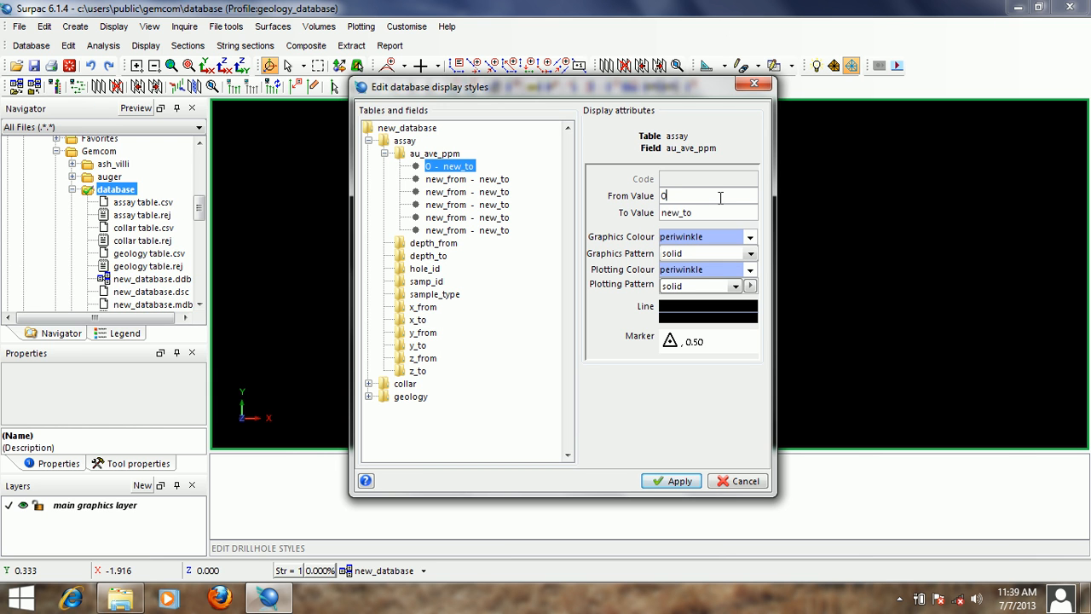
{"action": "key", "text": "Tab"}
{"action": "type", "text": "0.2"}
- Set both the graphics colour and the plotting colour of the 0 - 0.2 style to white
{"action": "left_click", "coordinate": [710, 236]}
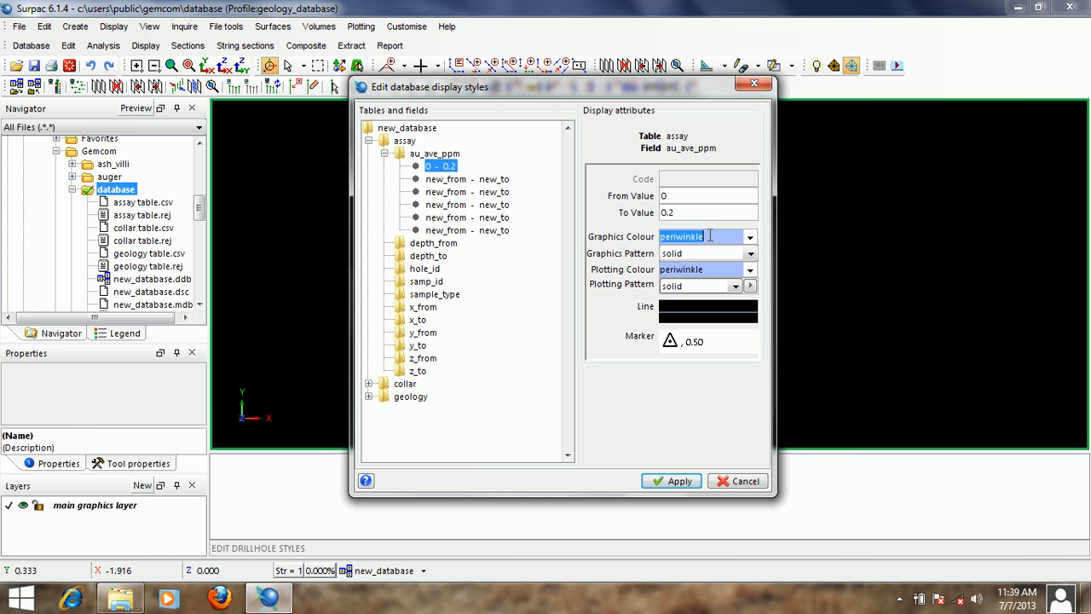
{"action": "type", "text": "wh"}
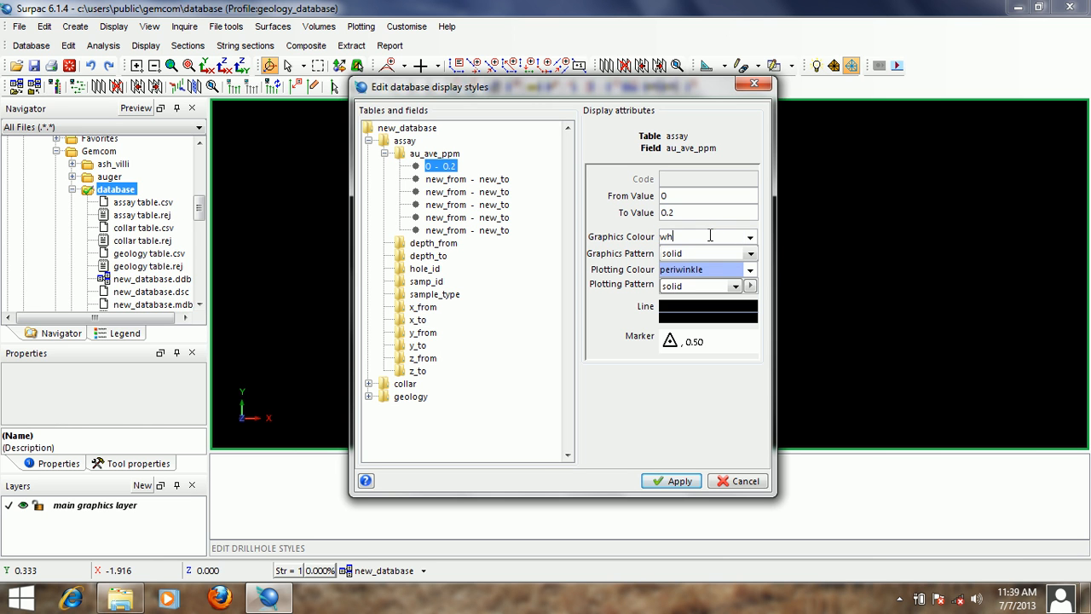
{"action": "type", "text": "ite"}
{"action": "double_click", "coordinate": [710, 236]}
{"action": "right_click", "coordinate": [692, 236]}
{"action": "left_click", "coordinate": [710, 263]}
{"action": "right_click", "coordinate": [711, 273]}
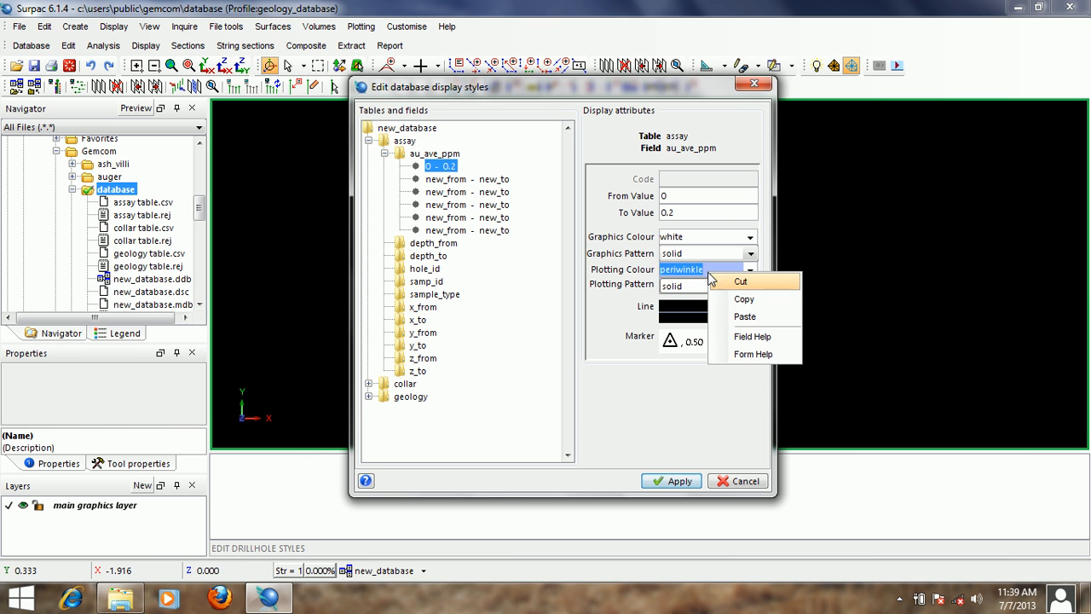
{"action": "left_click", "coordinate": [728, 317]}
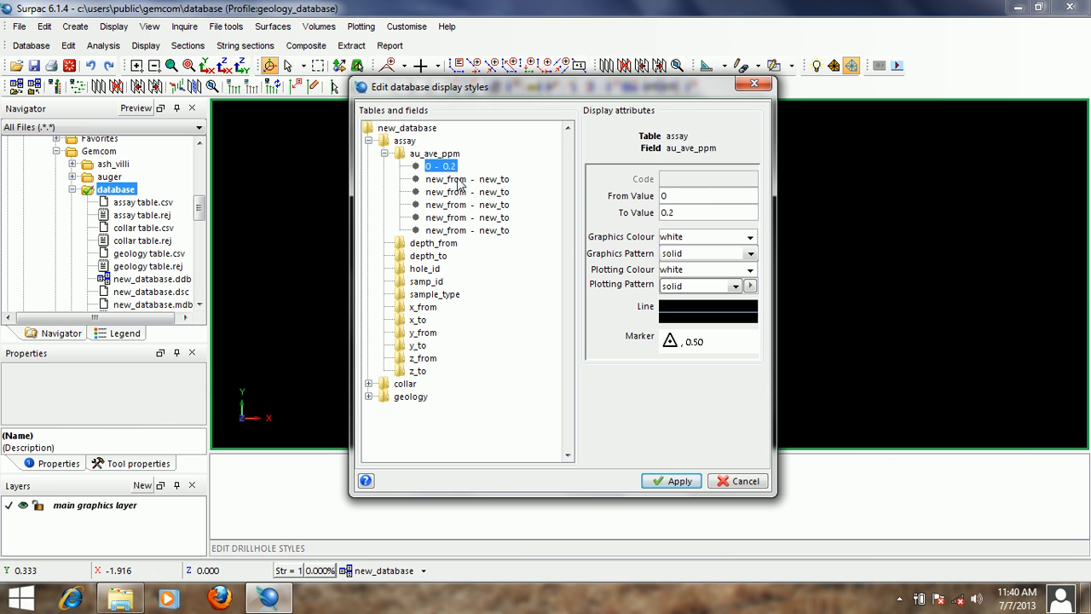
- Set the range of the second au_ave_ppm style from 0.2 to 0.4
{"action": "left_click", "coordinate": [461, 181]}
{"action": "type", "text": "0.2"}
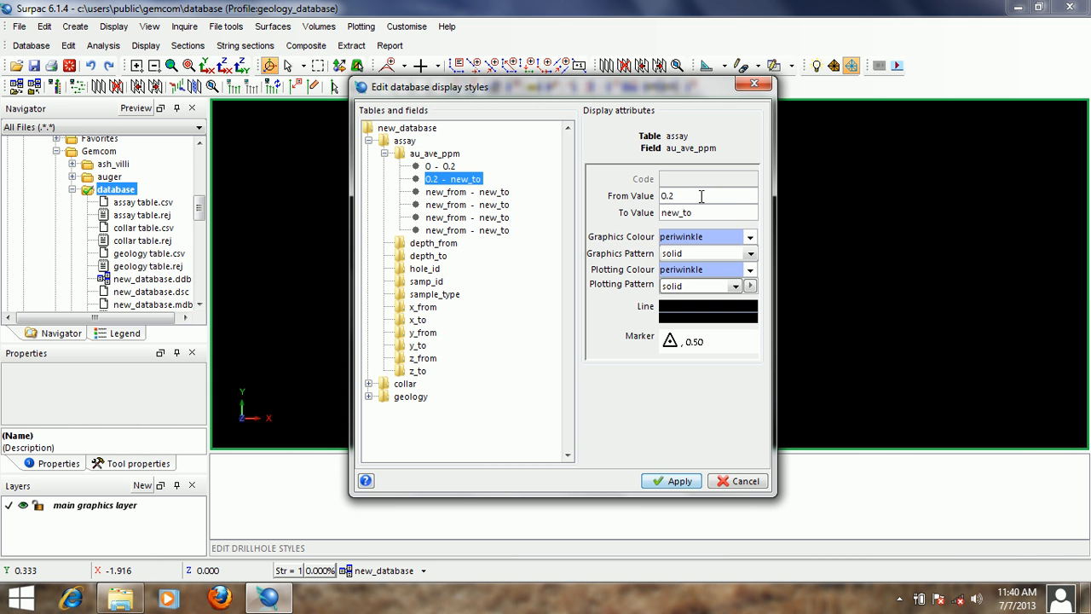
{"action": "key", "text": "Tab"}
{"action": "type", "text": "0"}
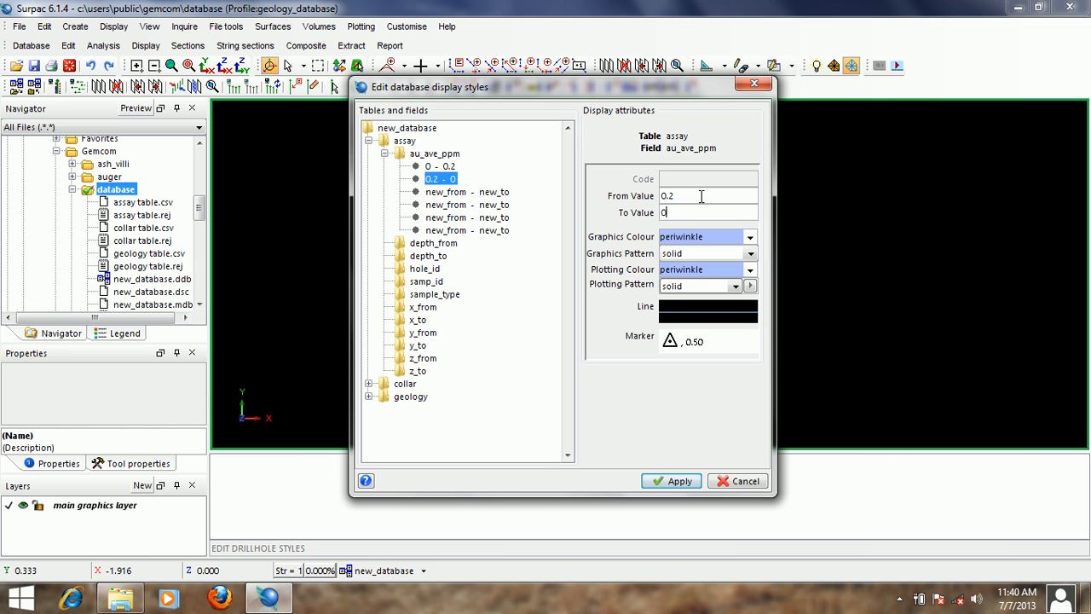
{"action": "type", "text": ".4"}
- Set both the graphics colour and the plotting colour of the 0.2 - 0.4 style to blue
{"action": "double_click", "coordinate": [716, 236]}
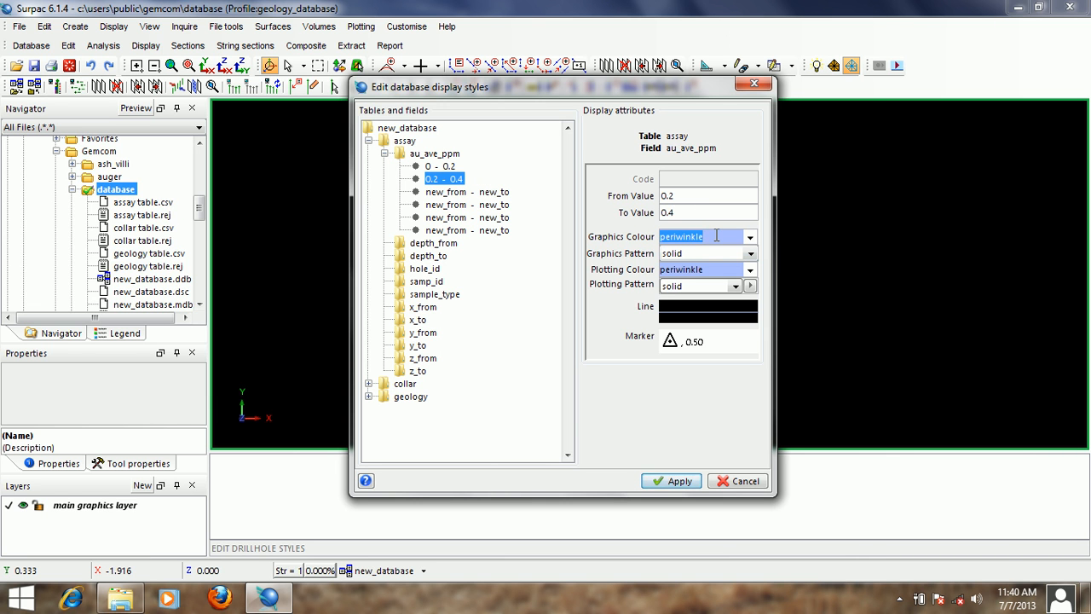
{"action": "type", "text": "blue"}
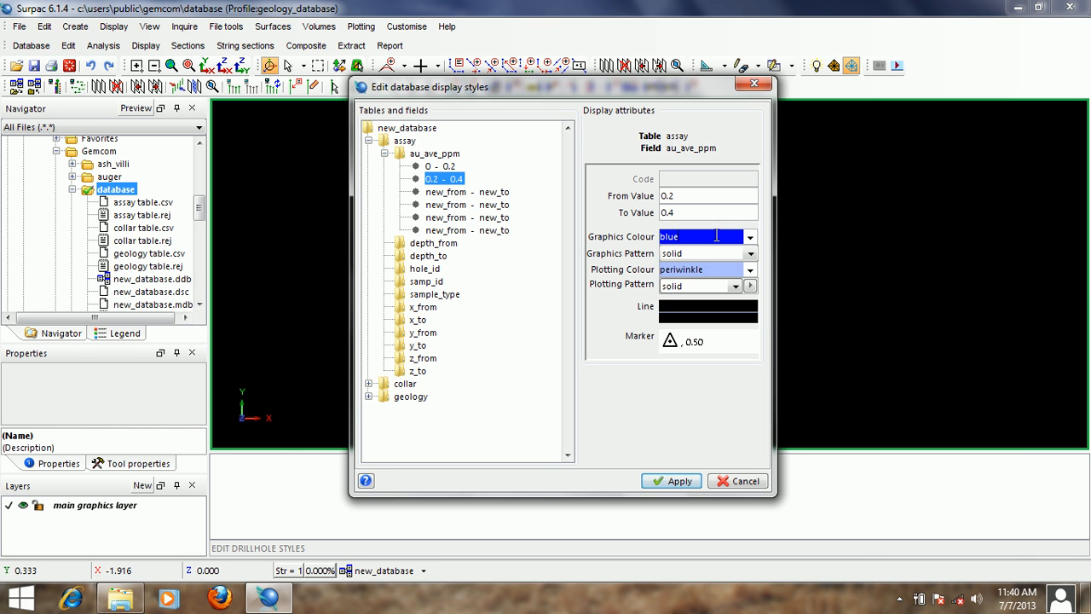
{"action": "double_click", "coordinate": [716, 236]}
{"action": "right_click", "coordinate": [715, 236]}
{"action": "left_click", "coordinate": [742, 256]}
{"action": "double_click", "coordinate": [691, 270]}
{"action": "right_click", "coordinate": [690, 269]}
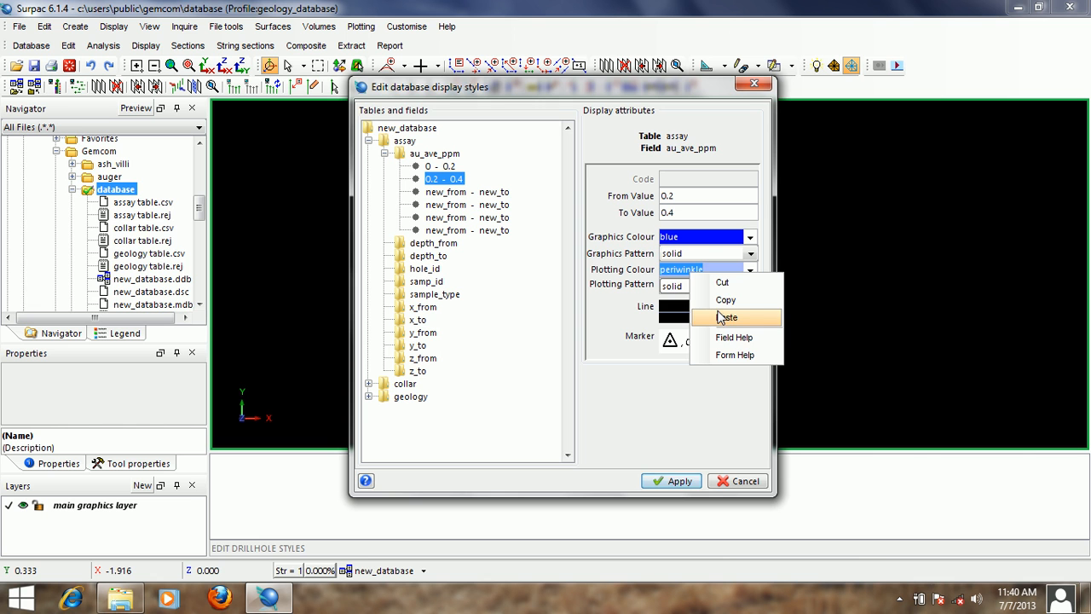
{"action": "left_click", "coordinate": [725, 317]}
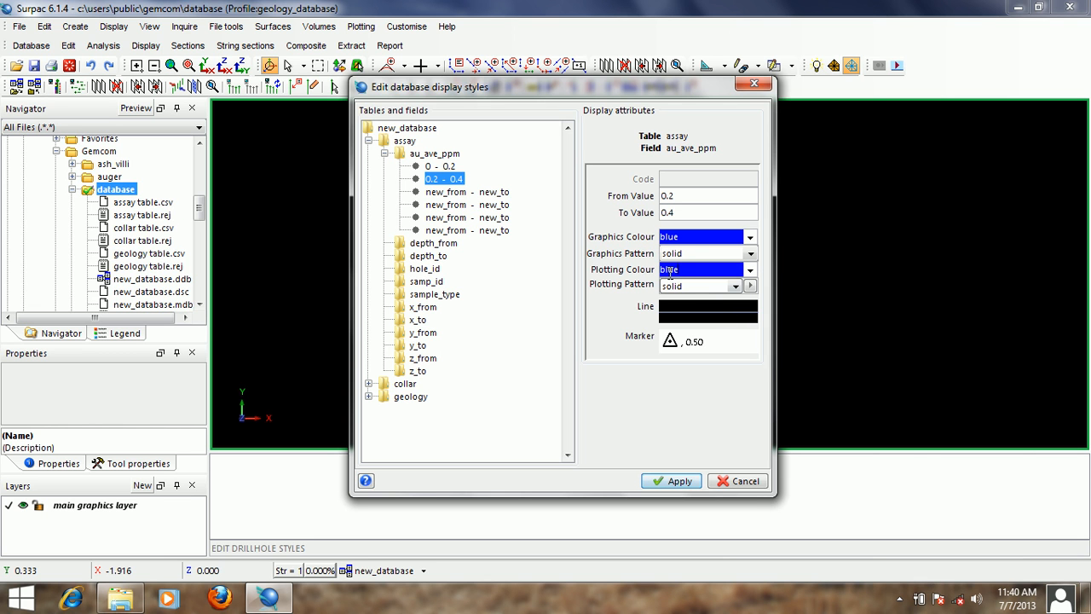
- Set the range of the third au_ave_ppm style from 0.4 to 0.75
{"action": "left_click", "coordinate": [468, 192]}
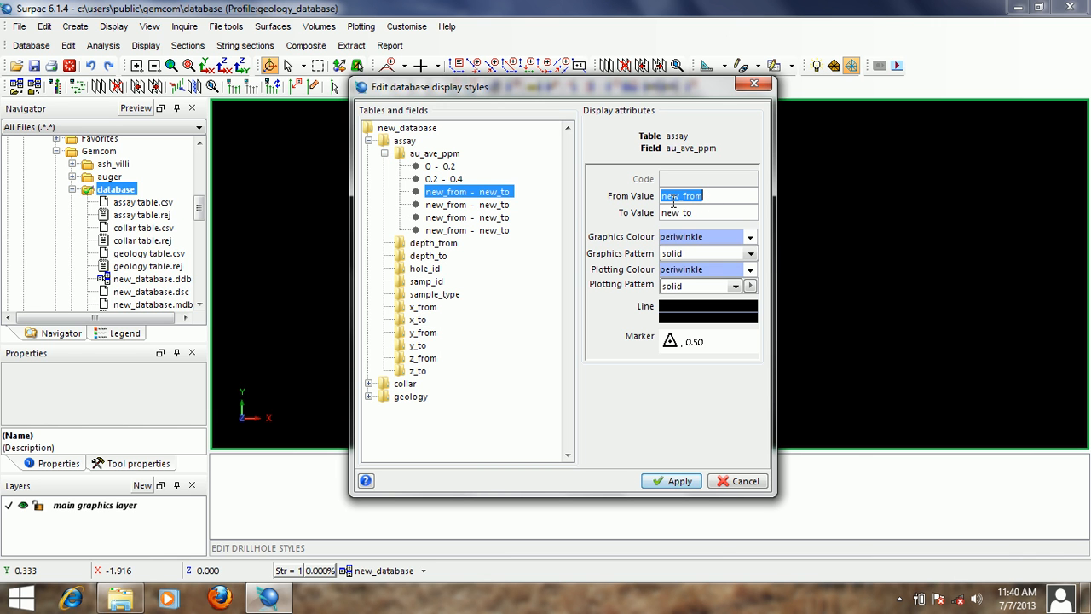
{"action": "type", "text": "0.4"}
{"action": "key", "text": "Tab"}
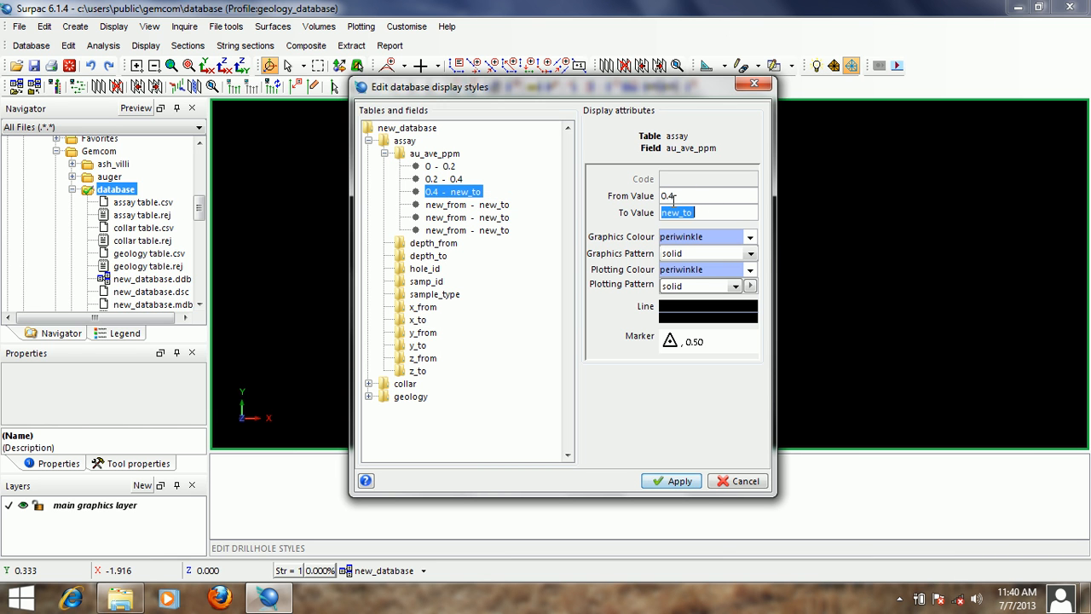
{"action": "type", "text": "0.75"}
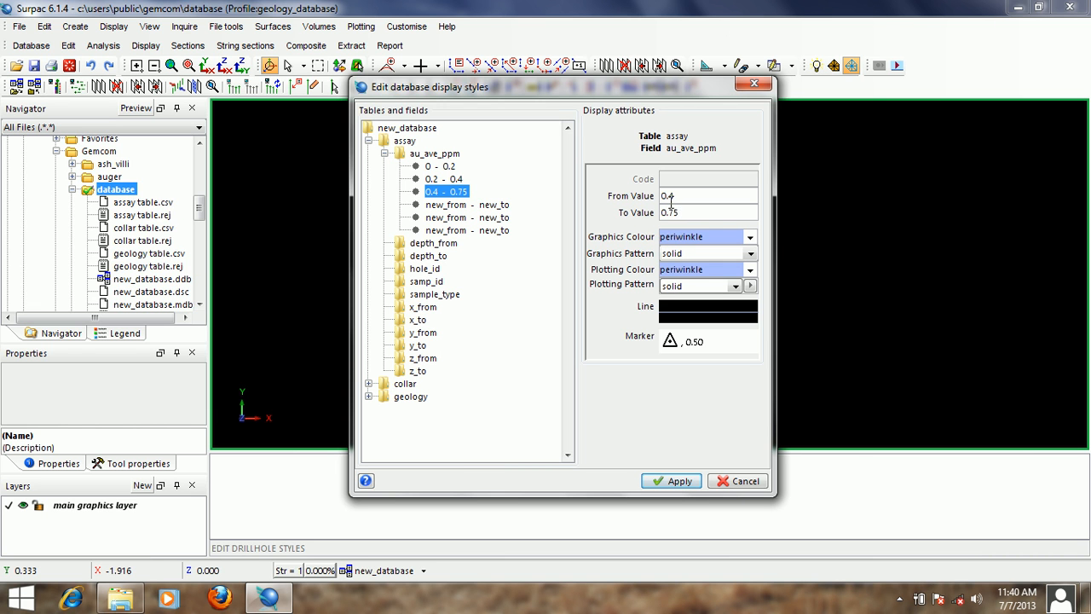
- Set both the graphics colour and the plotting colour of the 0.4 - 0.75 style to green
{"action": "double_click", "coordinate": [707, 233]}
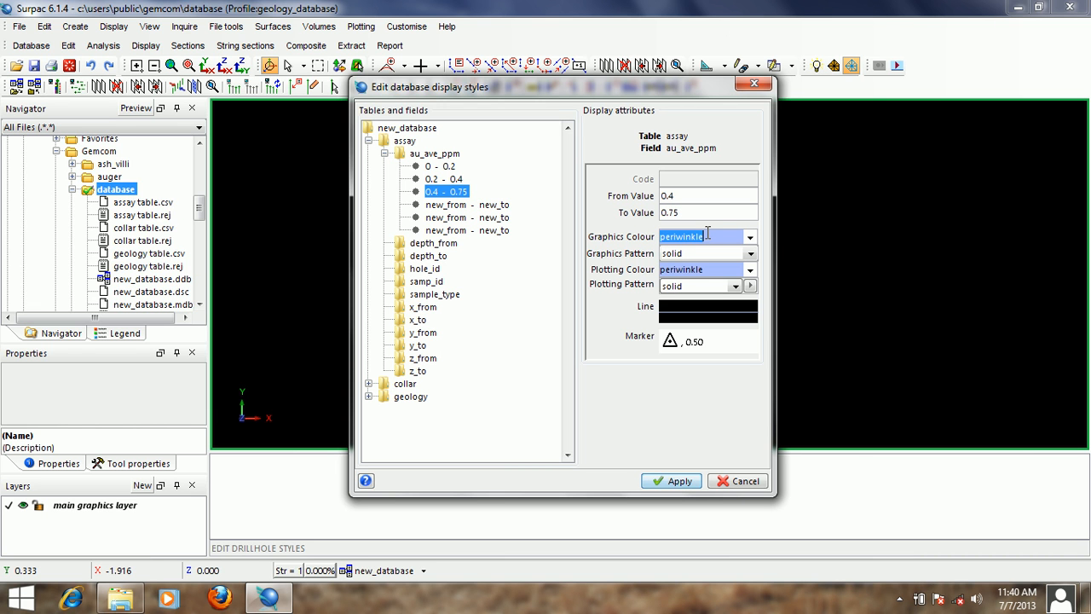
{"action": "type", "text": "green"}
{"action": "double_click", "coordinate": [707, 232]}
{"action": "right_click", "coordinate": [693, 235]}
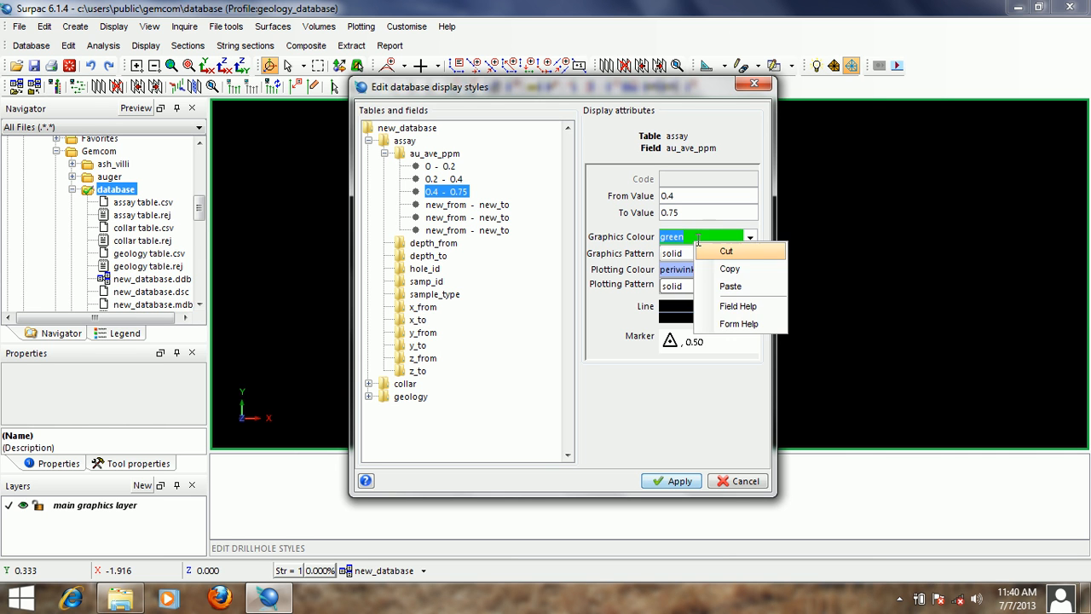
{"action": "left_click", "coordinate": [716, 260]}
{"action": "double_click", "coordinate": [707, 269]}
{"action": "right_click", "coordinate": [706, 269]}
{"action": "left_click", "coordinate": [709, 309]}
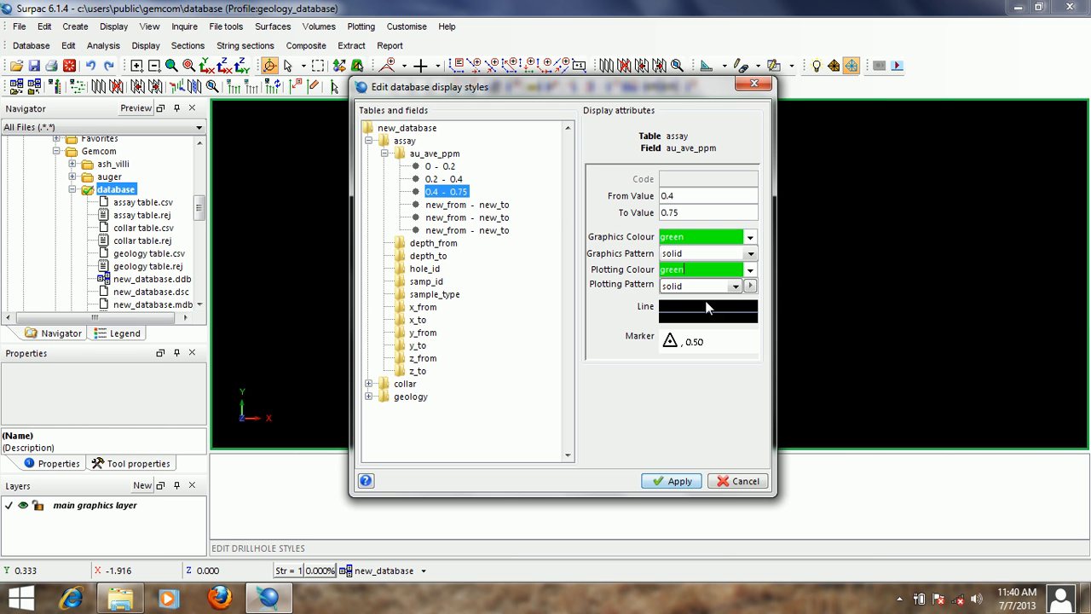
- Set the range of the fourth au_ave_ppm style from 0.75 to 1.3
{"action": "left_click", "coordinate": [472, 206]}
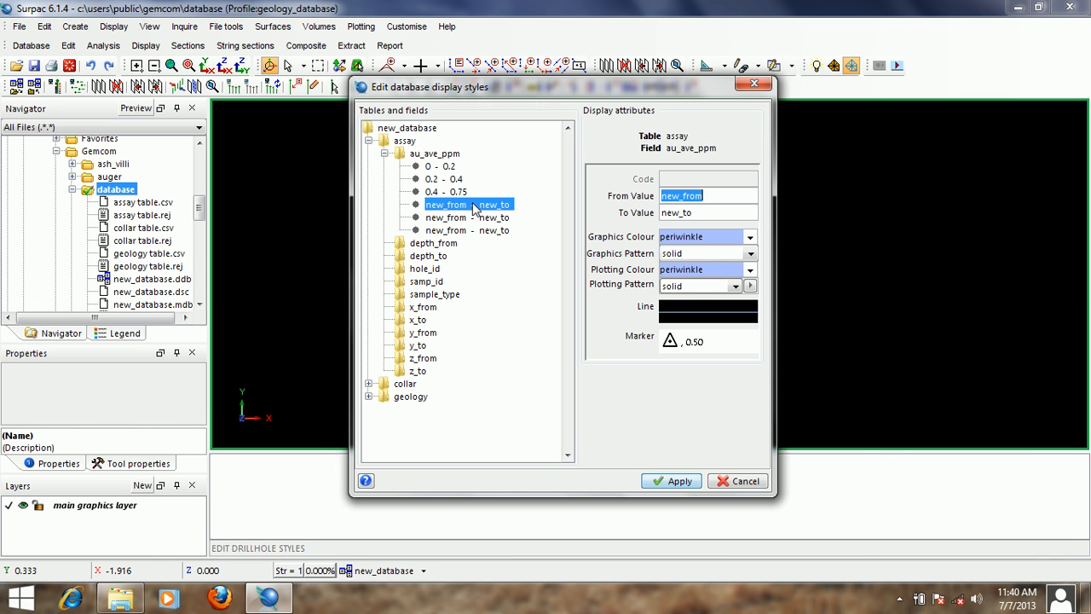
{"action": "type", "text": "0."}
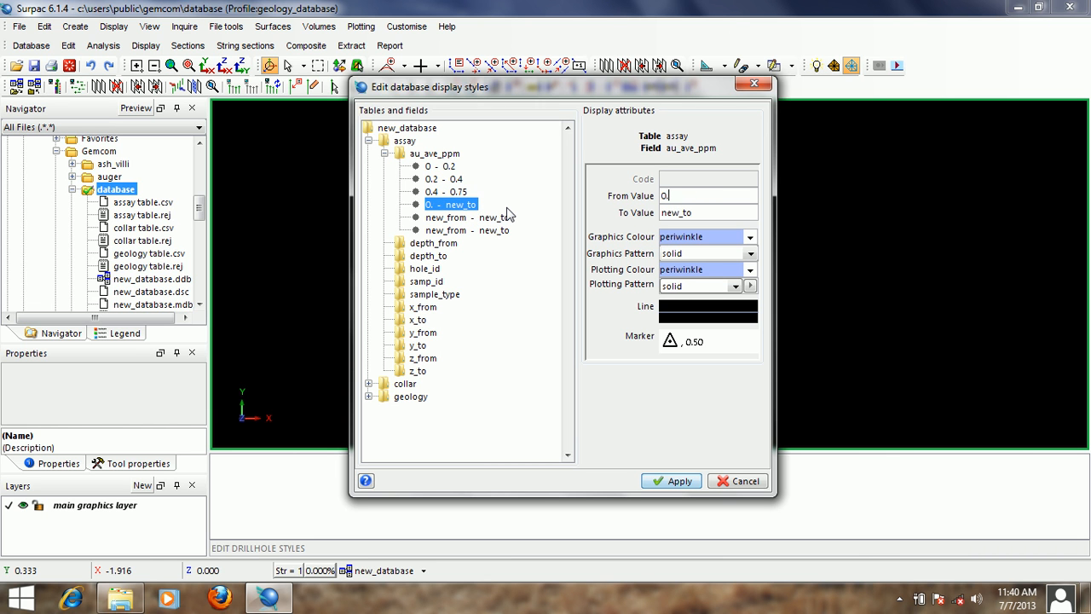
{"action": "type", "text": "75"}
{"action": "key", "text": "Tab"}
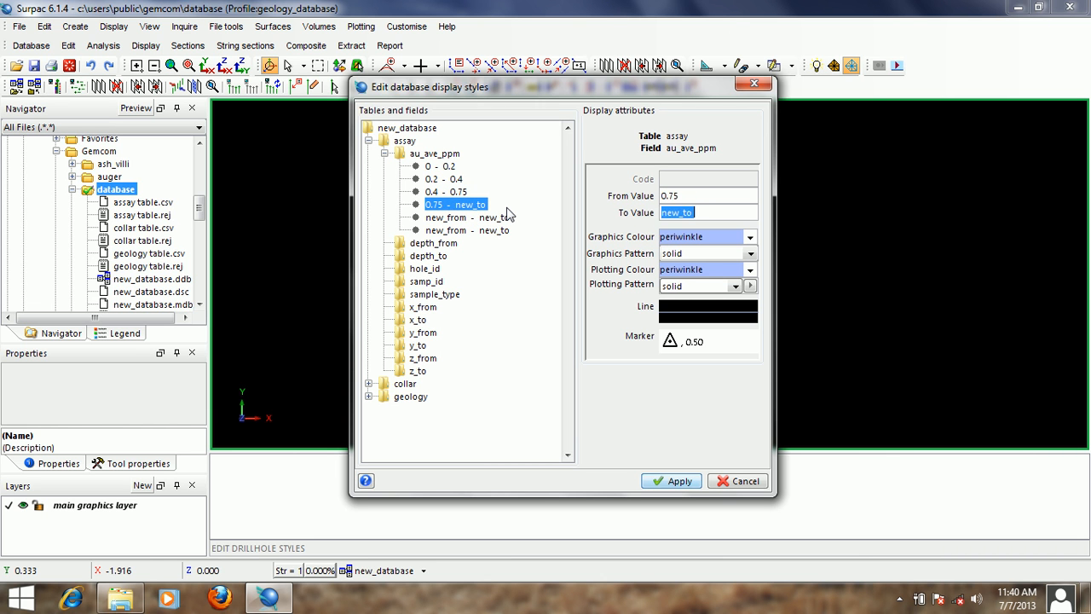
{"action": "type", "text": "1.3"}
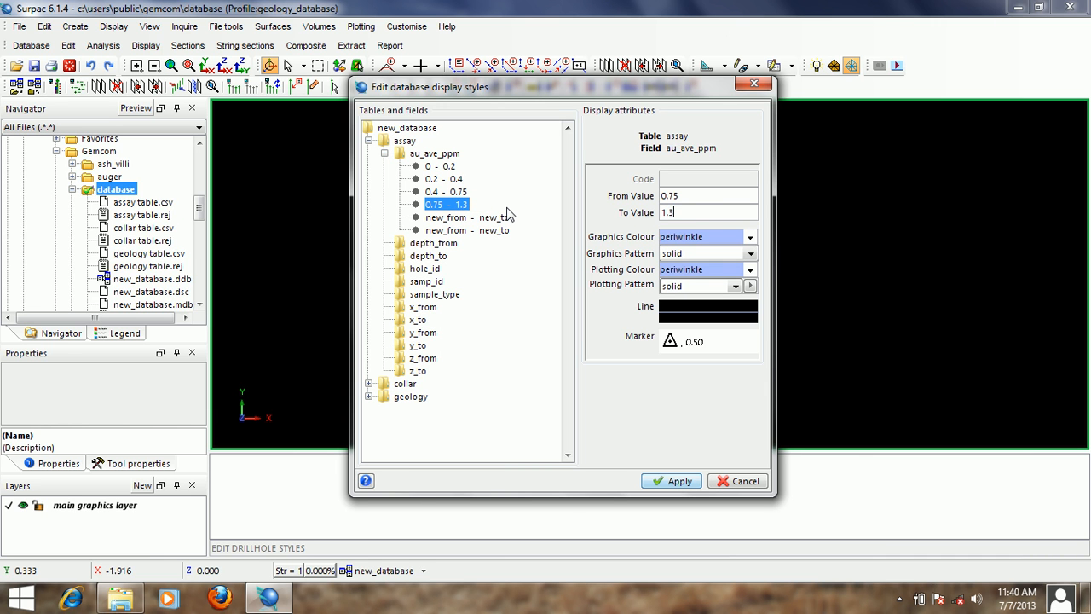
- Set both the graphics colour and the plotting colour of the 0.75 - 1.3 style to yellow
{"action": "double_click", "coordinate": [707, 235]}
{"action": "type", "text": "ye"}
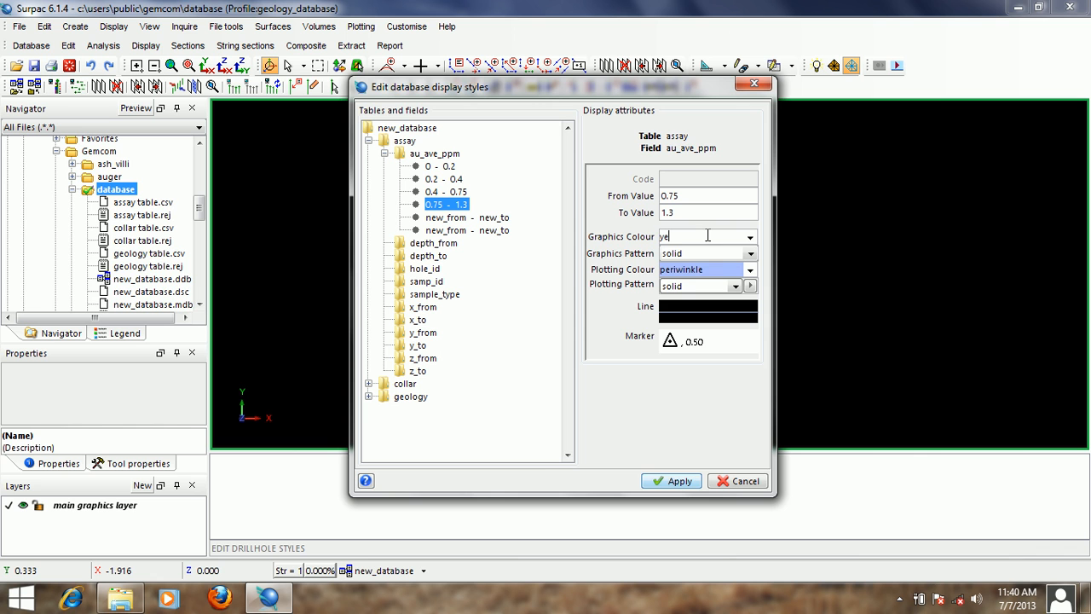
{"action": "type", "text": "llow"}
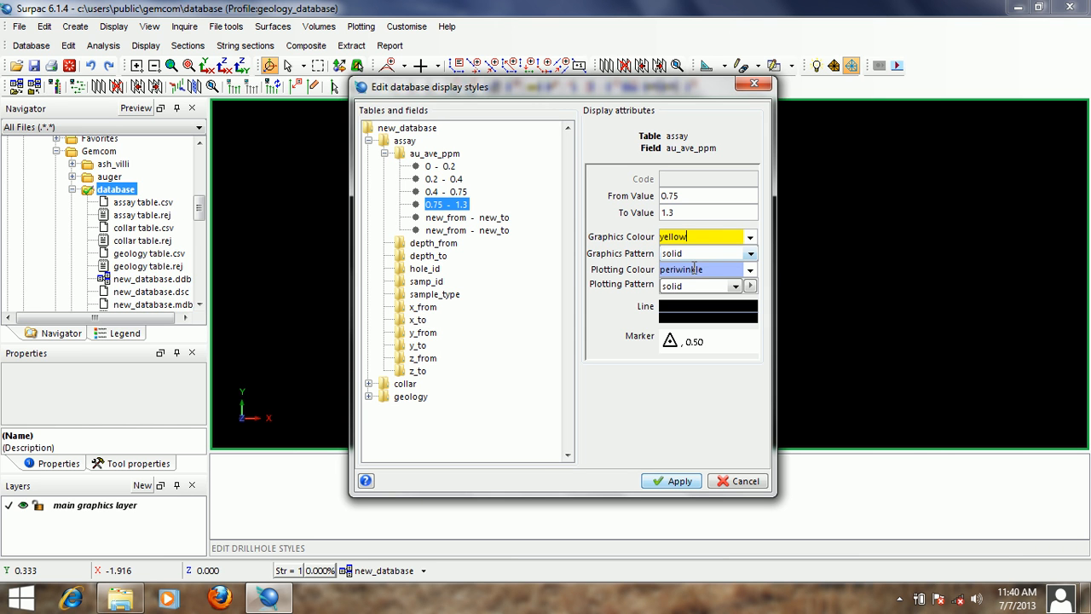
{"action": "double_click", "coordinate": [696, 270]}
{"action": "double_click", "coordinate": [700, 243]}
{"action": "right_click", "coordinate": [697, 237]}
{"action": "left_click", "coordinate": [720, 260]}
{"action": "double_click", "coordinate": [710, 270]}
{"action": "right_click", "coordinate": [710, 270]}
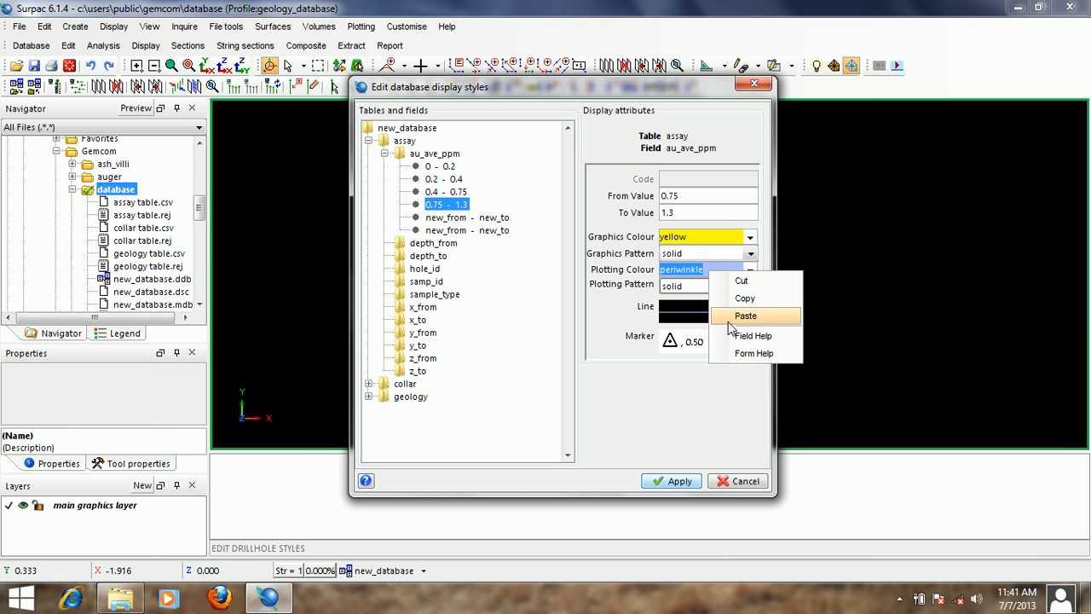
{"action": "left_click", "coordinate": [737, 317]}
- Set the range of the fifth au_ave_ppm style from 1.3 to 5
{"action": "left_click", "coordinate": [499, 224]}
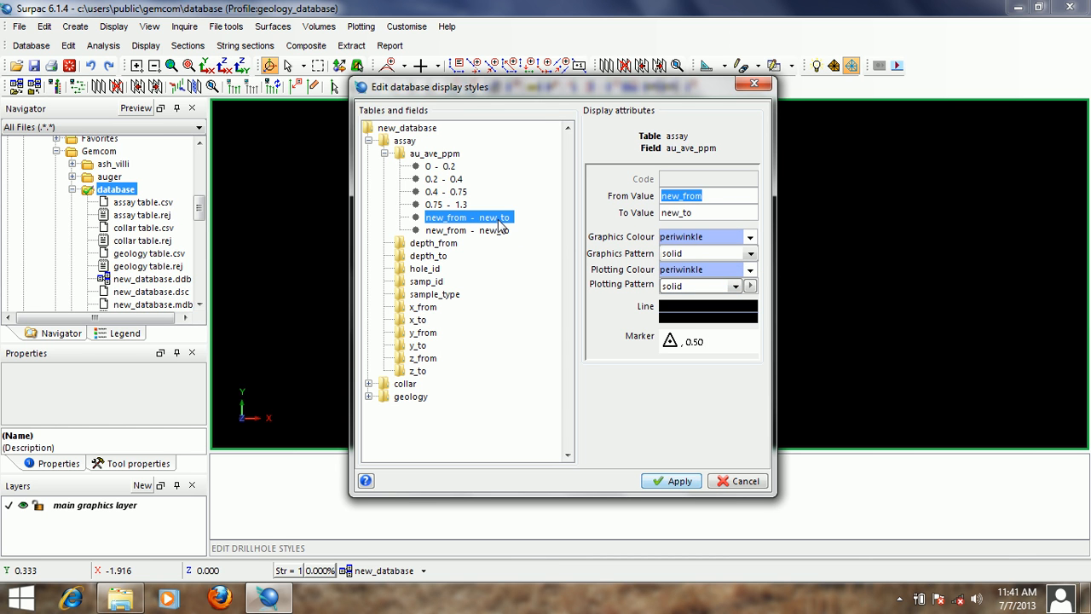
{"action": "type", "text": "1."}
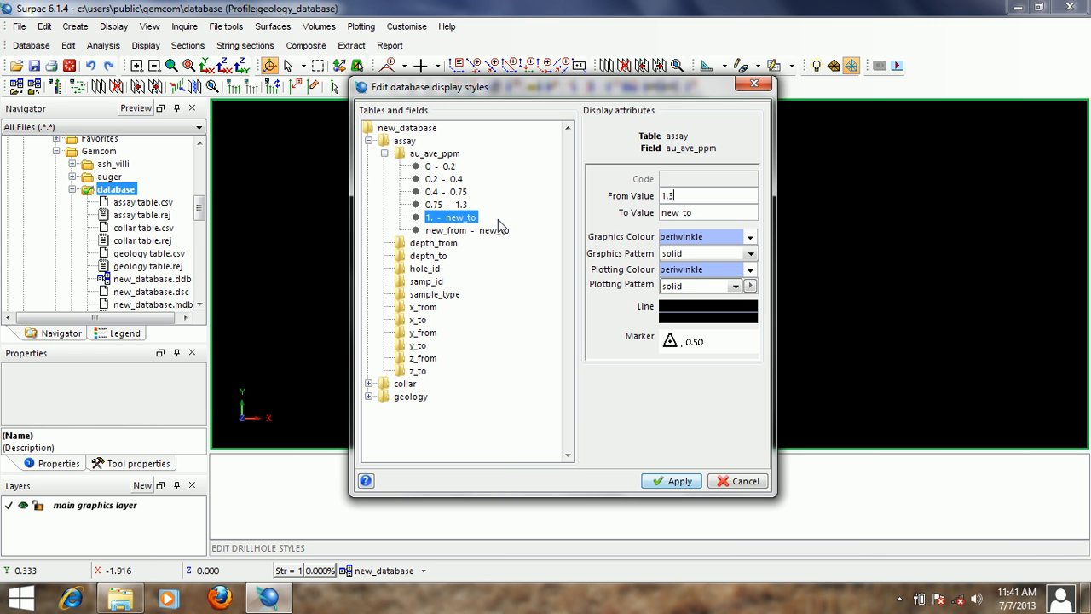
{"action": "type", "text": "3"}
{"action": "key", "text": "Tab"}
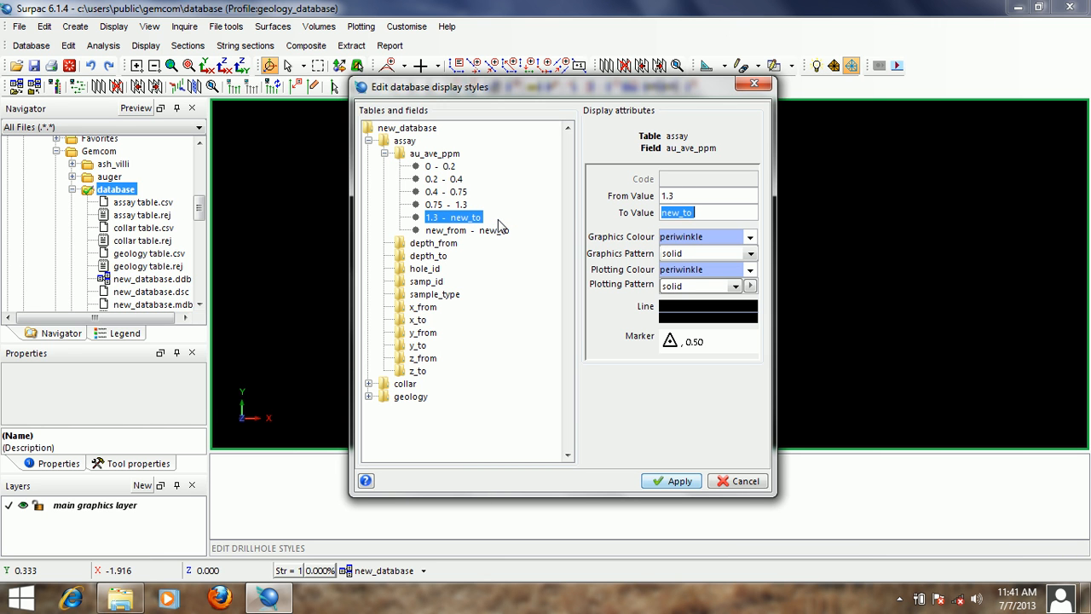
{"action": "type", "text": "5"}
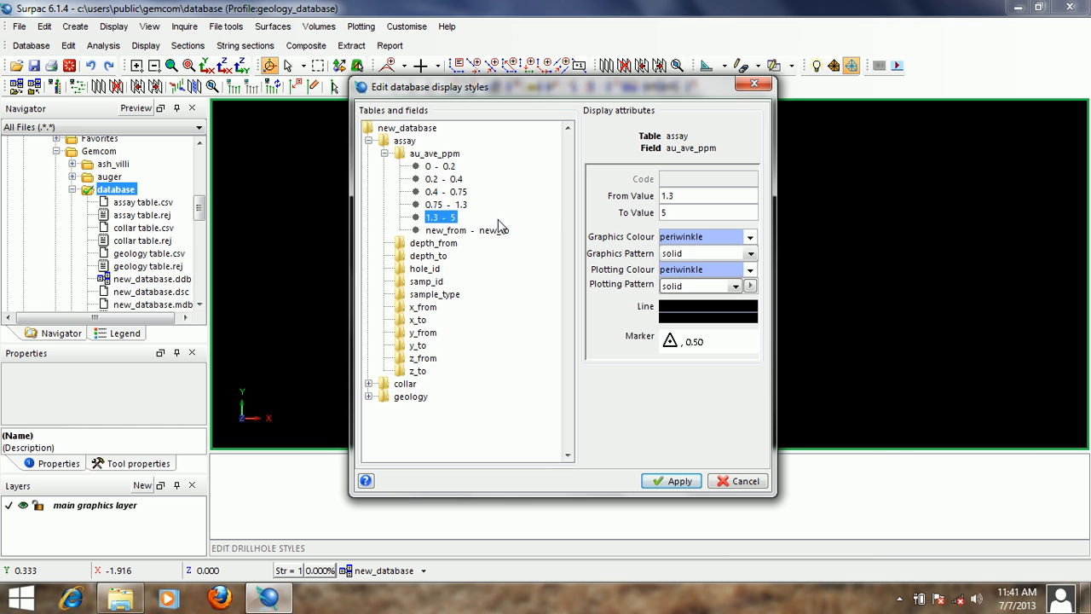
- Set both the graphics colour and the plotting colour of the 1.3 - 5 style to red
{"action": "double_click", "coordinate": [703, 236]}
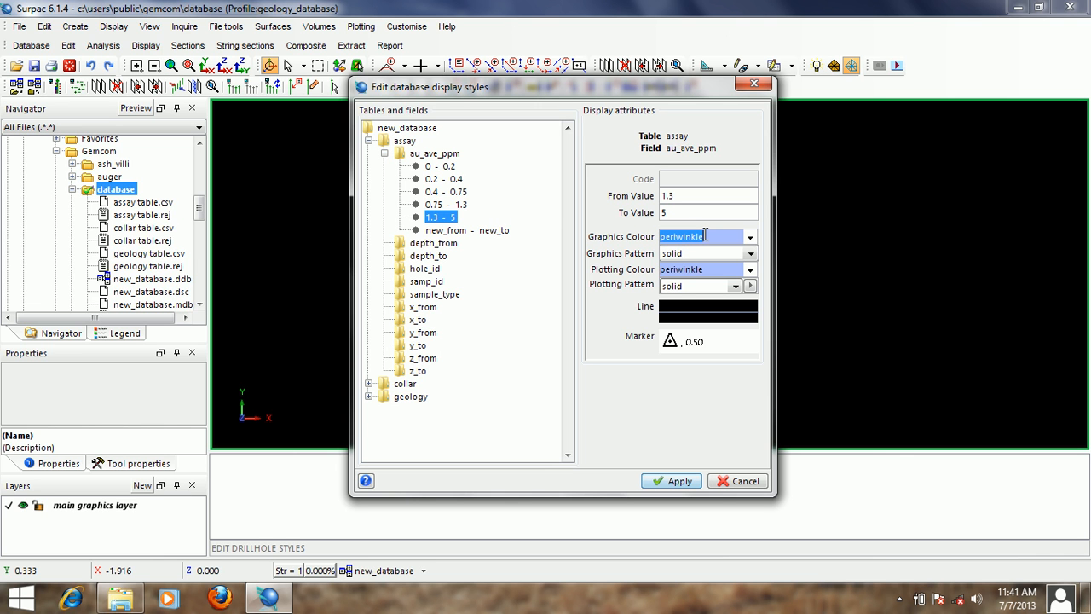
{"action": "type", "text": "red"}
{"action": "double_click", "coordinate": [704, 236]}
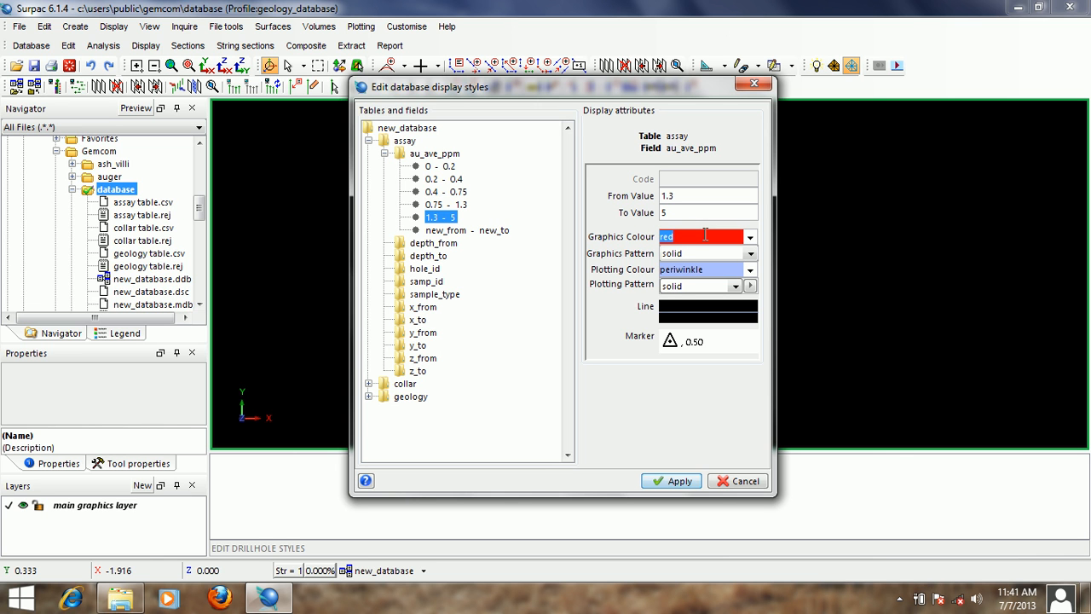
{"action": "right_click", "coordinate": [692, 236]}
{"action": "left_click", "coordinate": [724, 257]}
{"action": "double_click", "coordinate": [701, 270]}
{"action": "right_click", "coordinate": [702, 269]}
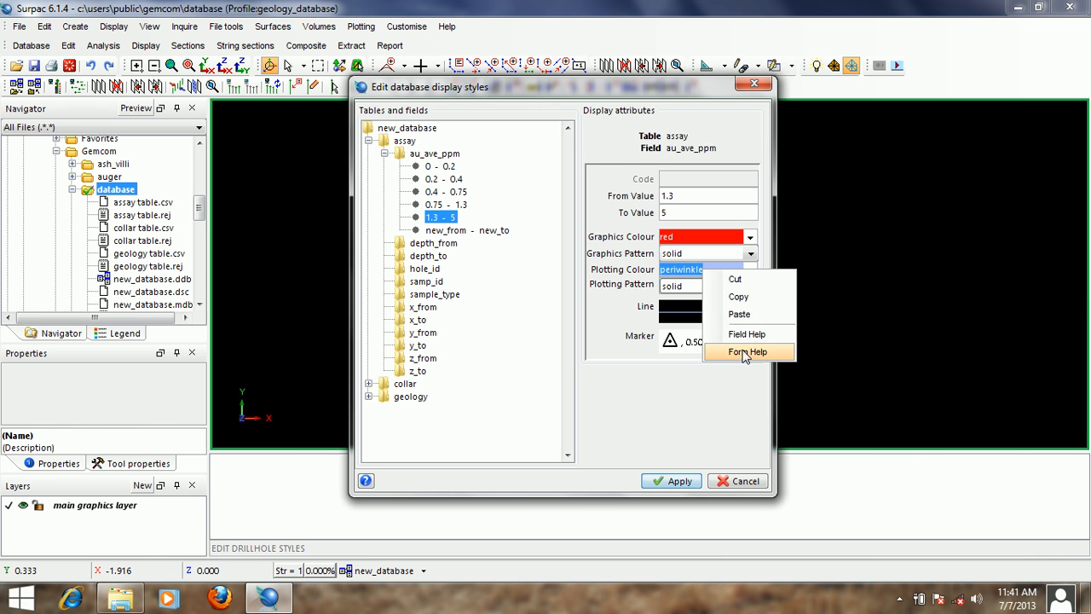
{"action": "left_click", "coordinate": [738, 314]}
- Set the range of the last au_ave_ppm style from 5 to 999
{"action": "left_click", "coordinate": [491, 231]}
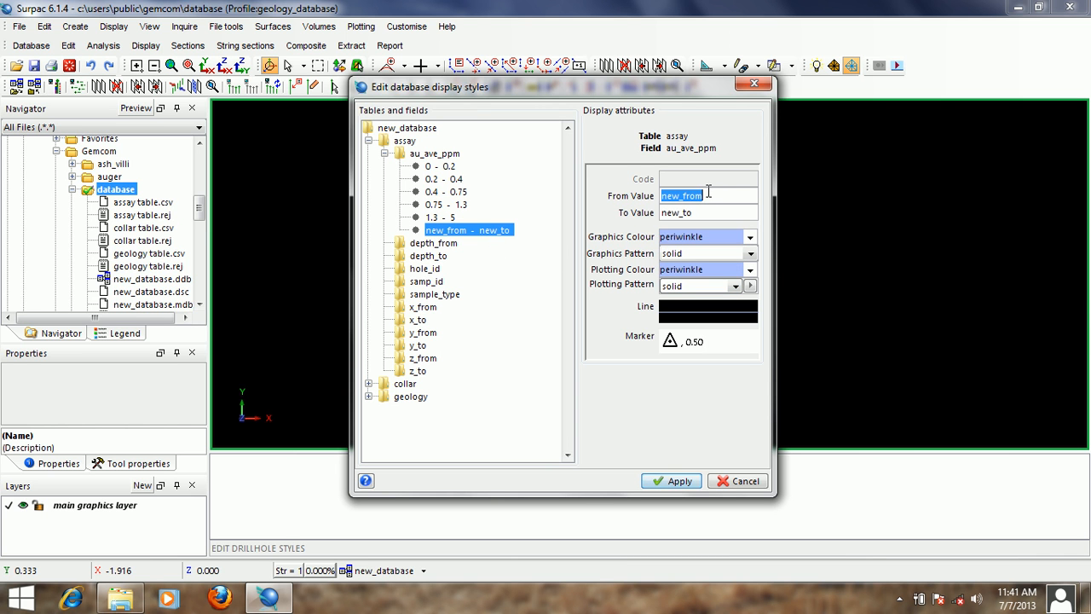
{"action": "type", "text": "5"}
{"action": "key", "text": "Tab"}
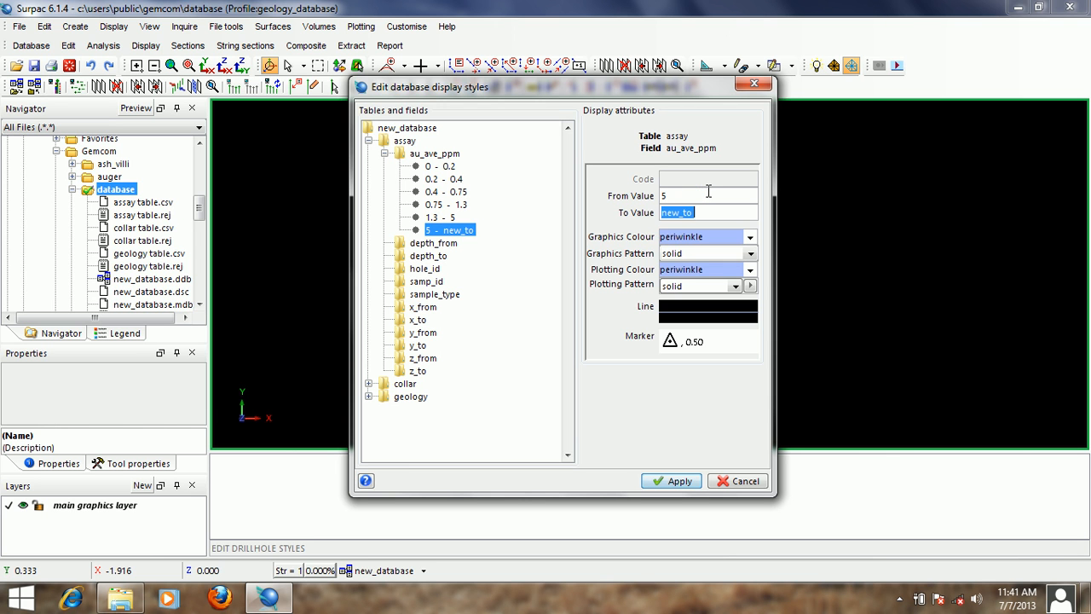
{"action": "type", "text": "999"}
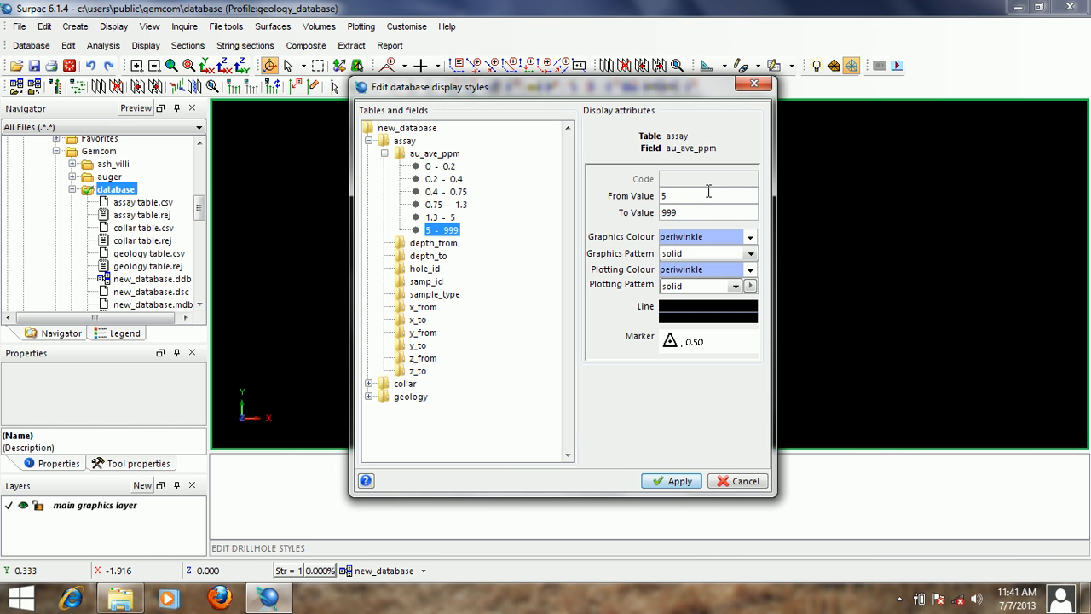
- Set both the graphics colour and the plotting colour of the 5 - 999 style to magenta
{"action": "double_click", "coordinate": [697, 236]}
{"action": "type", "text": "mage"}
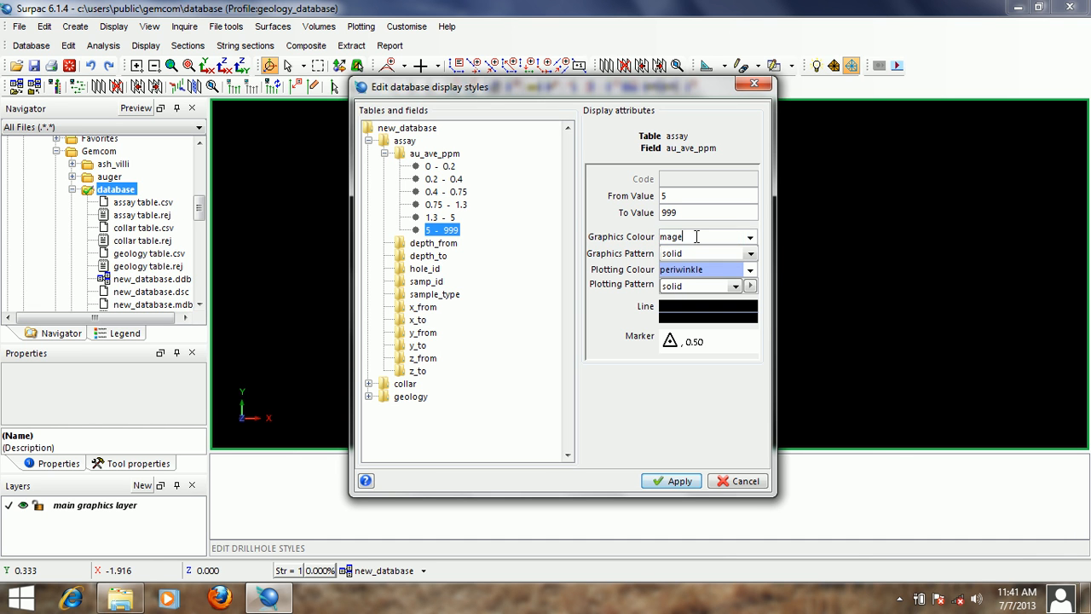
{"action": "type", "text": "nta"}
{"action": "double_click", "coordinate": [696, 237]}
{"action": "right_click", "coordinate": [697, 238]}
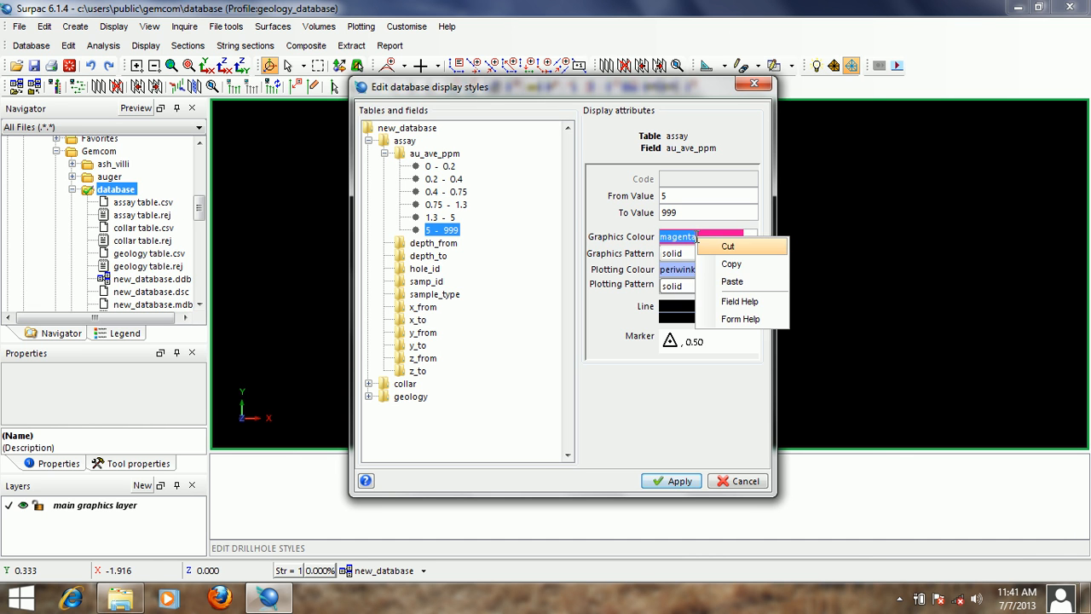
{"action": "left_click", "coordinate": [728, 264]}
{"action": "double_click", "coordinate": [678, 269]}
{"action": "right_click", "coordinate": [711, 269]}
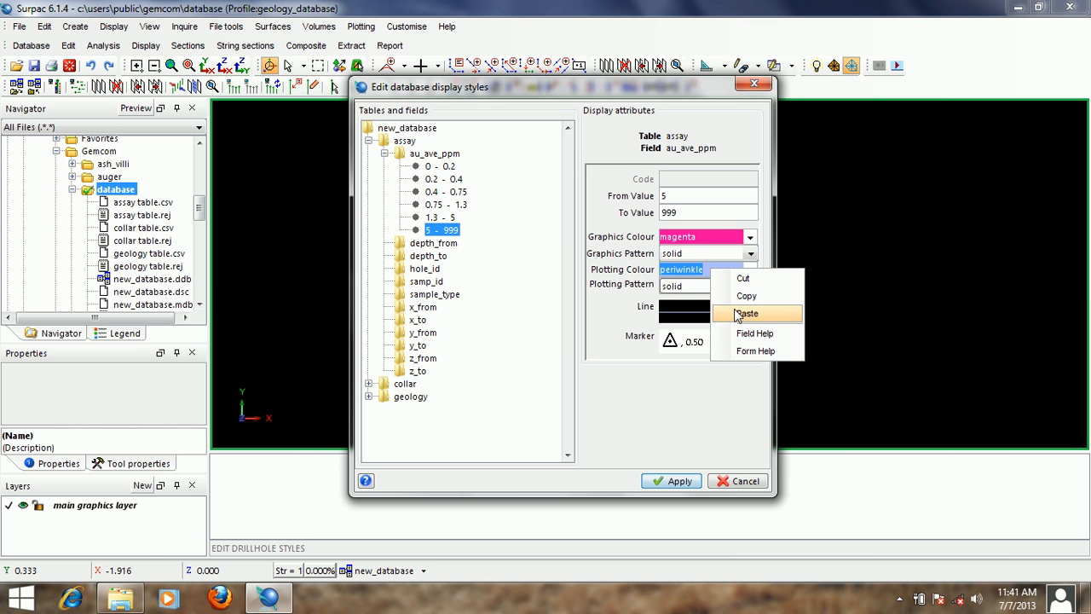
{"action": "left_click", "coordinate": [734, 312]}
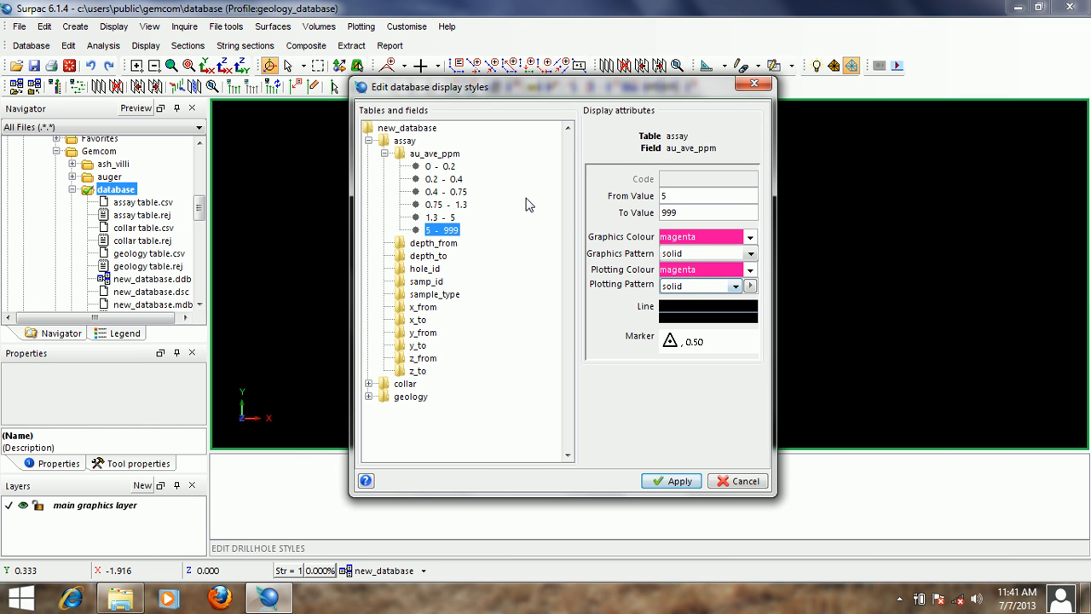
- Review the range and colours of each au_ave_ppm style from 0 - 0.2 through 5 - 999
{"action": "left_click", "coordinate": [448, 167]}
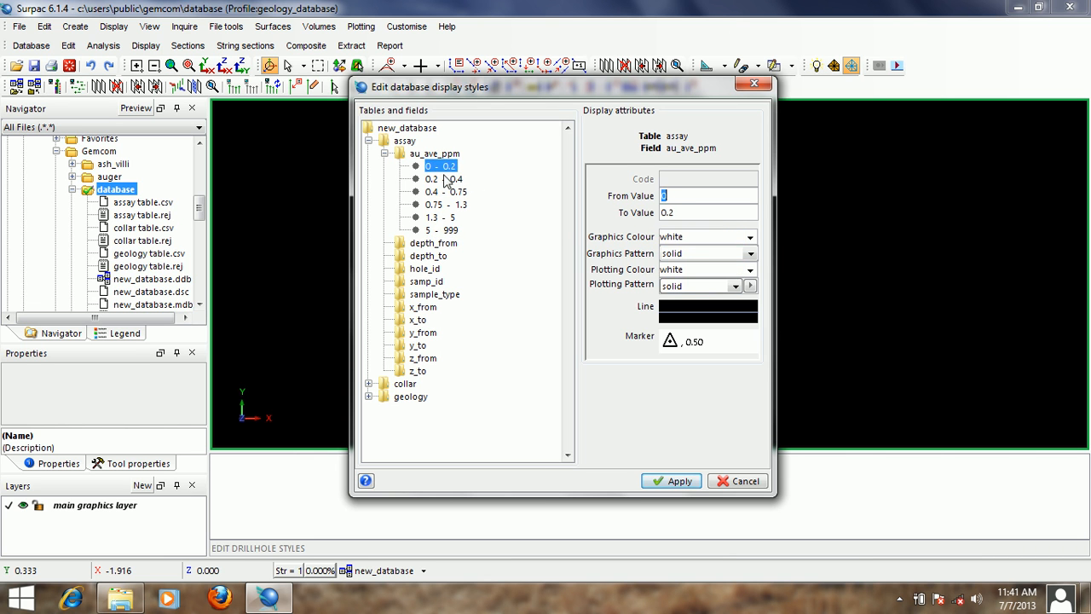
{"action": "left_click", "coordinate": [449, 179]}
{"action": "left_click", "coordinate": [450, 201]}
{"action": "left_click", "coordinate": [450, 205]}
{"action": "left_click", "coordinate": [450, 218]}
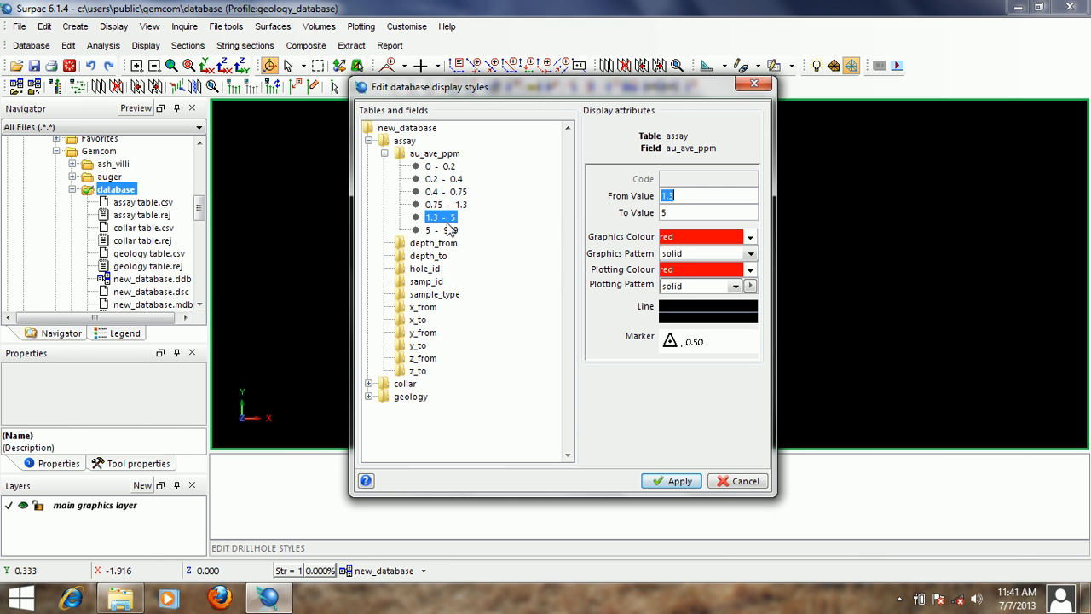
{"action": "left_click", "coordinate": [451, 231]}
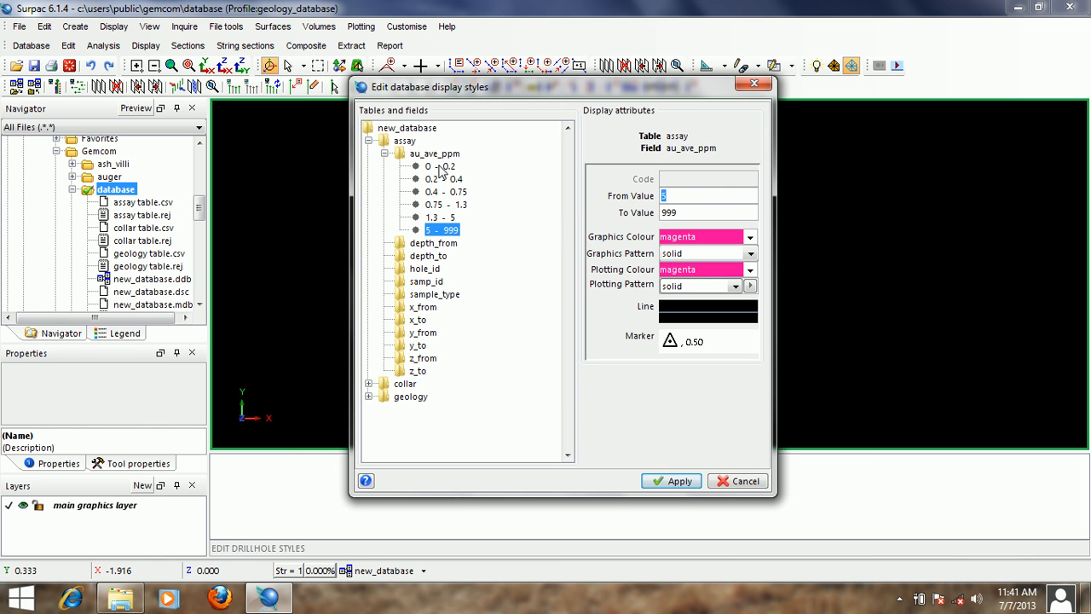
{"action": "left_click", "coordinate": [443, 167]}
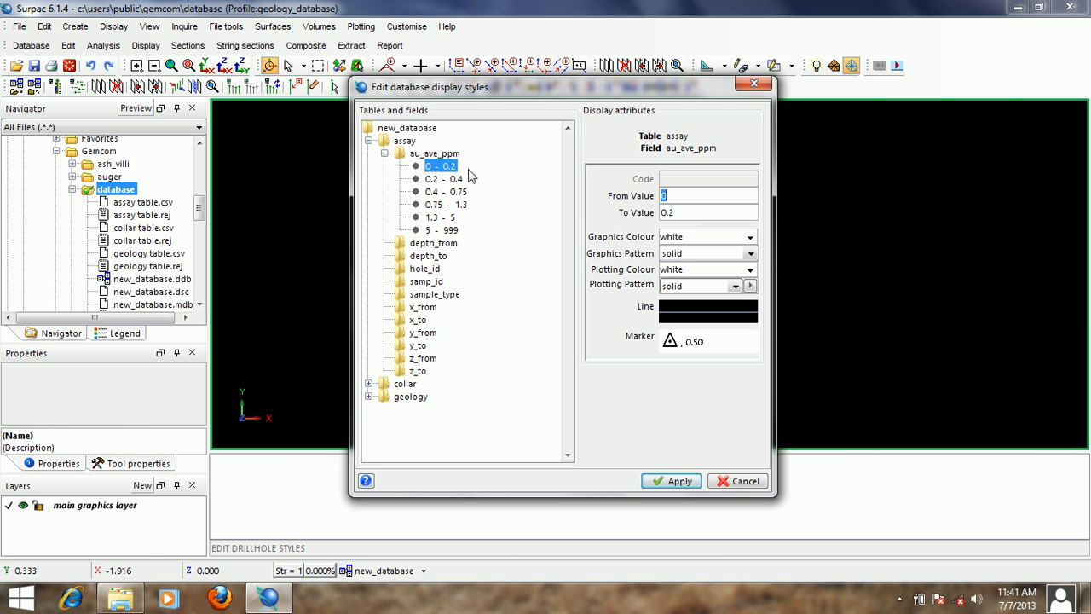
{"action": "left_click", "coordinate": [443, 180]}
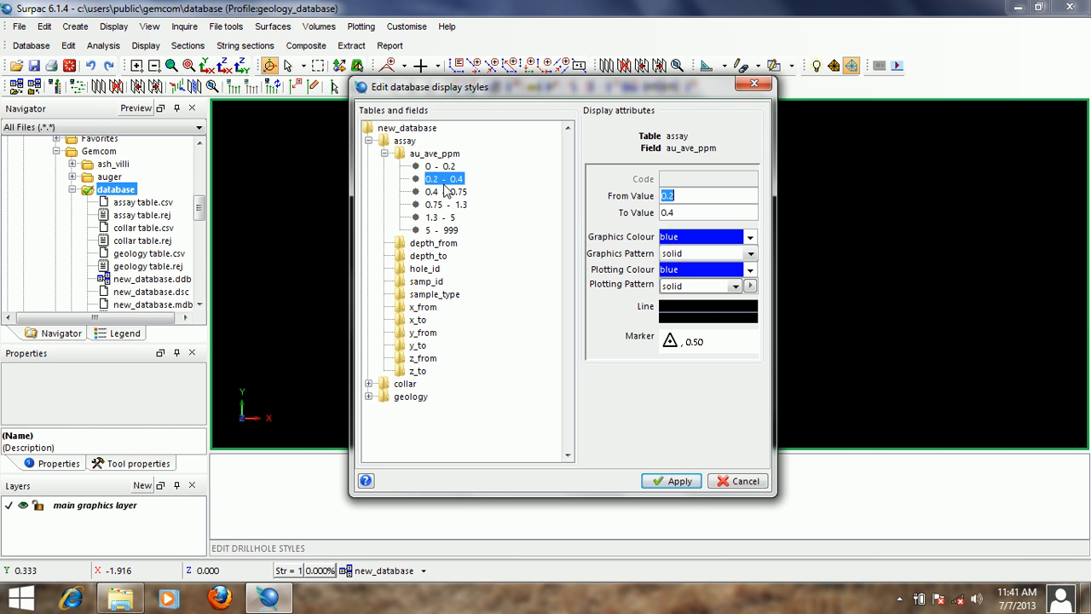
{"action": "left_click", "coordinate": [445, 193]}
{"action": "left_click", "coordinate": [448, 206]}
{"action": "left_click", "coordinate": [450, 219]}
{"action": "left_click", "coordinate": [450, 230]}
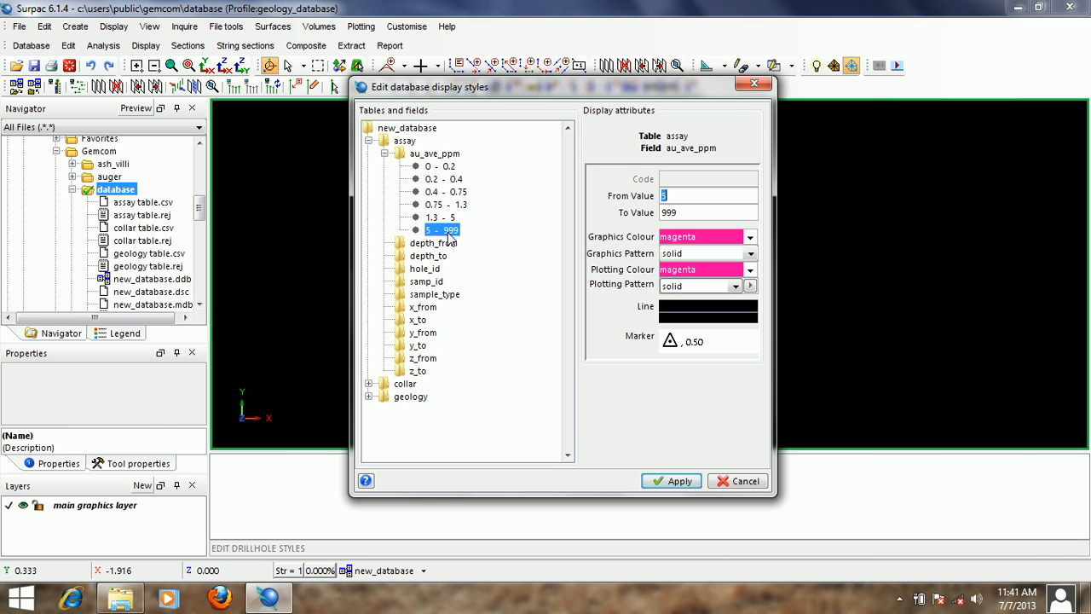
{"action": "left_click", "coordinate": [456, 167]}
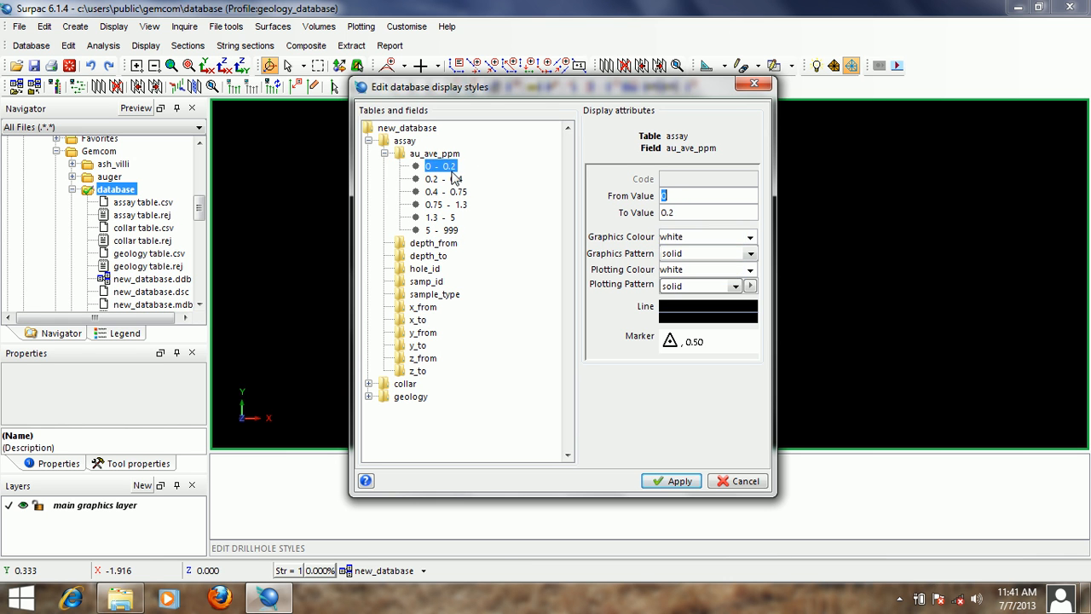
{"action": "left_click", "coordinate": [456, 179]}
{"action": "left_click", "coordinate": [458, 193]}
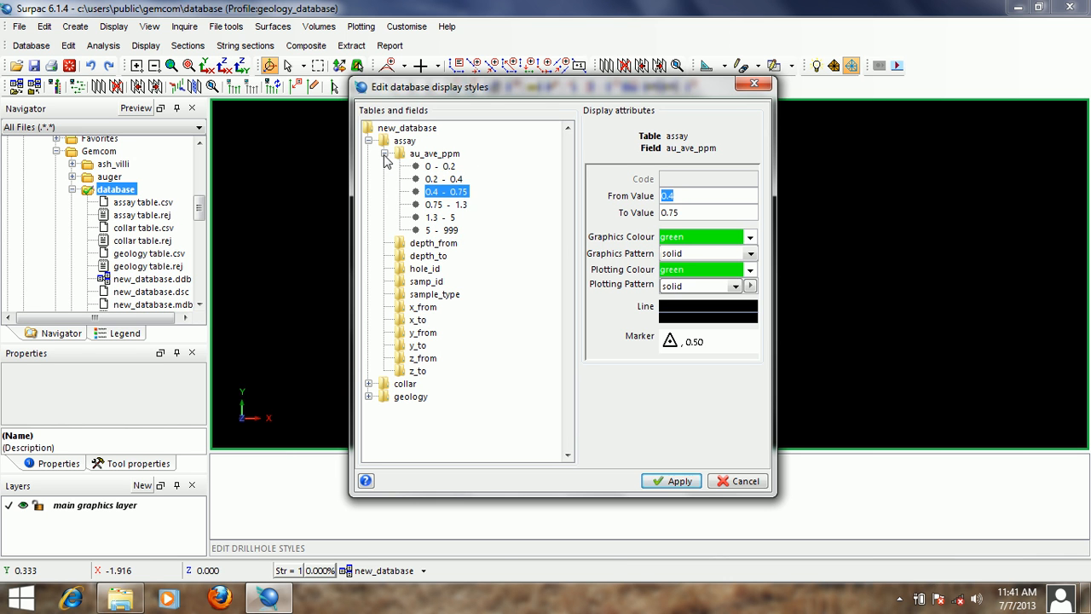
- Load the field codes of the geology table's lithology field as display styles and expand the resulting list
{"action": "left_click", "coordinate": [384, 153]}
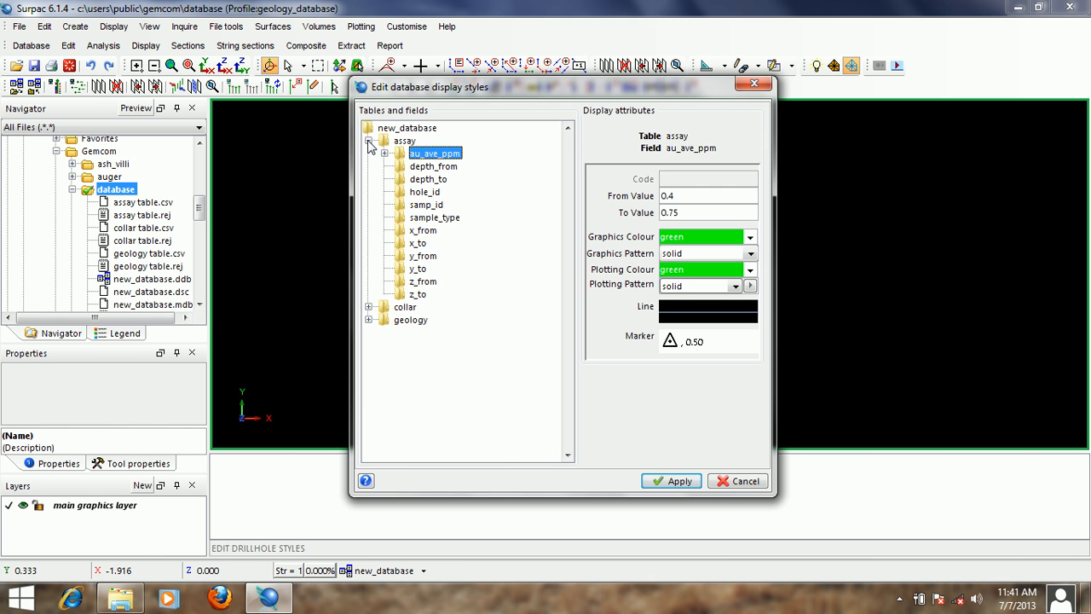
{"action": "left_click", "coordinate": [368, 141]}
{"action": "left_click", "coordinate": [368, 167]}
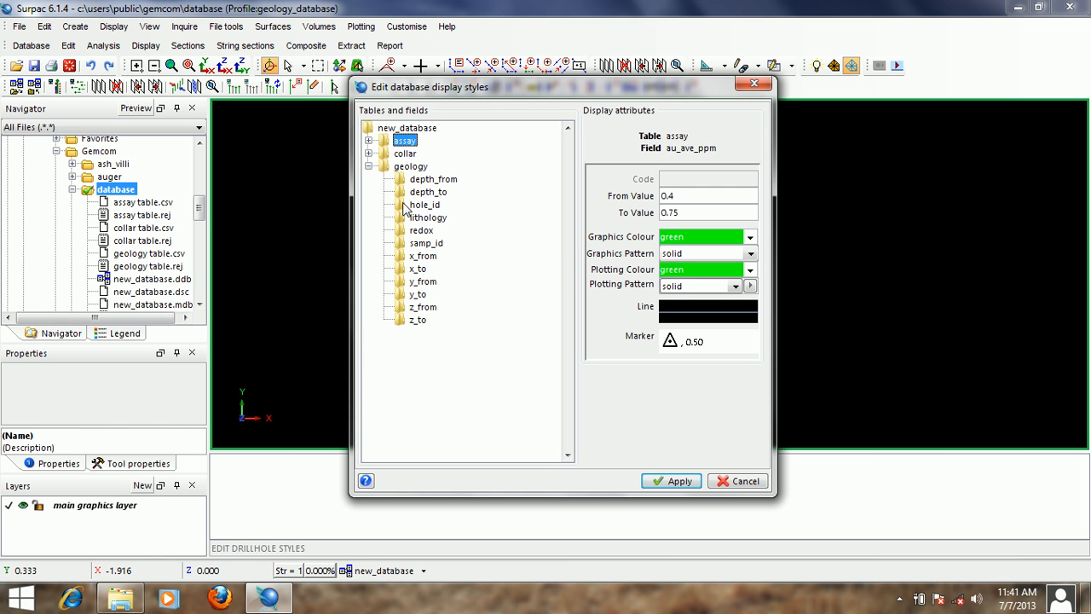
{"action": "left_click", "coordinate": [436, 218]}
{"action": "right_click", "coordinate": [438, 221]}
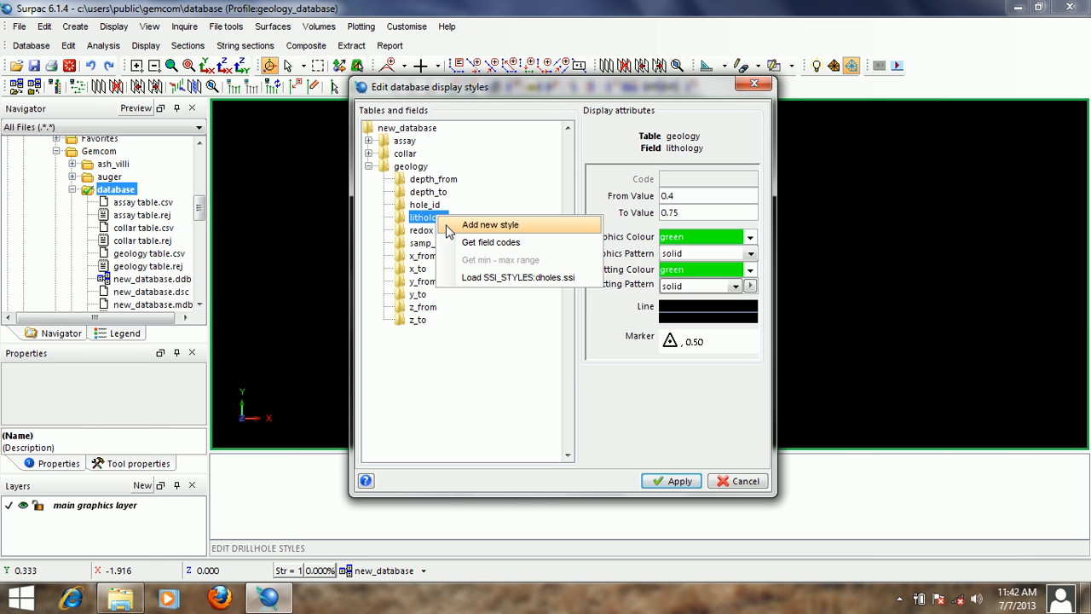
{"action": "left_click", "coordinate": [497, 247]}
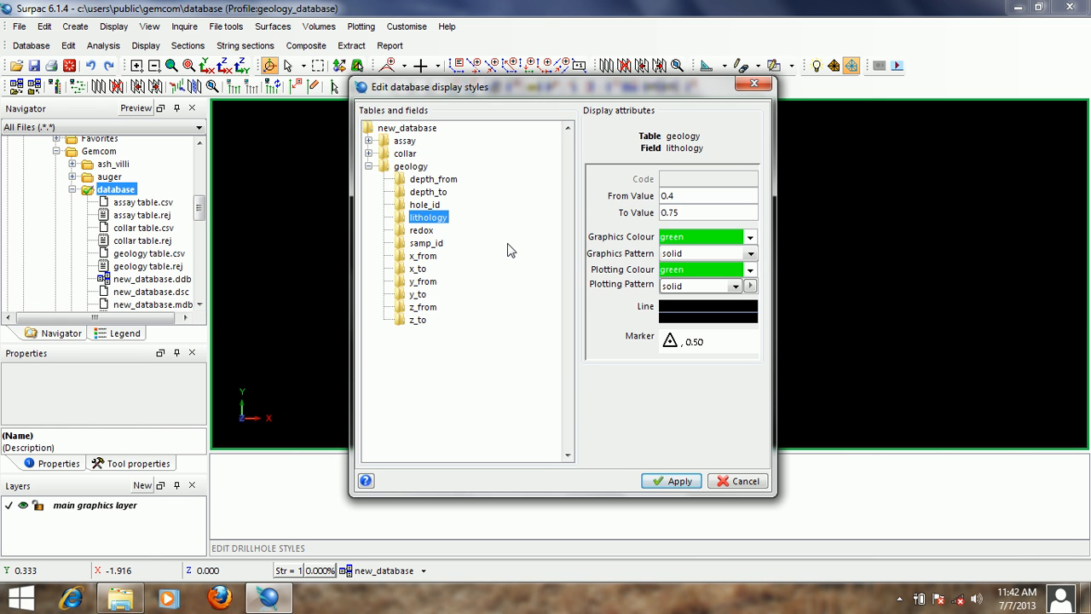
{"action": "left_click", "coordinate": [385, 217]}
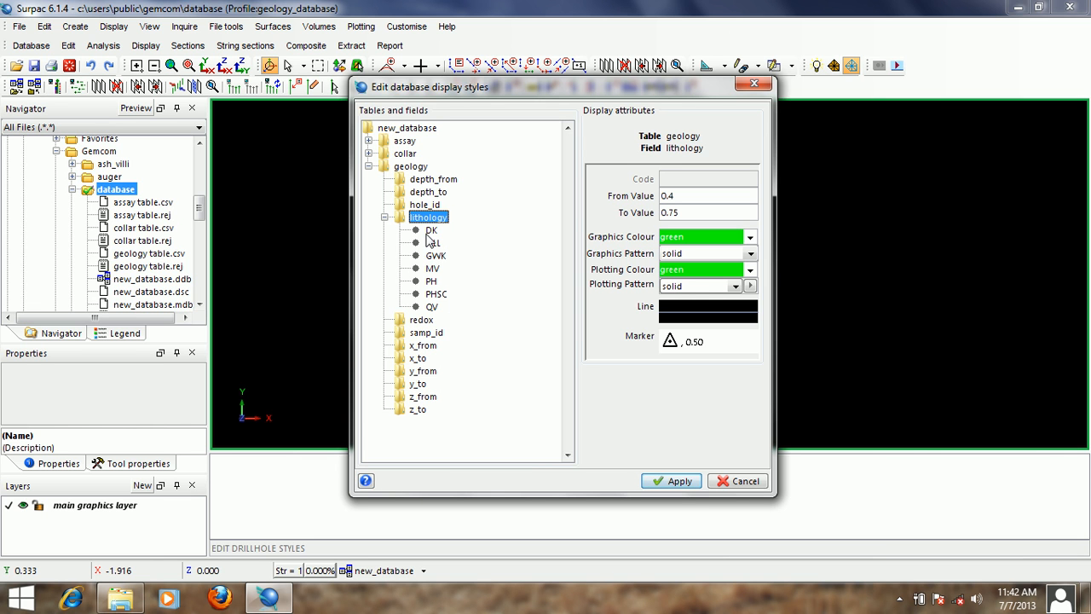
{"action": "key", "text": "Down"}
{"action": "key", "text": "Down"}
{"action": "key", "text": "Down"}
{"action": "key", "text": "Down"}
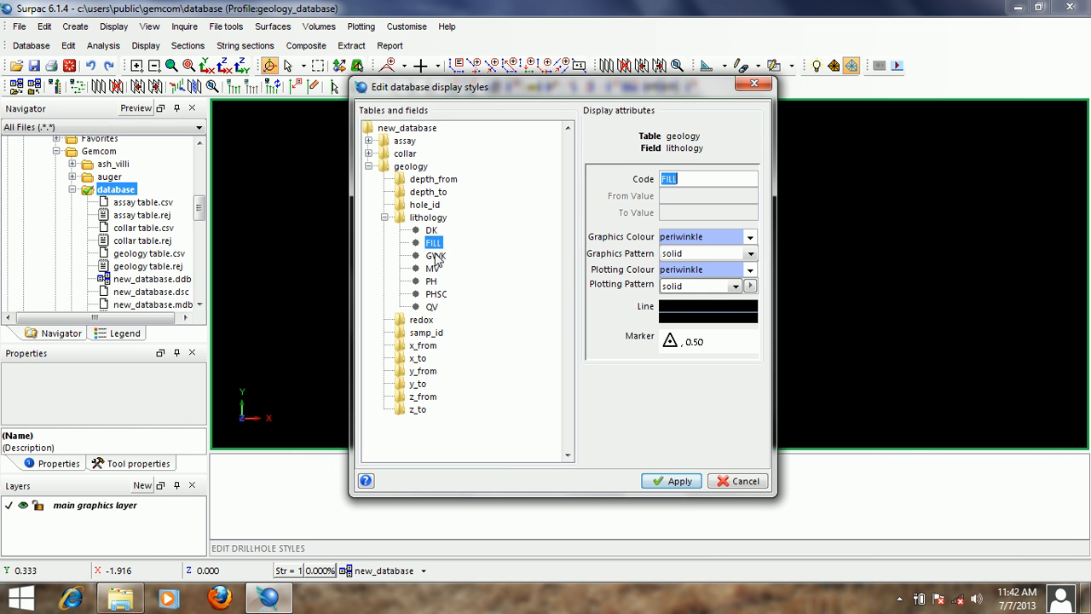
- Set both the graphics colour and the plotting colour of the DK lithology style to red
{"action": "left_click", "coordinate": [432, 231]}
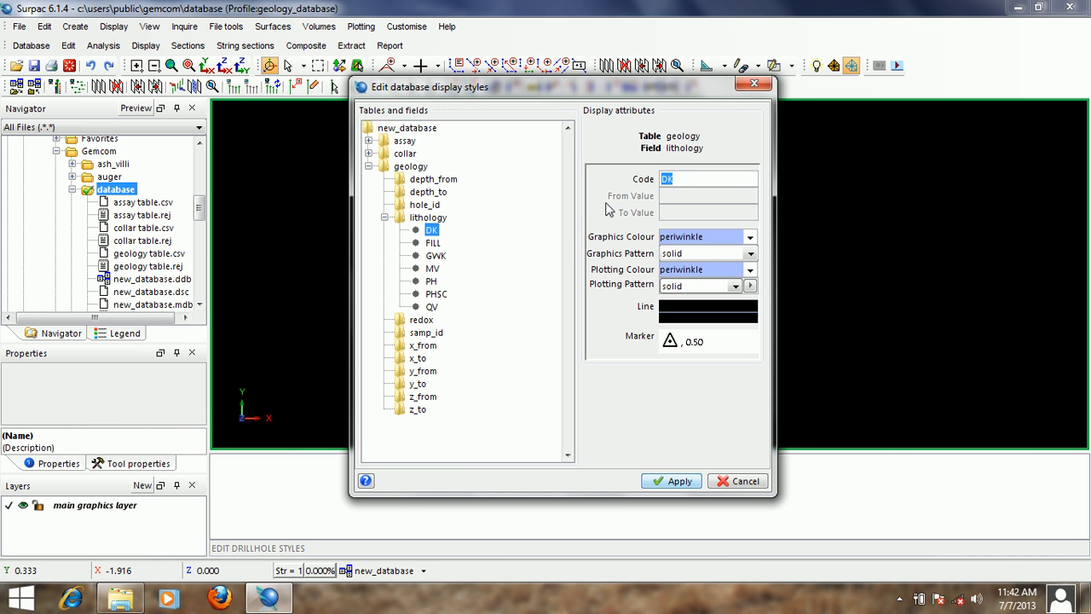
{"action": "double_click", "coordinate": [712, 238]}
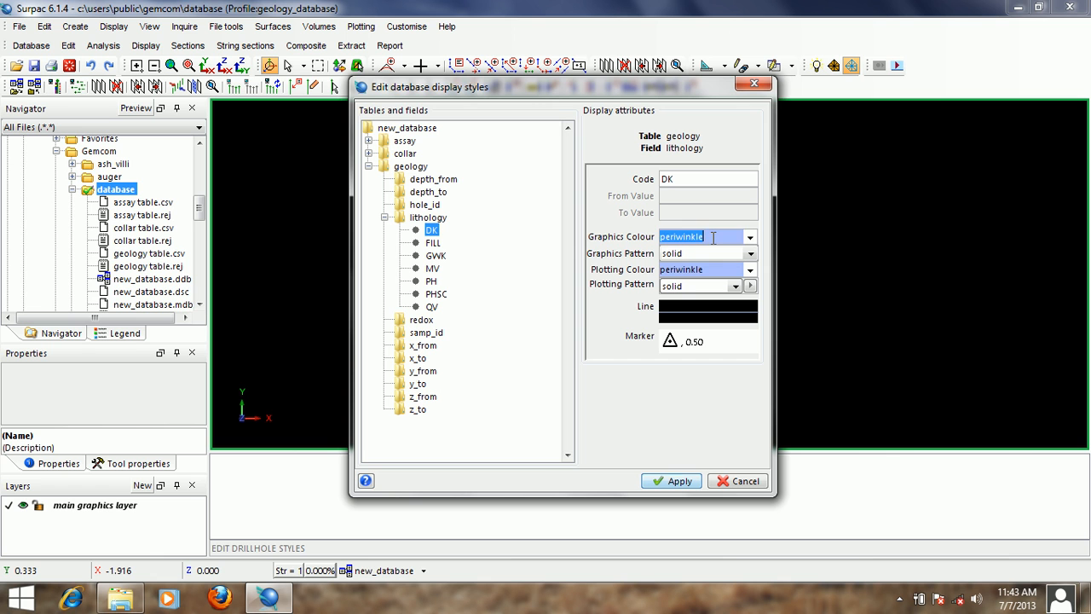
{"action": "type", "text": "red"}
{"action": "double_click", "coordinate": [707, 239]}
{"action": "right_click", "coordinate": [701, 239]}
{"action": "left_click", "coordinate": [727, 268]}
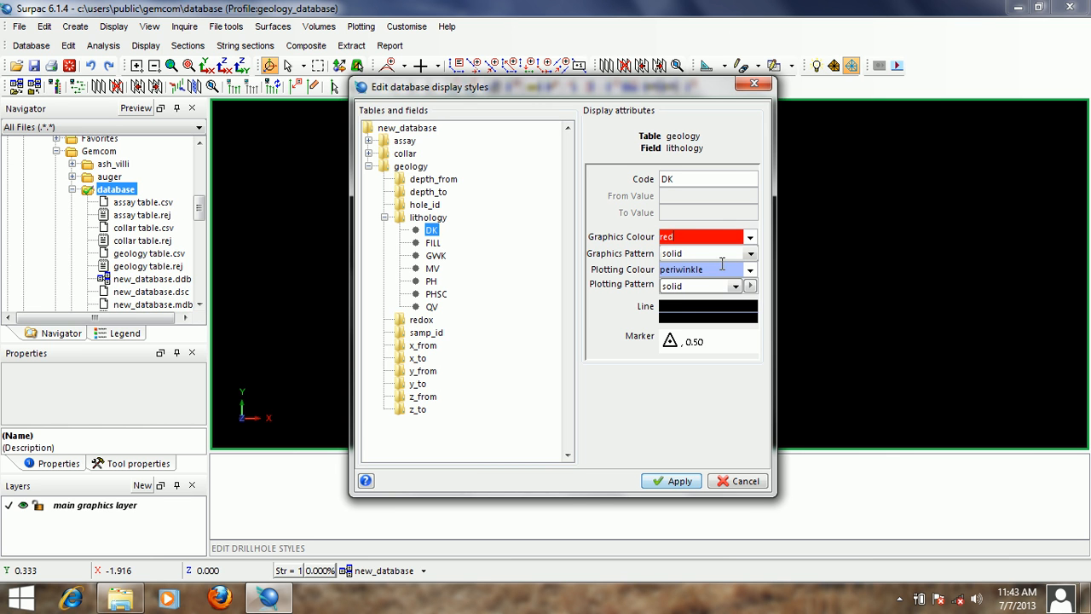
{"action": "double_click", "coordinate": [704, 269]}
{"action": "right_click", "coordinate": [704, 270]}
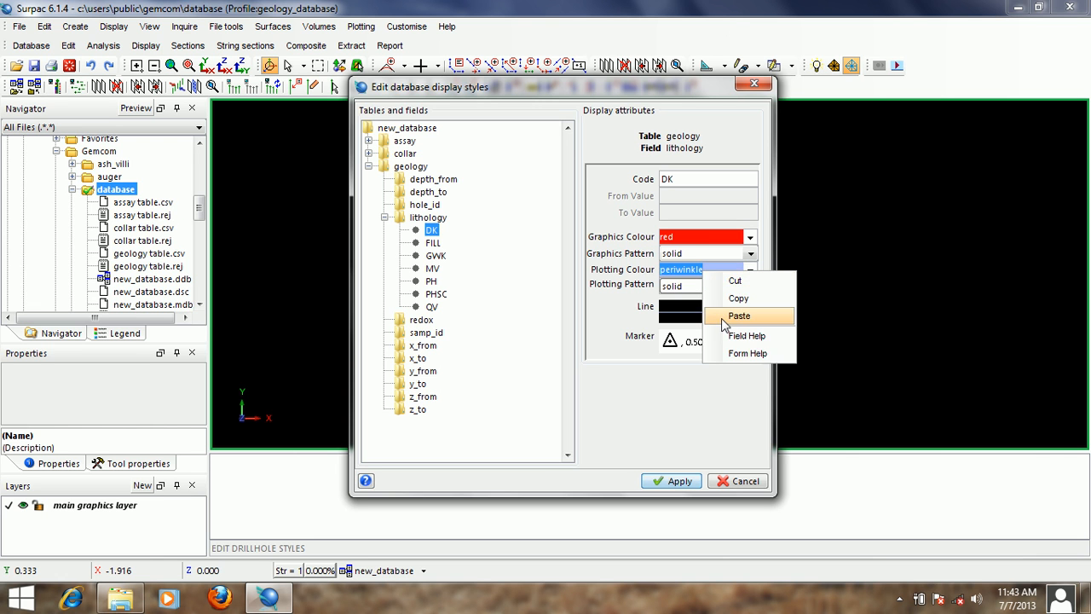
{"action": "left_click", "coordinate": [729, 315]}
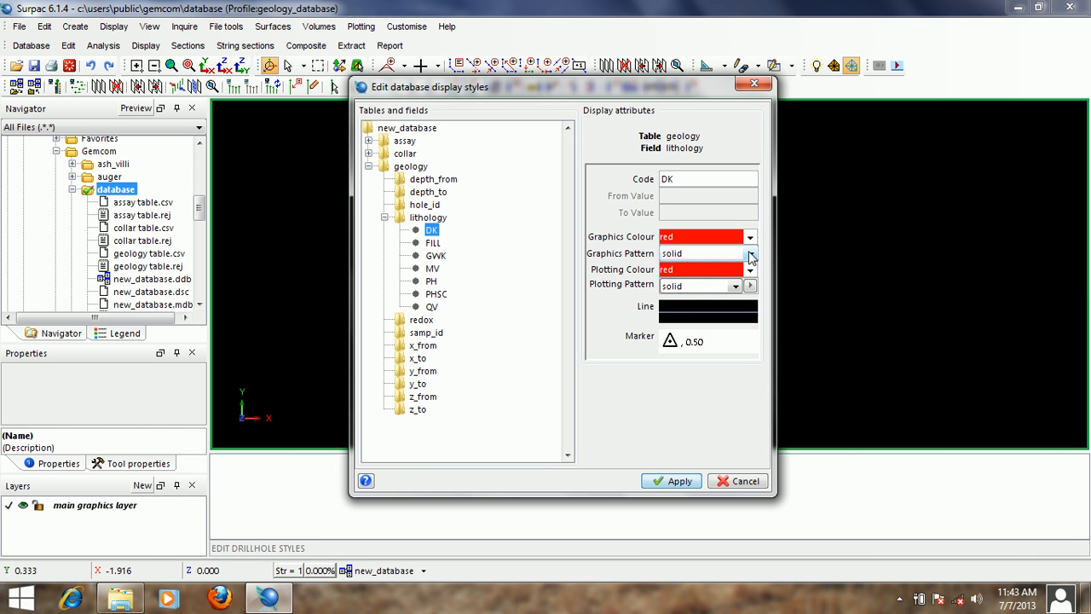
- Set the DK style's graphics pattern to ## and its plotting pattern to tuffa
{"action": "left_click", "coordinate": [750, 255]}
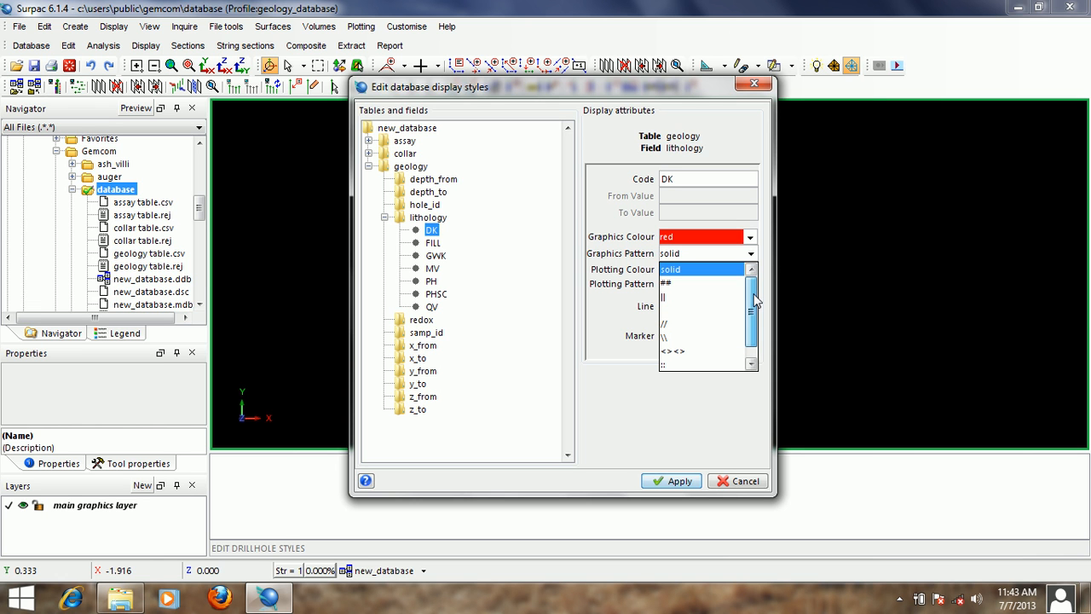
{"action": "left_click", "coordinate": [687, 282]}
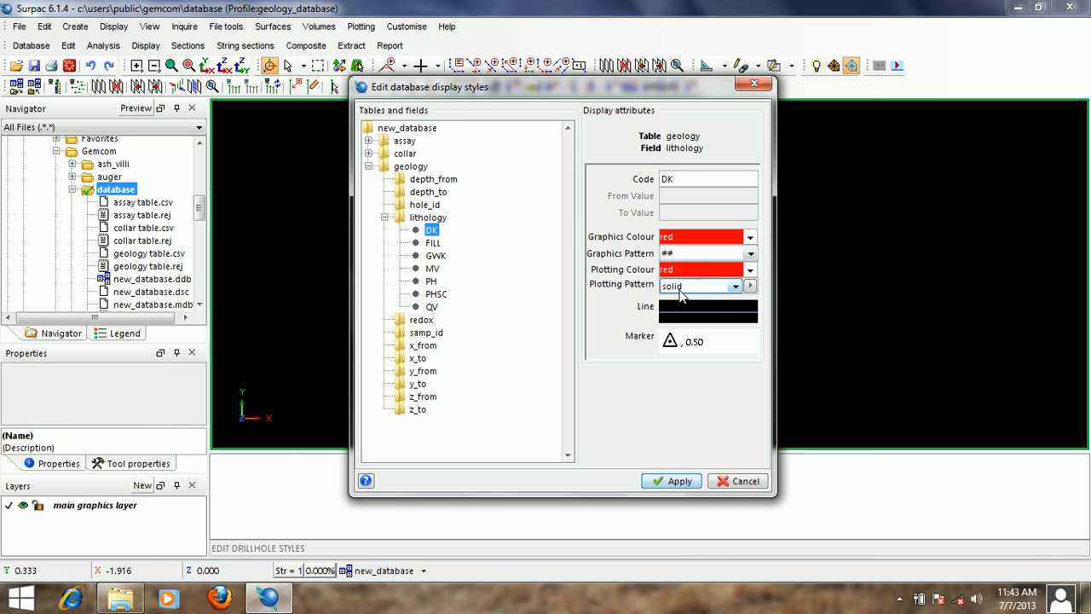
{"action": "left_click", "coordinate": [735, 286]}
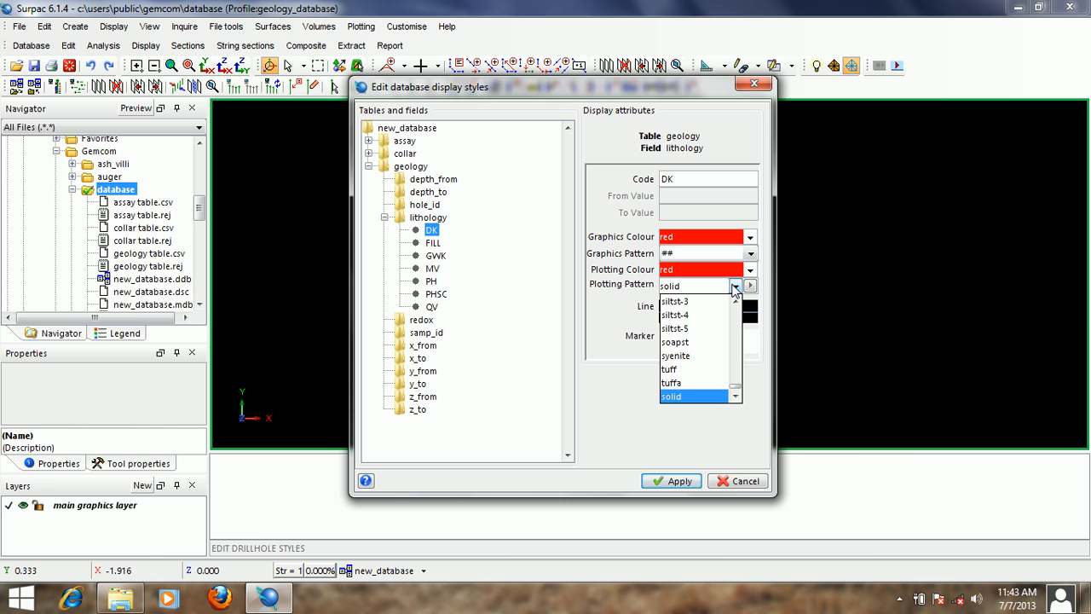
{"action": "left_click", "coordinate": [695, 385]}
- Set both the graphics colour and the plotting colour of the FILL lithology style to white
{"action": "left_click", "coordinate": [431, 245]}
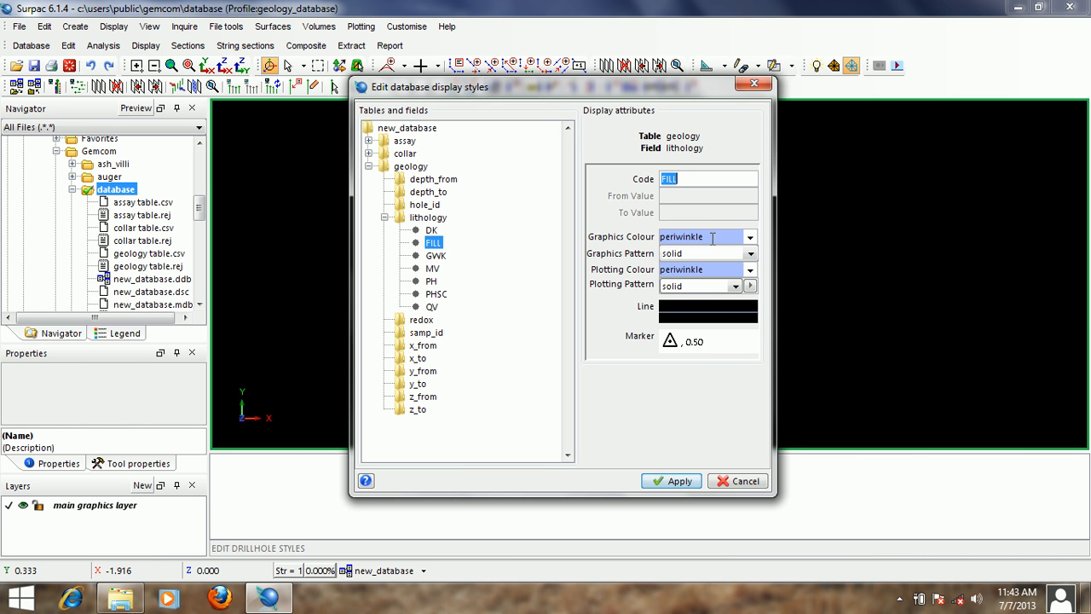
{"action": "double_click", "coordinate": [707, 237]}
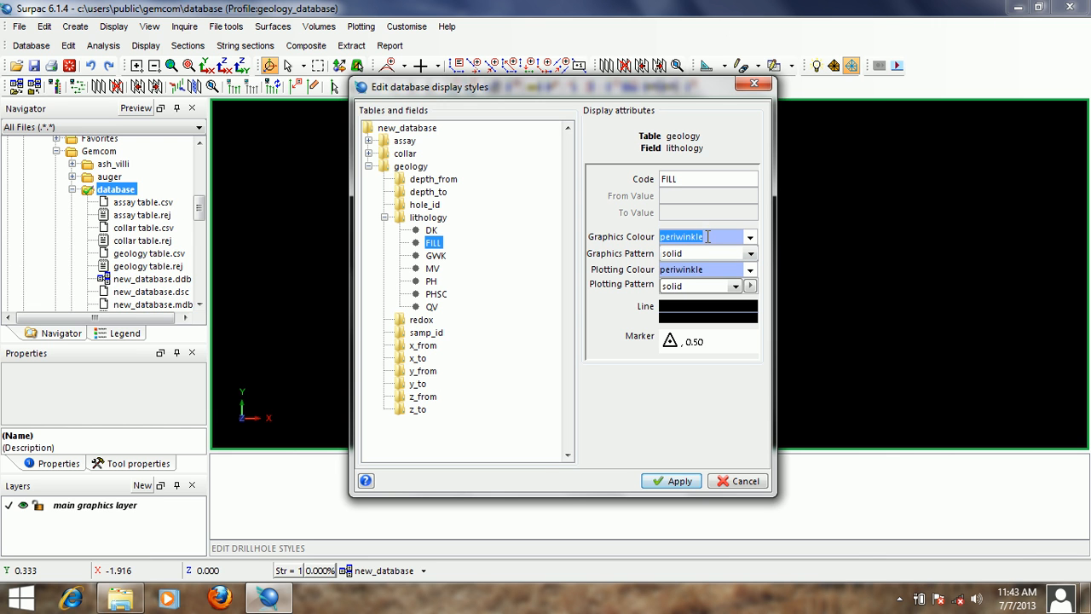
{"action": "type", "text": "white"}
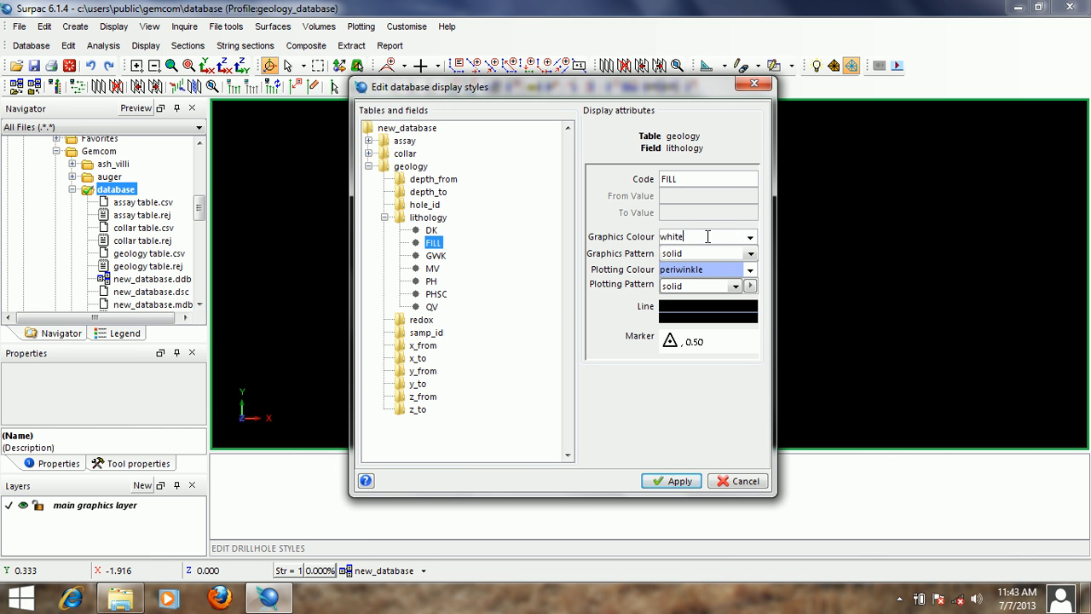
{"action": "right_click", "coordinate": [707, 237]}
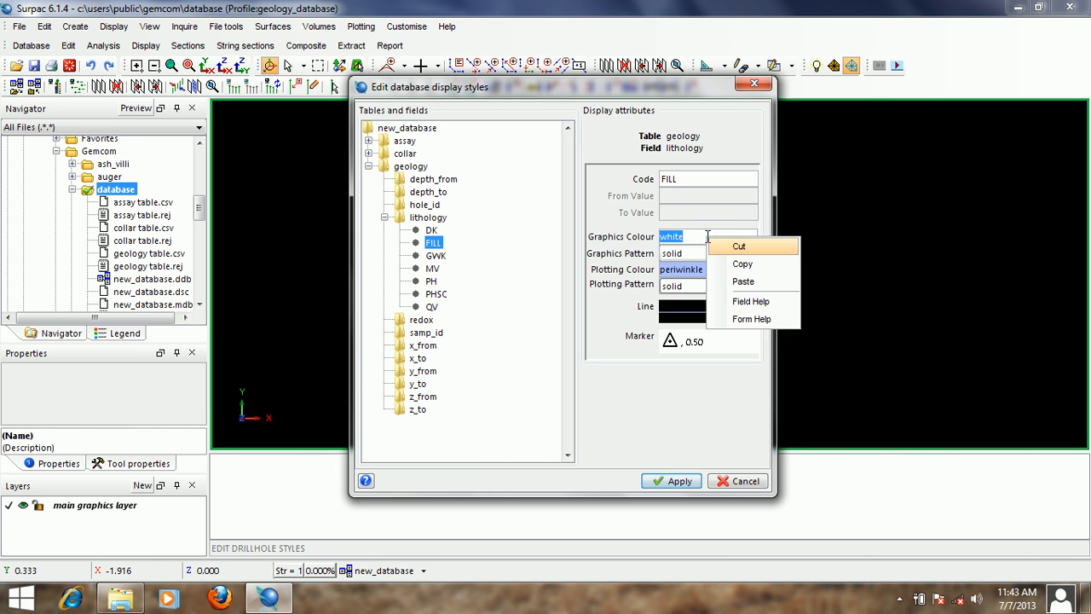
{"action": "left_click", "coordinate": [742, 285]}
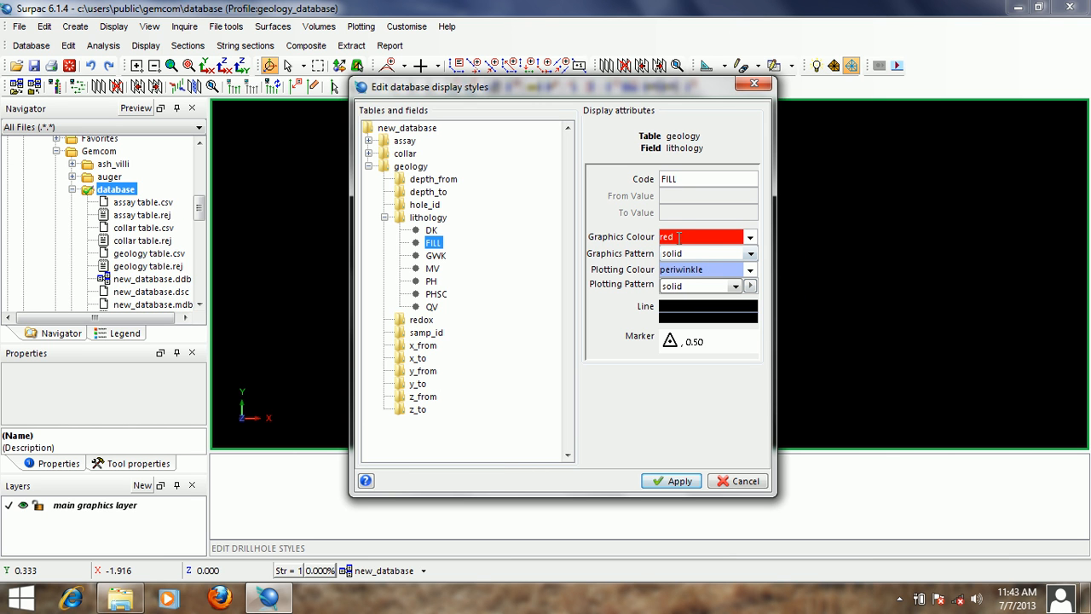
{"action": "double_click", "coordinate": [678, 237]}
{"action": "type", "text": "white"}
{"action": "right_click", "coordinate": [705, 241]}
{"action": "left_click", "coordinate": [736, 268]}
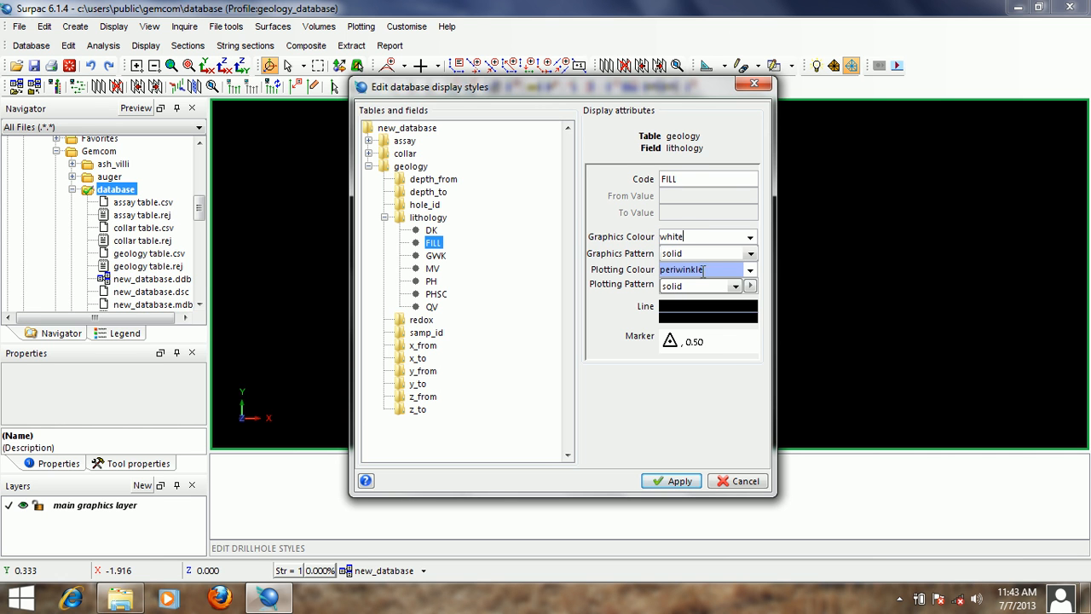
{"action": "right_click", "coordinate": [703, 271]}
{"action": "left_click", "coordinate": [738, 316]}
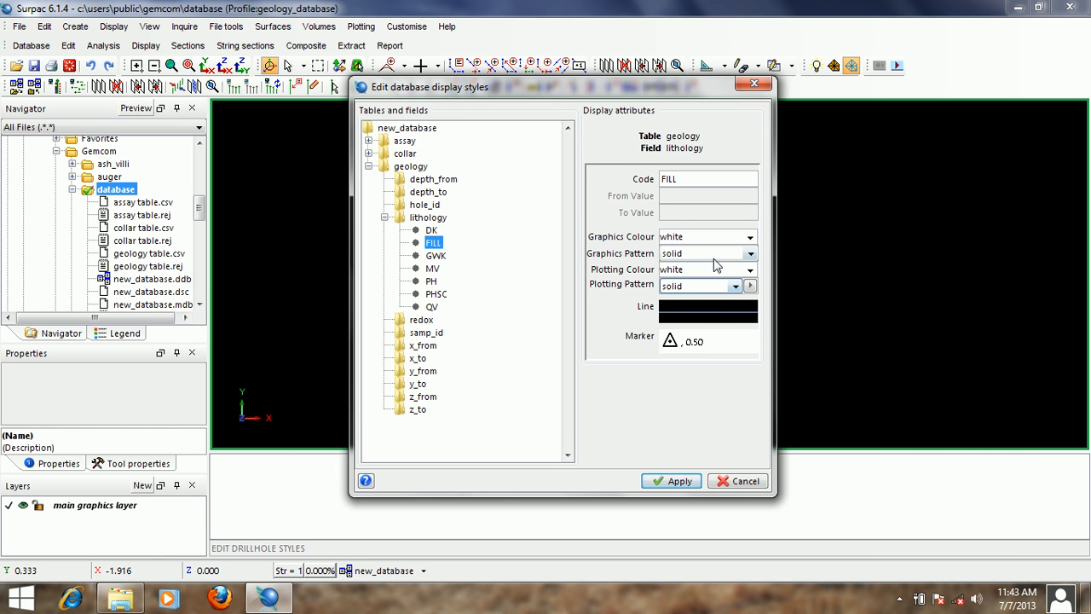
- Set the FILL style's graphics pattern to || and its plotting pattern to tuff
{"action": "left_click", "coordinate": [749, 254]}
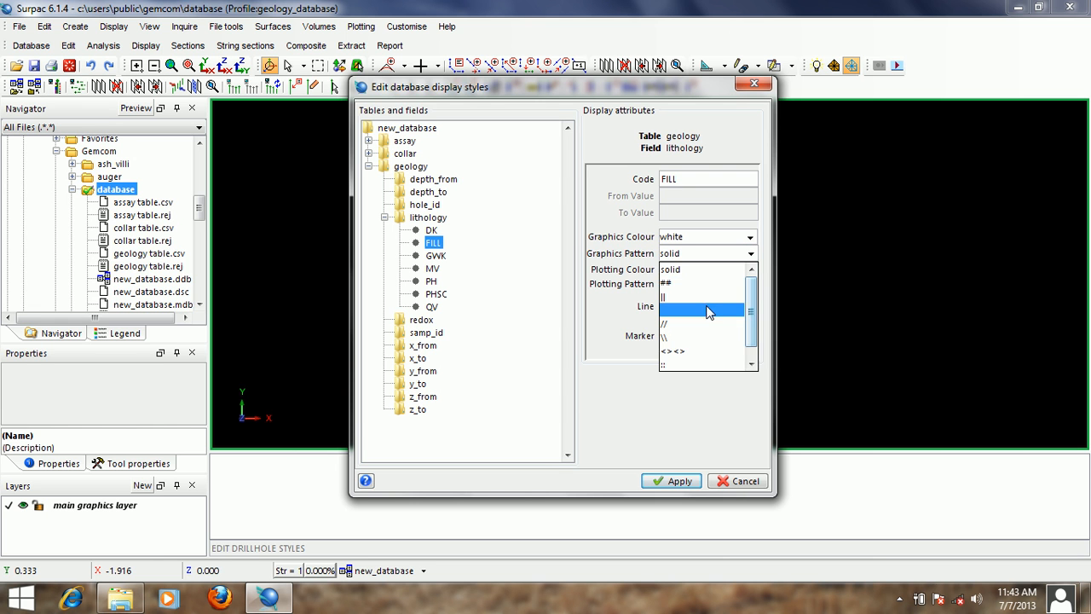
{"action": "left_click", "coordinate": [738, 296]}
{"action": "left_click", "coordinate": [735, 286]}
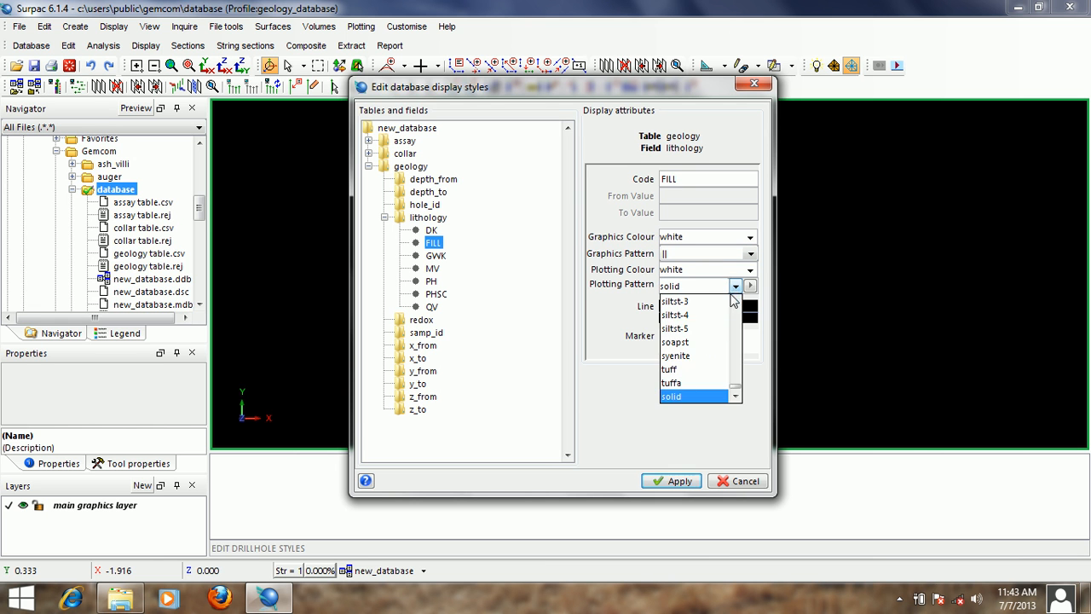
{"action": "left_click", "coordinate": [692, 373]}
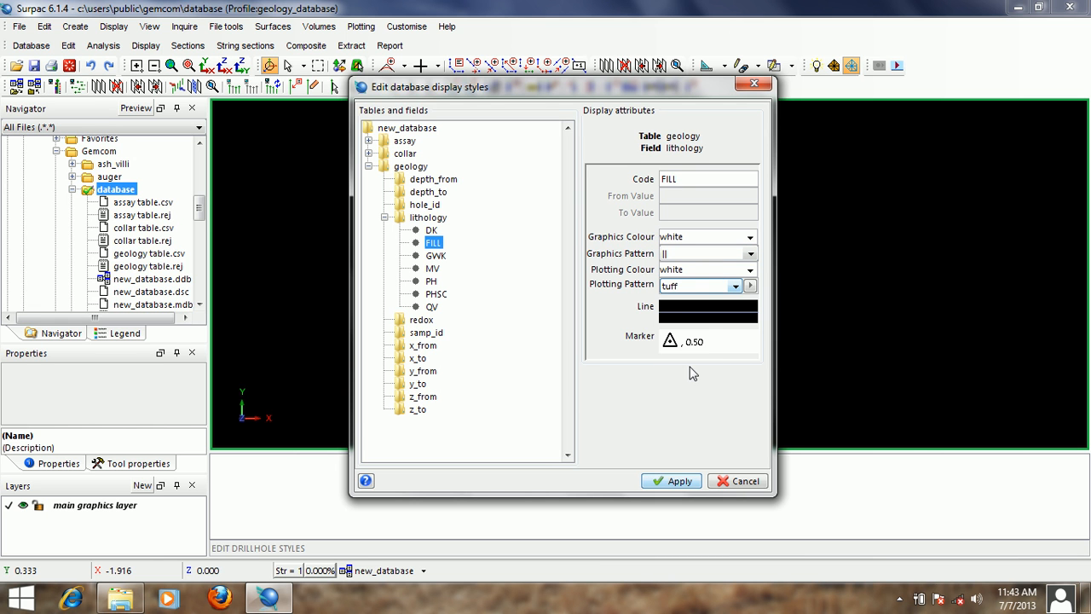
- Set both the graphics colour and the plotting colour of the GWK lithology style to lavender
{"action": "left_click", "coordinate": [437, 258]}
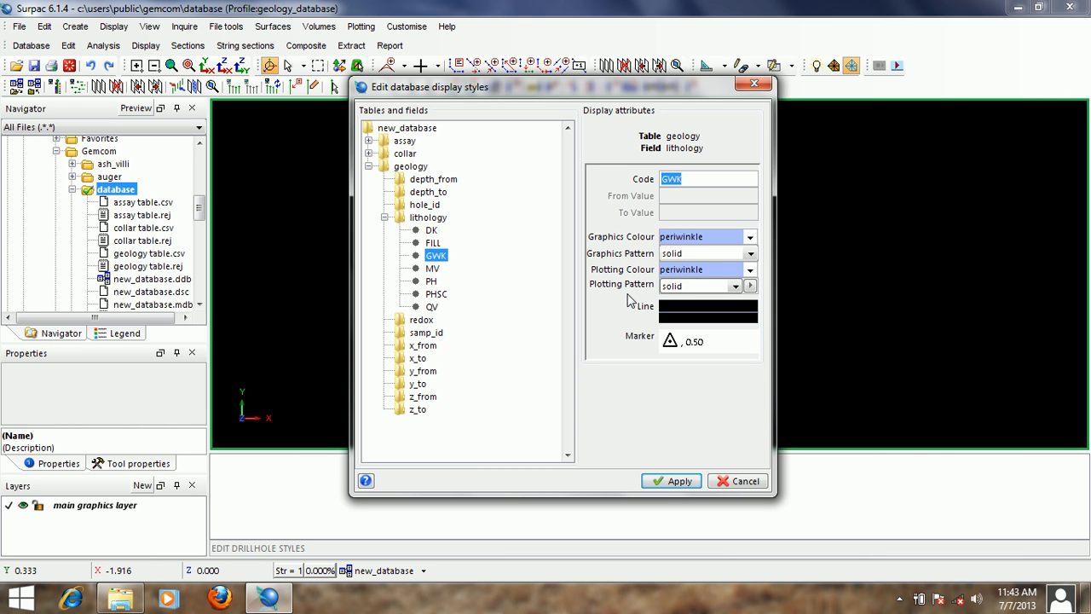
{"action": "left_click", "coordinate": [704, 237]}
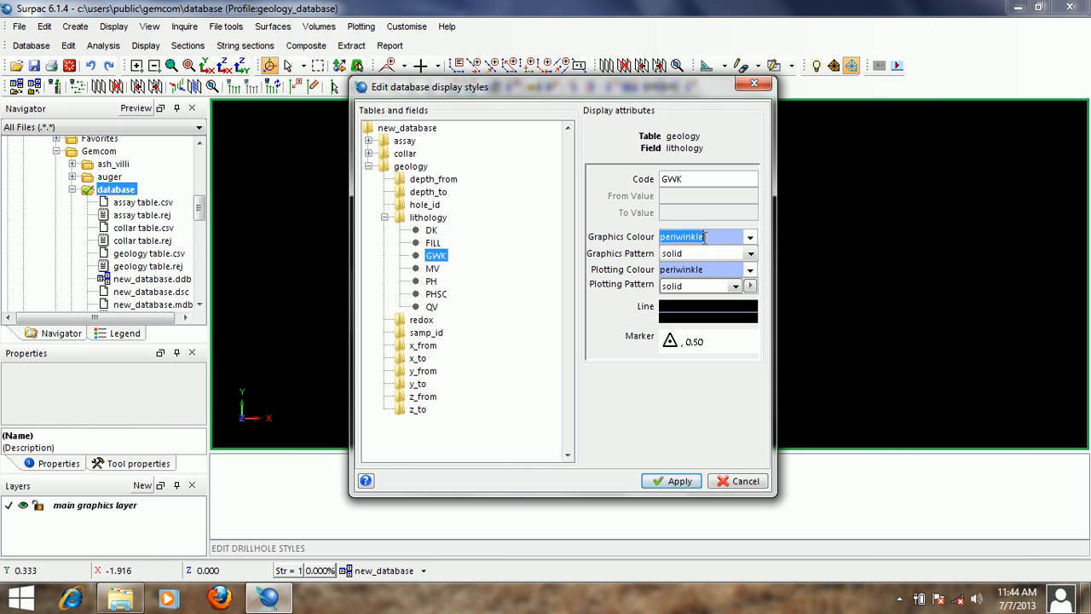
{"action": "type", "text": "la"}
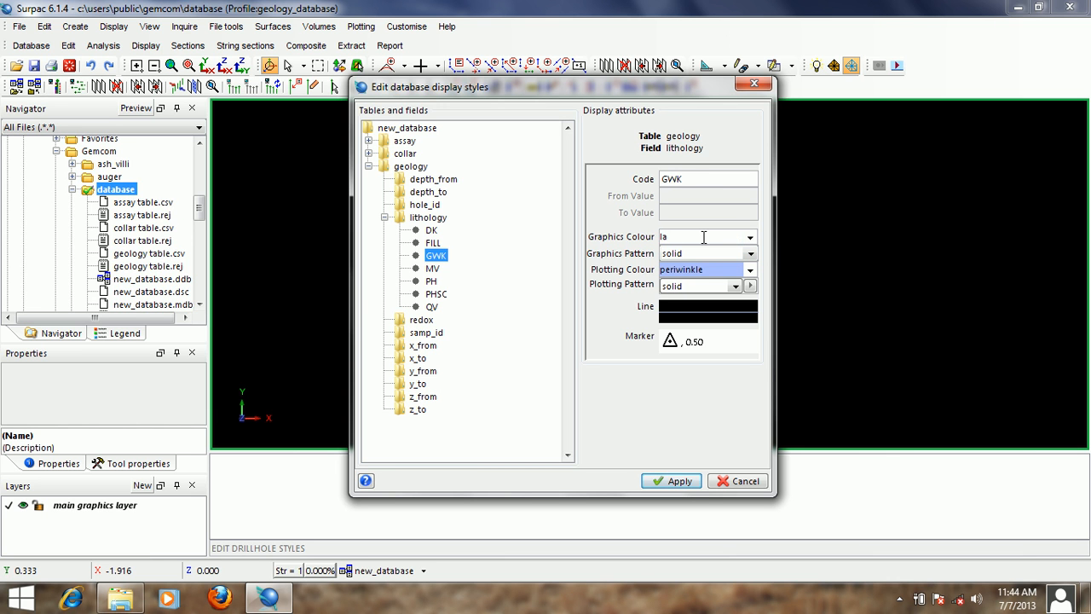
{"action": "type", "text": "vender"}
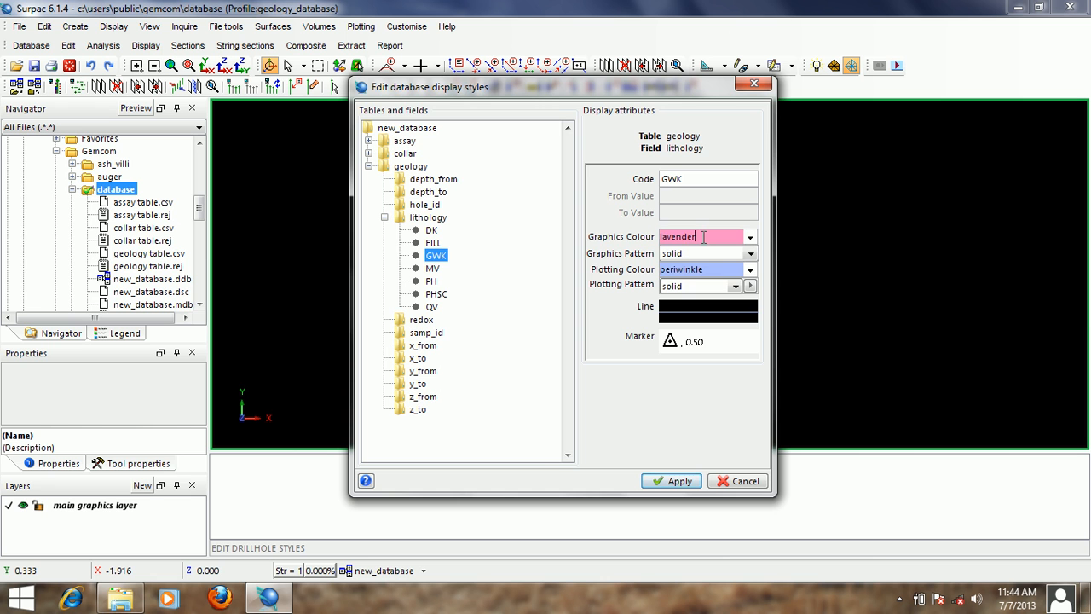
{"action": "double_click", "coordinate": [704, 237]}
{"action": "right_click", "coordinate": [704, 239]}
{"action": "left_click", "coordinate": [735, 264]}
{"action": "double_click", "coordinate": [680, 269]}
{"action": "right_click", "coordinate": [692, 271]}
{"action": "left_click", "coordinate": [723, 314]}
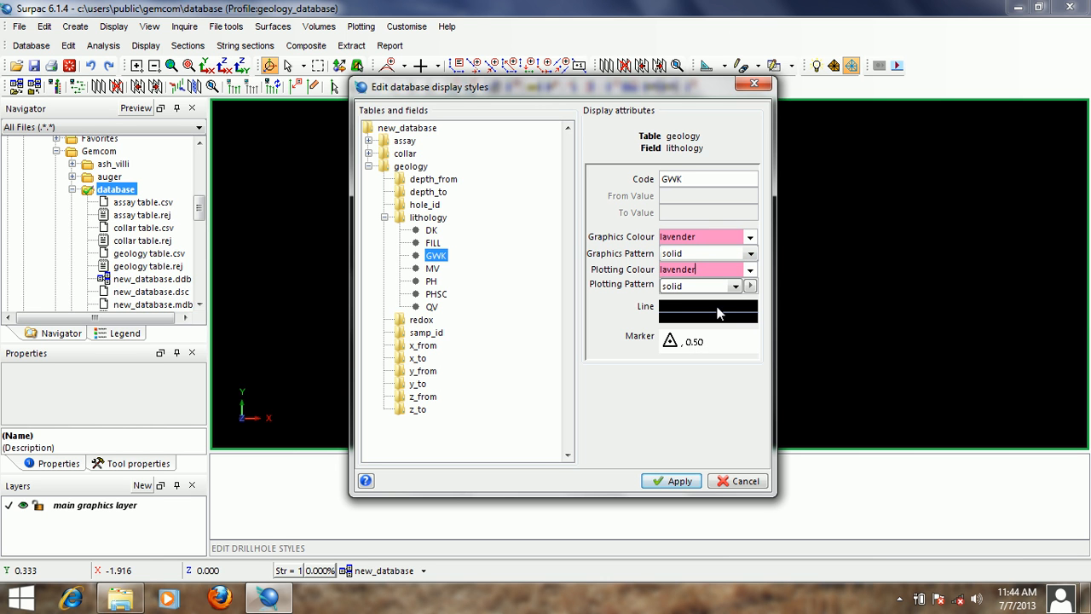
- Set the GWK style's graphics pattern to // and its plotting pattern to syenite
{"action": "left_click", "coordinate": [750, 253]}
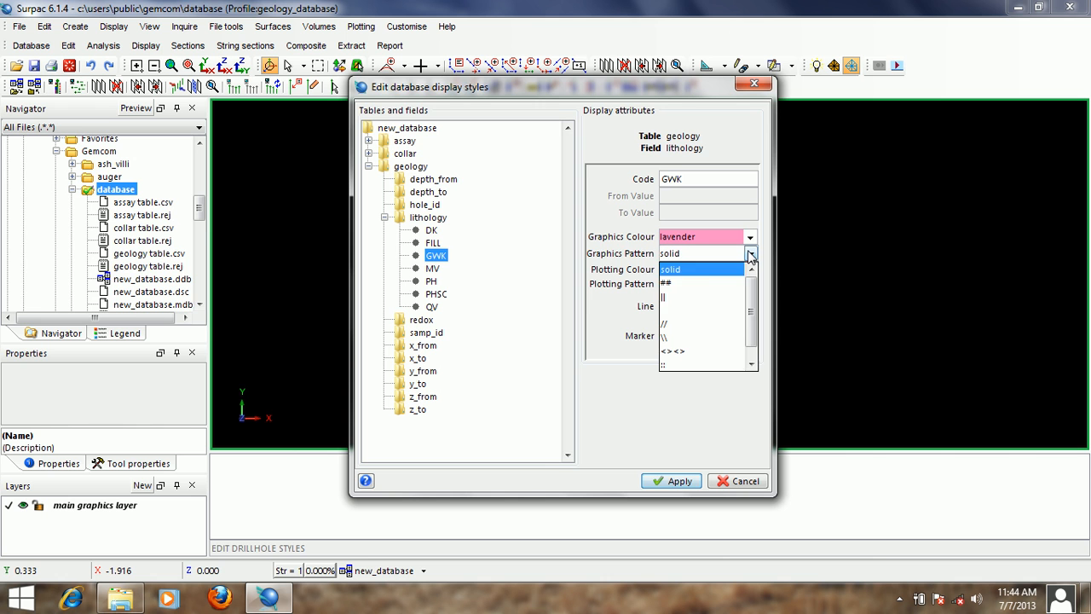
{"action": "left_click", "coordinate": [696, 322]}
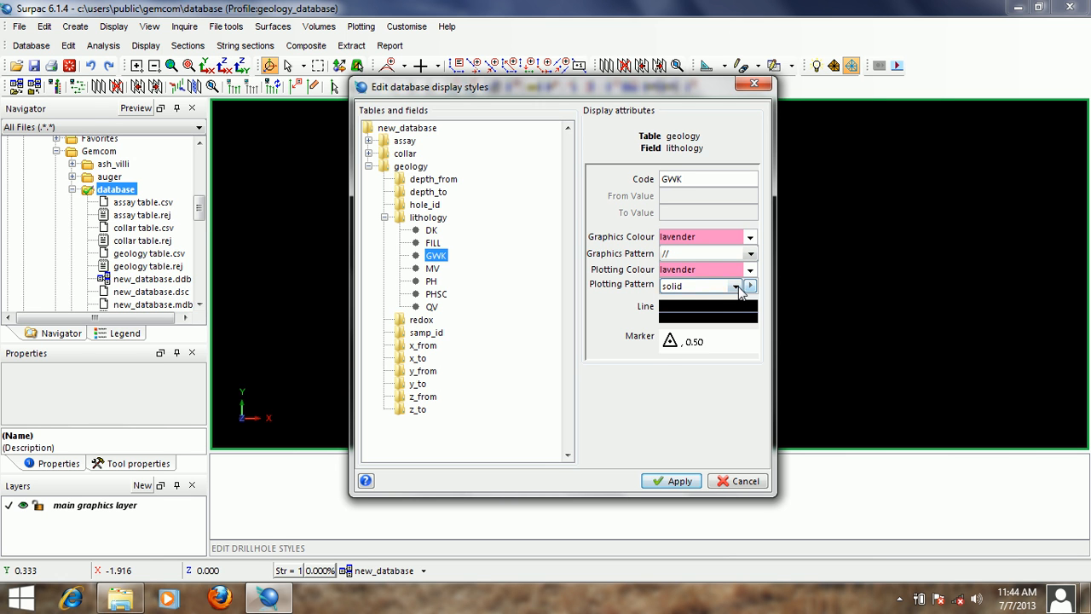
{"action": "left_click", "coordinate": [737, 286]}
{"action": "left_click", "coordinate": [708, 359]}
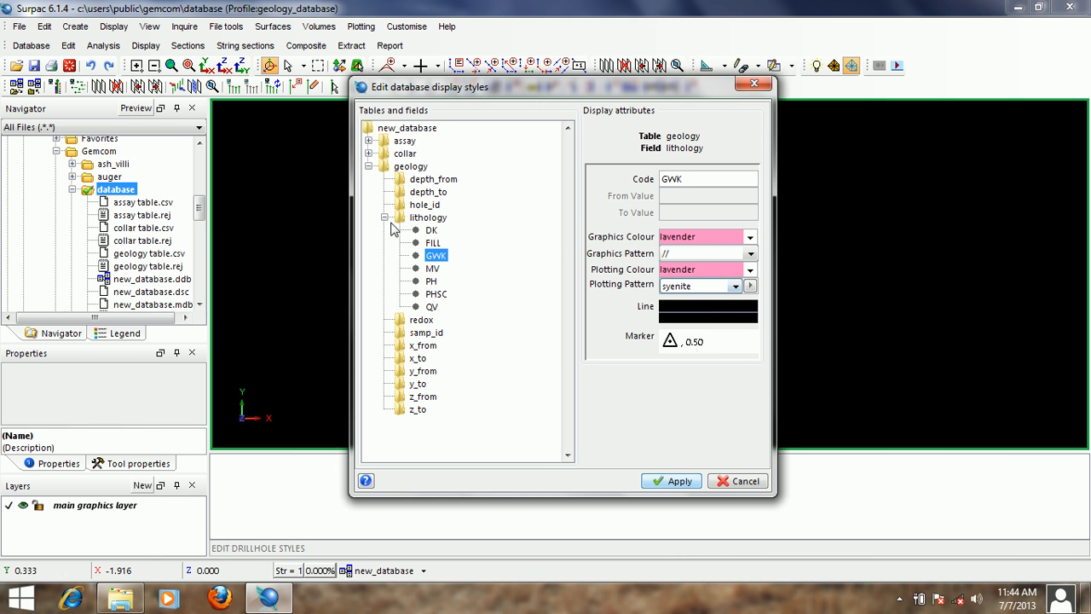
- Set both the graphics colour and the plotting colour of the MV lithology style to yellow
{"action": "left_click", "coordinate": [434, 269]}
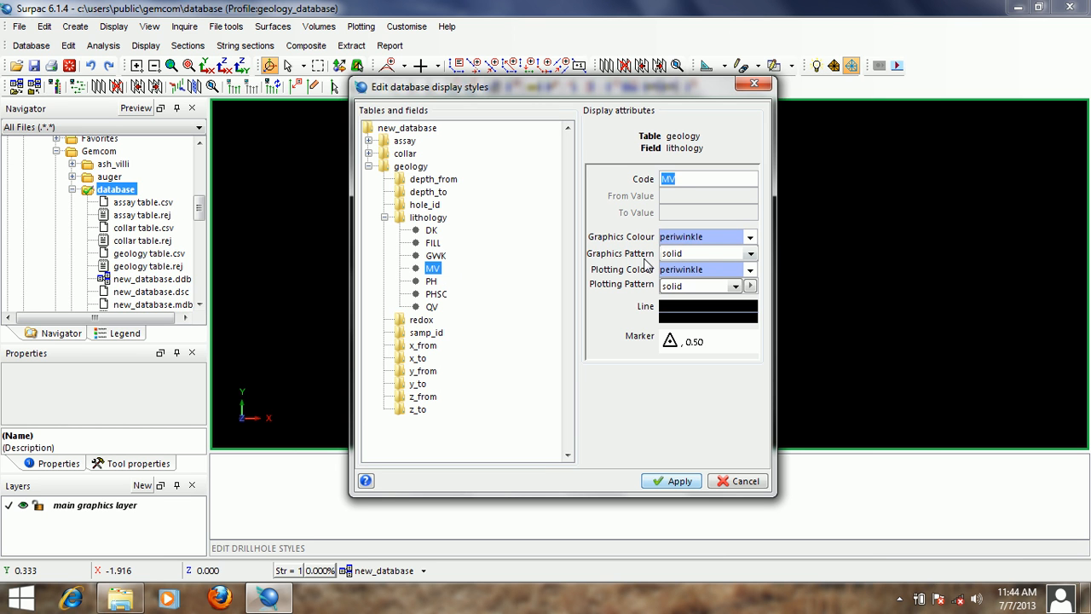
{"action": "double_click", "coordinate": [713, 237]}
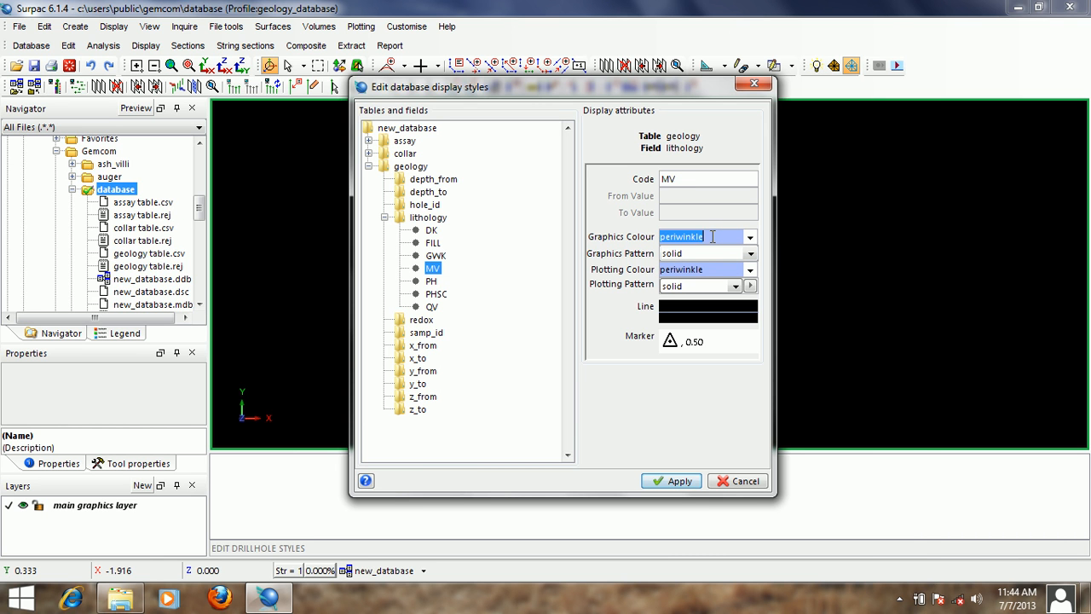
{"action": "type", "text": "yellow"}
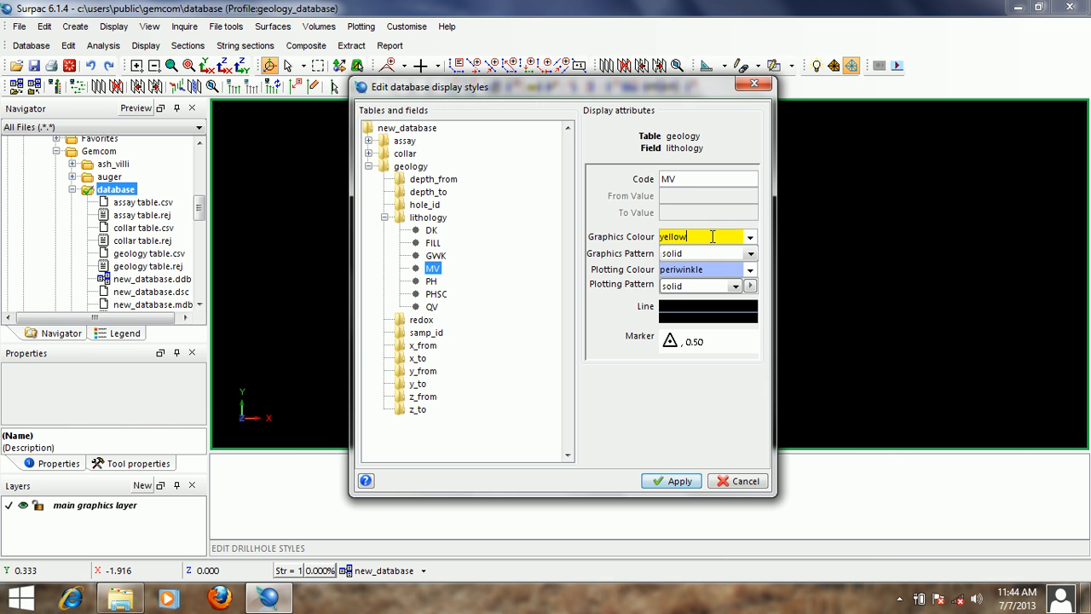
{"action": "double_click", "coordinate": [712, 237]}
{"action": "right_click", "coordinate": [681, 244]}
{"action": "left_click", "coordinate": [704, 269]}
{"action": "right_click", "coordinate": [704, 269]}
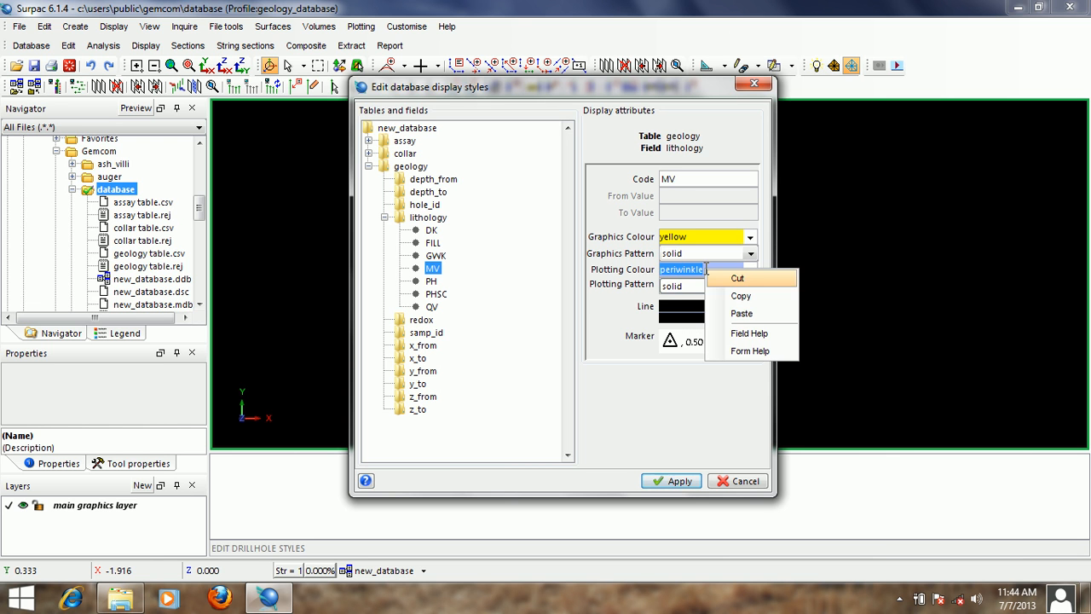
{"action": "left_click", "coordinate": [739, 314]}
- Set the MV style's graphics pattern to \\ and its plotting pattern to soapst
{"action": "left_click", "coordinate": [749, 254]}
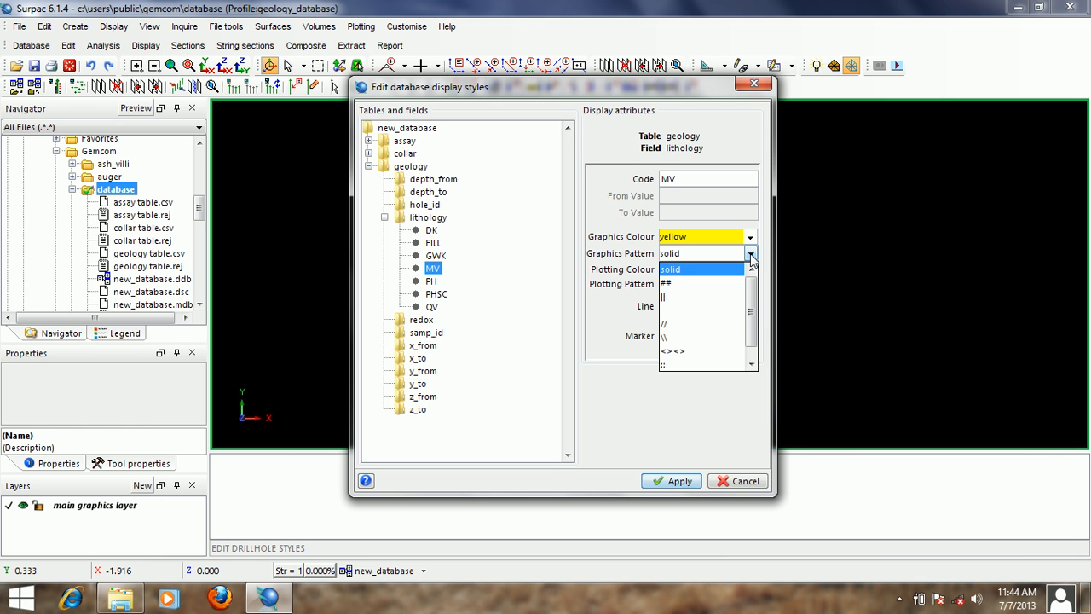
{"action": "left_click", "coordinate": [691, 340]}
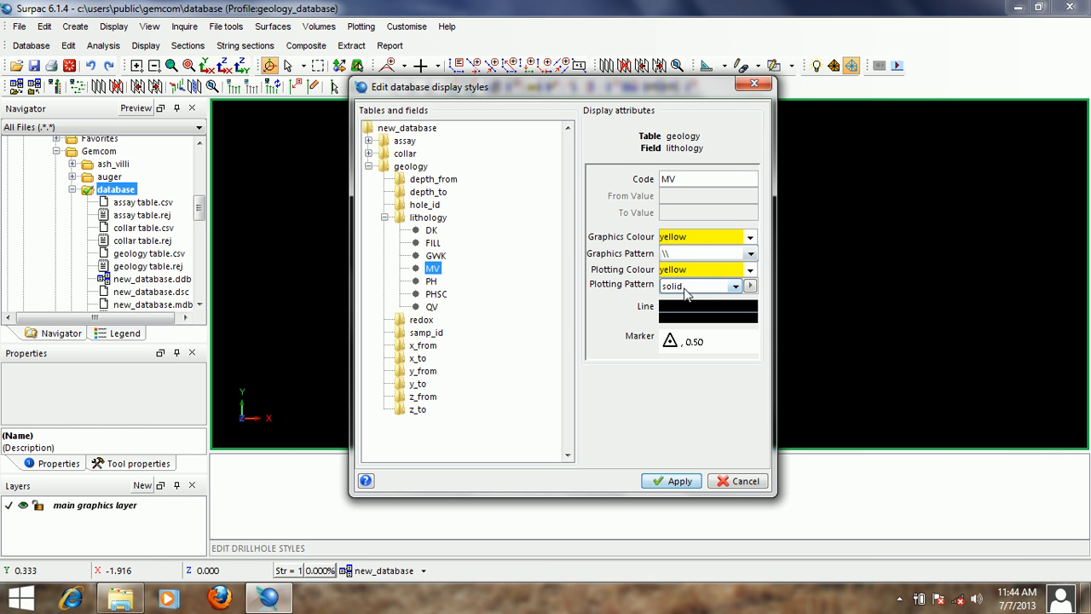
{"action": "left_click", "coordinate": [735, 286]}
{"action": "left_click", "coordinate": [700, 343]}
- Set both the graphics colour and the plotting colour of the PH lithology style to blue
{"action": "left_click", "coordinate": [432, 282]}
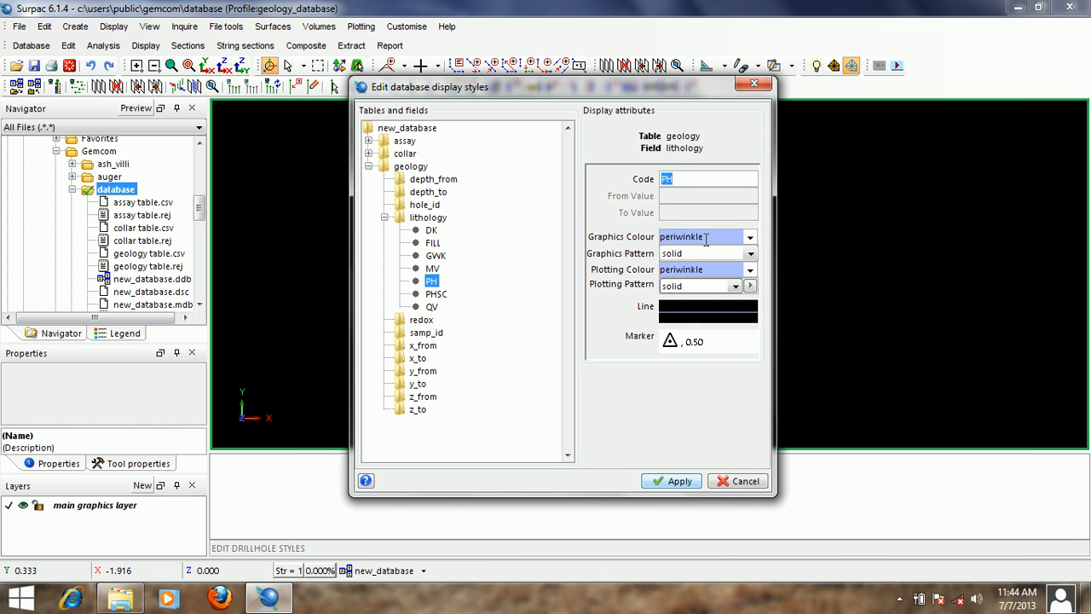
{"action": "double_click", "coordinate": [706, 239]}
{"action": "type", "text": "blue"}
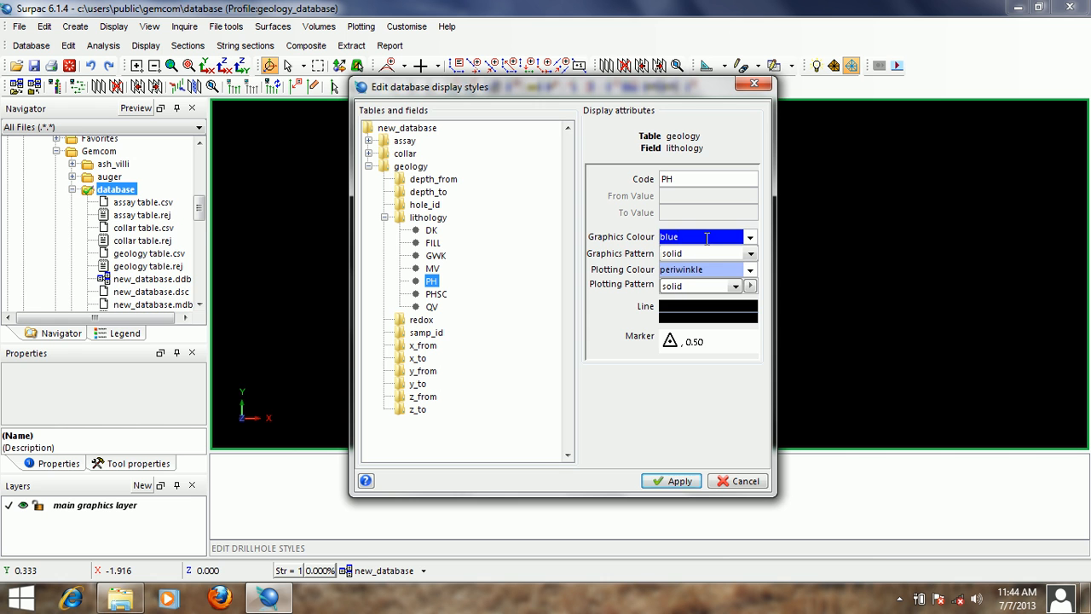
{"action": "double_click", "coordinate": [705, 239]}
{"action": "right_click", "coordinate": [707, 238]}
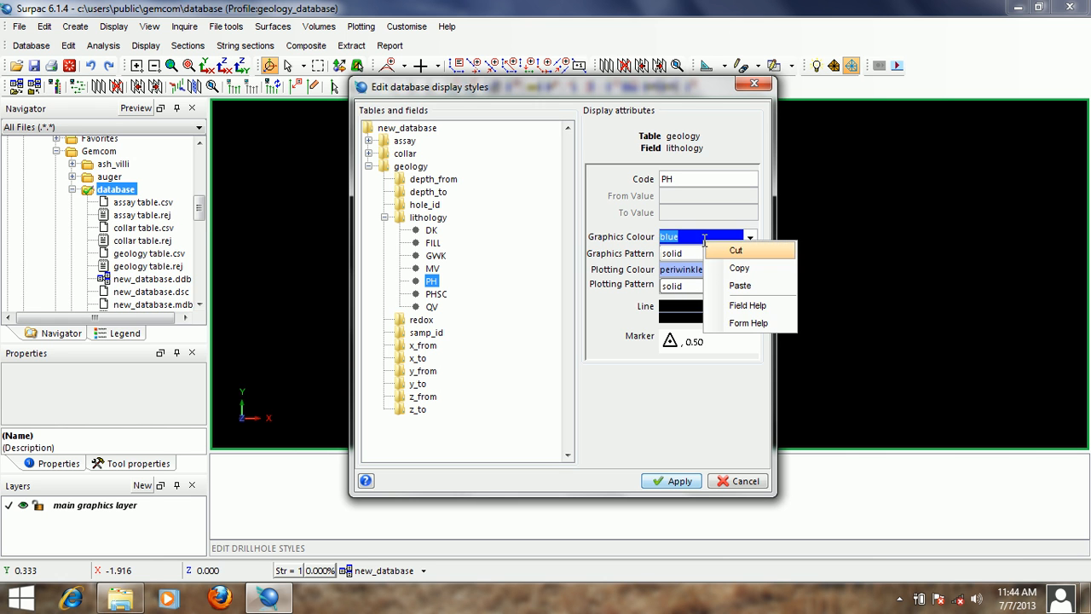
{"action": "left_click", "coordinate": [726, 263]}
{"action": "double_click", "coordinate": [695, 267]}
{"action": "right_click", "coordinate": [694, 268]}
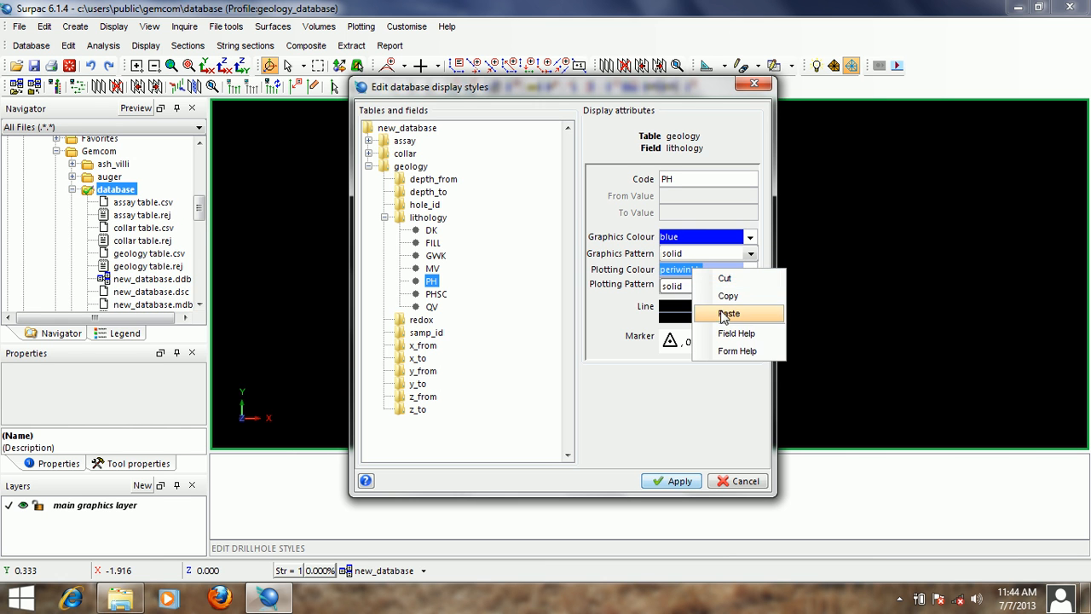
{"action": "left_click", "coordinate": [724, 310]}
- Set the PH style's graphics pattern to <><> and its plotting pattern to siltst-5
{"action": "left_click", "coordinate": [750, 253]}
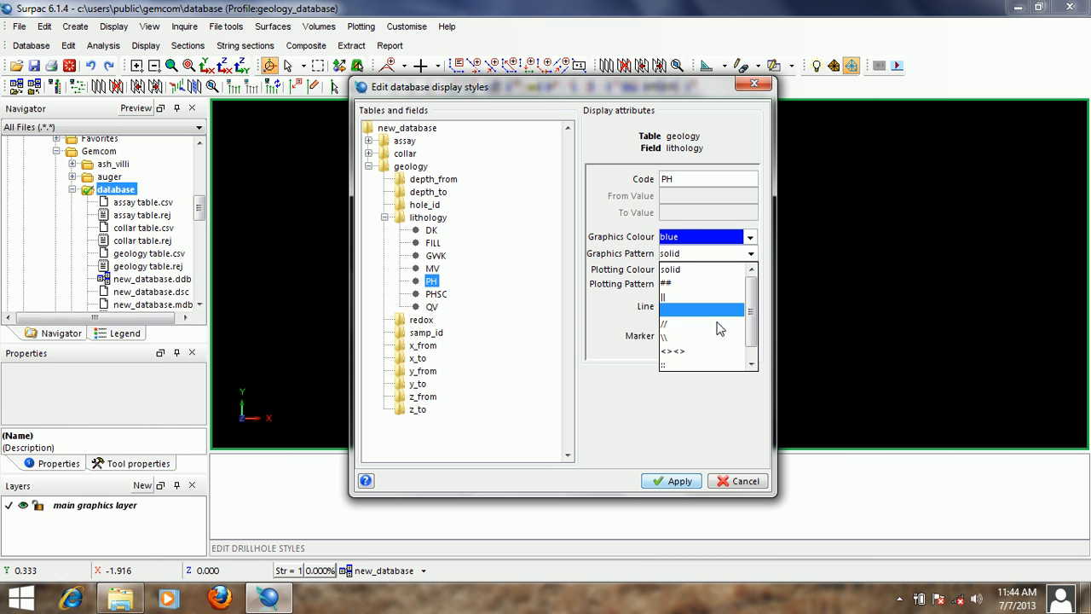
{"action": "left_click", "coordinate": [706, 351]}
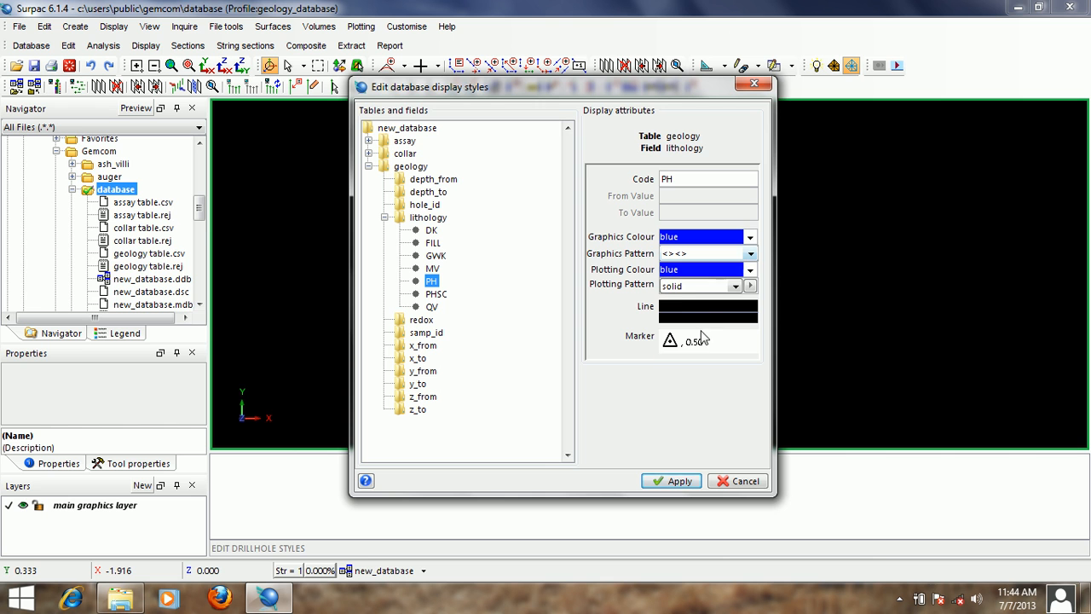
{"action": "left_click", "coordinate": [733, 288]}
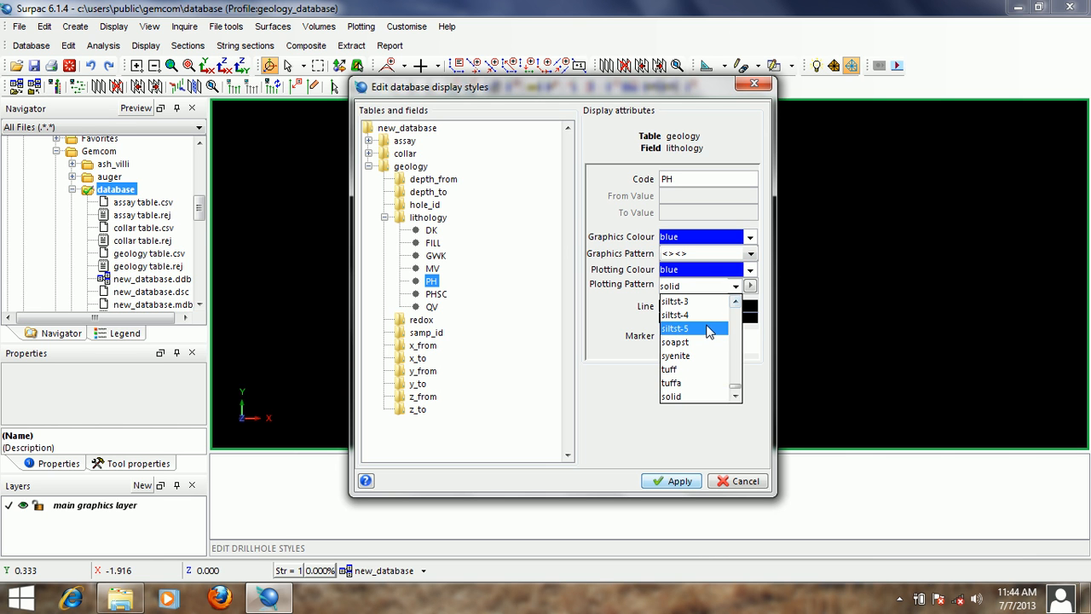
{"action": "left_click", "coordinate": [706, 329]}
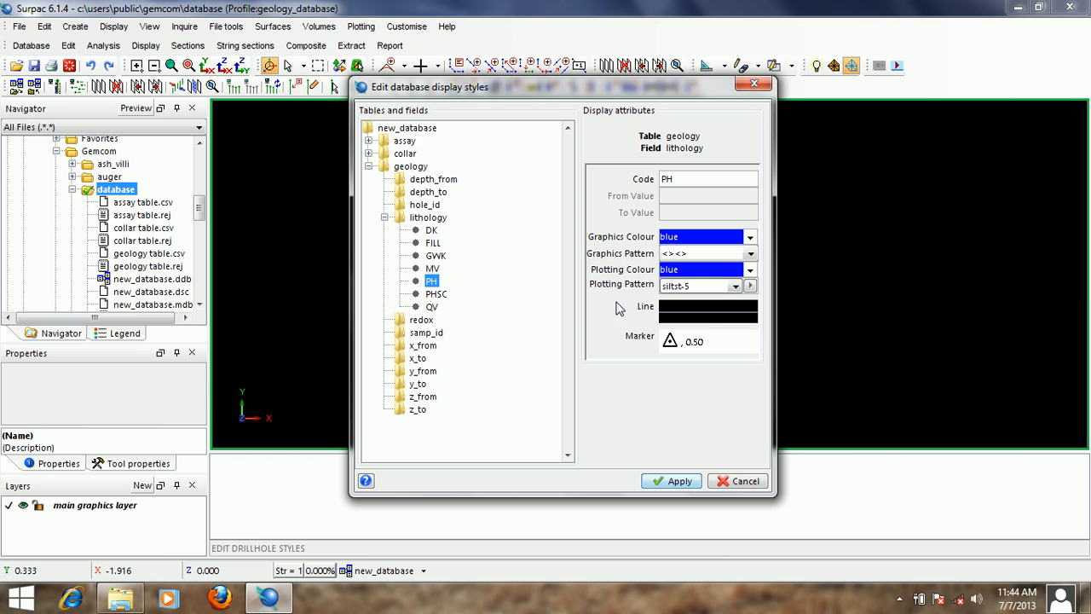
- Set both the graphics colour and the plotting colour of the PHSC lithology style to blue
{"action": "left_click", "coordinate": [435, 294]}
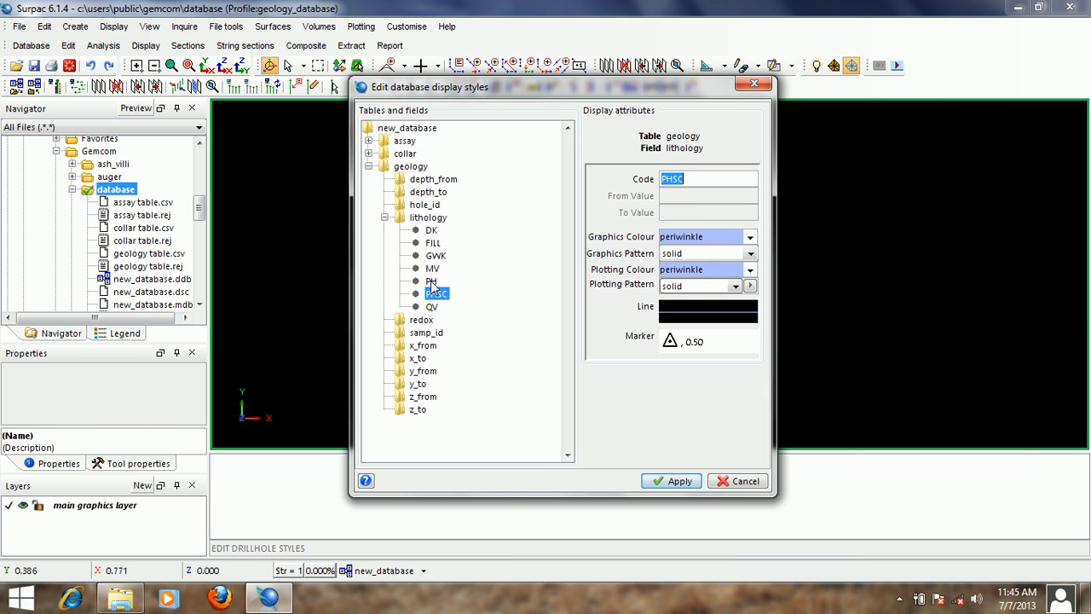
{"action": "double_click", "coordinate": [713, 236]}
{"action": "right_click", "coordinate": [713, 236]}
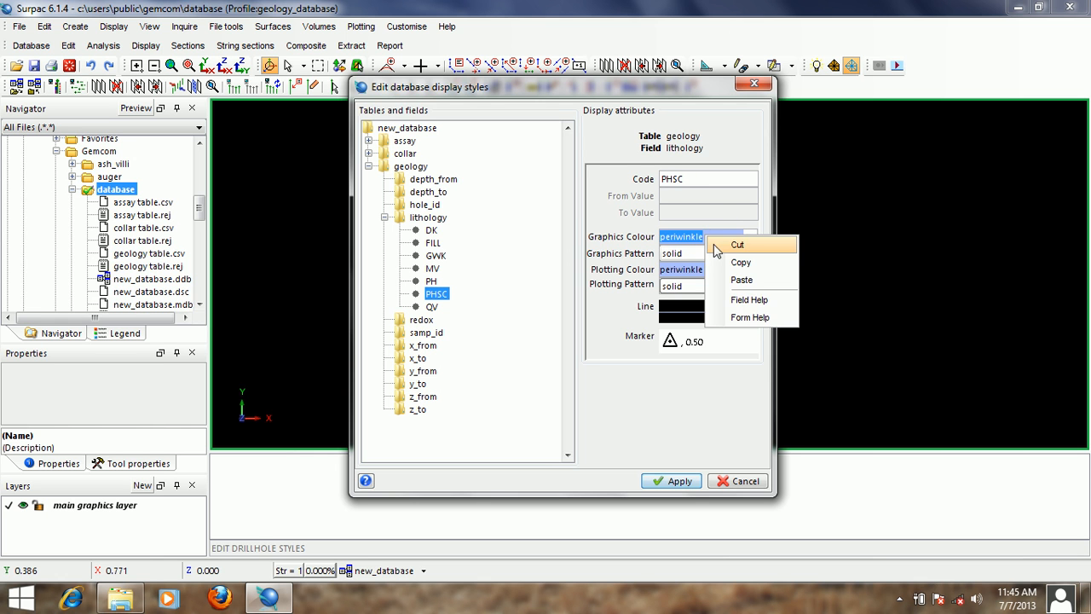
{"action": "left_click", "coordinate": [720, 276]}
{"action": "double_click", "coordinate": [714, 272]}
{"action": "right_click", "coordinate": [714, 272]}
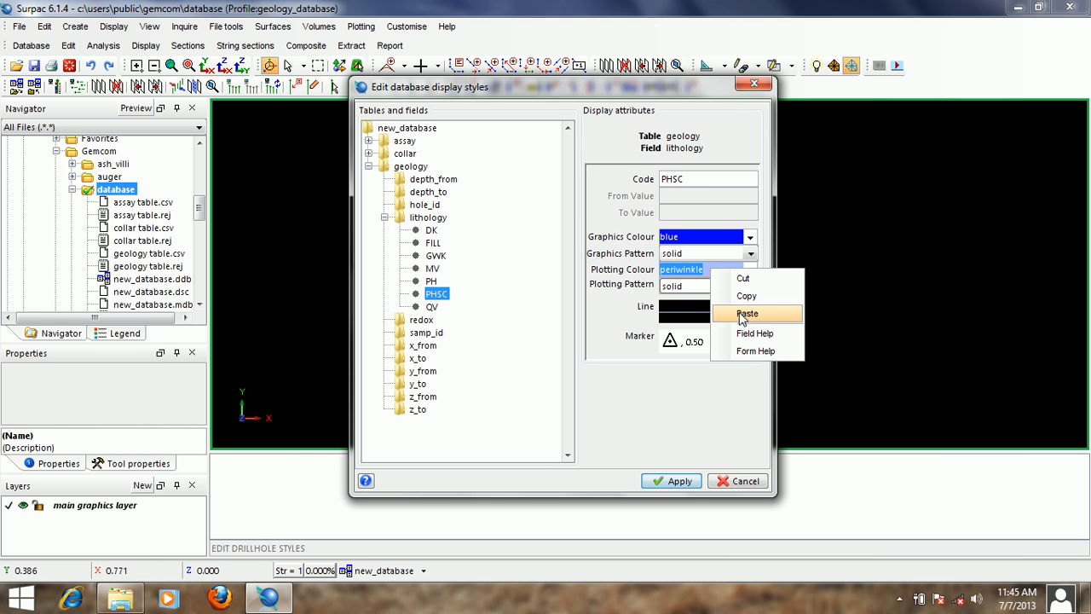
{"action": "left_click", "coordinate": [729, 313]}
- Set the PHSC style's graphics pattern to :: and its plotting pattern to siltst-4
{"action": "left_click", "coordinate": [750, 255]}
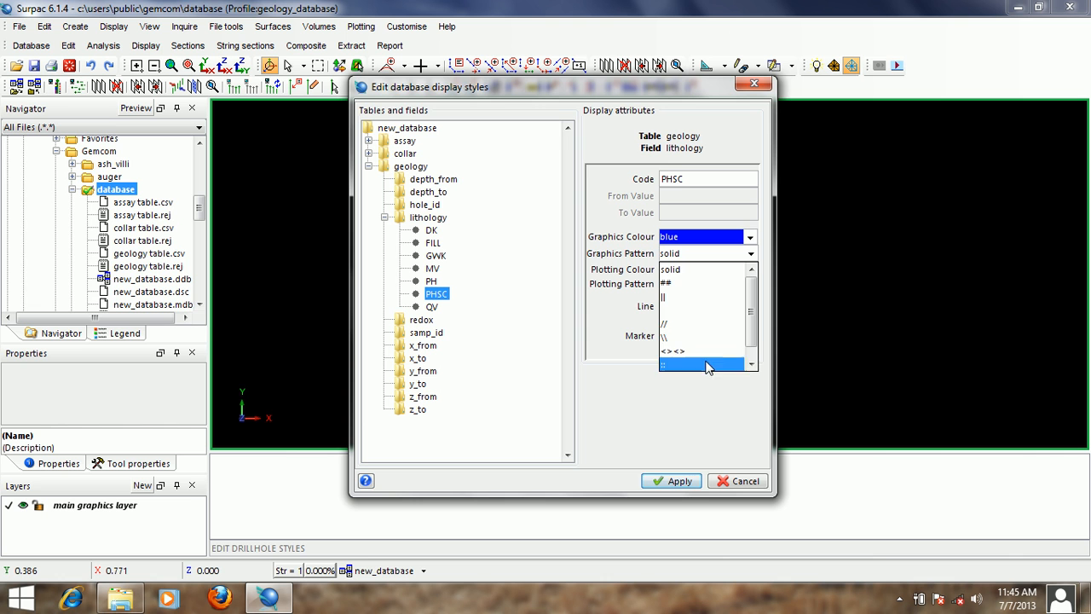
{"action": "left_click", "coordinate": [707, 364]}
{"action": "left_click", "coordinate": [734, 287]}
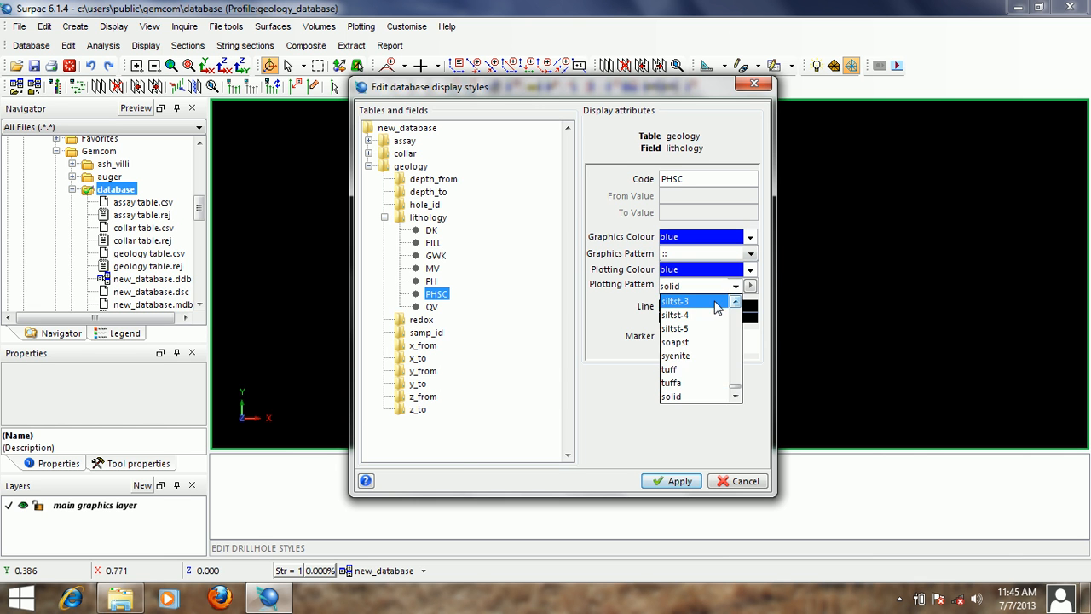
{"action": "left_click", "coordinate": [699, 317]}
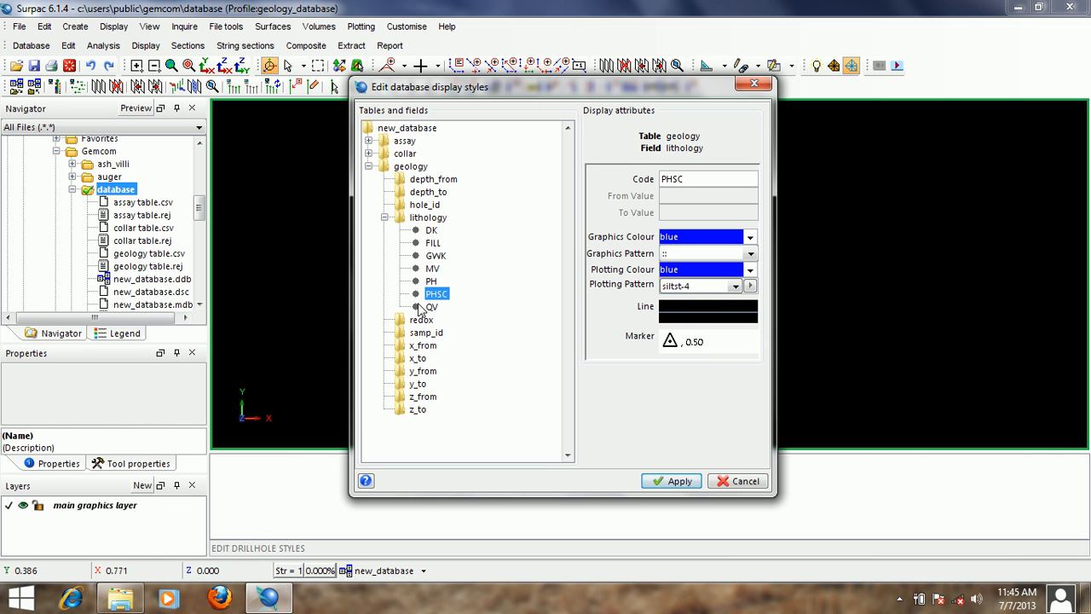
- Enter sliver as both the graphics colour and the plotting colour of the QV lithology style
{"action": "left_click", "coordinate": [430, 307]}
{"action": "double_click", "coordinate": [714, 238]}
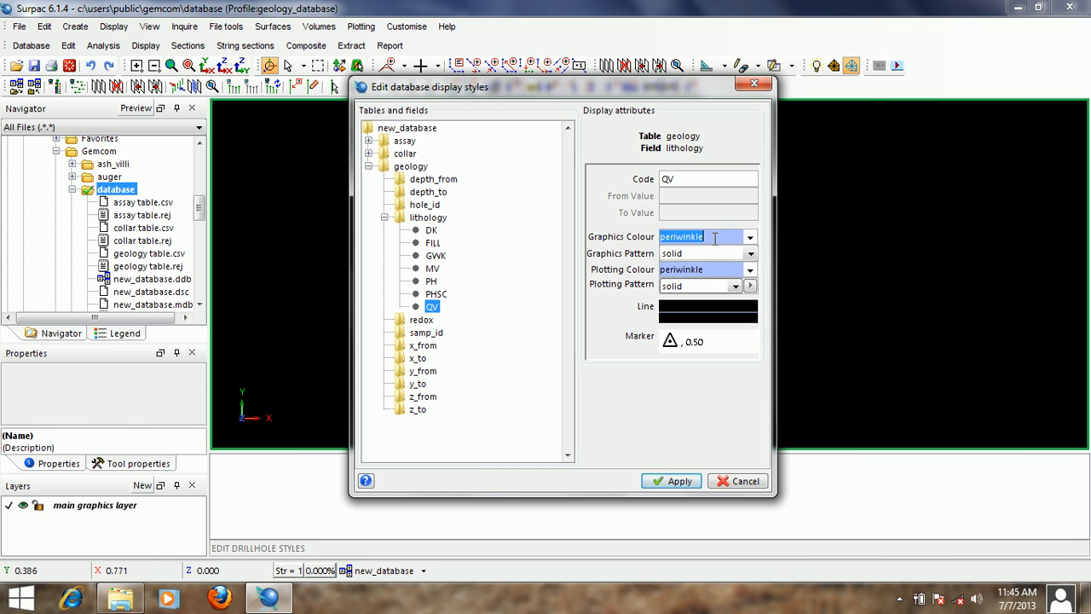
{"action": "type", "text": "sliver"}
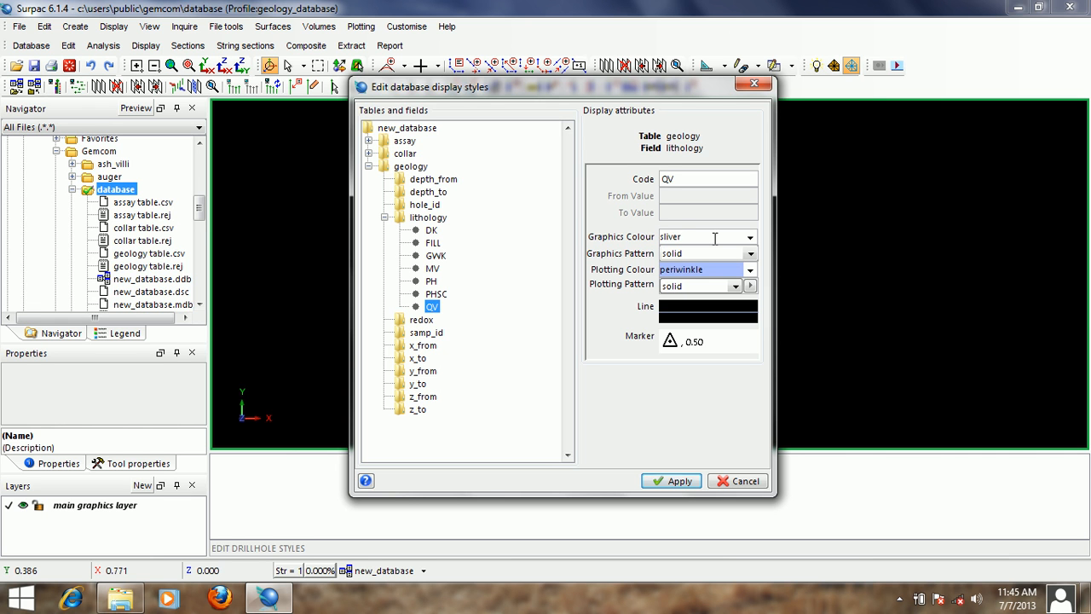
{"action": "double_click", "coordinate": [714, 239]}
{"action": "right_click", "coordinate": [714, 238]}
{"action": "left_click", "coordinate": [741, 261]}
{"action": "right_click", "coordinate": [714, 273]}
{"action": "left_click", "coordinate": [741, 324]}
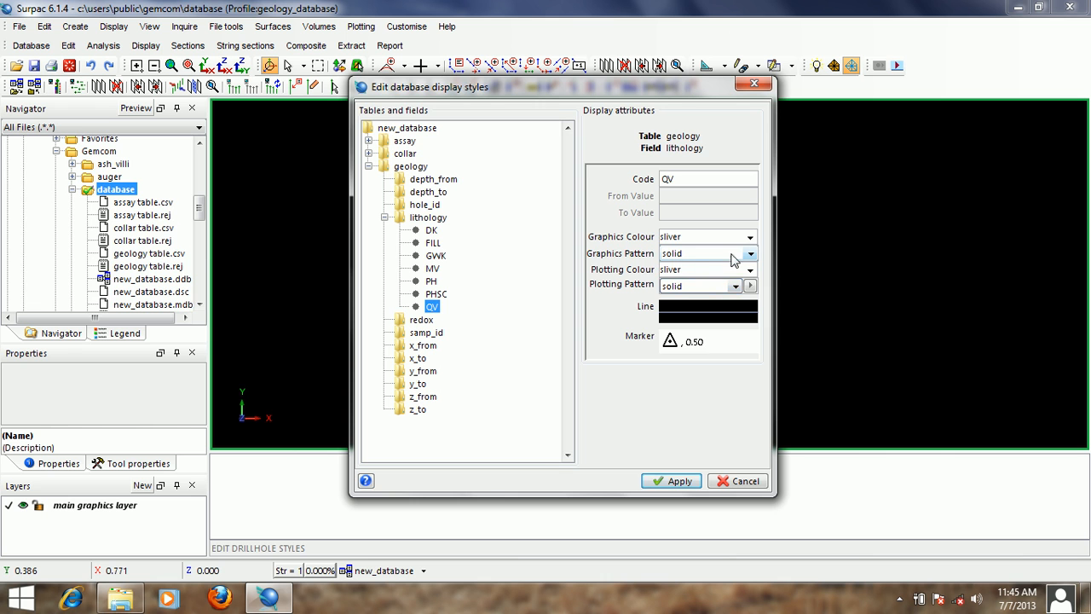
- Set the QV style's graphics pattern to == and its plotting pattern to siltst-1
{"action": "left_click", "coordinate": [752, 256]}
{"action": "left_click_drag", "start_coordinate": [751, 305], "coordinate": [753, 333]}
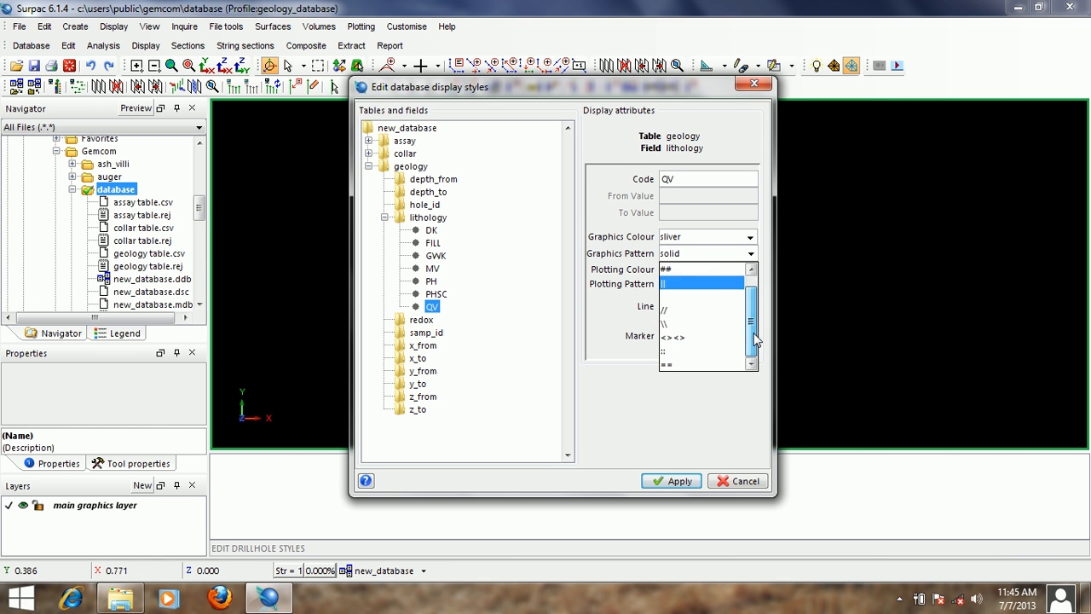
{"action": "left_click", "coordinate": [686, 365]}
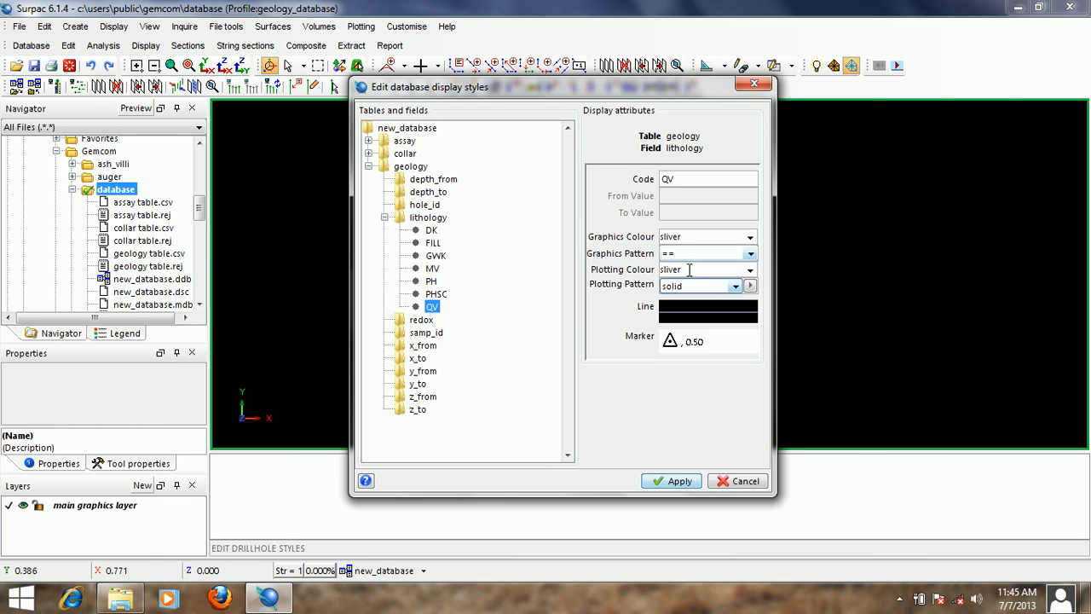
{"action": "left_click", "coordinate": [735, 286]}
{"action": "scroll", "coordinate": [738, 314], "scroll_direction": "up", "scroll_amount": 2}
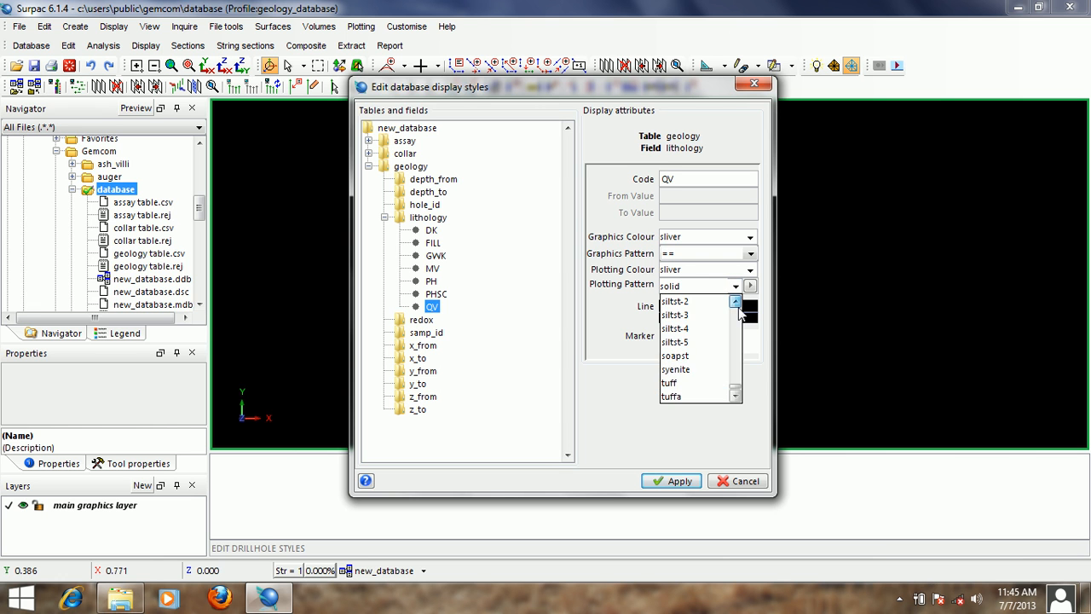
{"action": "left_click", "coordinate": [688, 319]}
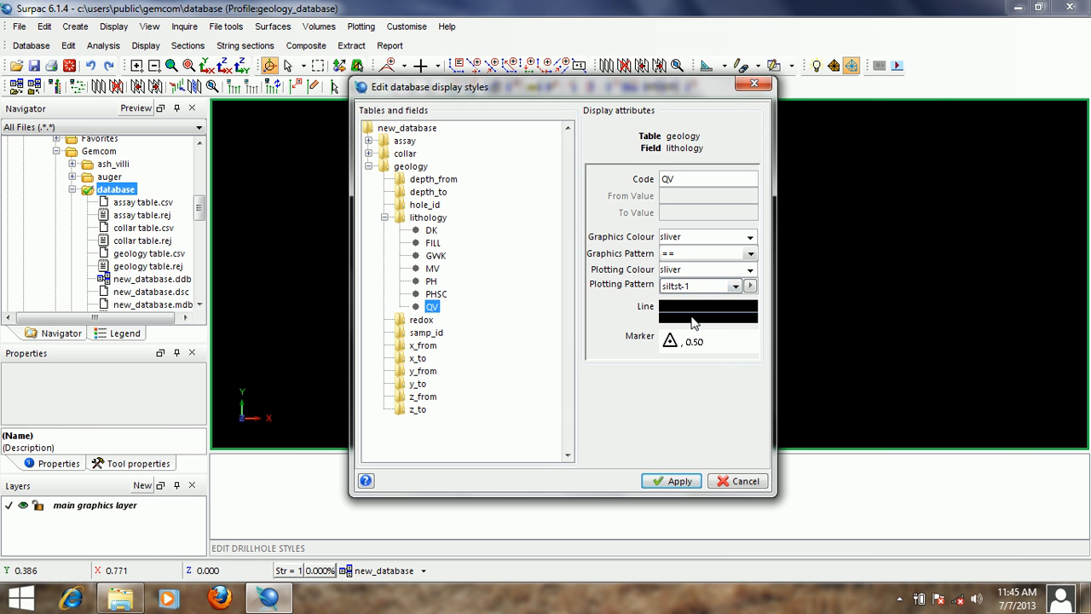
- Review the colours and patterns assigned to each of the lithology codes
{"action": "left_click", "coordinate": [432, 230]}
{"action": "left_click", "coordinate": [434, 255]}
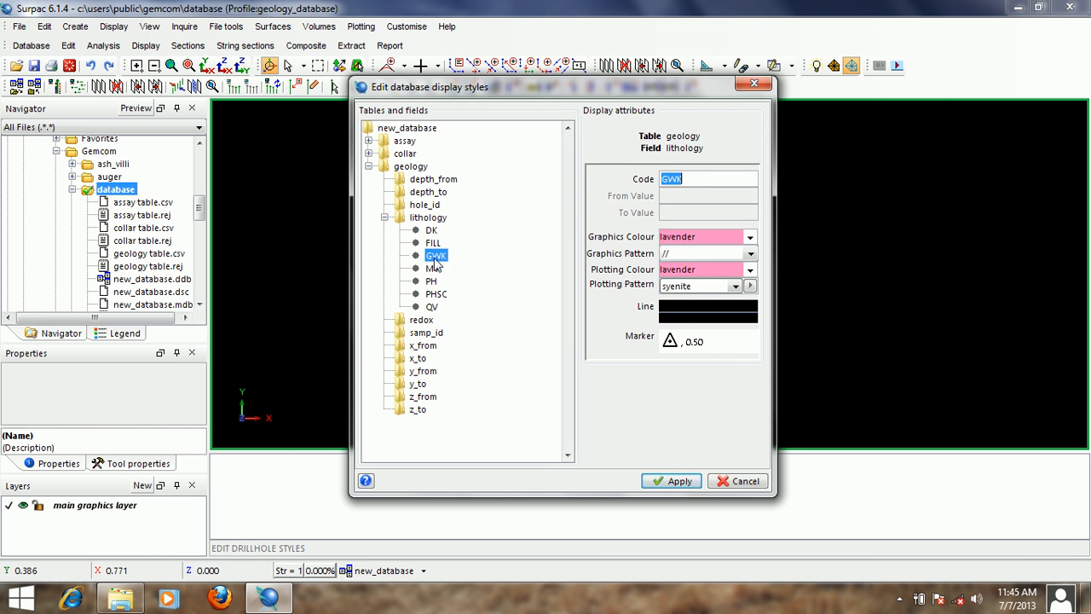
{"action": "left_click", "coordinate": [432, 269]}
{"action": "left_click", "coordinate": [431, 281]}
{"action": "left_click", "coordinate": [435, 294]}
{"action": "left_click", "coordinate": [432, 307]}
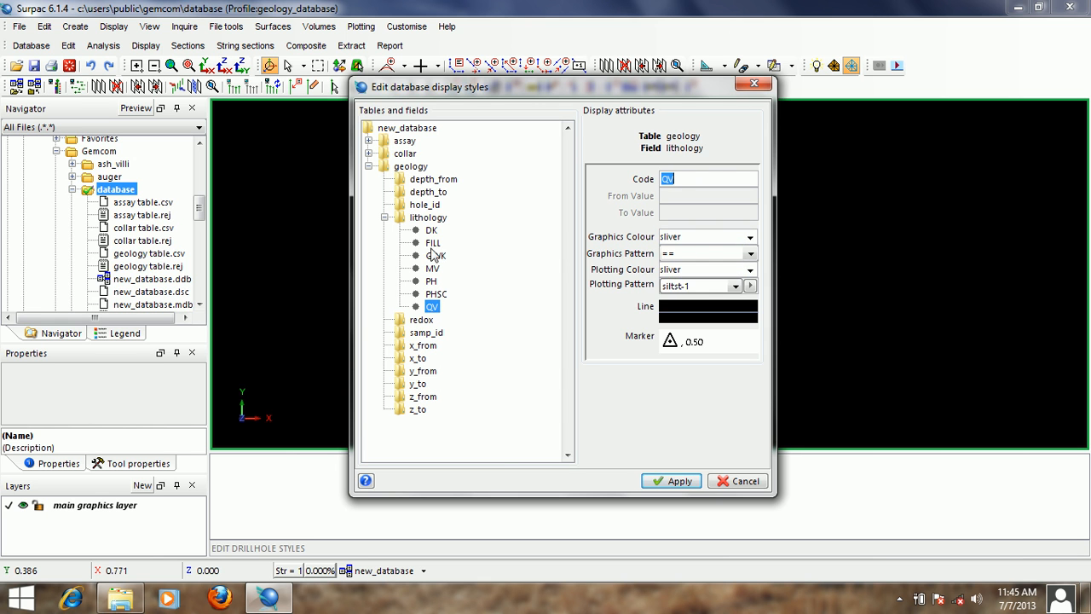
{"action": "left_click", "coordinate": [432, 243]}
{"action": "left_click", "coordinate": [435, 256]}
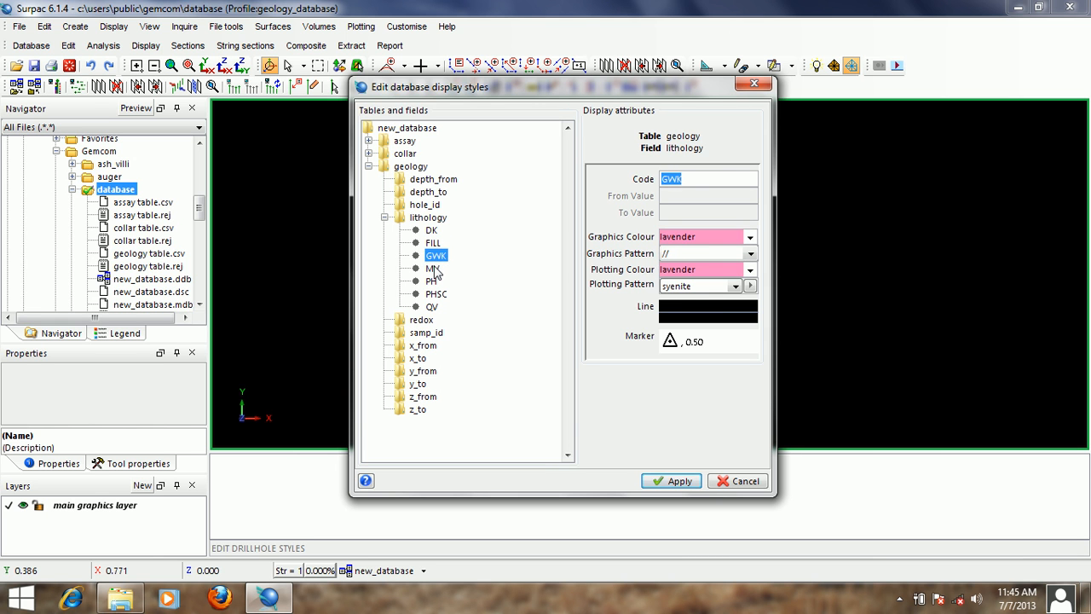
{"action": "left_click", "coordinate": [433, 269]}
- Increase the line thickness of the DK lithology style in its line properties
{"action": "left_click", "coordinate": [432, 230]}
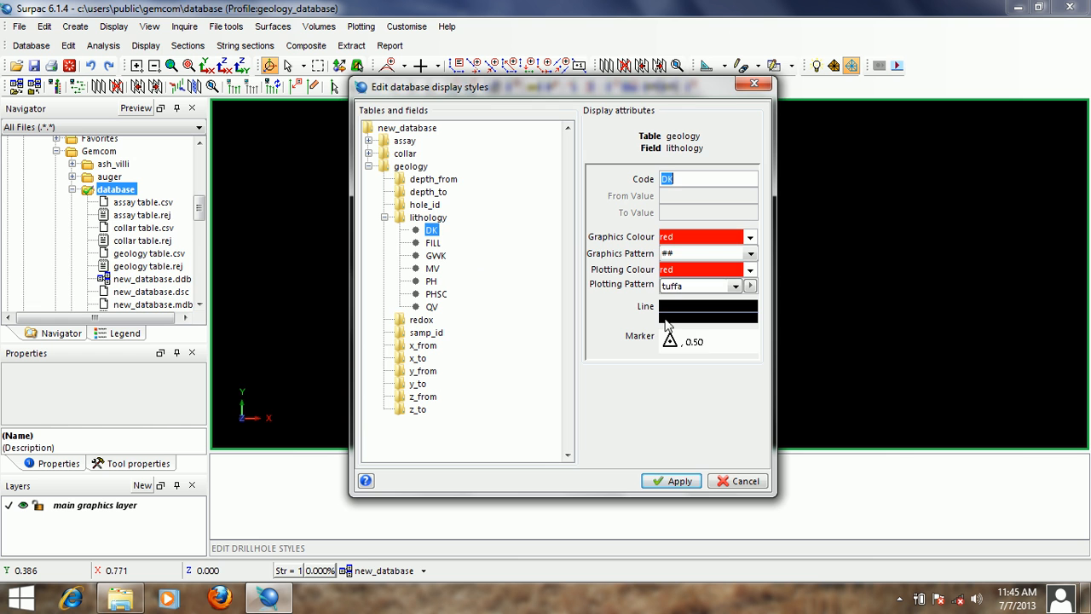
{"action": "right_click", "coordinate": [665, 321]}
{"action": "left_click", "coordinate": [714, 335]}
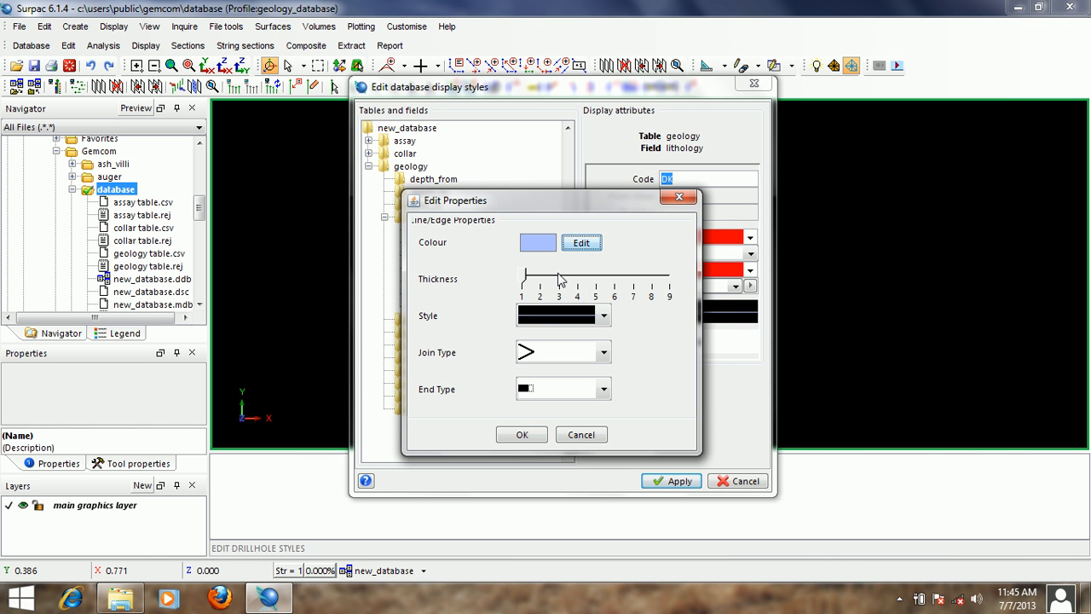
{"action": "left_click", "coordinate": [560, 278]}
{"action": "left_click", "coordinate": [522, 434]}
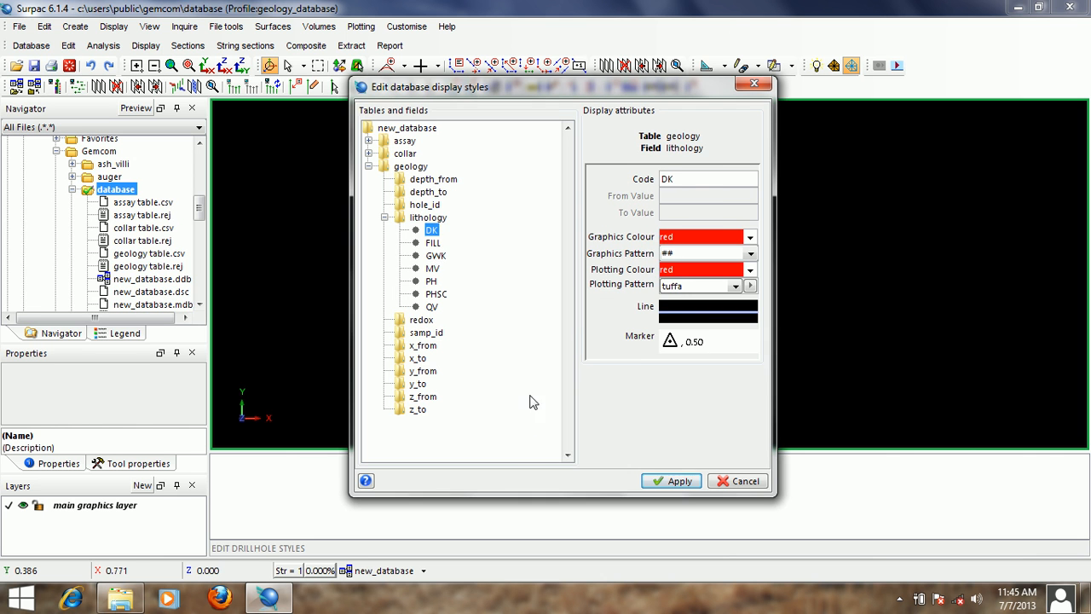
- Increase the line thickness of the FILL lithology style in its line properties
{"action": "left_click", "coordinate": [433, 243]}
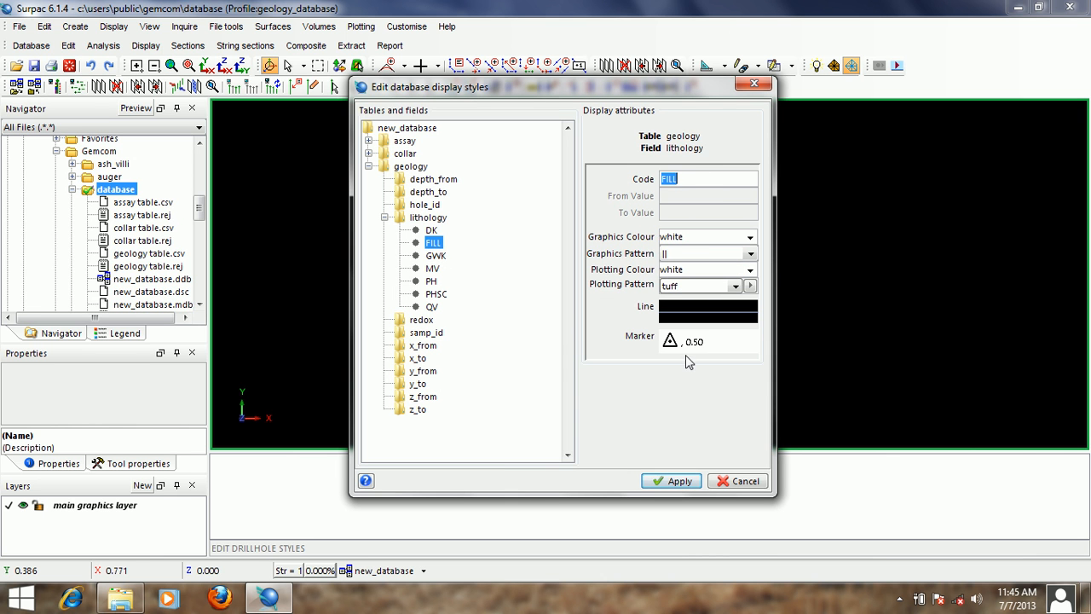
{"action": "right_click", "coordinate": [685, 322]}
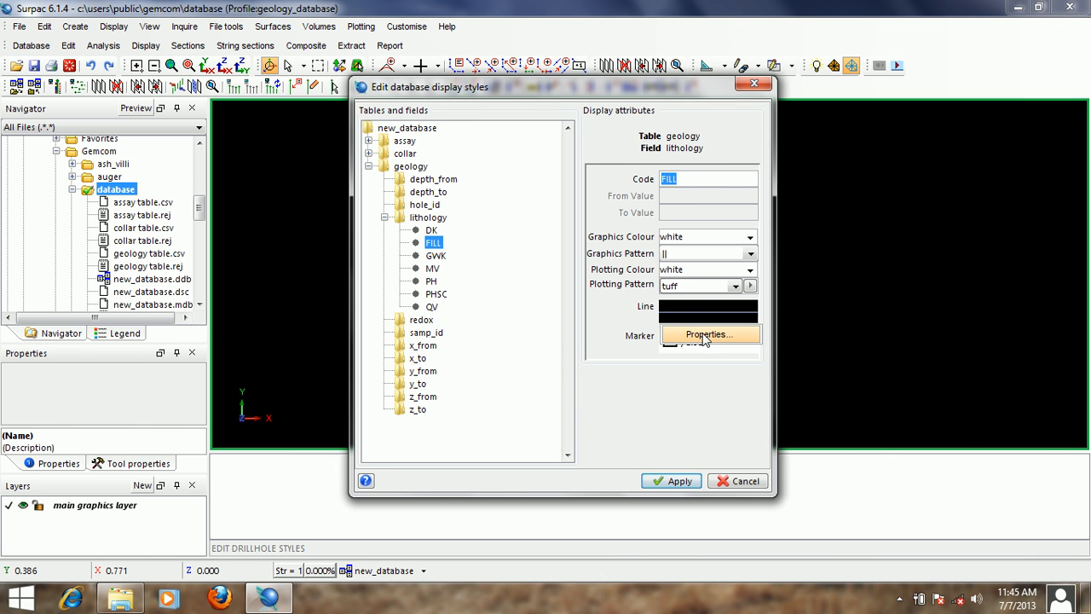
{"action": "left_click", "coordinate": [703, 335]}
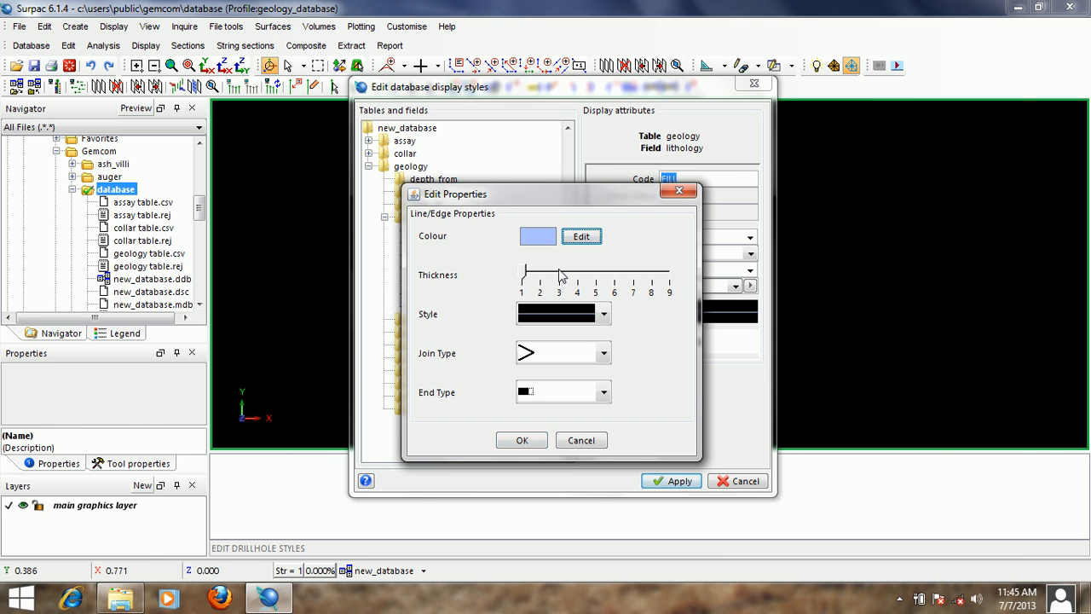
{"action": "left_click", "coordinate": [564, 273]}
{"action": "left_click", "coordinate": [528, 442]}
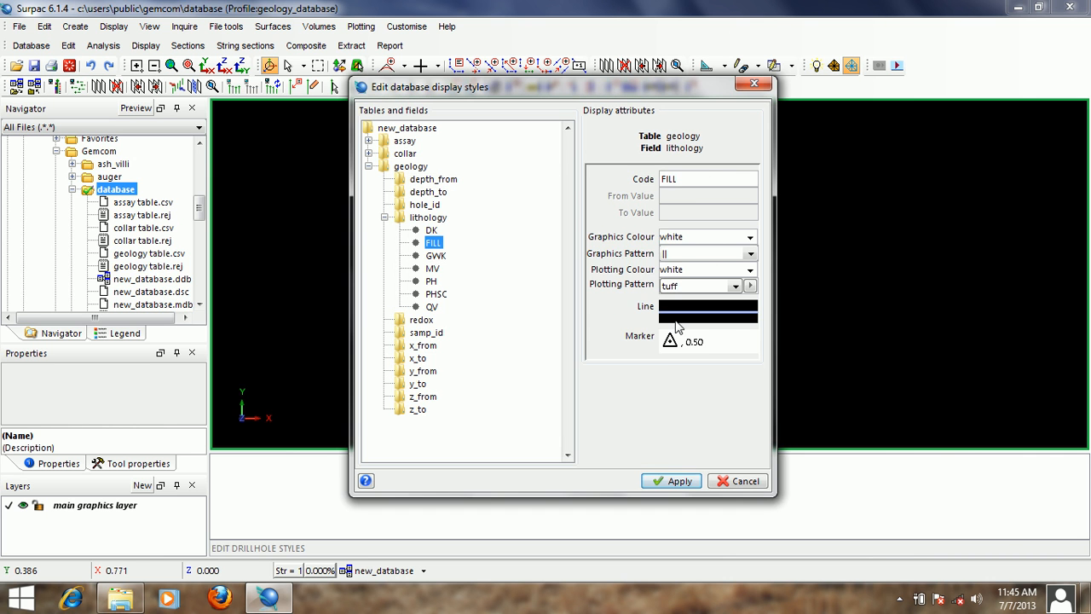
- Set the line thickness of the GWK lithology style to 3 in its line properties
{"action": "left_click", "coordinate": [447, 259]}
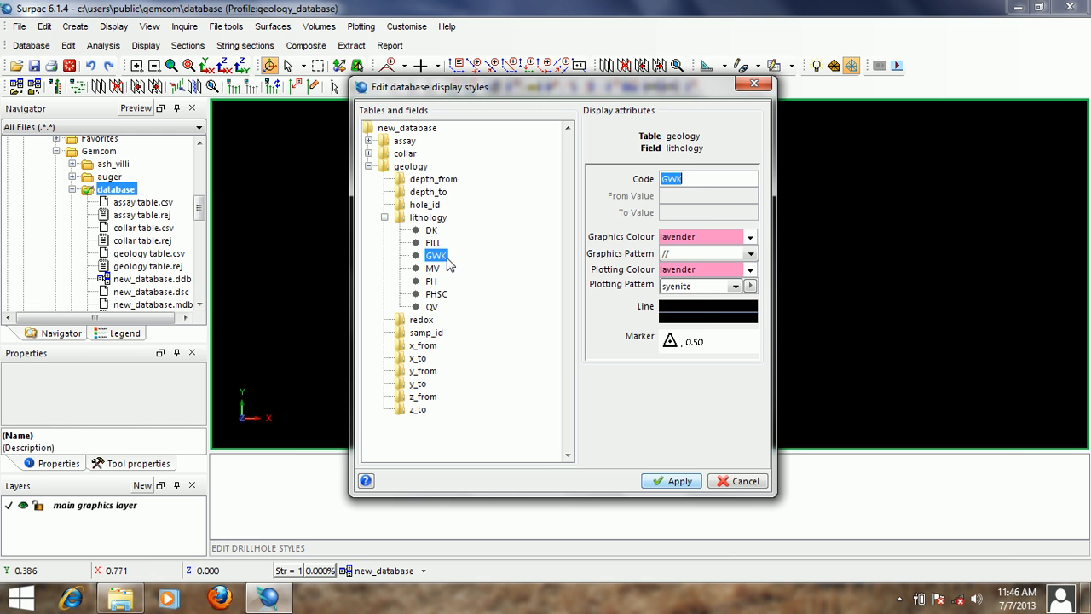
{"action": "right_click", "coordinate": [709, 312]}
{"action": "left_click", "coordinate": [704, 338]}
{"action": "left_click_drag", "start_coordinate": [525, 272], "coordinate": [561, 273]}
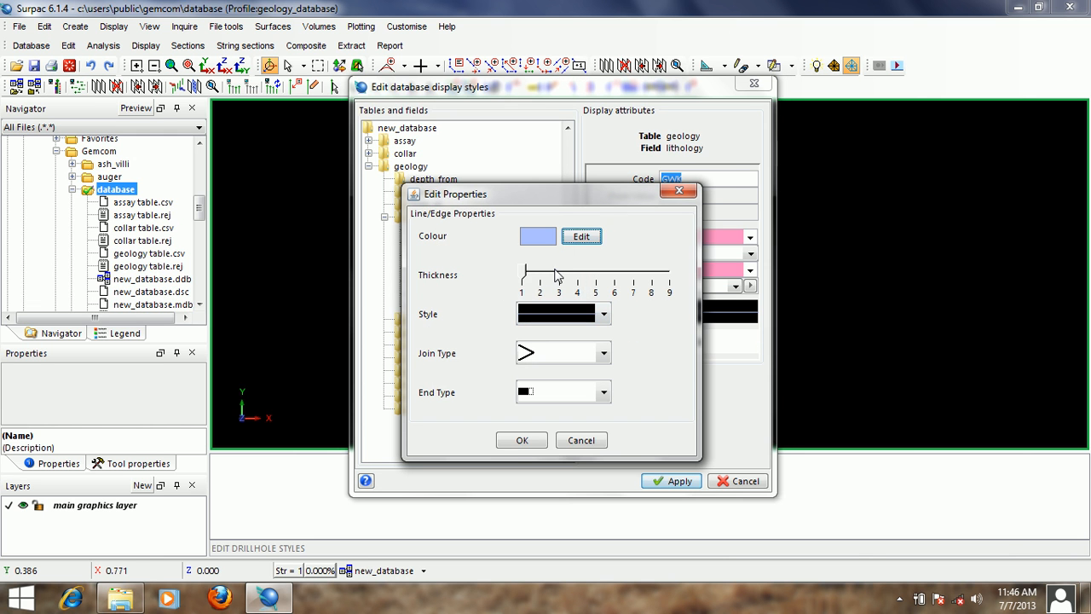
{"action": "left_click", "coordinate": [523, 440]}
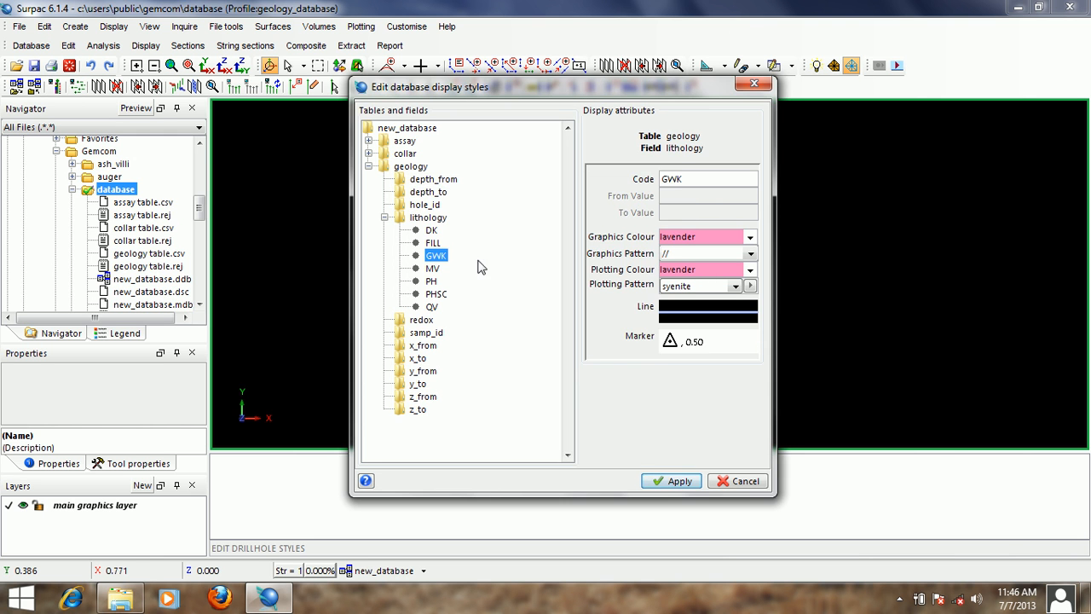
- Set the line thickness of the MV lithology style to 3 in its line properties
{"action": "left_click", "coordinate": [433, 268]}
{"action": "right_click", "coordinate": [663, 311]}
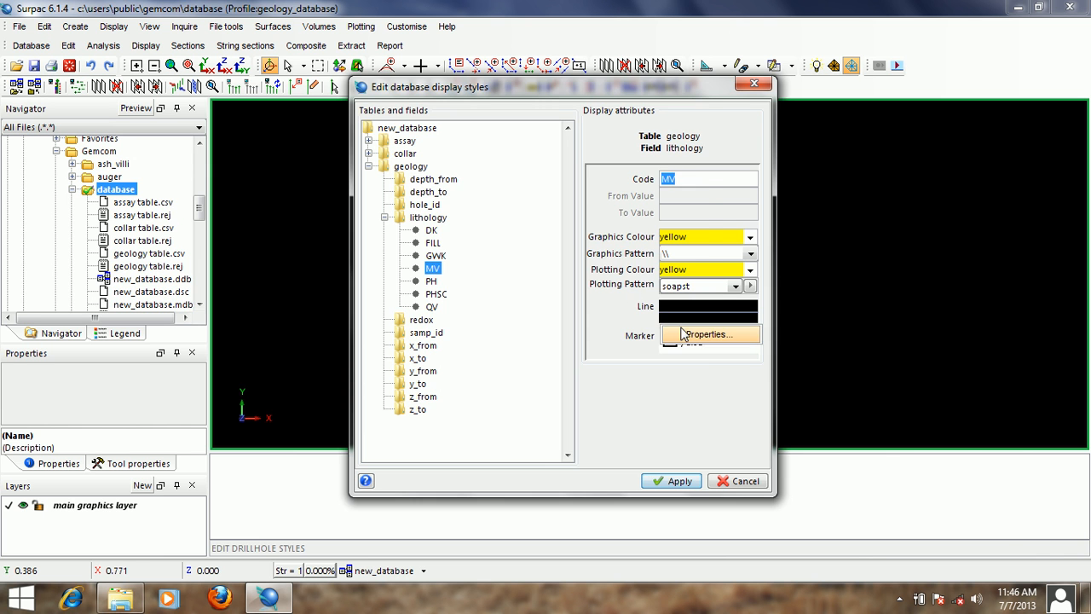
{"action": "left_click", "coordinate": [681, 332]}
{"action": "left_click_drag", "start_coordinate": [522, 271], "coordinate": [562, 271]}
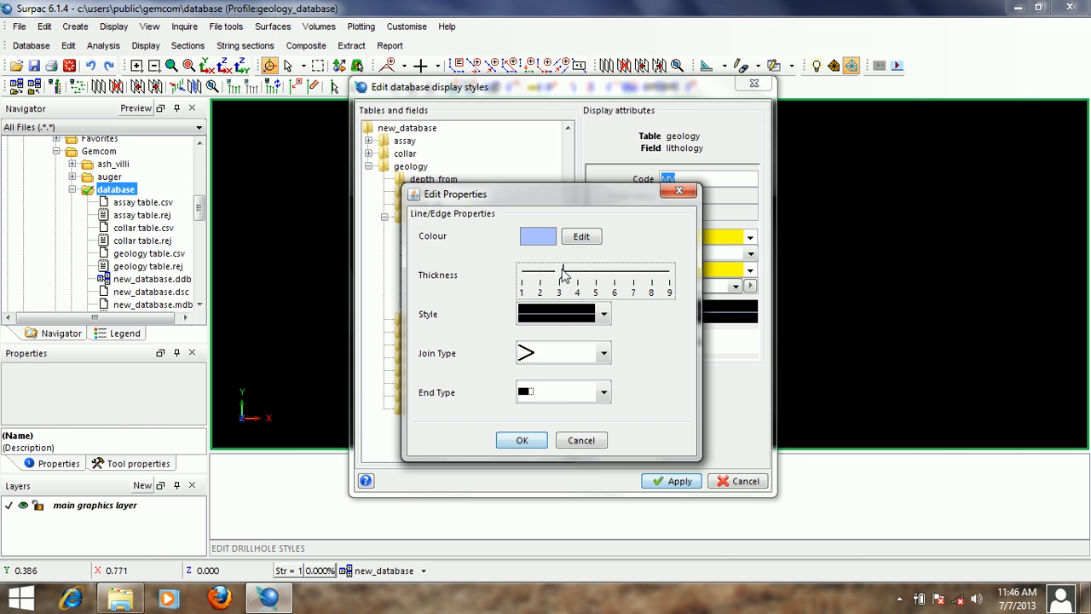
{"action": "left_click", "coordinate": [545, 434]}
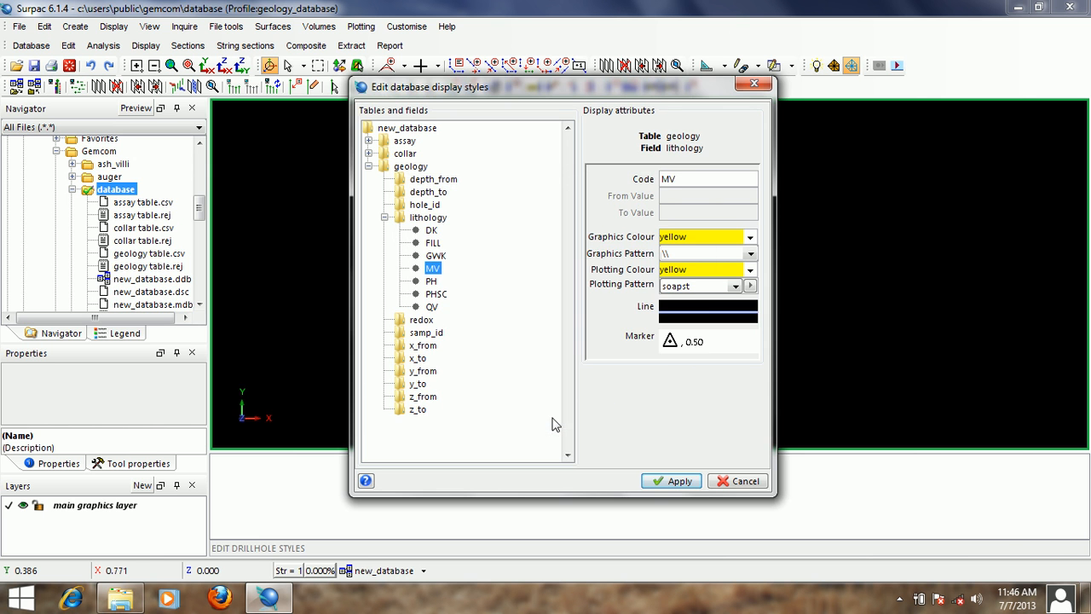
- Set the line thickness of the PH lithology style to 3 in its line properties
{"action": "left_click", "coordinate": [431, 281]}
{"action": "right_click", "coordinate": [679, 315]}
{"action": "left_click", "coordinate": [691, 337]}
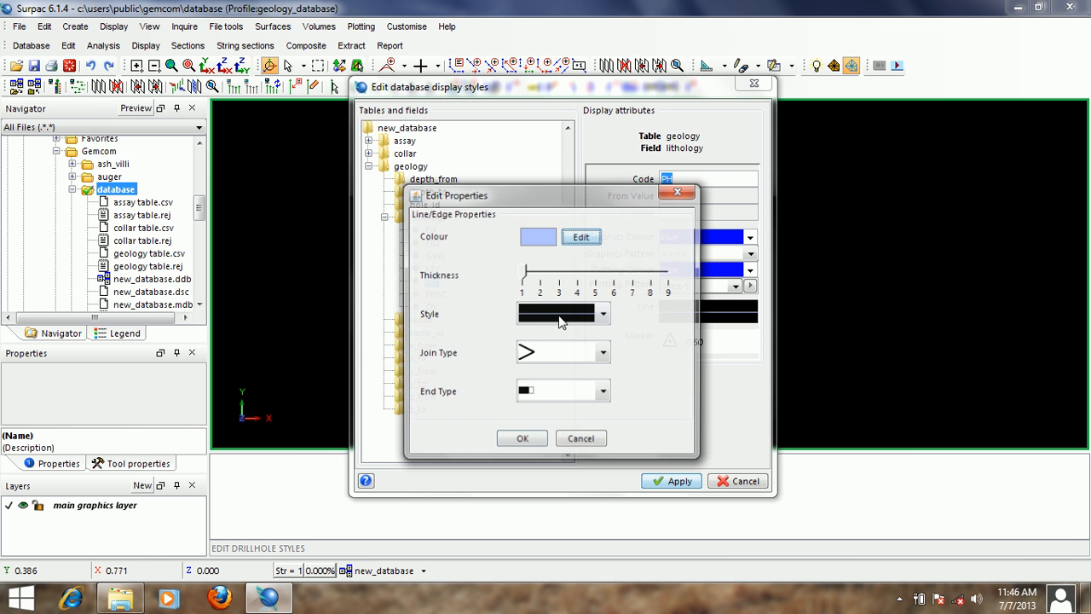
{"action": "left_click", "coordinate": [560, 272]}
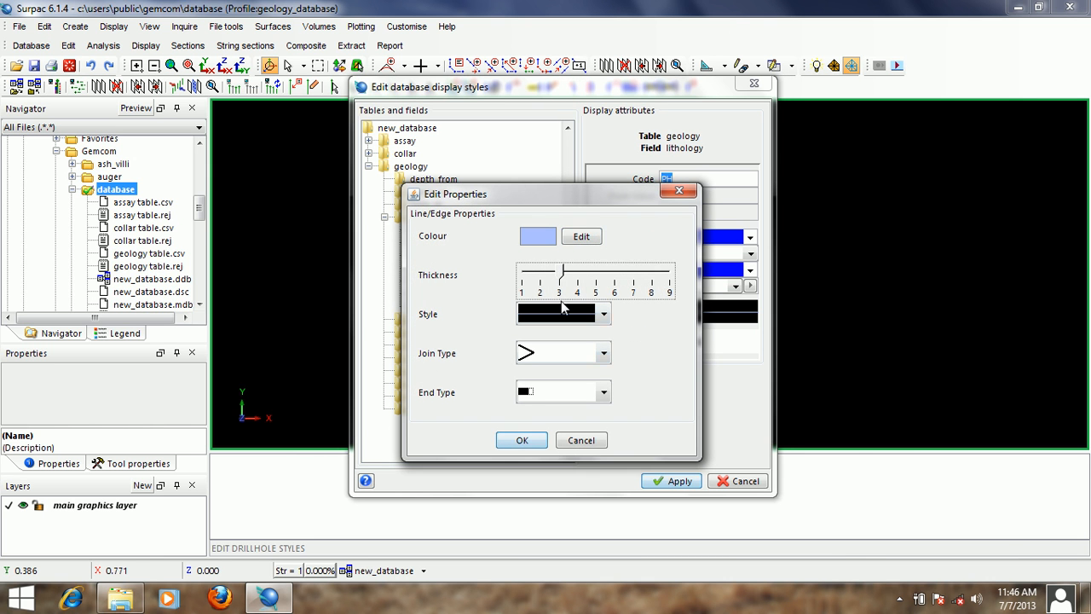
{"action": "left_click", "coordinate": [522, 440]}
- Set the line thickness of the PHSC lithology style to 3 in its line properties
{"action": "left_click", "coordinate": [437, 293]}
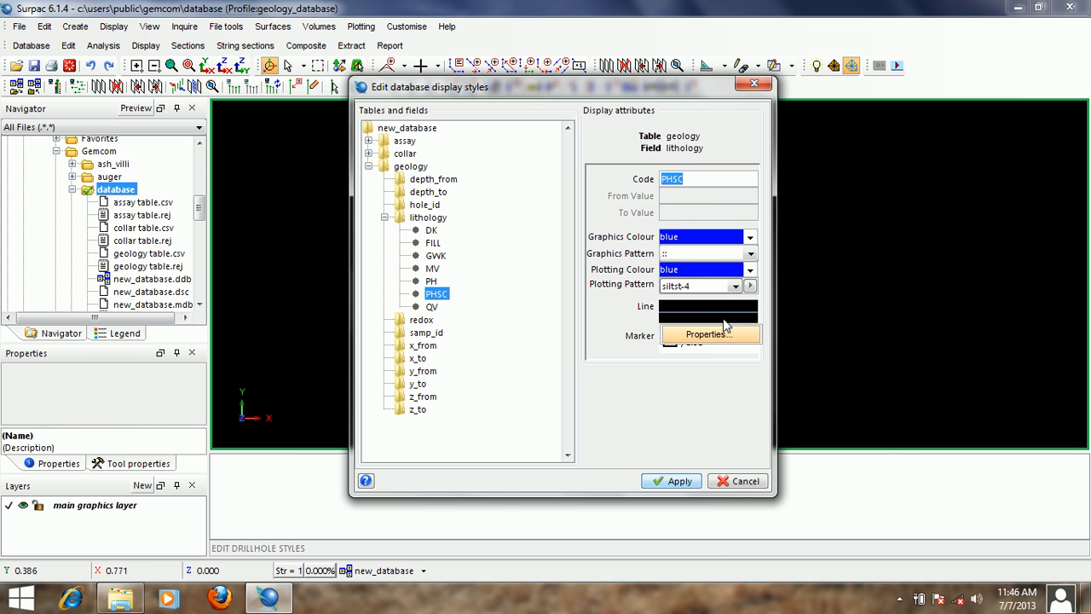
{"action": "left_click", "coordinate": [713, 334]}
{"action": "left_click", "coordinate": [557, 273]}
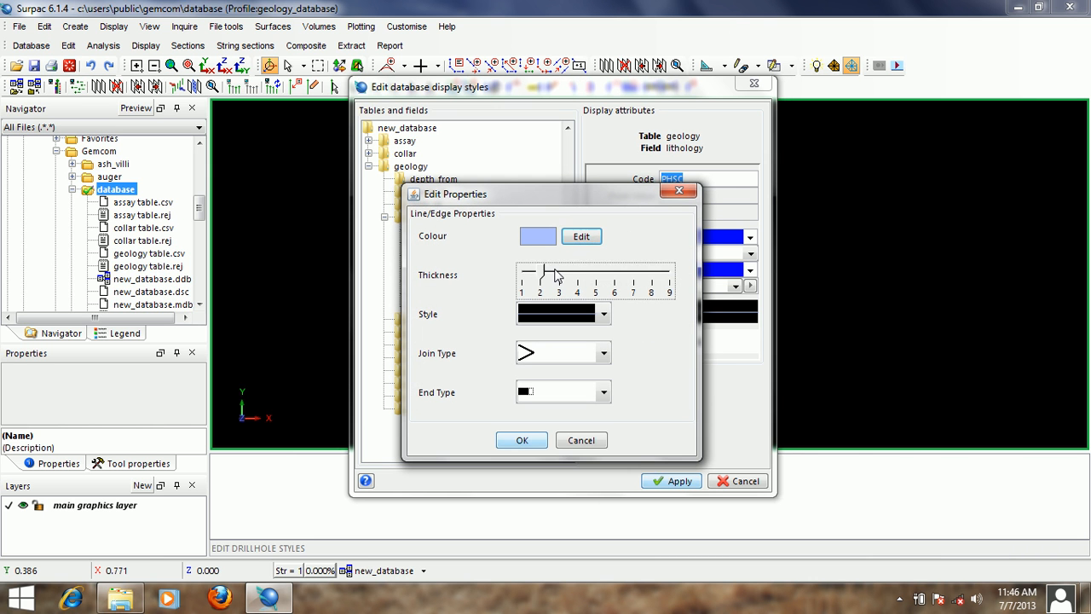
{"action": "left_click", "coordinate": [557, 273]}
{"action": "left_click", "coordinate": [522, 440]}
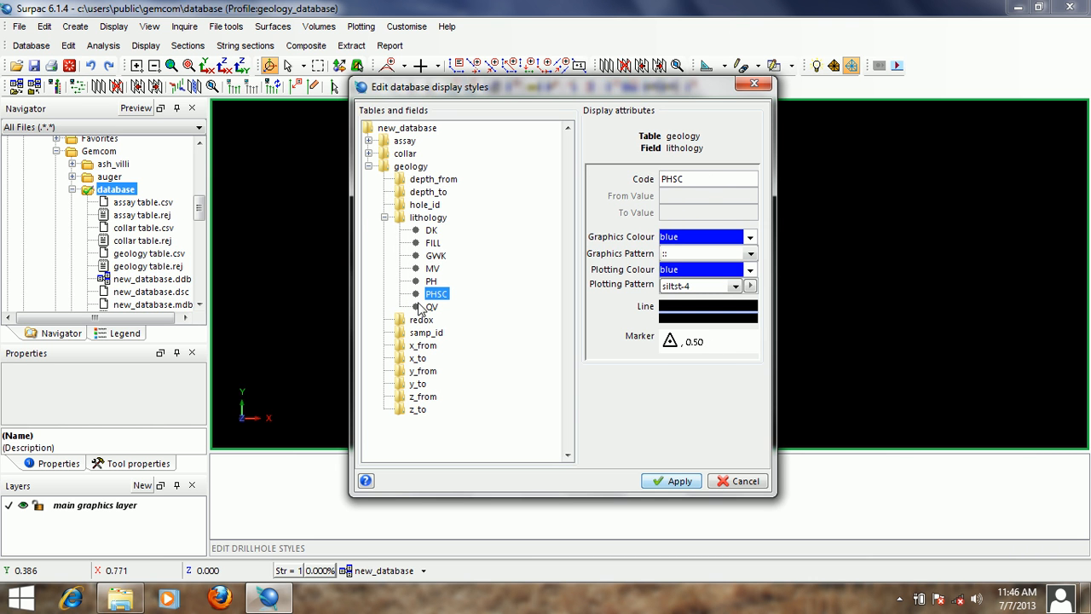
- Set the QV lithology style's line thickness to 3 and check the display attributes of the other lithology codes
{"action": "left_click", "coordinate": [426, 306]}
{"action": "right_click", "coordinate": [698, 317]}
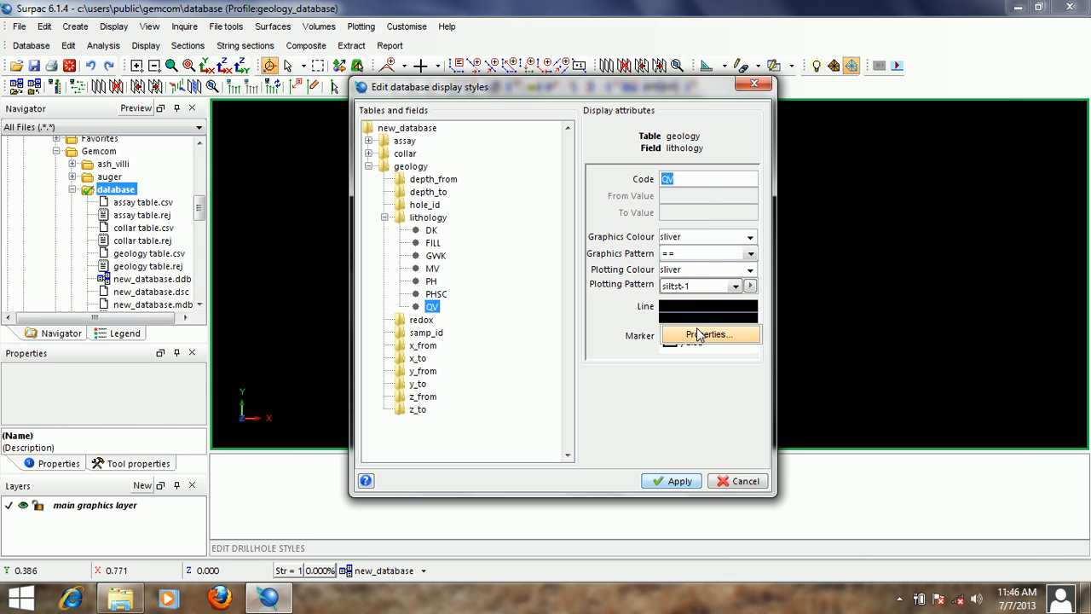
{"action": "left_click", "coordinate": [707, 334]}
{"action": "left_click", "coordinate": [562, 272]}
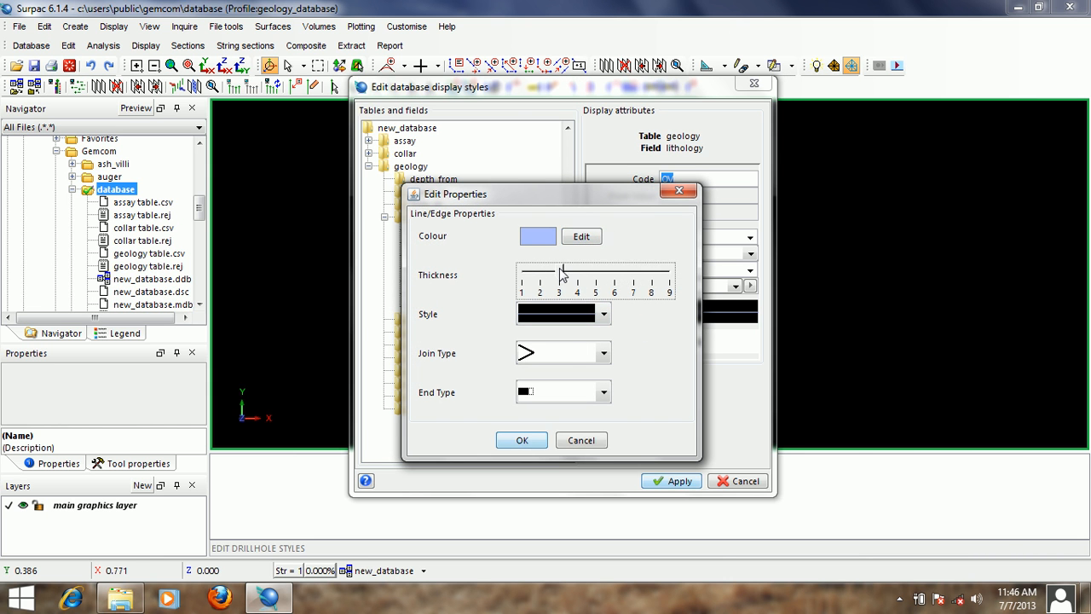
{"action": "left_click", "coordinate": [521, 440]}
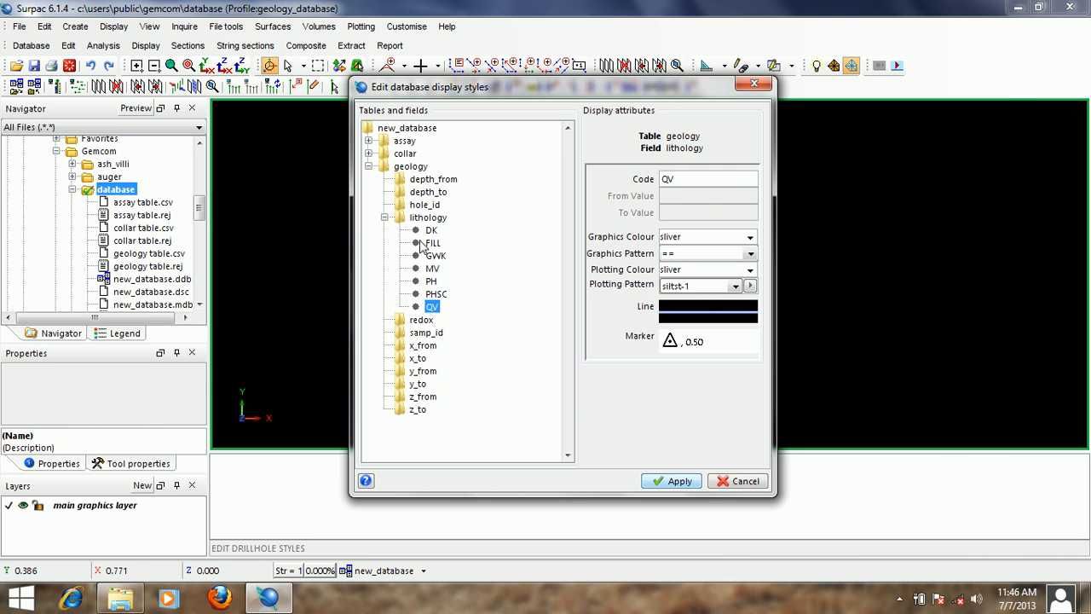
{"action": "left_click", "coordinate": [428, 243]}
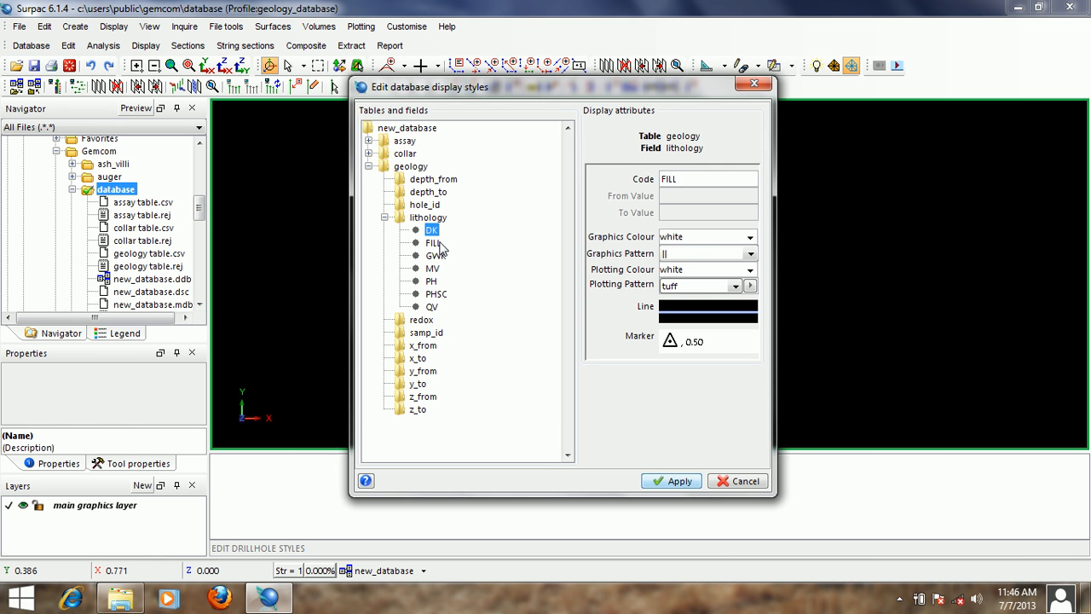
{"action": "left_click", "coordinate": [433, 269]}
{"action": "left_click", "coordinate": [431, 282]}
{"action": "left_click", "coordinate": [432, 293]}
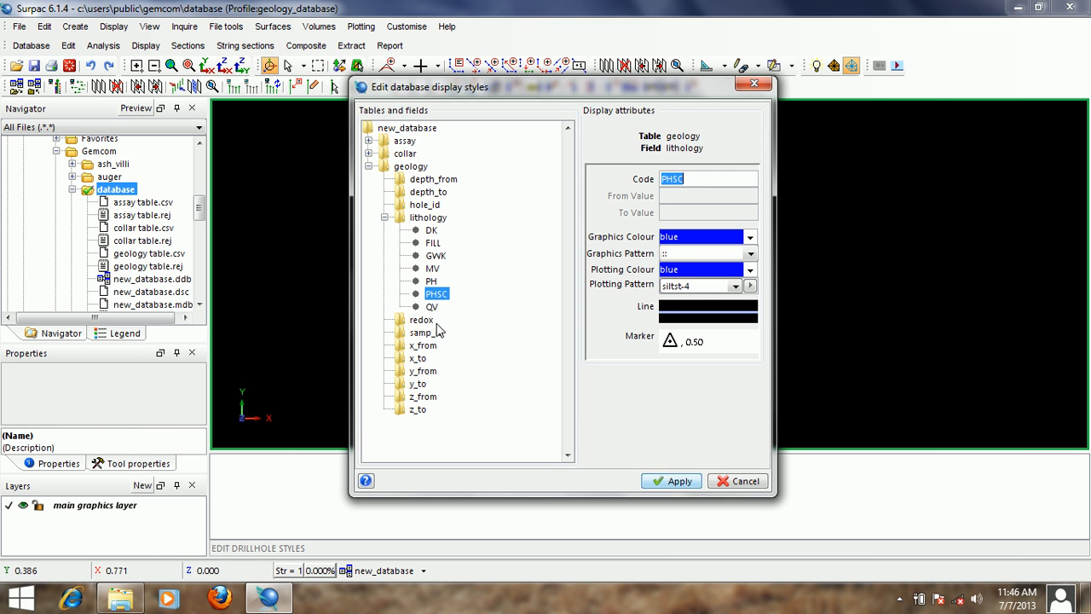
- Get the field codes for the geology table's redox field and list them beneath it
{"action": "left_click", "coordinate": [384, 217]}
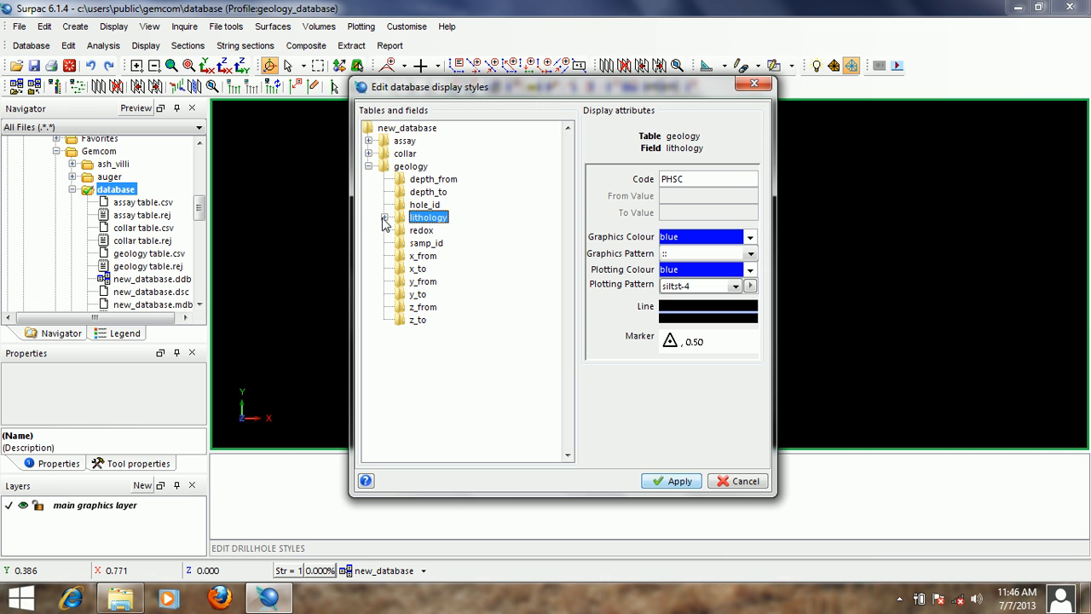
{"action": "left_click", "coordinate": [423, 232]}
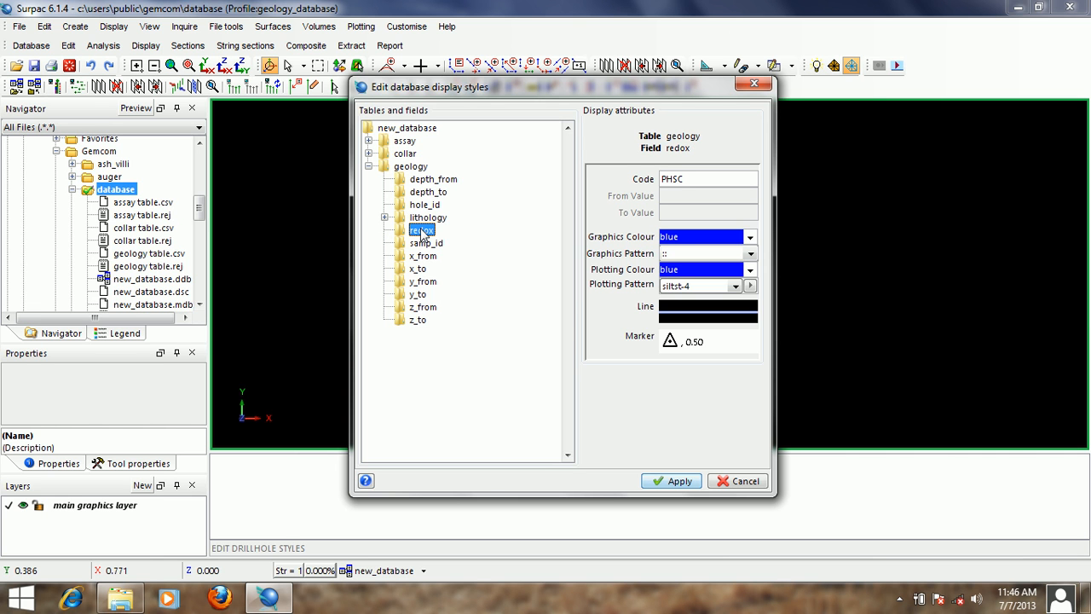
{"action": "right_click", "coordinate": [422, 233]}
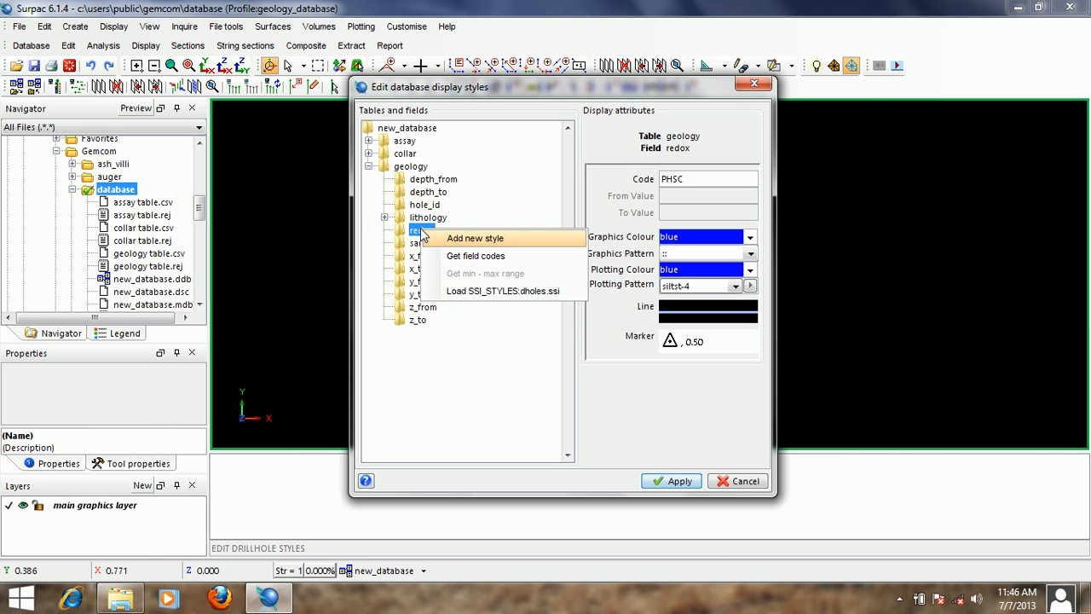
{"action": "left_click", "coordinate": [495, 256]}
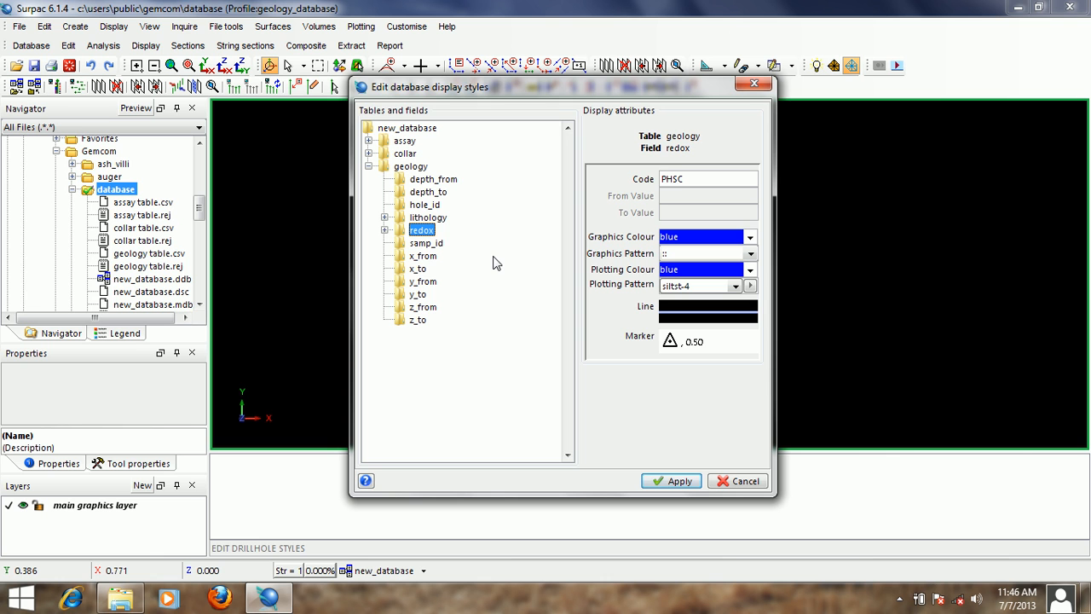
{"action": "left_click", "coordinate": [384, 230]}
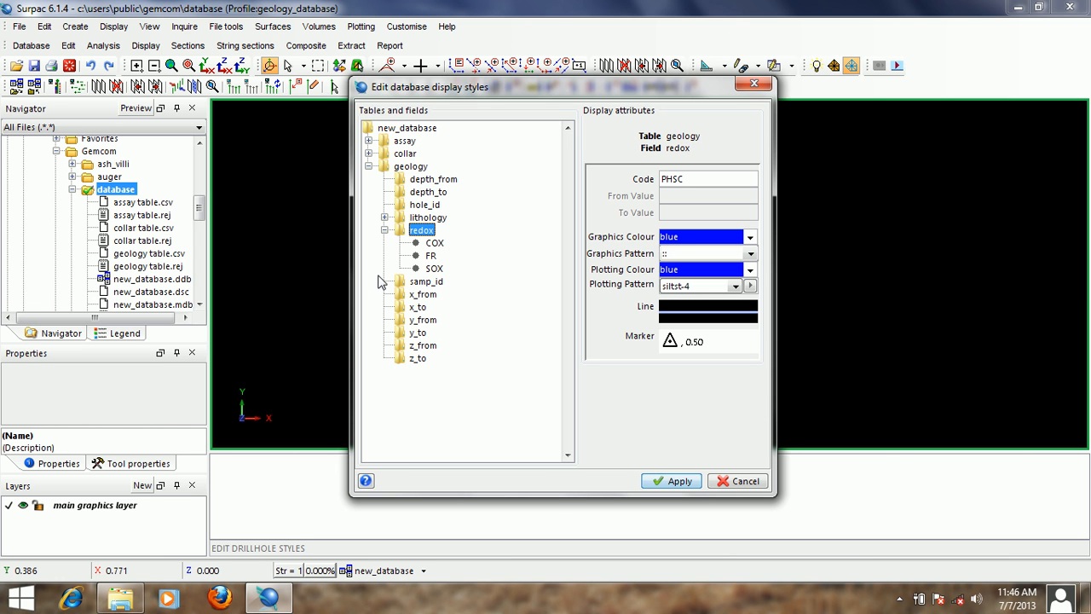
- Set both the graphics colour and the plotting colour of the COX redox style to red
{"action": "left_click", "coordinate": [437, 242]}
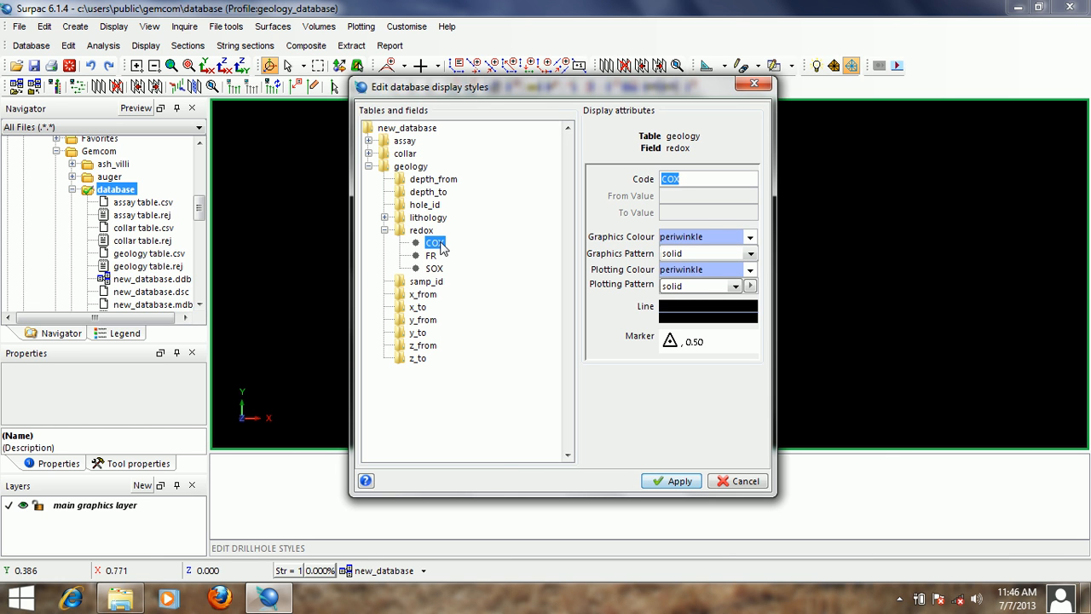
{"action": "left_click", "coordinate": [707, 237]}
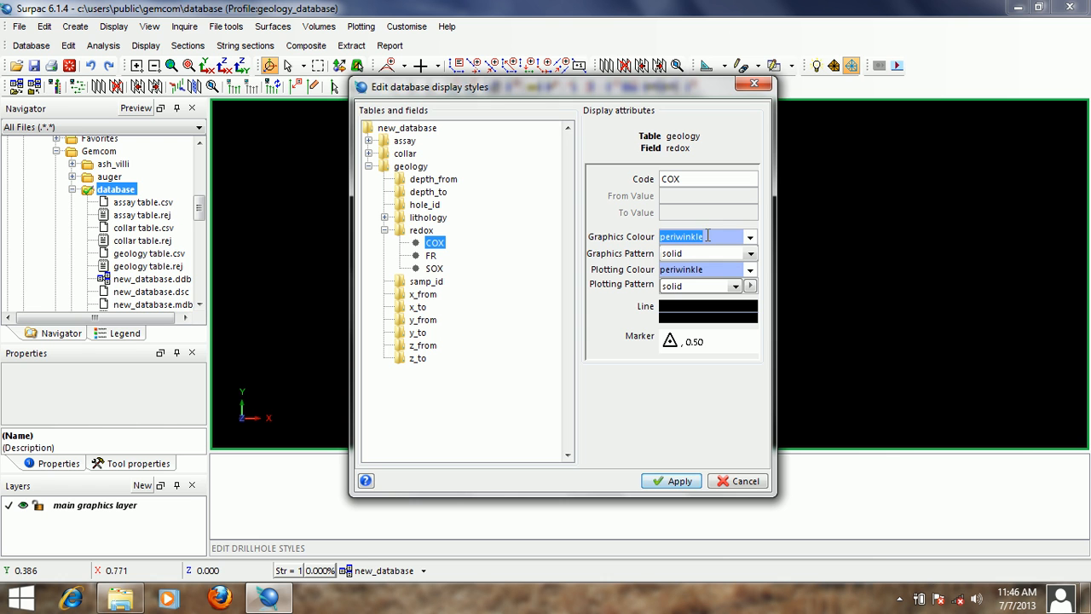
{"action": "type", "text": "red"}
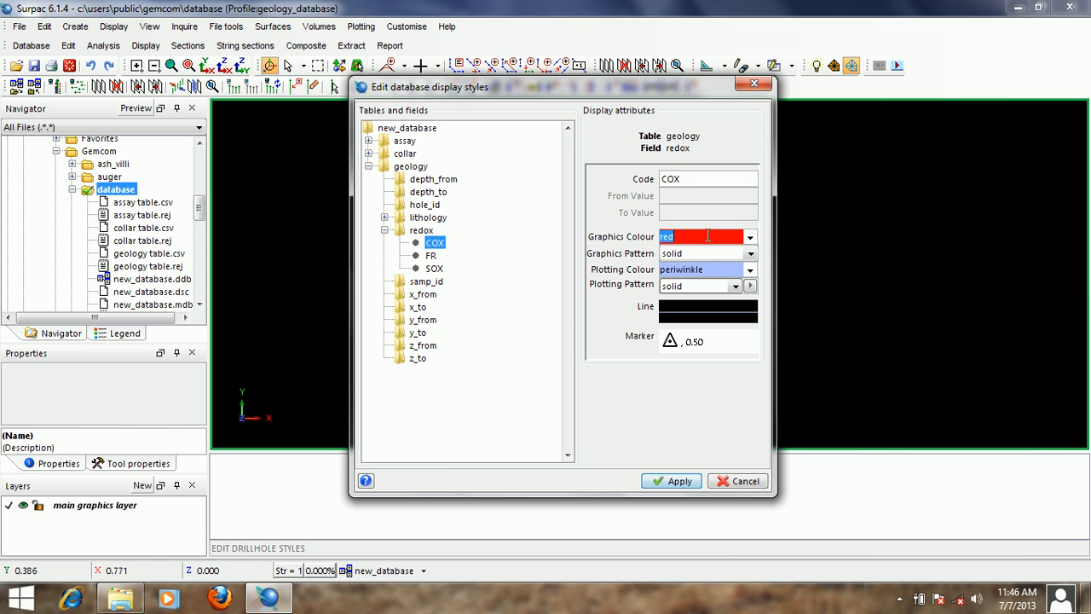
{"action": "right_click", "coordinate": [704, 236]}
{"action": "left_click", "coordinate": [725, 264]}
{"action": "right_click", "coordinate": [704, 269]}
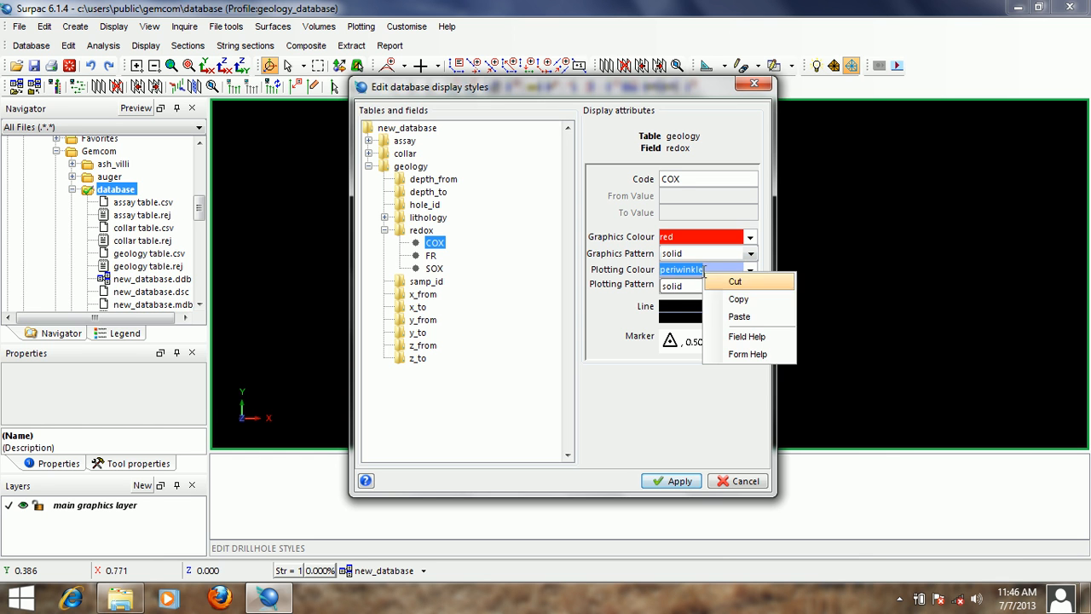
{"action": "left_click", "coordinate": [744, 320]}
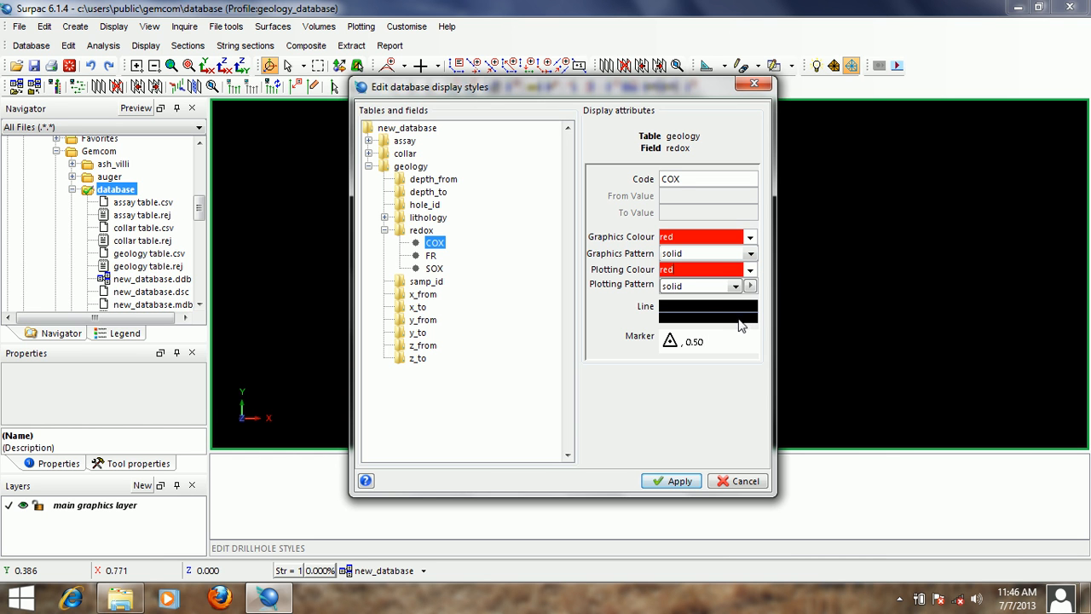
- Set the line thickness of the COX redox style to 3 in its line properties
{"action": "right_click", "coordinate": [709, 314]}
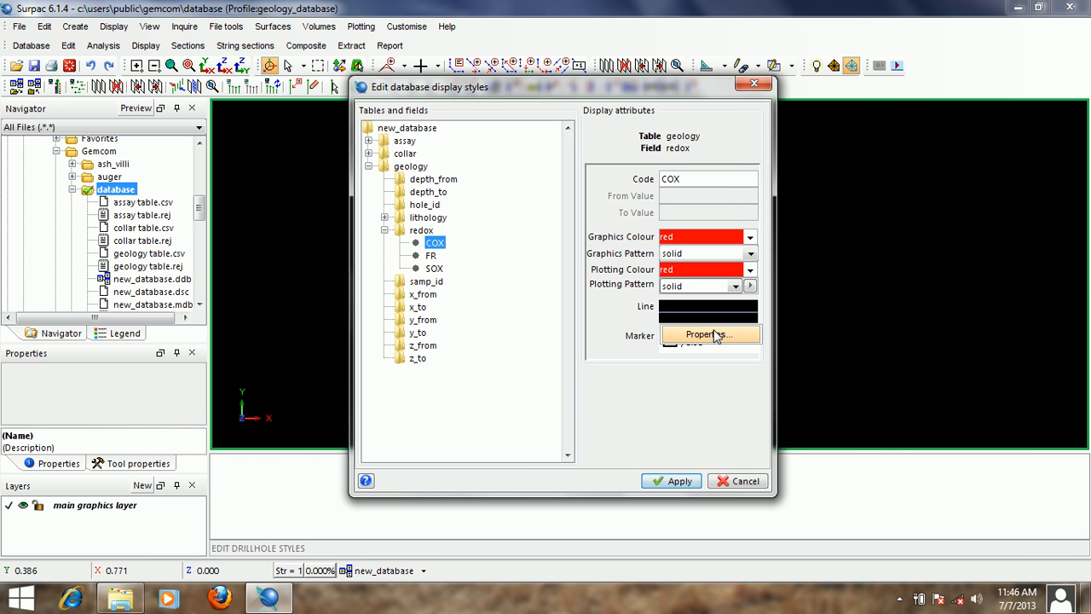
{"action": "left_click", "coordinate": [716, 335]}
{"action": "left_click", "coordinate": [560, 271]}
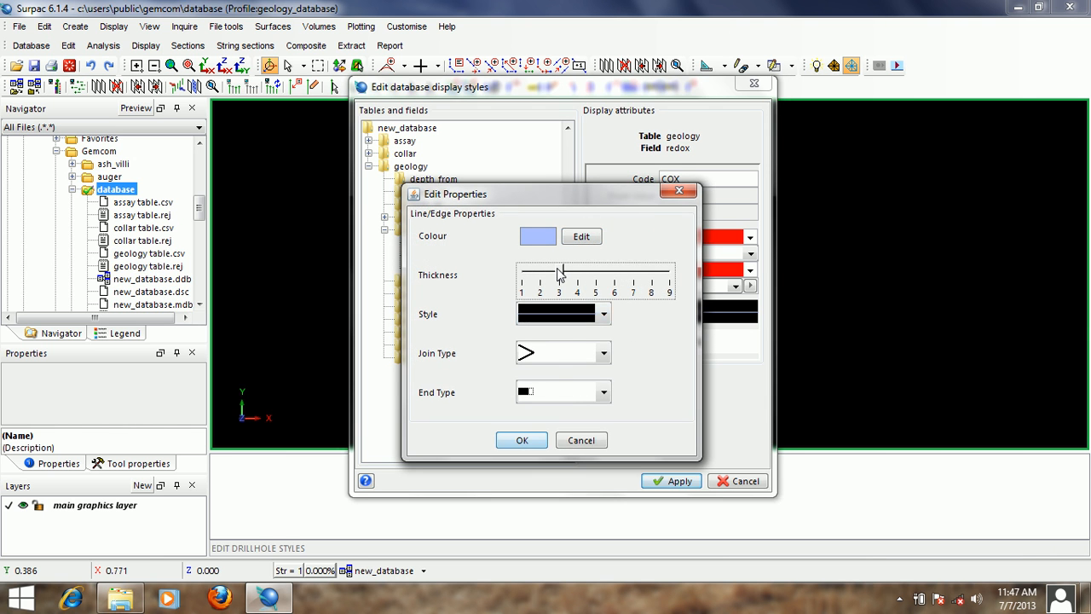
{"action": "left_click", "coordinate": [521, 440]}
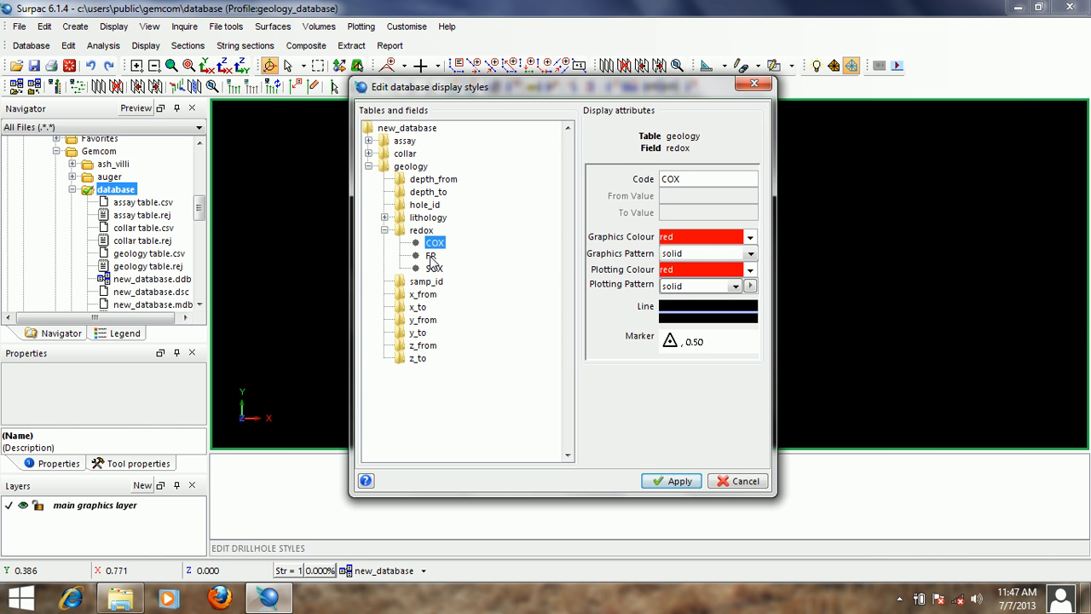
- Set both the graphics colour and the plotting colour of the FR redox style to blue
{"action": "left_click", "coordinate": [431, 255]}
{"action": "left_click", "coordinate": [702, 237]}
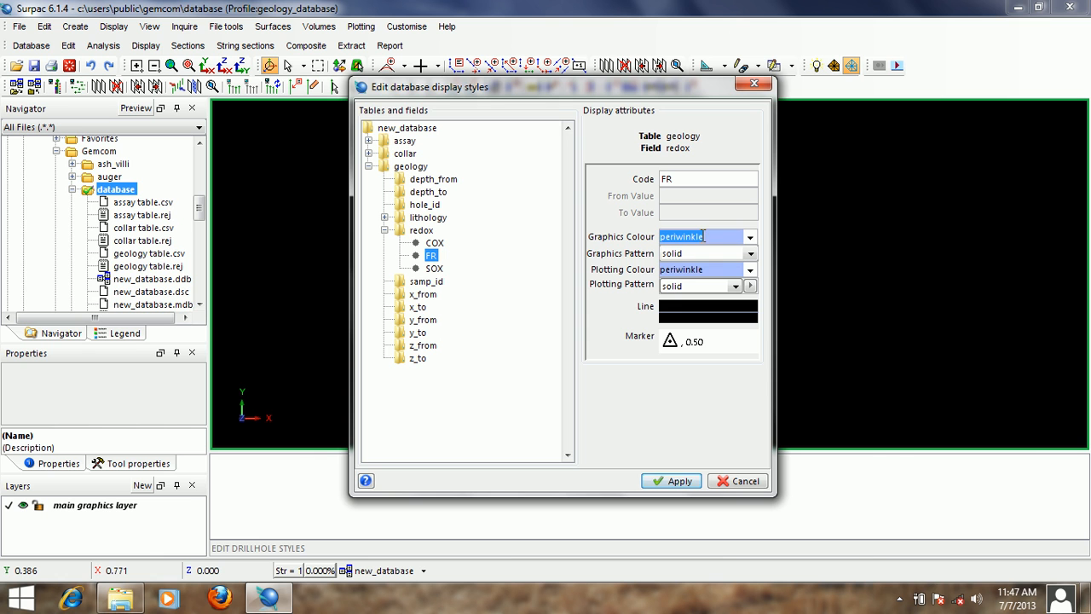
{"action": "type", "text": "blue"}
{"action": "right_click", "coordinate": [702, 237]}
{"action": "left_click", "coordinate": [723, 258]}
{"action": "left_click", "coordinate": [697, 271]}
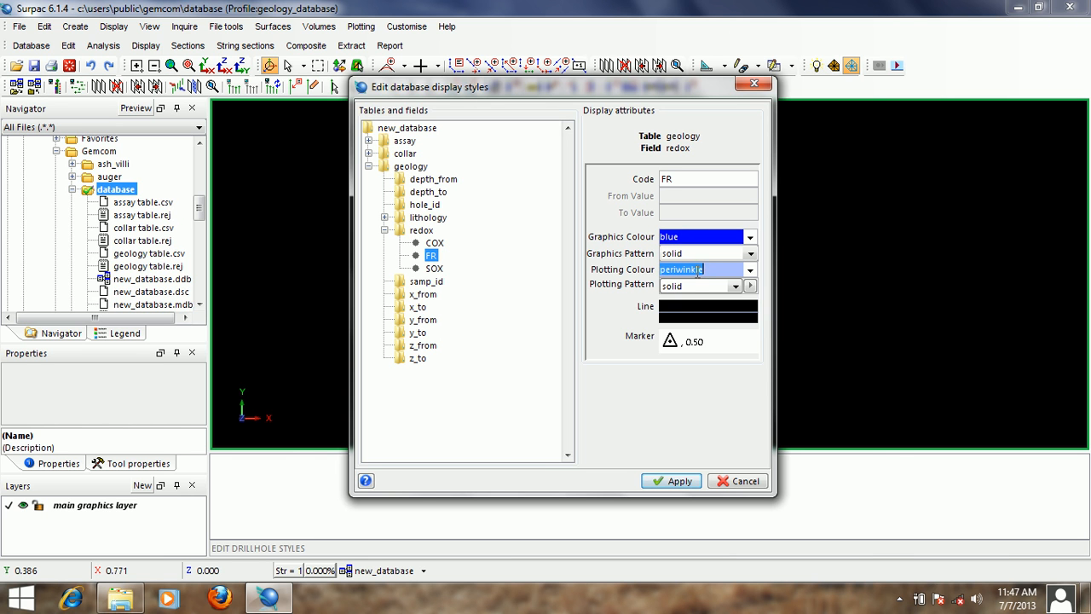
{"action": "right_click", "coordinate": [696, 271]}
{"action": "left_click", "coordinate": [724, 314]}
- Increase the line thickness of the FR redox style in its line properties
{"action": "right_click", "coordinate": [712, 336]}
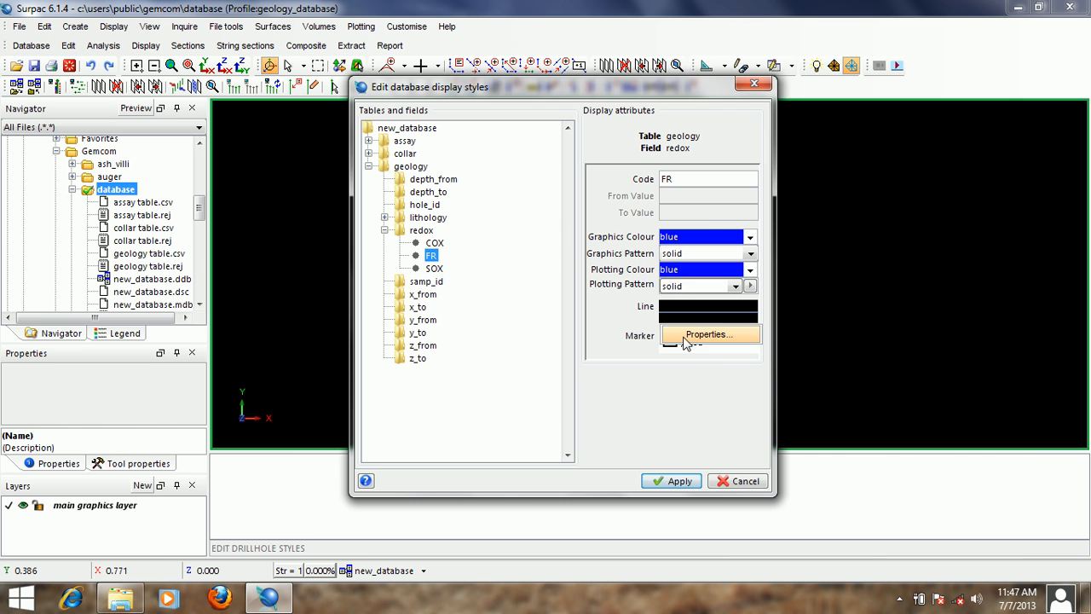
{"action": "left_click", "coordinate": [708, 335]}
{"action": "left_click", "coordinate": [561, 273]}
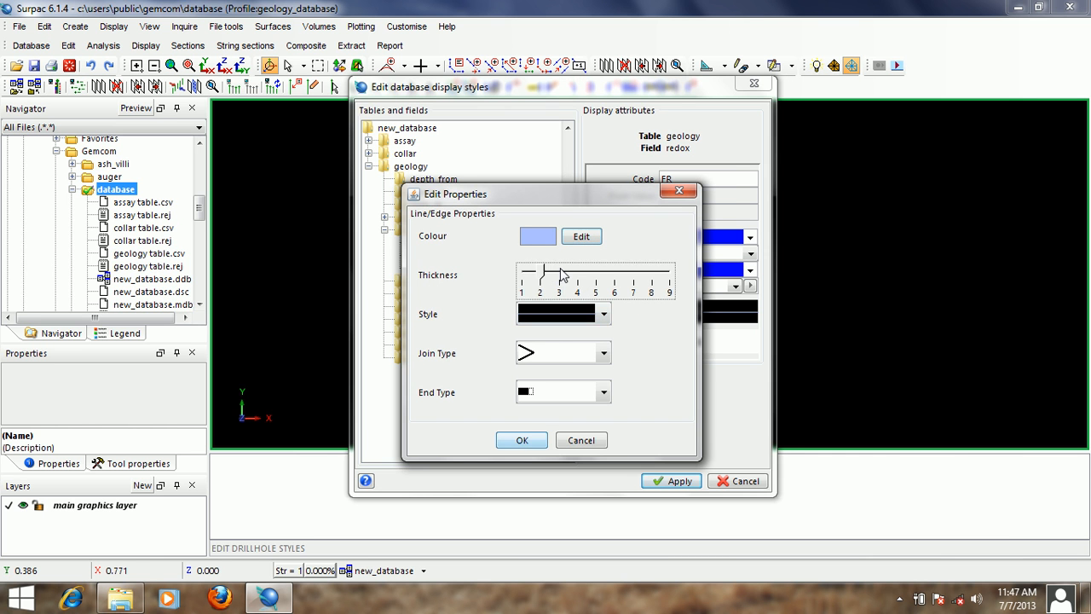
{"action": "left_click", "coordinate": [522, 440]}
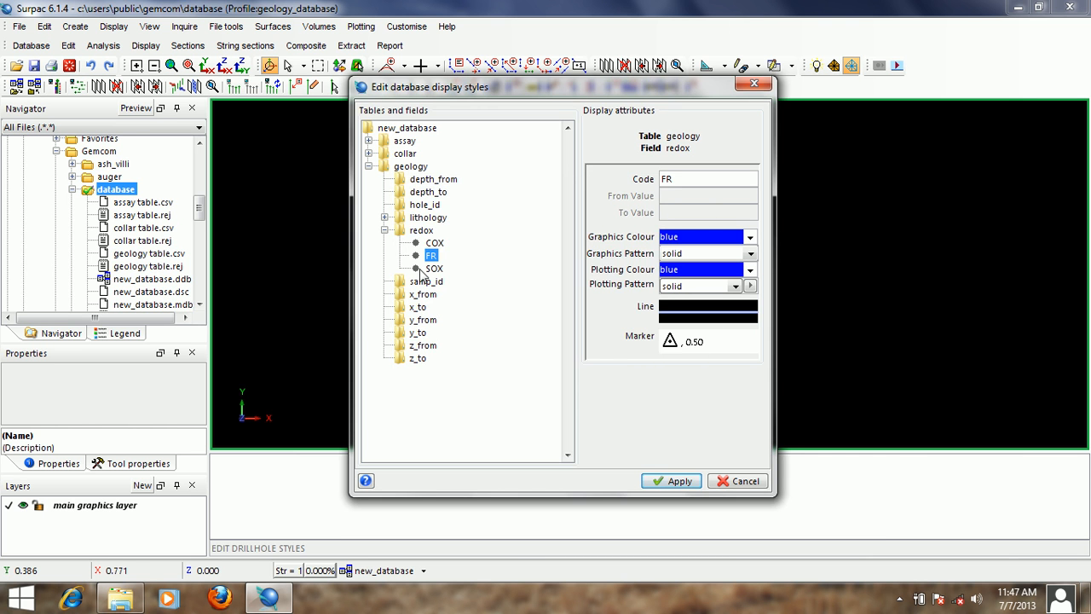
- Set both the graphics colour and the plotting colour of the SOX redox style to yellow
{"action": "left_click", "coordinate": [432, 268]}
{"action": "double_click", "coordinate": [703, 237]}
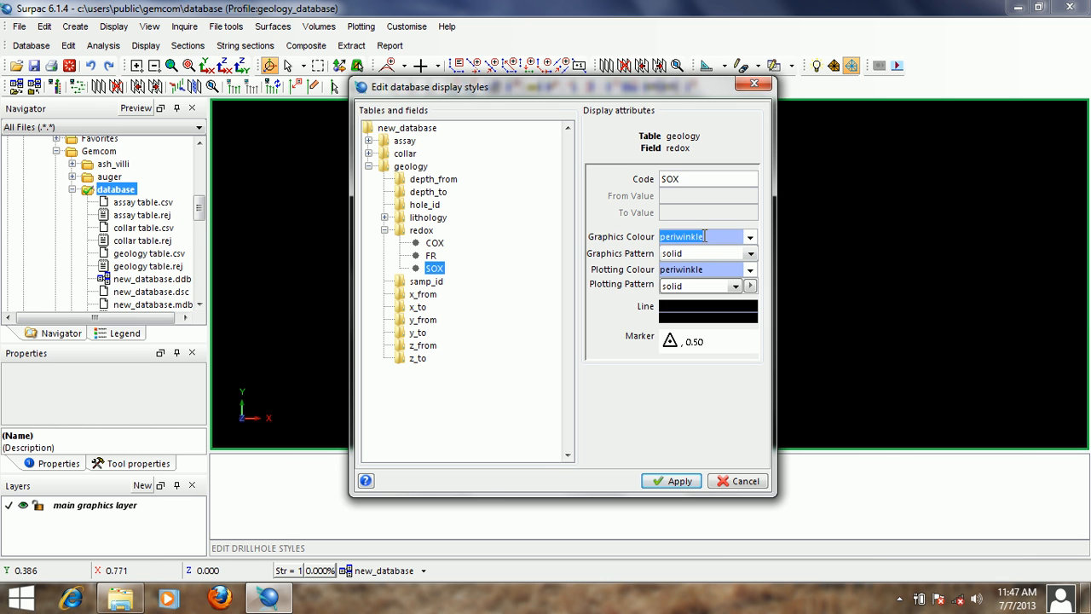
{"action": "type", "text": "yellow"}
{"action": "double_click", "coordinate": [704, 236]}
{"action": "right_click", "coordinate": [704, 236]}
{"action": "left_click", "coordinate": [734, 264]}
{"action": "double_click", "coordinate": [708, 271]}
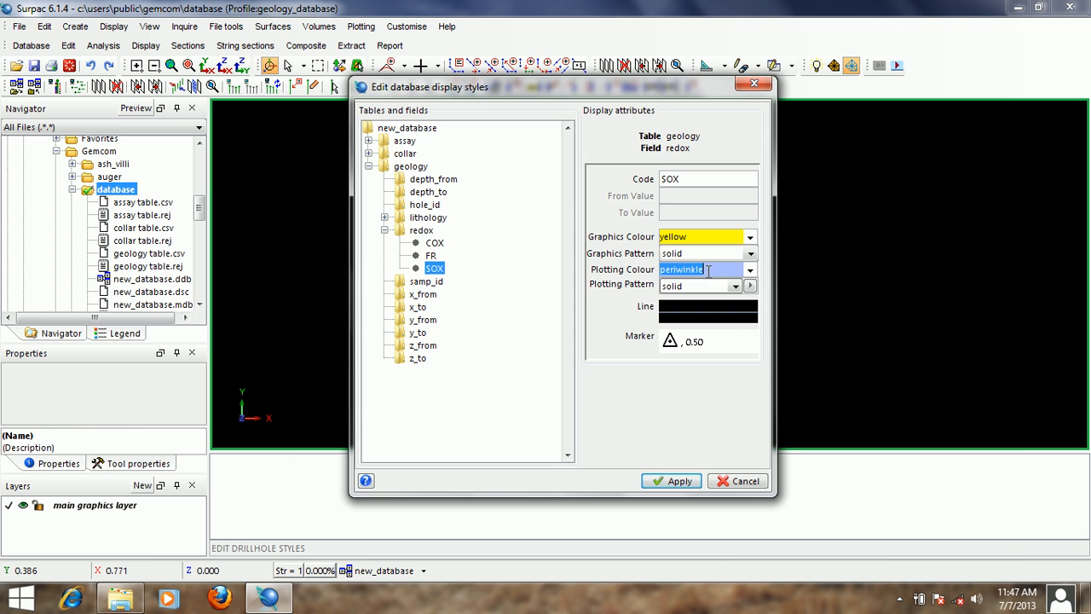
{"action": "right_click", "coordinate": [707, 272]}
{"action": "left_click", "coordinate": [743, 316]}
- Set the line thickness of the SOX redox style to 3 in its line properties
{"action": "left_click", "coordinate": [714, 319]}
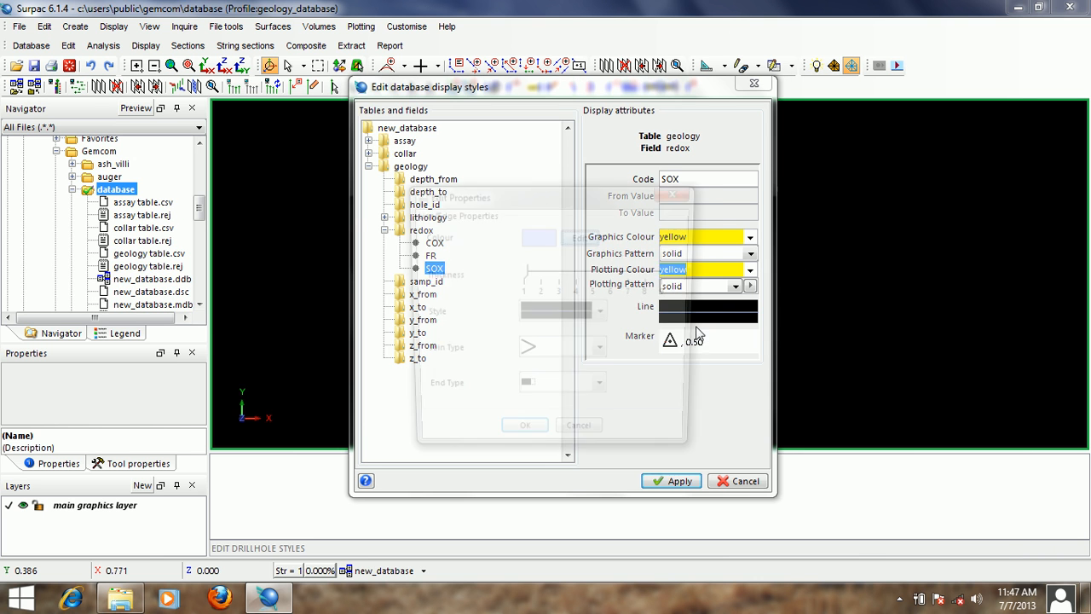
{"action": "left_click", "coordinate": [556, 275]}
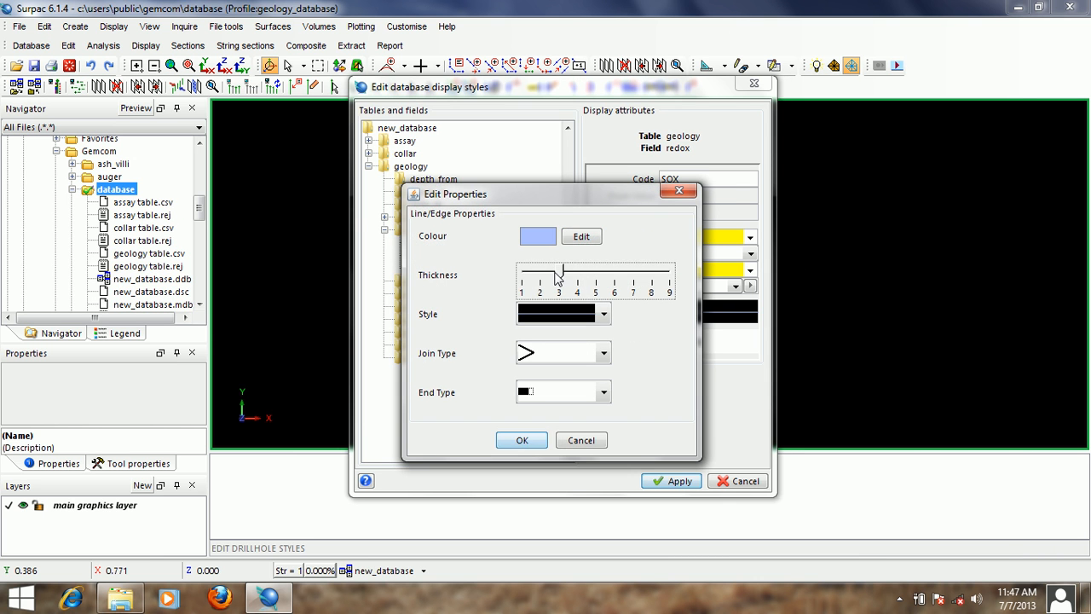
{"action": "left_click", "coordinate": [521, 440]}
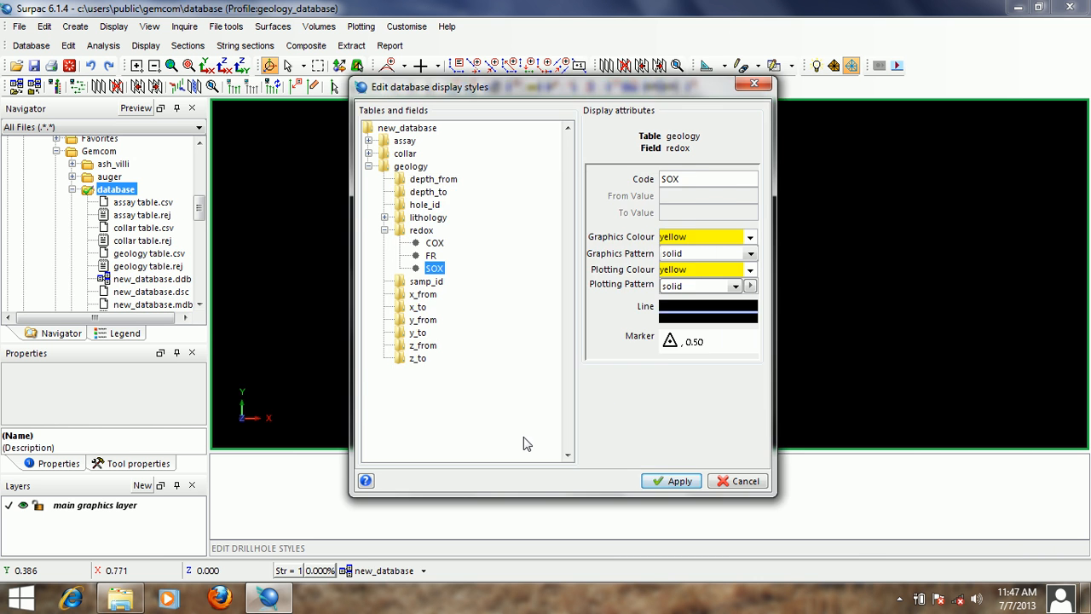
- Collapse the redox field and the geology table, and apply the edited database display styles
{"action": "left_click", "coordinate": [385, 230]}
{"action": "left_click", "coordinate": [368, 167]}
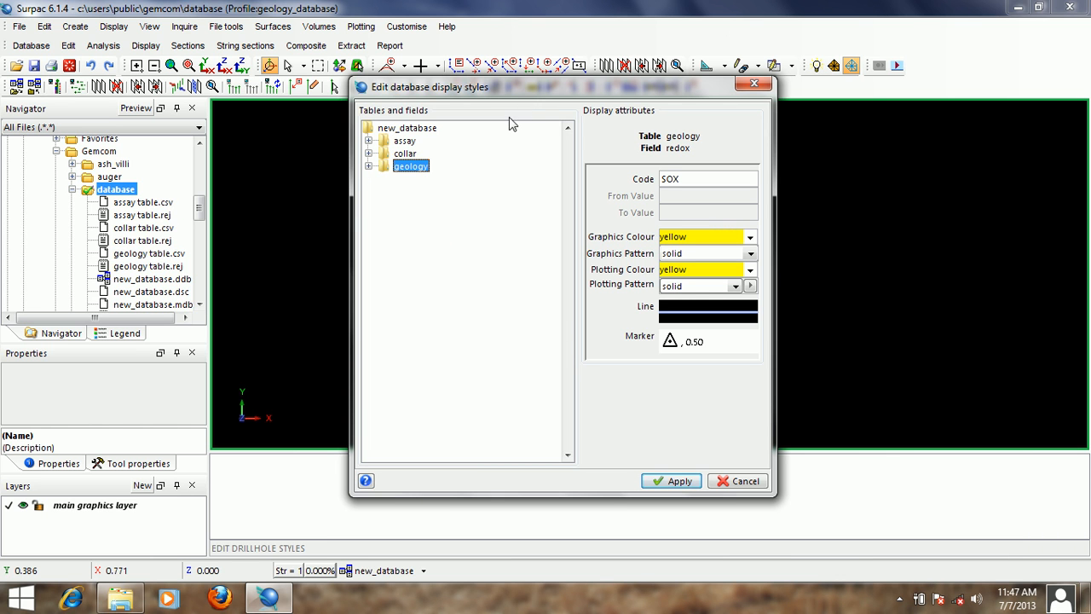
{"action": "left_click_drag", "start_coordinate": [545, 87], "coordinate": [568, 43]}
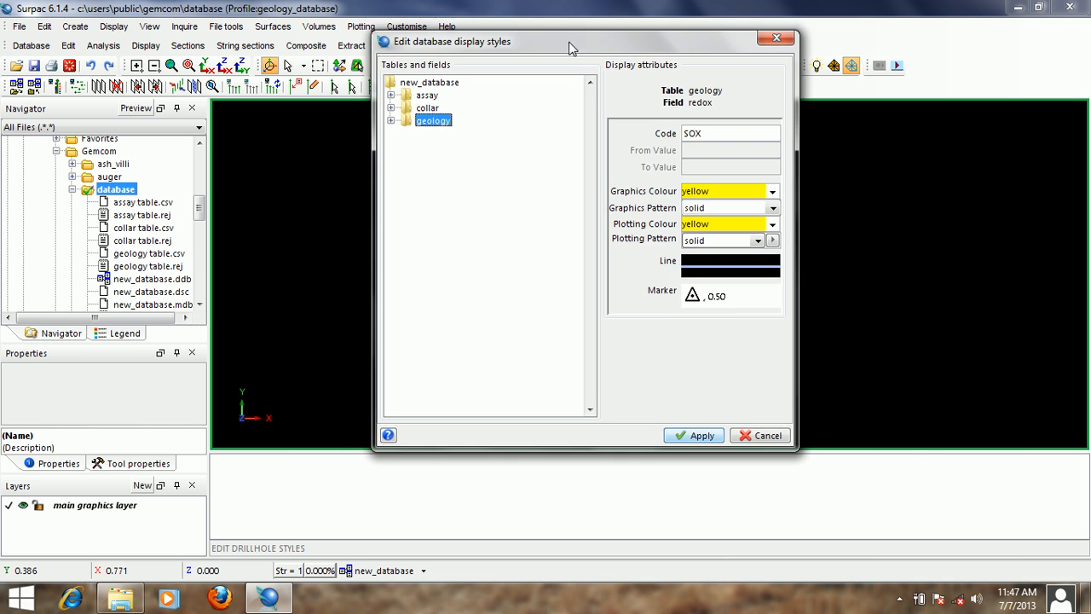
{"action": "left_click", "coordinate": [693, 435]}
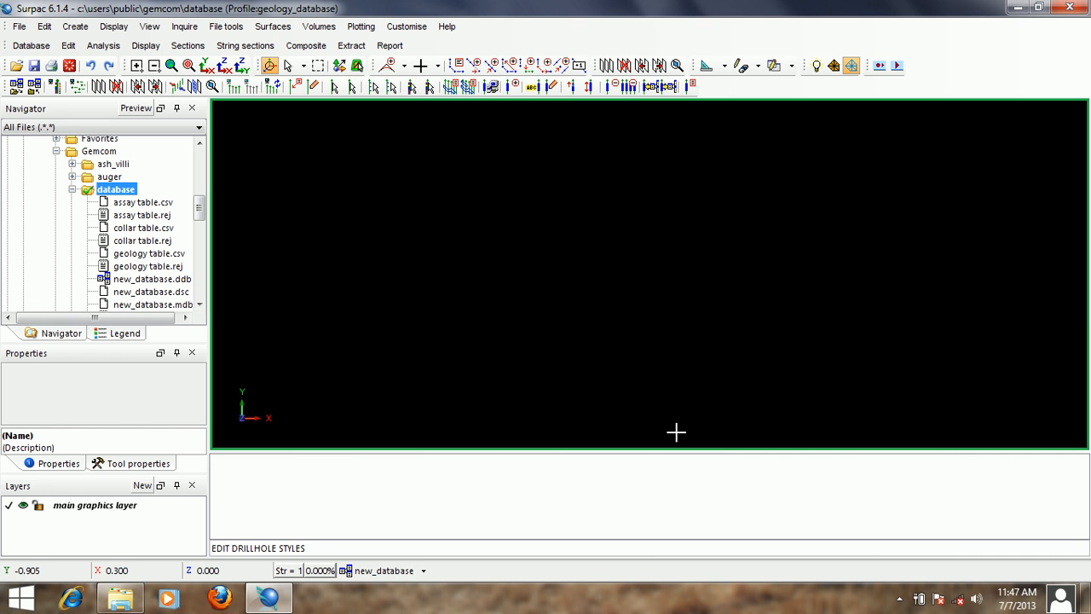
- Display the new_database drillholes with traces coloured by the assay table's au_ave_ppm field, leaving the collar query constraint empty
{"action": "left_click", "coordinate": [372, 571]}
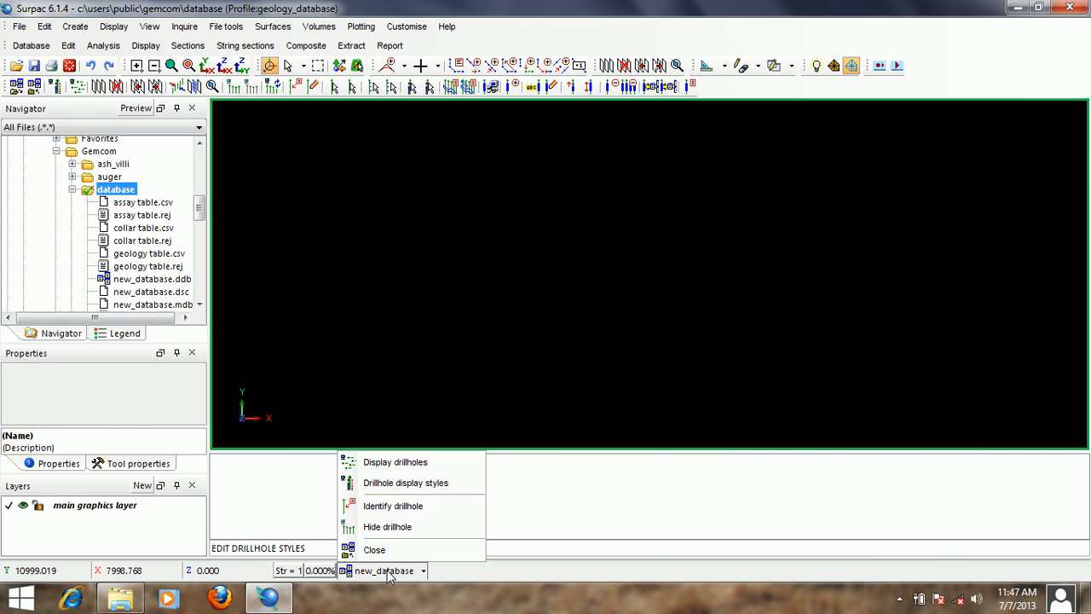
{"action": "left_click", "coordinate": [423, 467]}
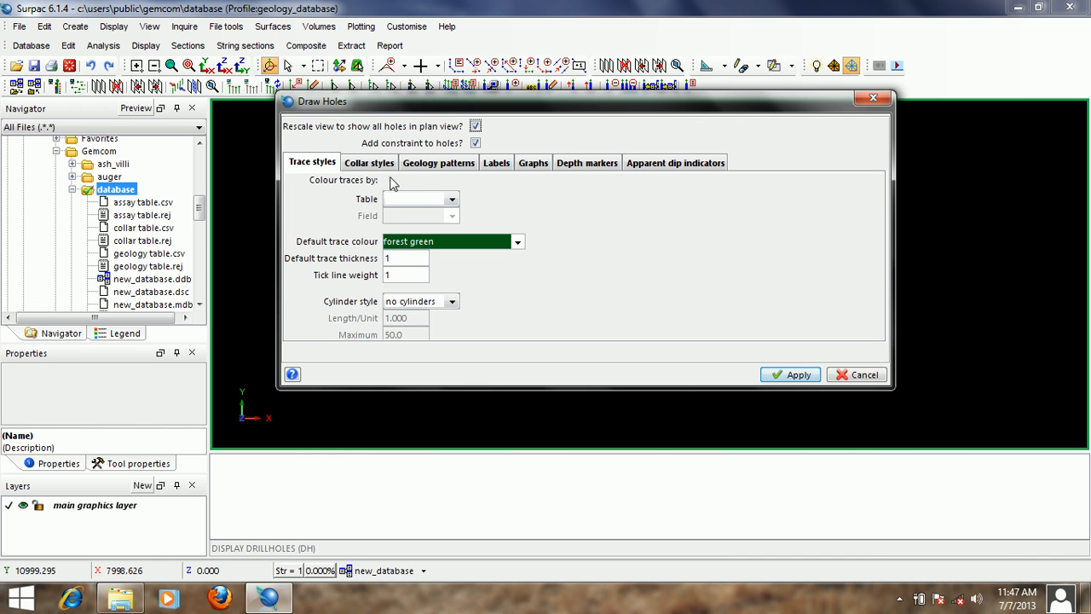
{"action": "left_click", "coordinate": [452, 201]}
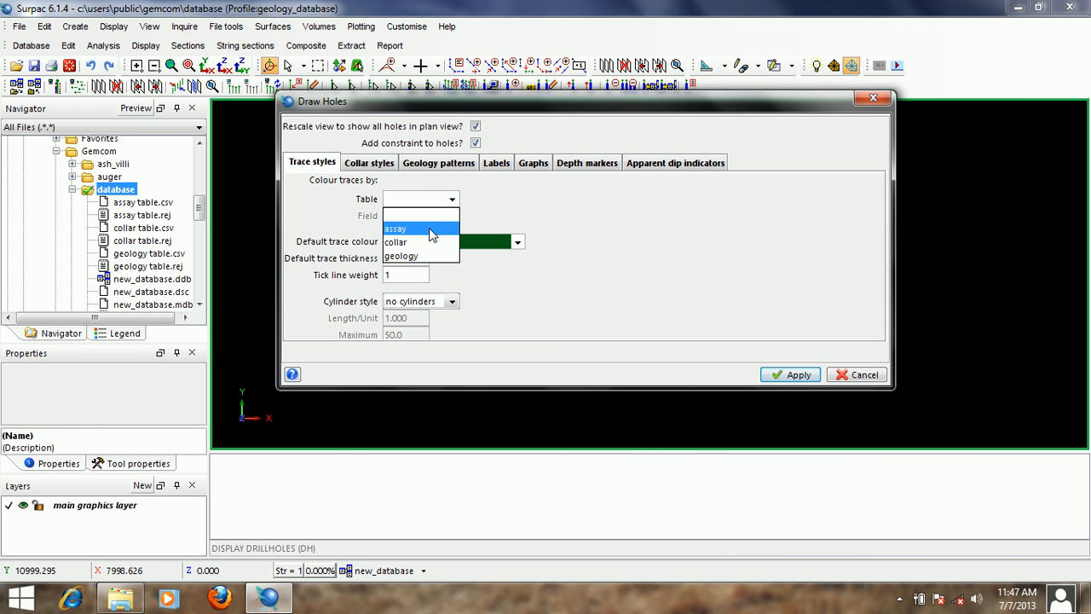
{"action": "left_click", "coordinate": [432, 230]}
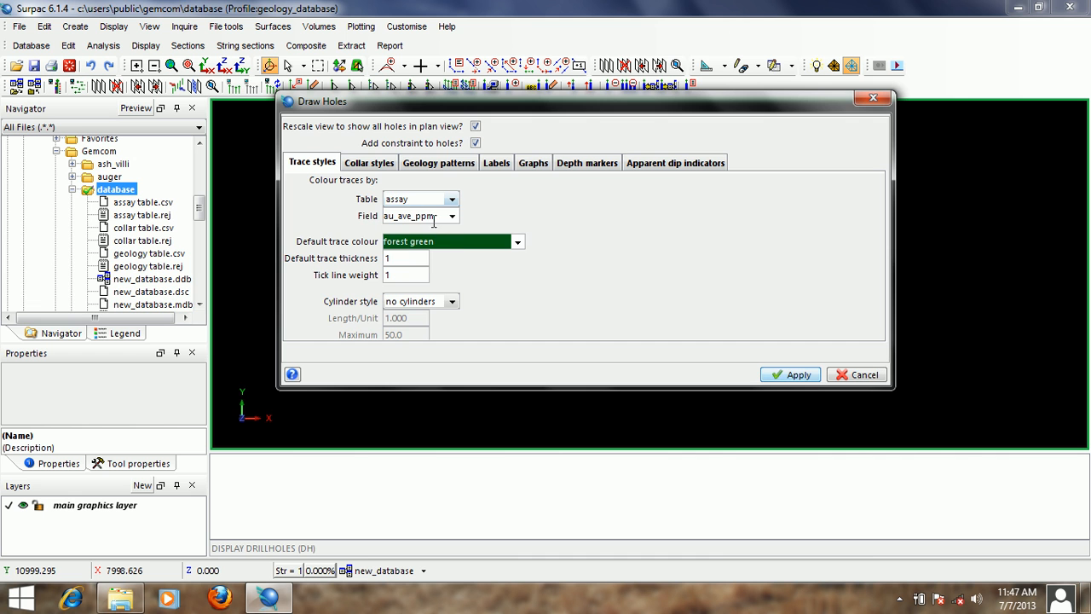
{"action": "left_click", "coordinate": [790, 376]}
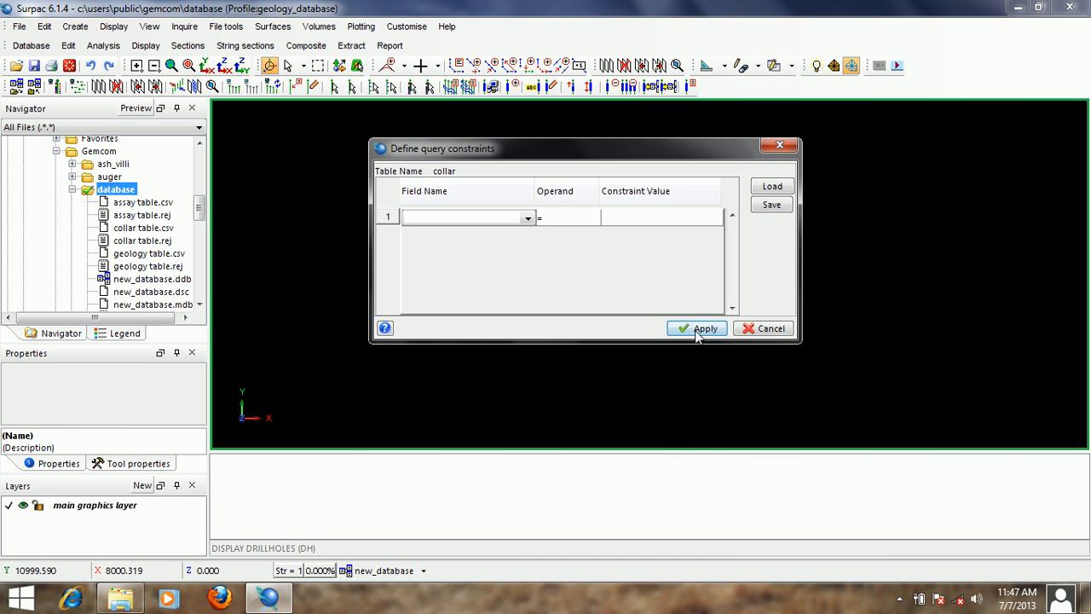
{"action": "left_click", "coordinate": [697, 328]}
- Examine the au_ave_ppm grade colours along the drillhole traces in a tilted 3D view, close up and from afar
{"action": "right_click_drag", "start_coordinate": [607, 349], "coordinate": [595, 267]}
{"action": "scroll", "coordinate": [594, 267], "scroll_direction": "up", "scroll_amount": 8}
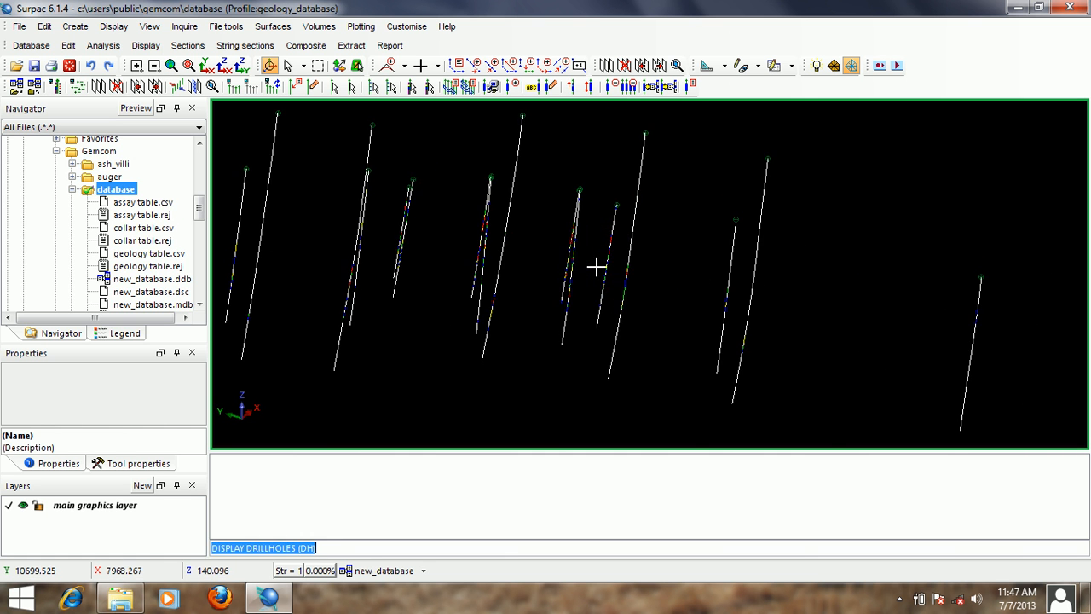
{"action": "scroll", "coordinate": [596, 267], "scroll_direction": "up", "scroll_amount": 4}
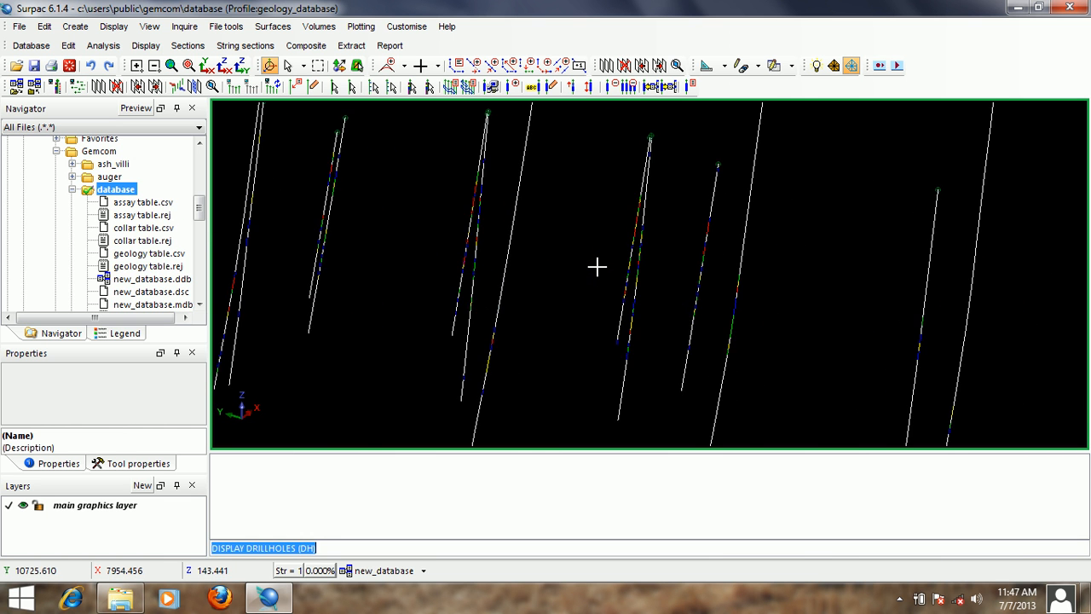
{"action": "scroll", "coordinate": [682, 212], "scroll_direction": "down", "scroll_amount": 2}
{"action": "scroll", "coordinate": [681, 212], "scroll_direction": "down", "scroll_amount": 2}
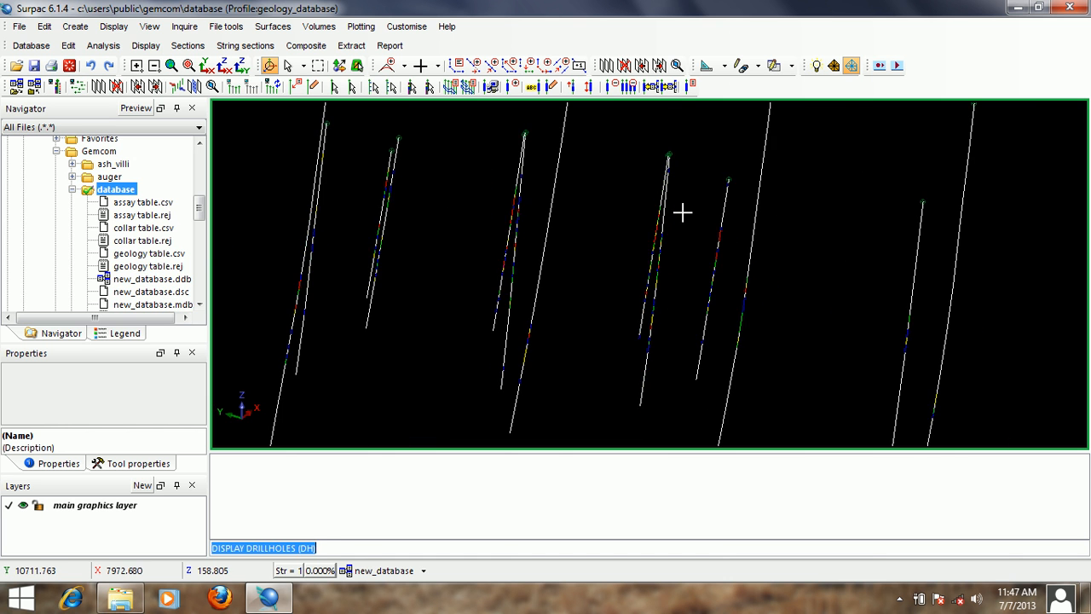
{"action": "scroll", "coordinate": [647, 235], "scroll_direction": "up", "scroll_amount": 3}
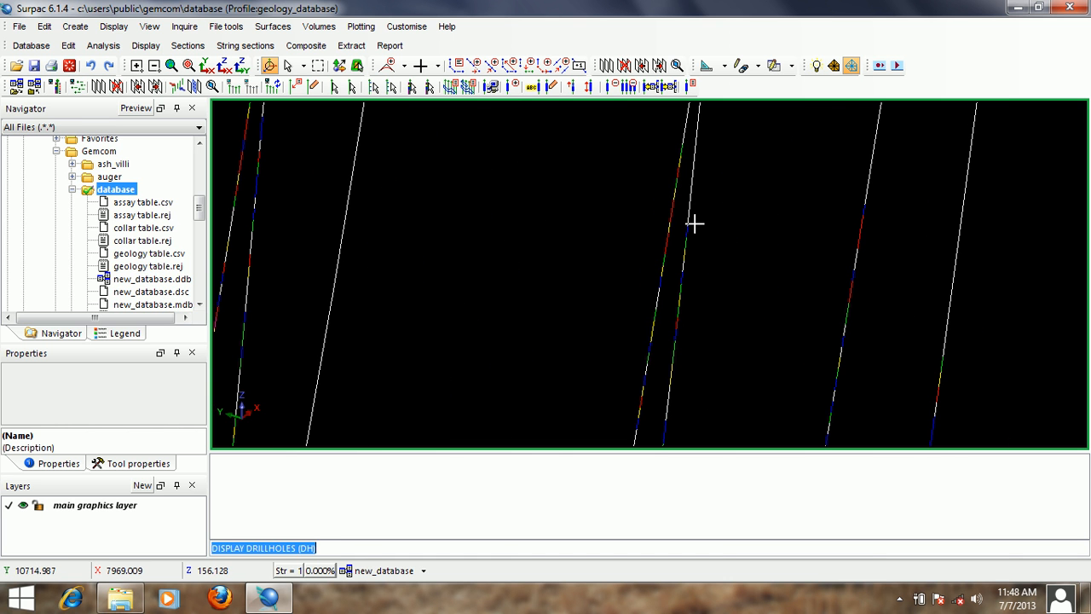
{"action": "scroll", "coordinate": [694, 223], "scroll_direction": "down", "scroll_amount": 3}
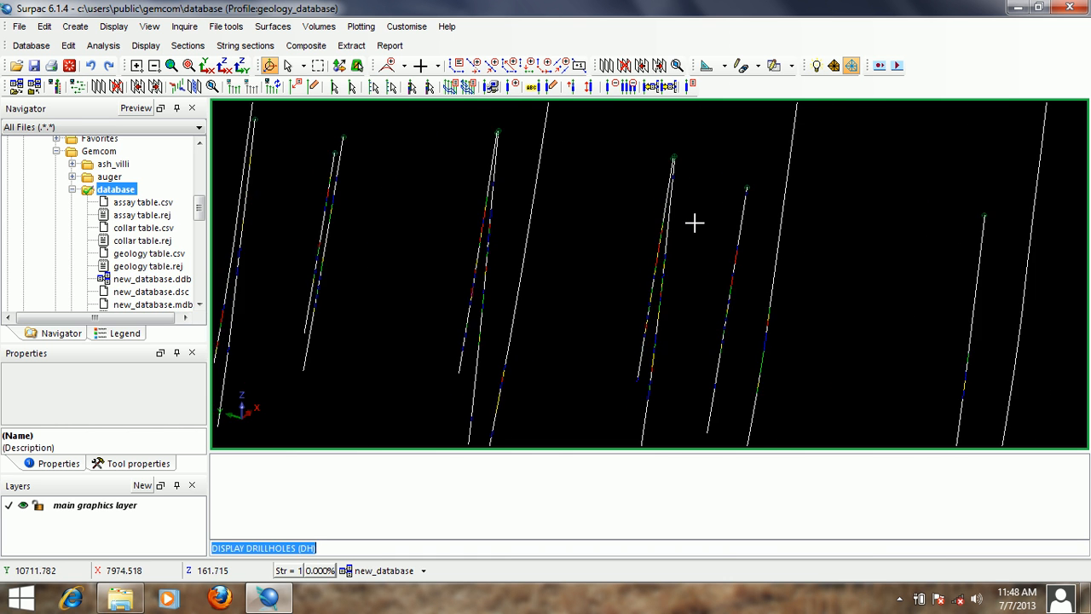
{"action": "scroll", "coordinate": [476, 215], "scroll_direction": "up", "scroll_amount": 3}
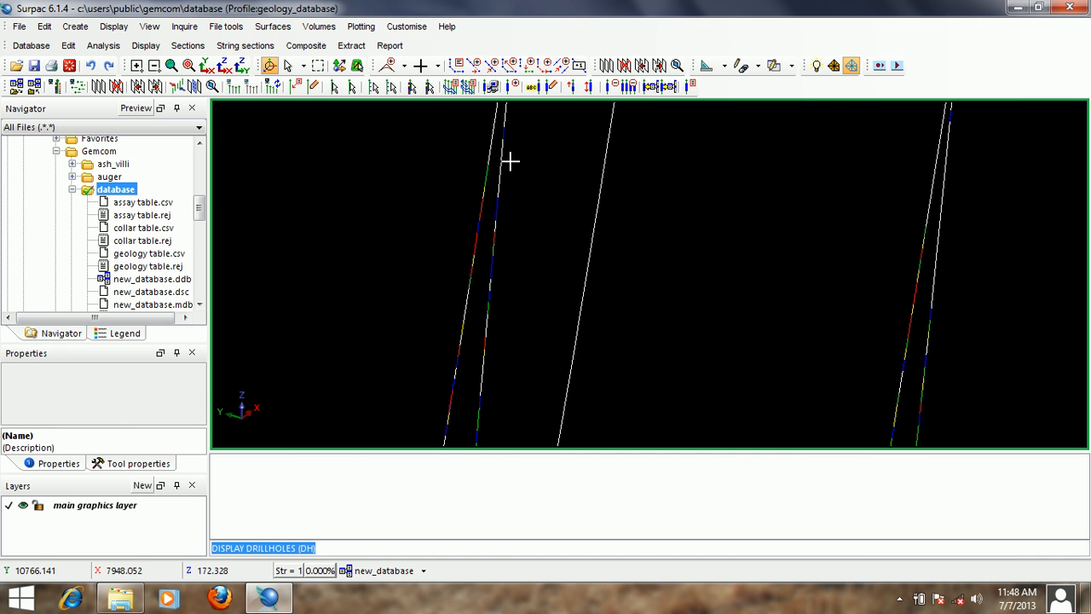
{"action": "scroll", "coordinate": [716, 220], "scroll_direction": "down", "scroll_amount": 5}
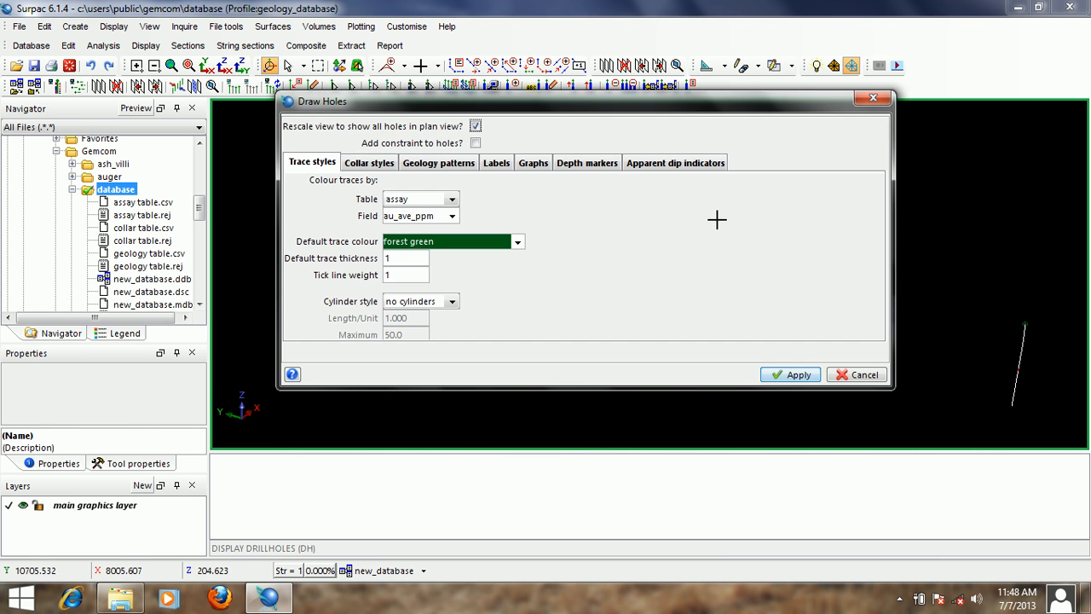
- Redisplay the drillholes without a constraint, with traces coloured by the geology table's lithology field
{"action": "left_click", "coordinate": [453, 199]}
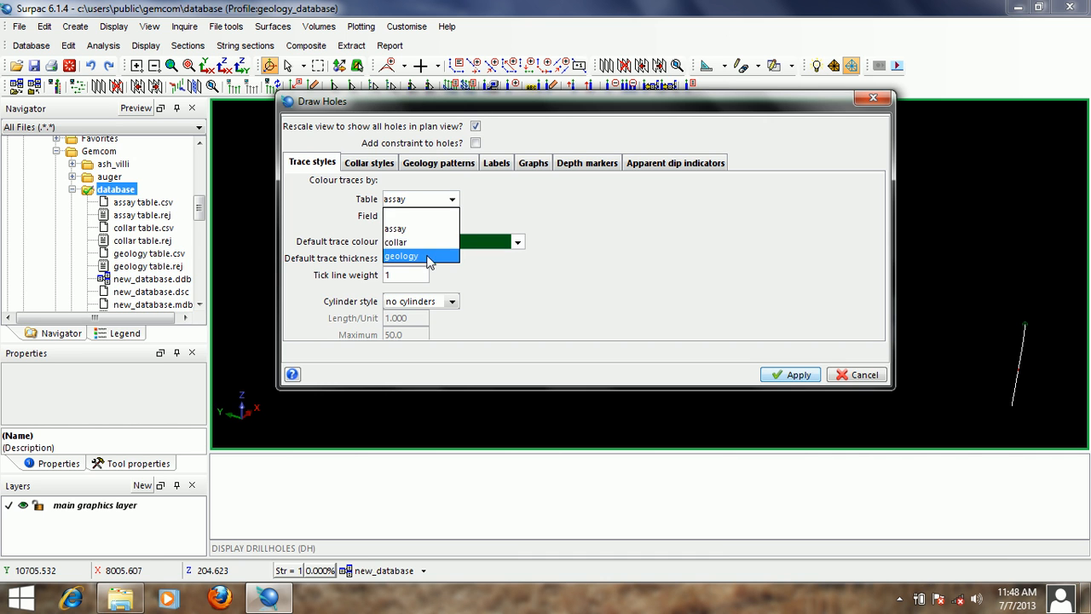
{"action": "left_click", "coordinate": [427, 256]}
{"action": "left_click", "coordinate": [452, 215]}
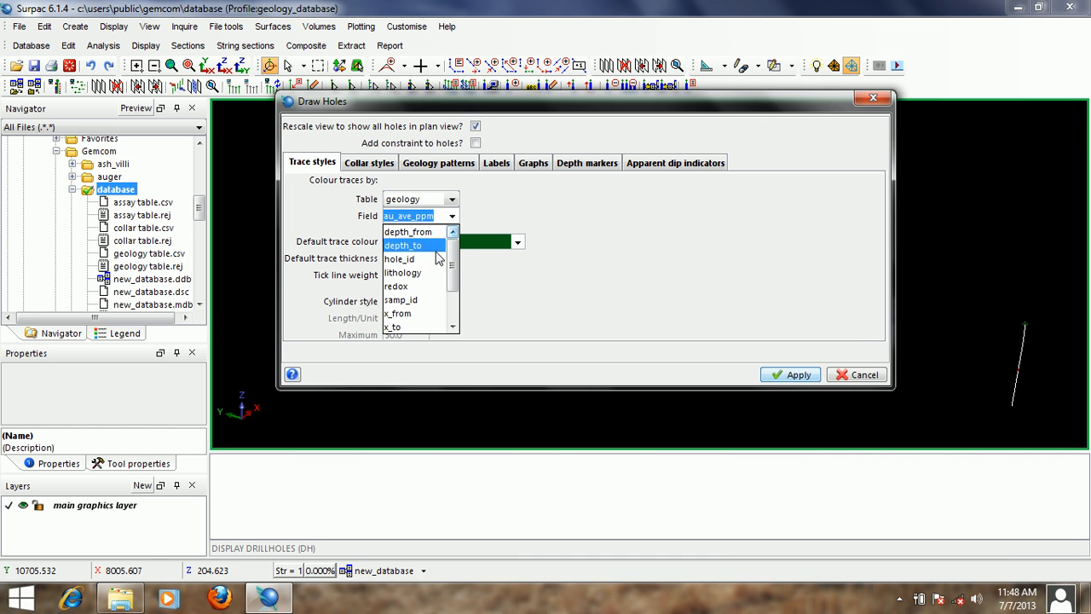
{"action": "left_click", "coordinate": [421, 272]}
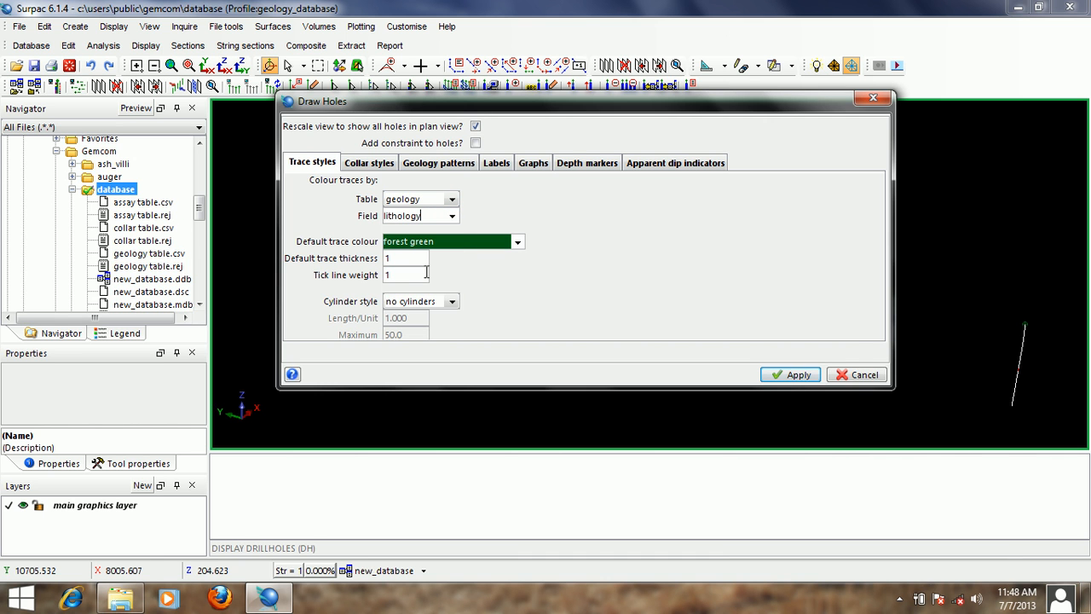
{"action": "left_click", "coordinate": [792, 375]}
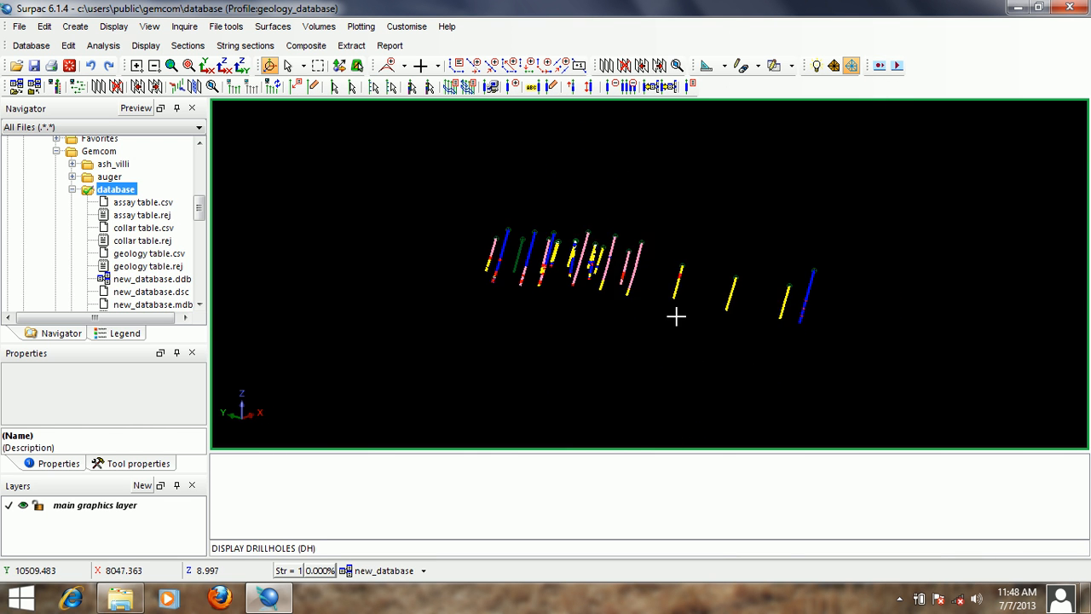
- Redisplay the drillholes with traces coloured by the geology table's redox field
{"action": "left_click_drag", "start_coordinate": [676, 317], "coordinate": [636, 302]}
{"action": "scroll", "coordinate": [619, 256], "scroll_direction": "up", "scroll_amount": 6}
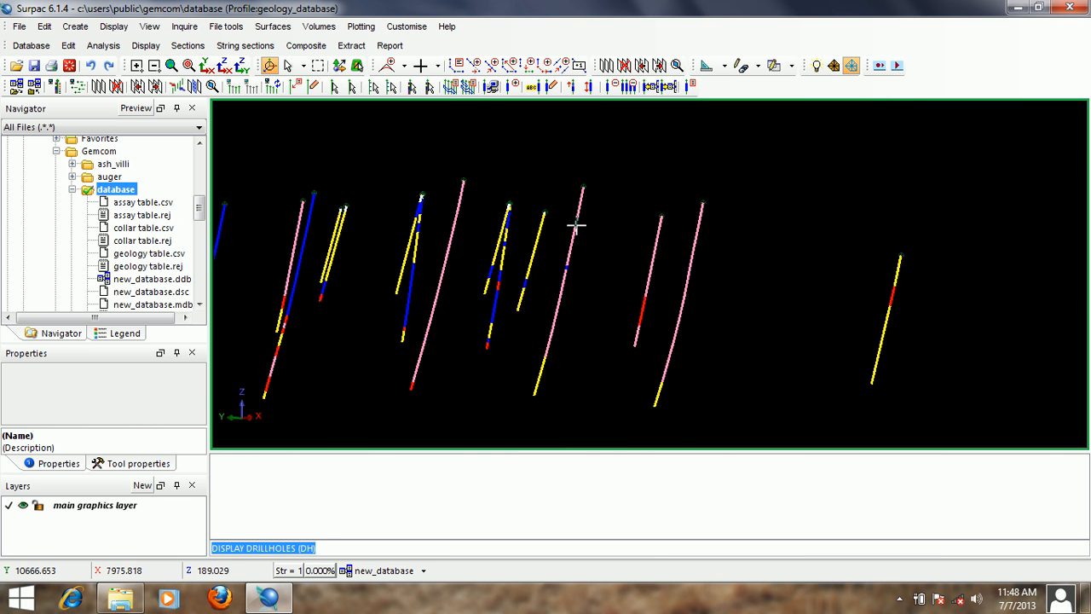
{"action": "left_click_drag", "start_coordinate": [576, 224], "coordinate": [479, 304]}
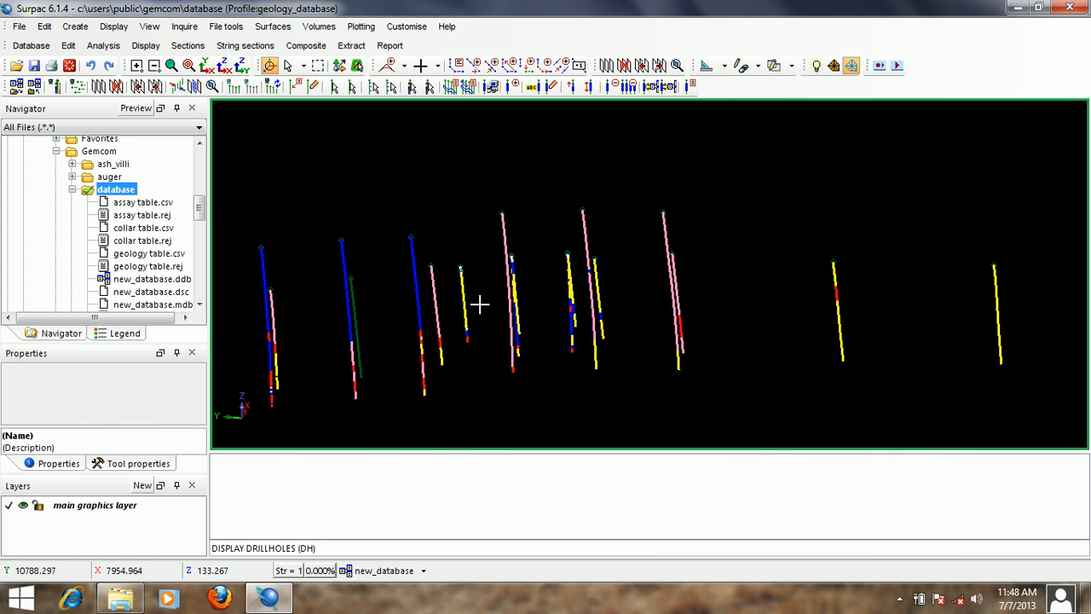
{"action": "key", "text": "Return"}
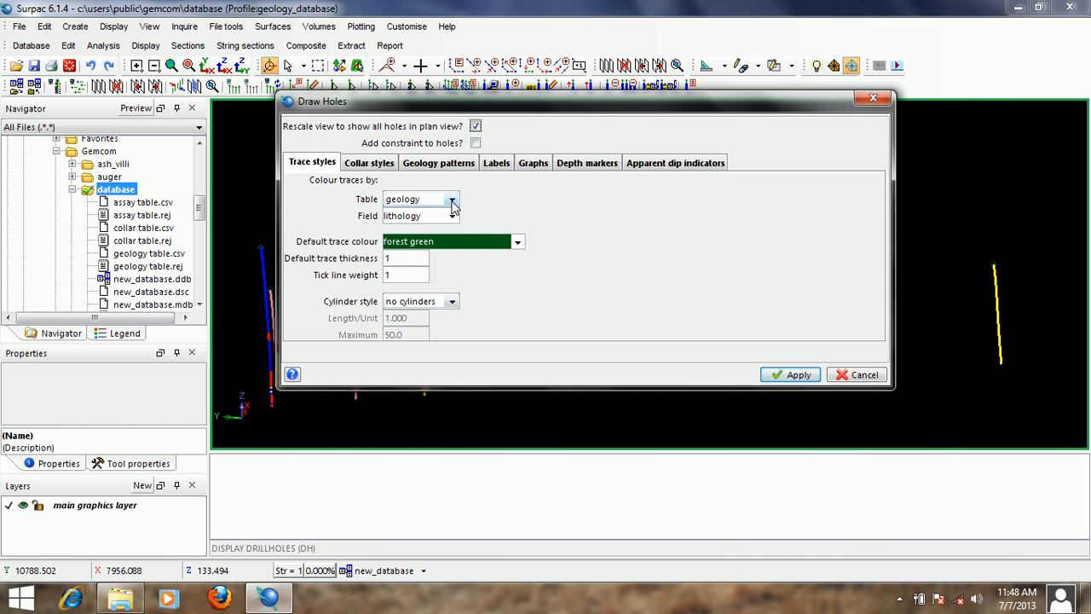
{"action": "left_click", "coordinate": [452, 217]}
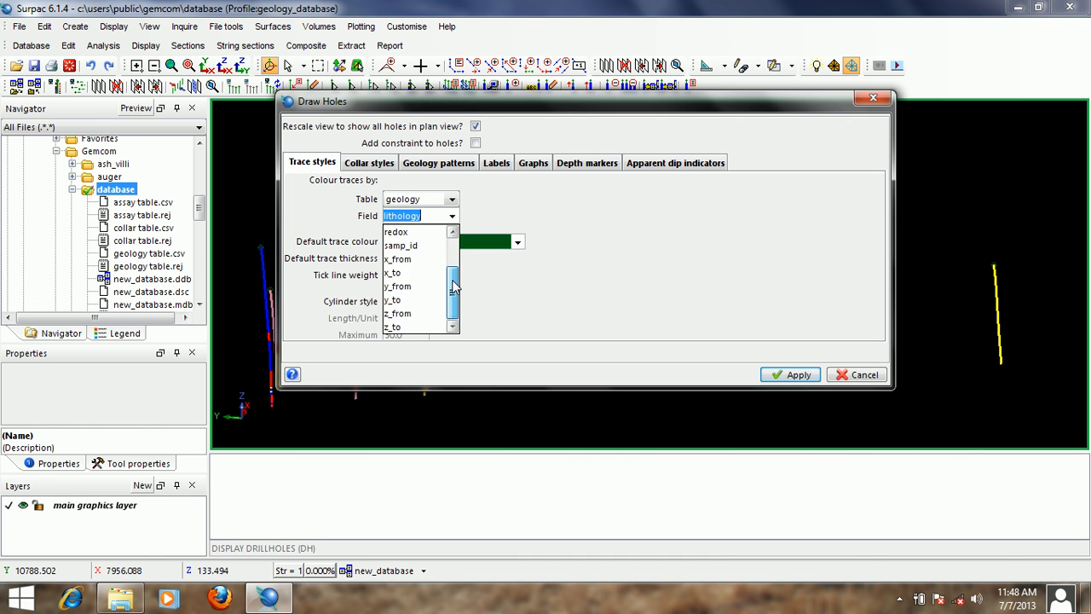
{"action": "scroll", "coordinate": [431, 250], "scroll_direction": "up", "scroll_amount": 1}
{"action": "left_click", "coordinate": [408, 259]}
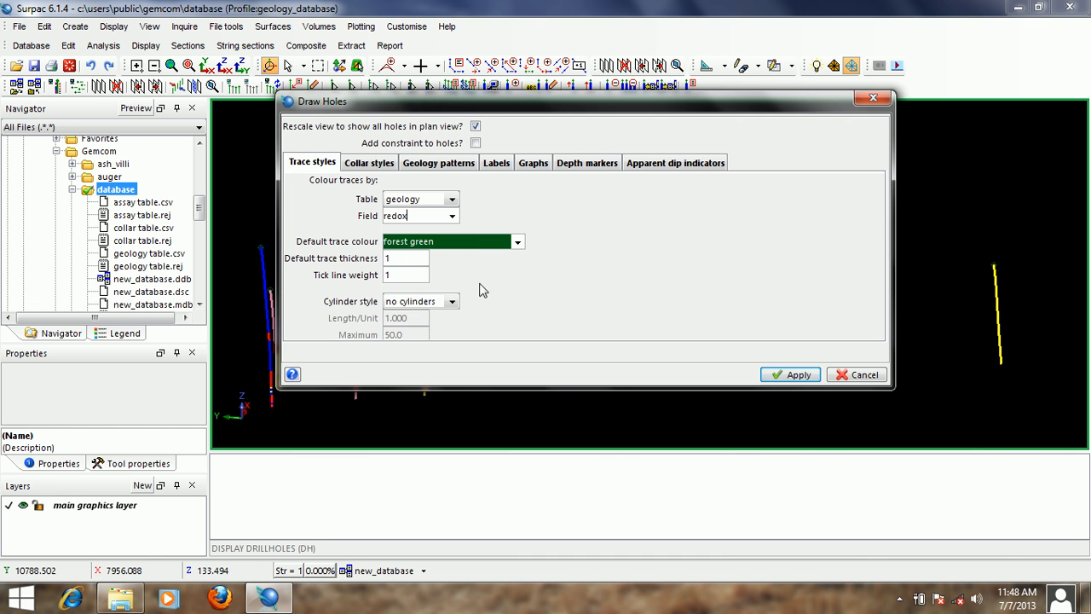
{"action": "left_click", "coordinate": [792, 374]}
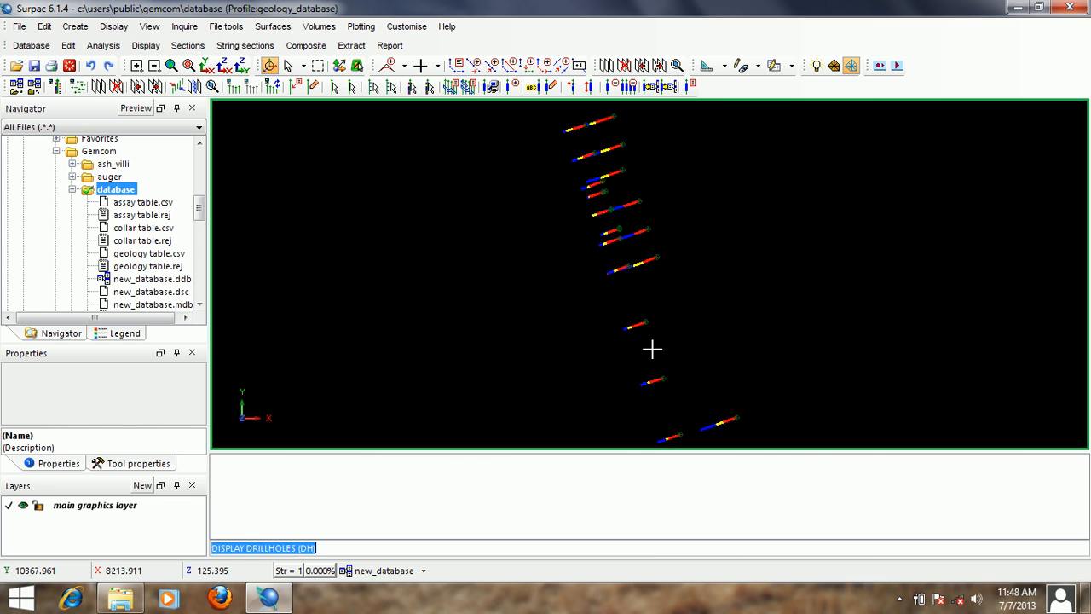
- Examine the redox colour intervals along the drillhole traces from several 3D viewing angles
{"action": "left_click_drag", "start_coordinate": [652, 348], "coordinate": [709, 303]}
{"action": "scroll", "coordinate": [597, 259], "scroll_direction": "up", "scroll_amount": 2}
{"action": "scroll", "coordinate": [599, 259], "scroll_direction": "up", "scroll_amount": 2}
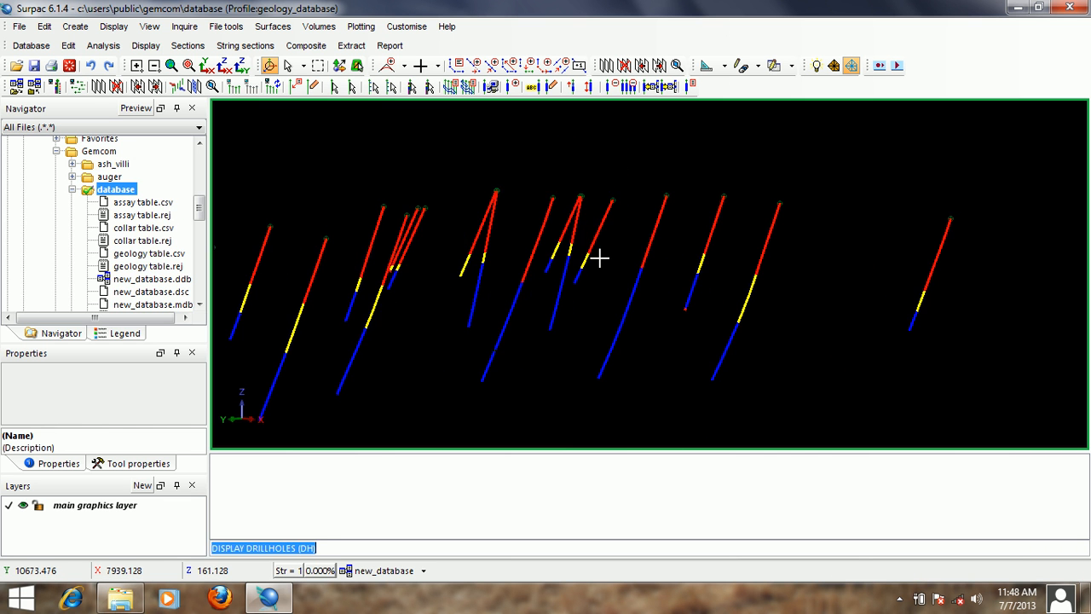
{"action": "left_click_drag", "start_coordinate": [603, 259], "coordinate": [651, 279]}
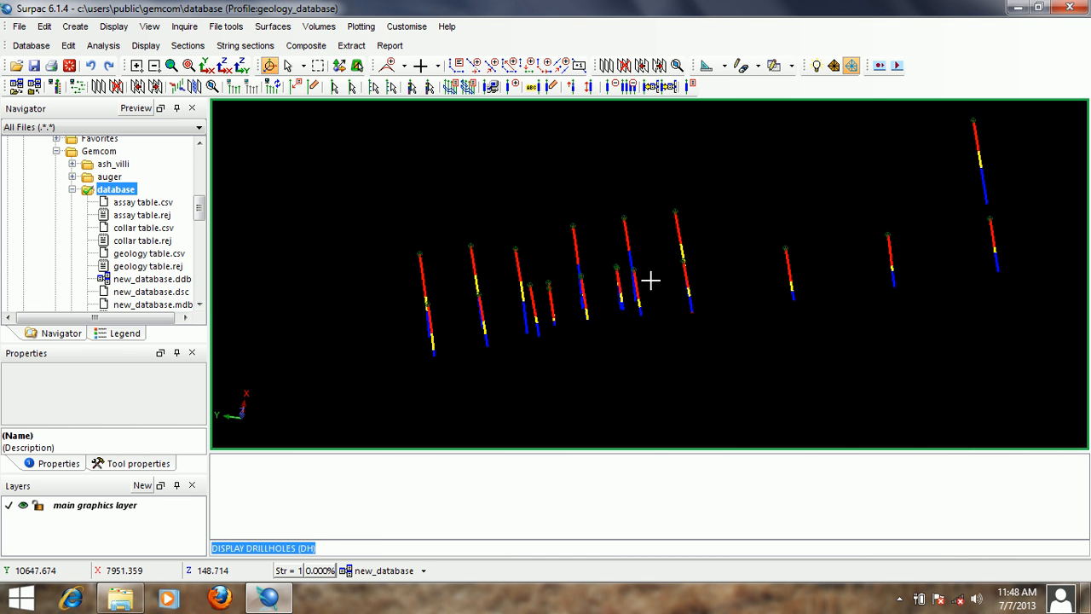
{"action": "mouse_move", "coordinate": [650, 279]}
{"action": "left_mouse_down"}
{"action": "mouse_move", "coordinate": [622, 253]}
{"action": "mouse_move", "coordinate": [648, 253]}
{"action": "mouse_move", "coordinate": [640, 261]}
{"action": "left_mouse_up"}
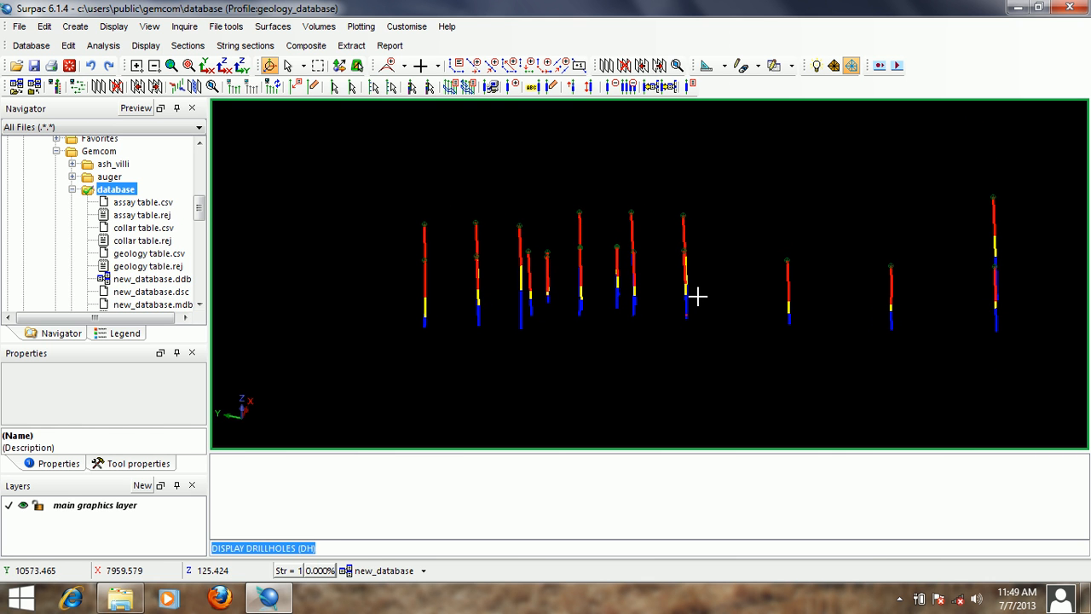
{"action": "left_click_drag", "start_coordinate": [696, 295], "coordinate": [659, 290]}
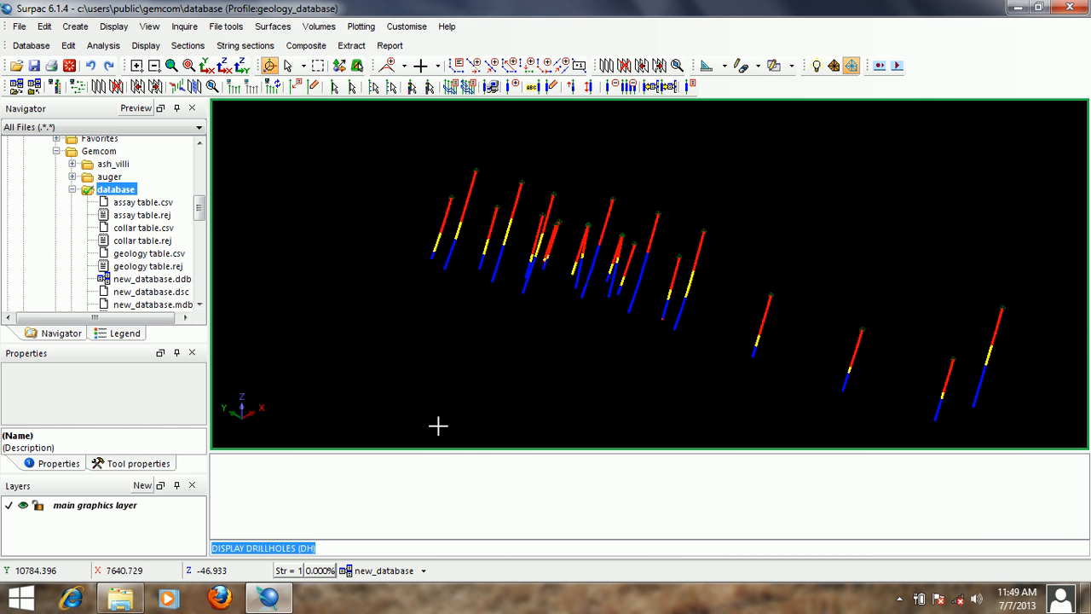
- Choose the assay table's au_ave_ppm field for colouring the traces in the drillhole display settings
{"action": "left_click", "coordinate": [402, 578]}
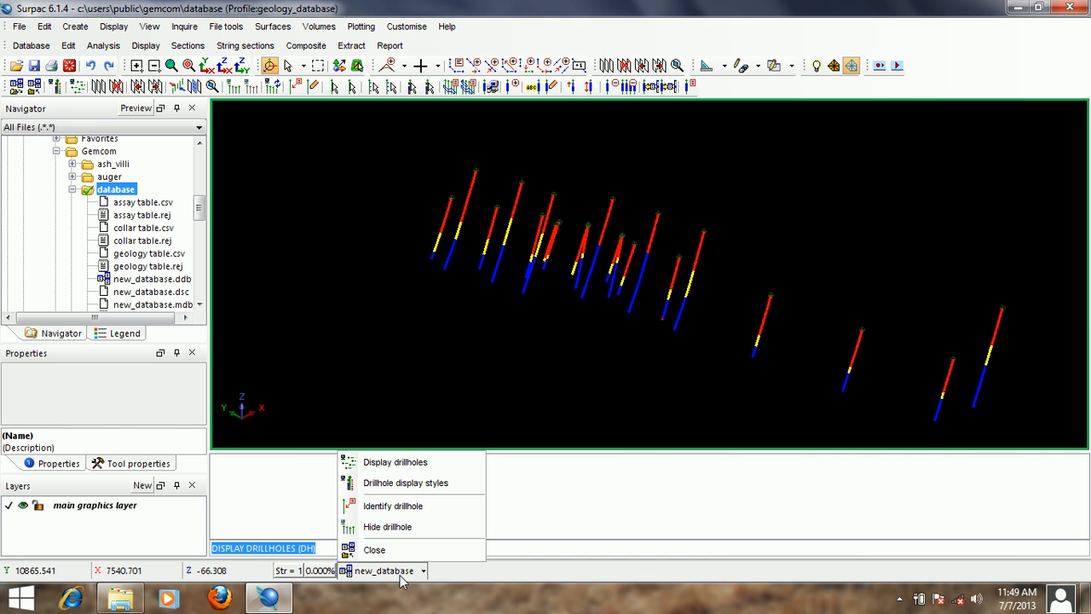
{"action": "left_click", "coordinate": [404, 467]}
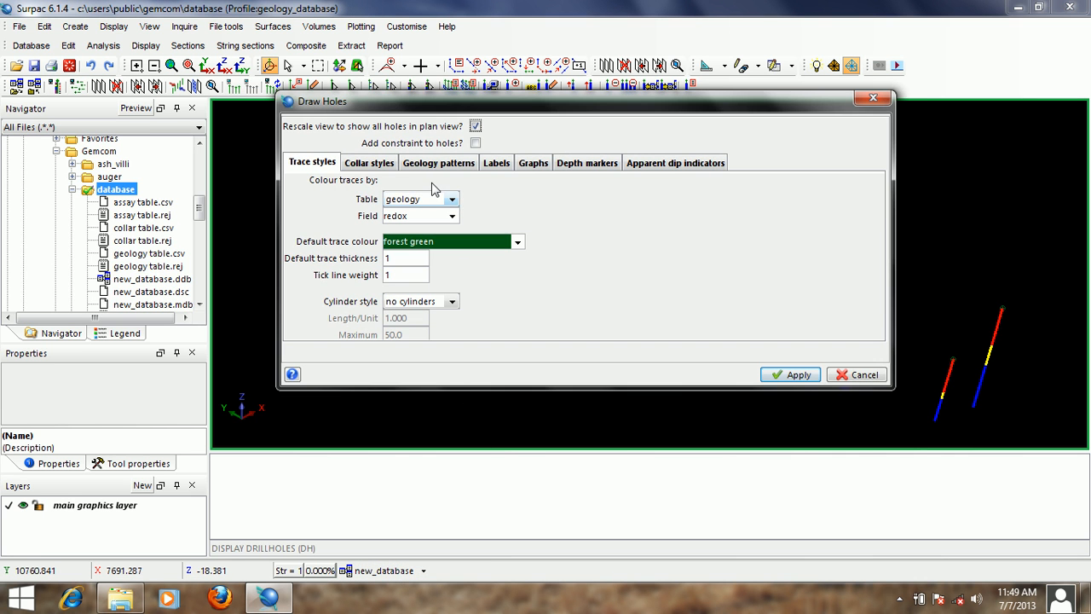
{"action": "left_click", "coordinate": [435, 200]}
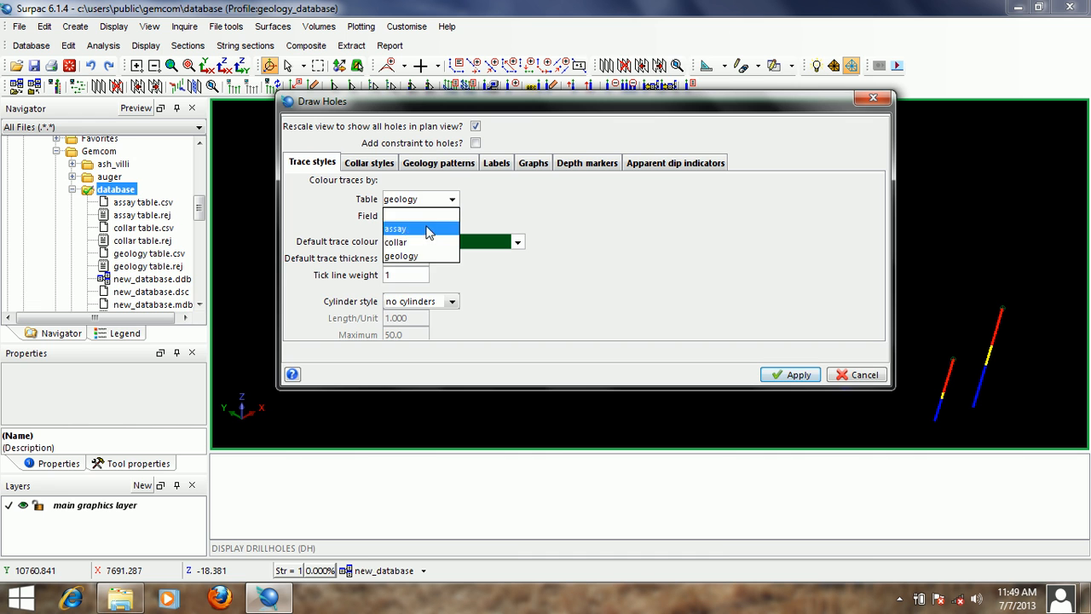
{"action": "left_click", "coordinate": [432, 229]}
{"action": "left_click", "coordinate": [451, 216]}
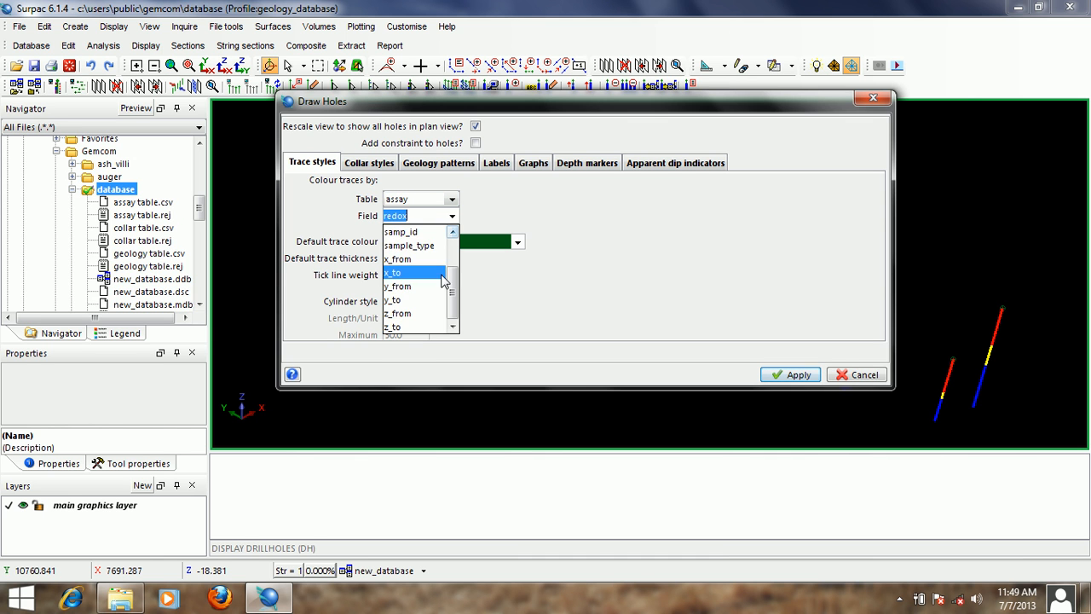
{"action": "scroll", "coordinate": [440, 241], "scroll_direction": "up", "scroll_amount": 3}
{"action": "left_click", "coordinate": [428, 241]}
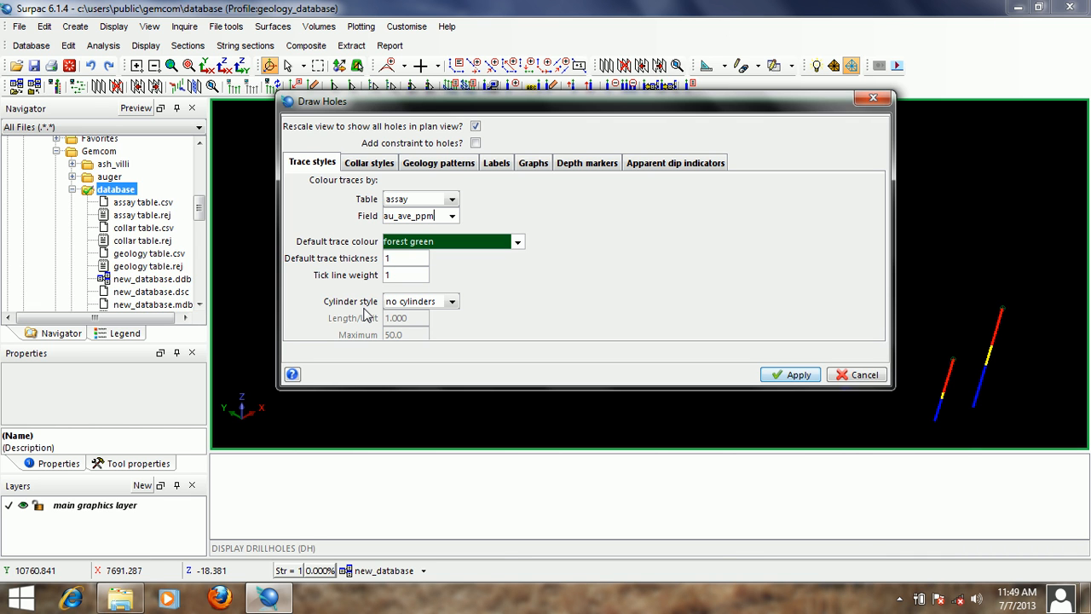
- Redisplay the drillholes coloured by au_ave_ppm with the trace cylinder style set to variable width
{"action": "left_click", "coordinate": [452, 301]}
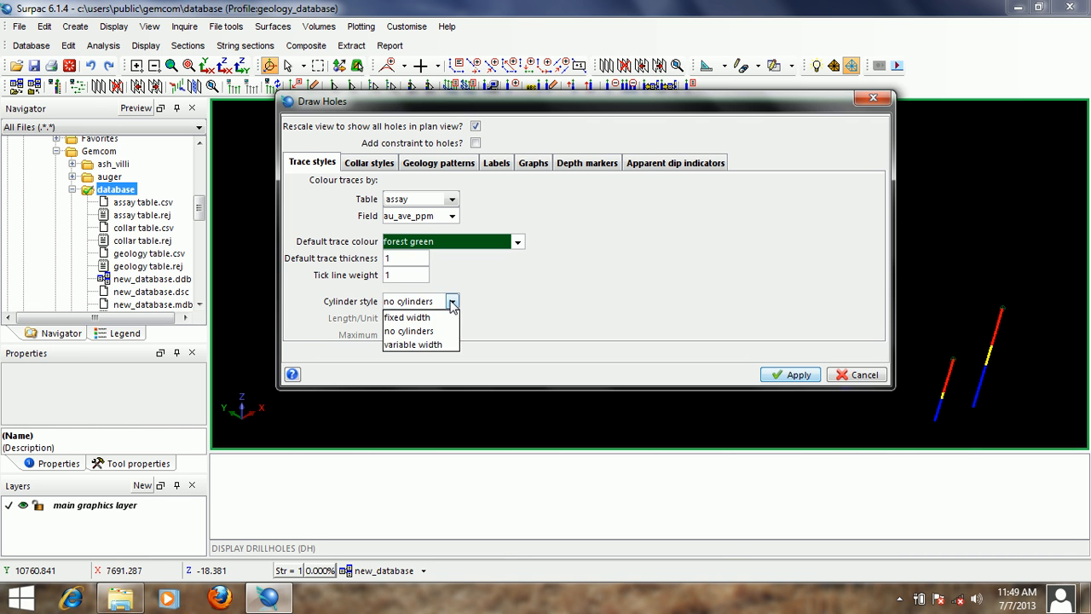
{"action": "left_click", "coordinate": [421, 345]}
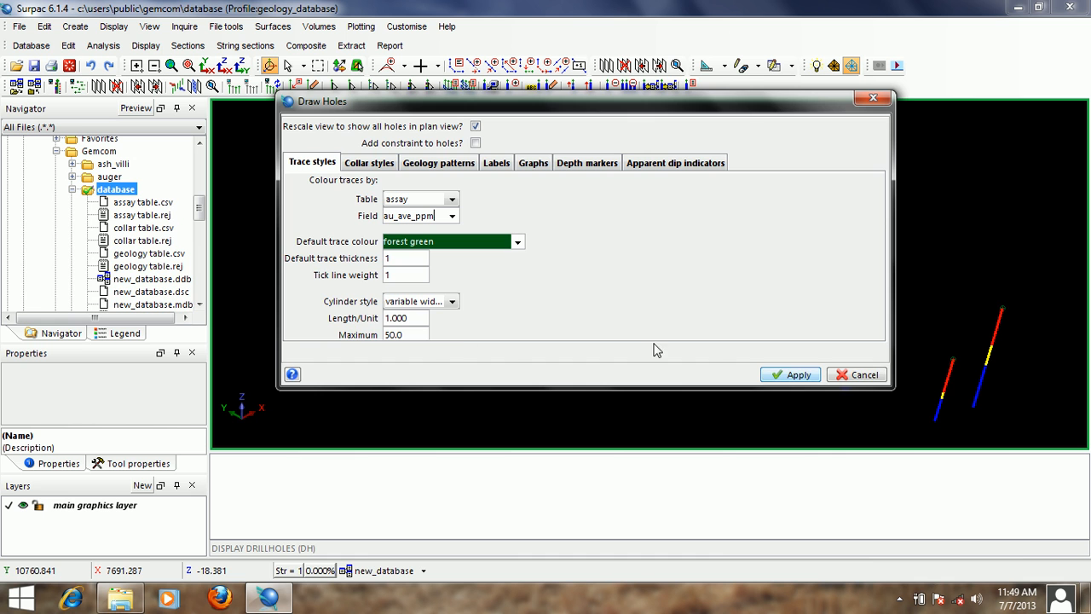
{"action": "left_click", "coordinate": [789, 375]}
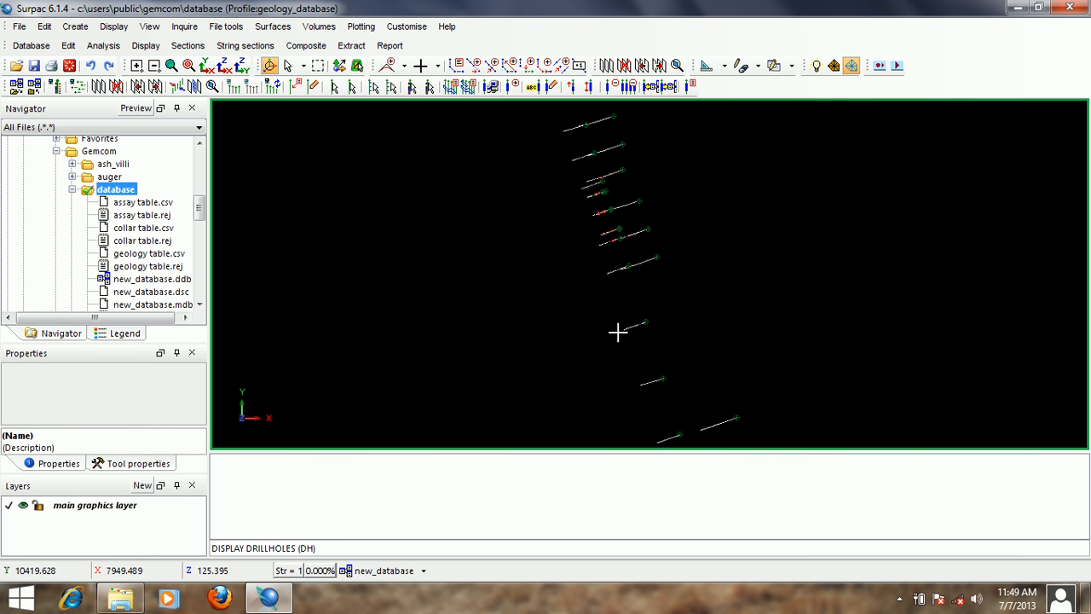
- Examine the variable-width grade cylinders along the drillholes from a tilted 3D view, both close up and across all holes
{"action": "left_click_drag", "start_coordinate": [631, 324], "coordinate": [545, 326]}
{"action": "left_click_drag", "start_coordinate": [506, 393], "coordinate": [552, 273]}
{"action": "scroll", "coordinate": [552, 273], "scroll_direction": "up", "scroll_amount": 3}
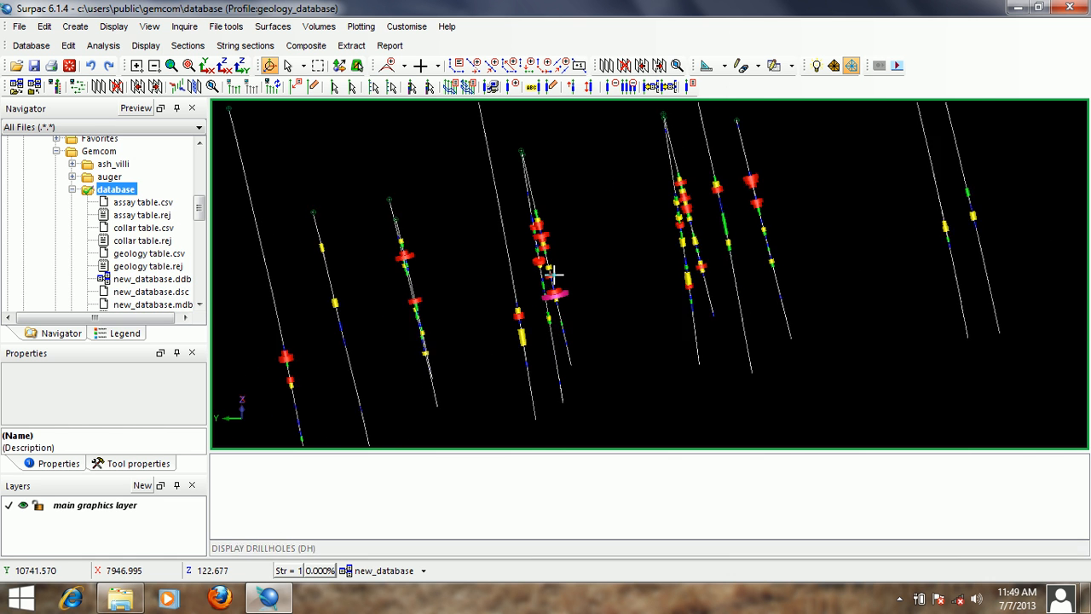
{"action": "scroll", "coordinate": [552, 294], "scroll_direction": "up", "scroll_amount": 3}
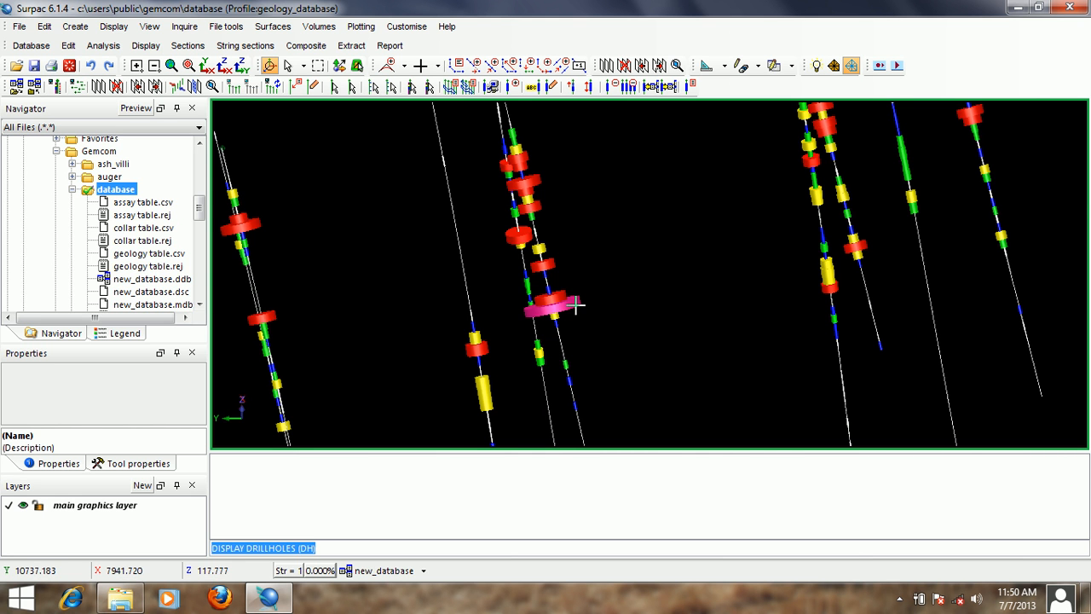
{"action": "scroll", "coordinate": [575, 303], "scroll_direction": "up", "scroll_amount": 3}
{"action": "scroll", "coordinate": [575, 303], "scroll_direction": "down", "scroll_amount": 4}
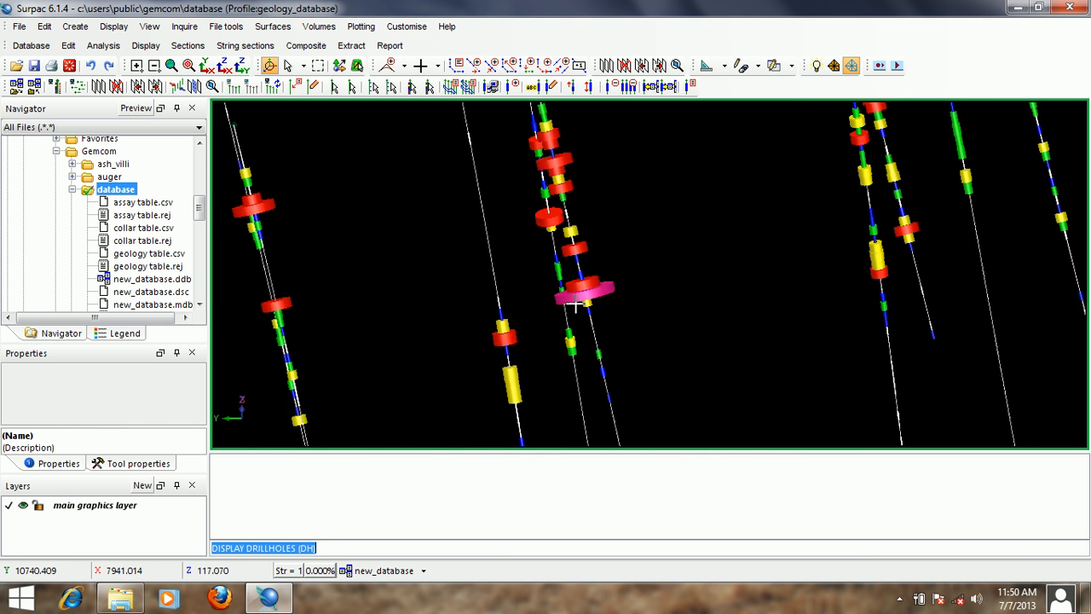
{"action": "scroll", "coordinate": [603, 231], "scroll_direction": "down", "scroll_amount": 2}
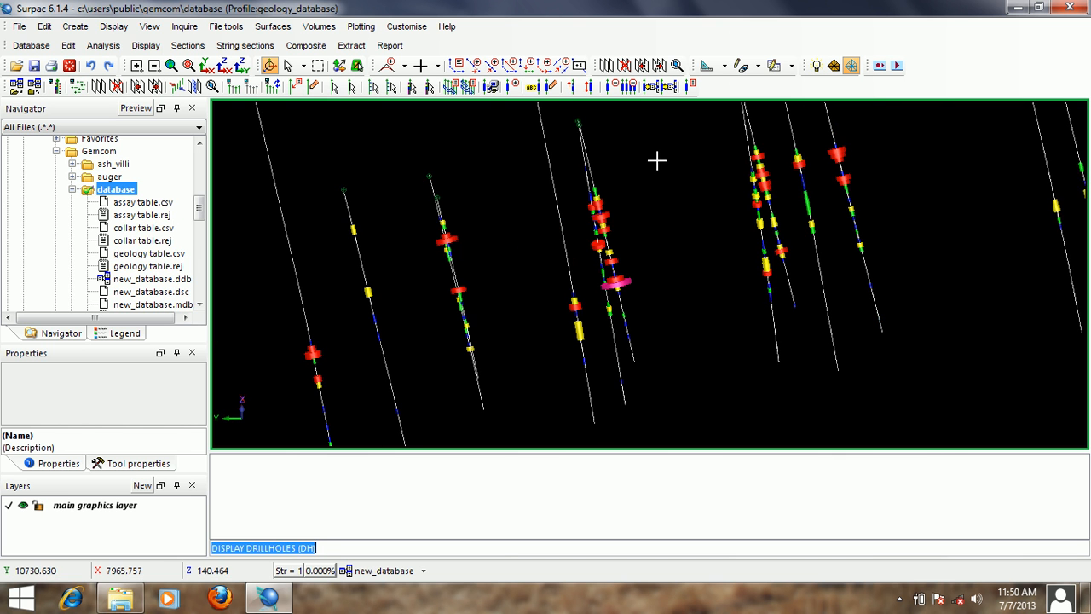
{"action": "middle_click_drag", "start_coordinate": [790, 182], "coordinate": [741, 221]}
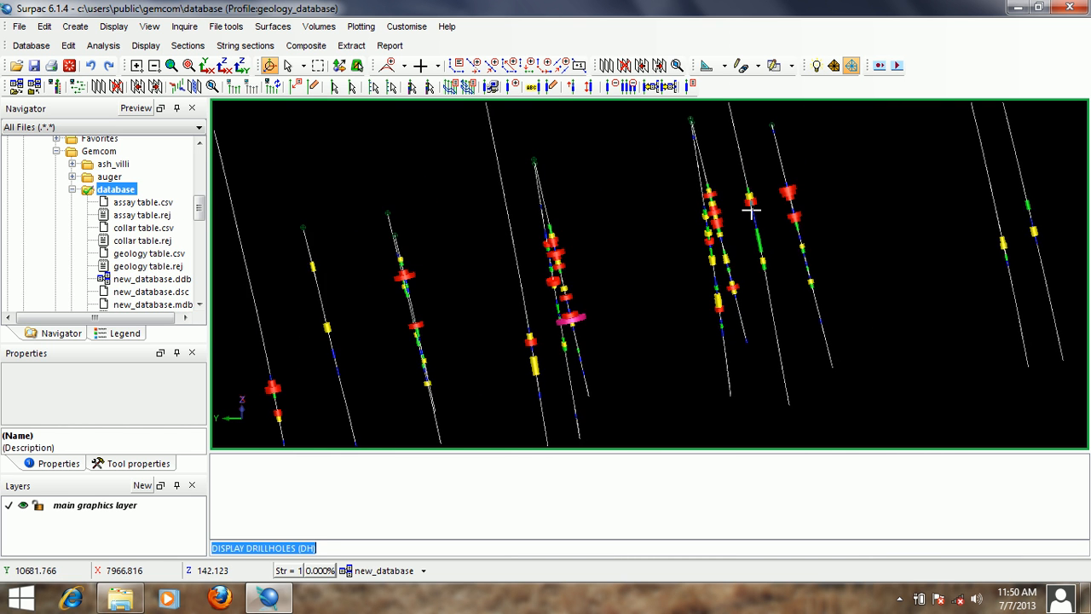
{"action": "scroll", "coordinate": [750, 210], "scroll_direction": "up", "scroll_amount": 2}
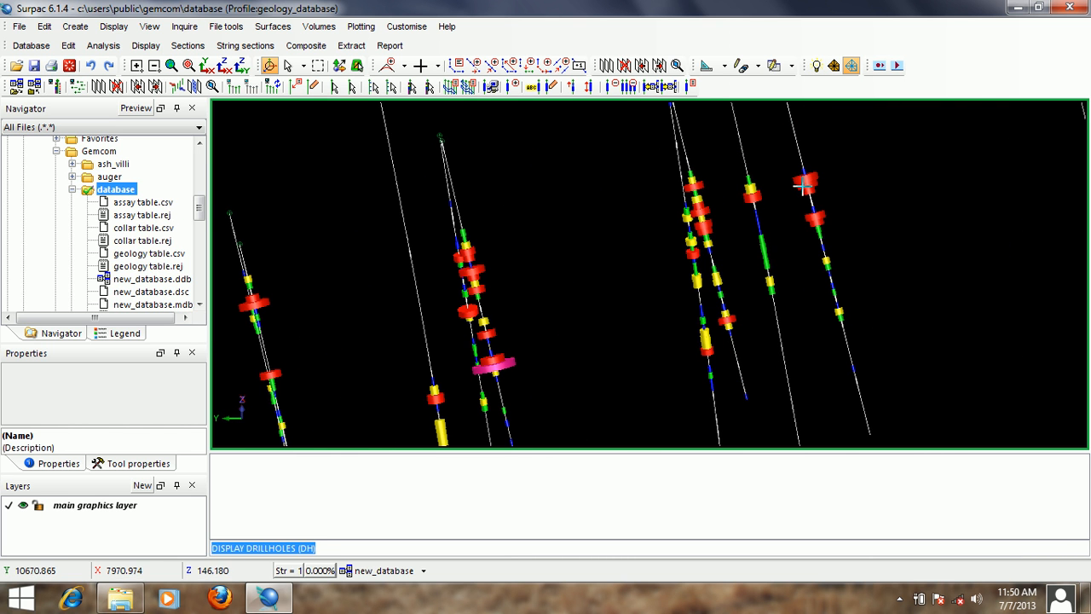
{"action": "scroll", "coordinate": [803, 185], "scroll_direction": "up", "scroll_amount": 2}
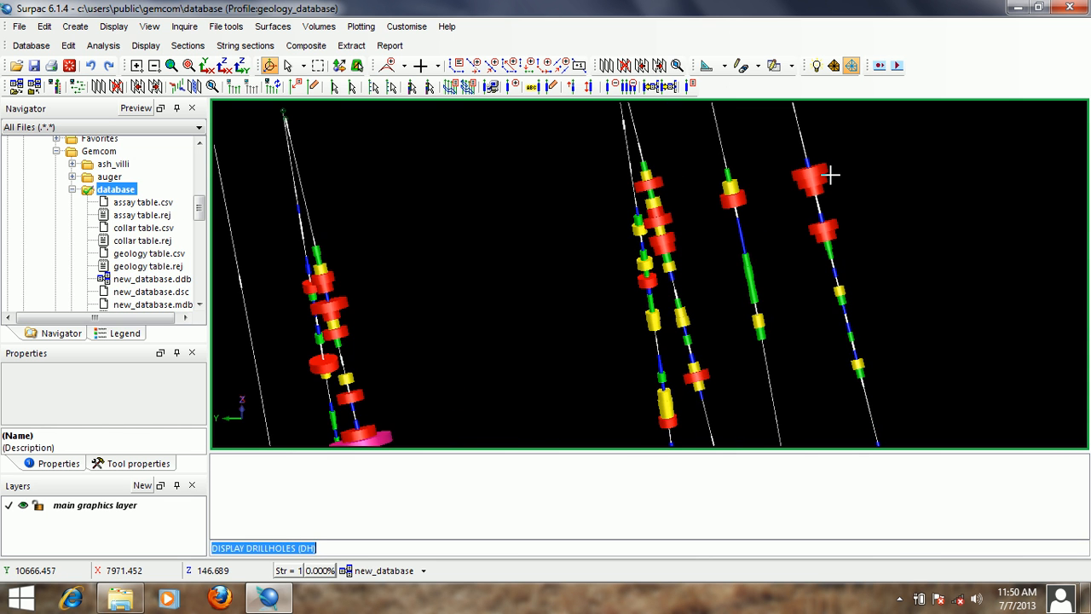
{"action": "scroll", "coordinate": [830, 174], "scroll_direction": "down", "scroll_amount": 3}
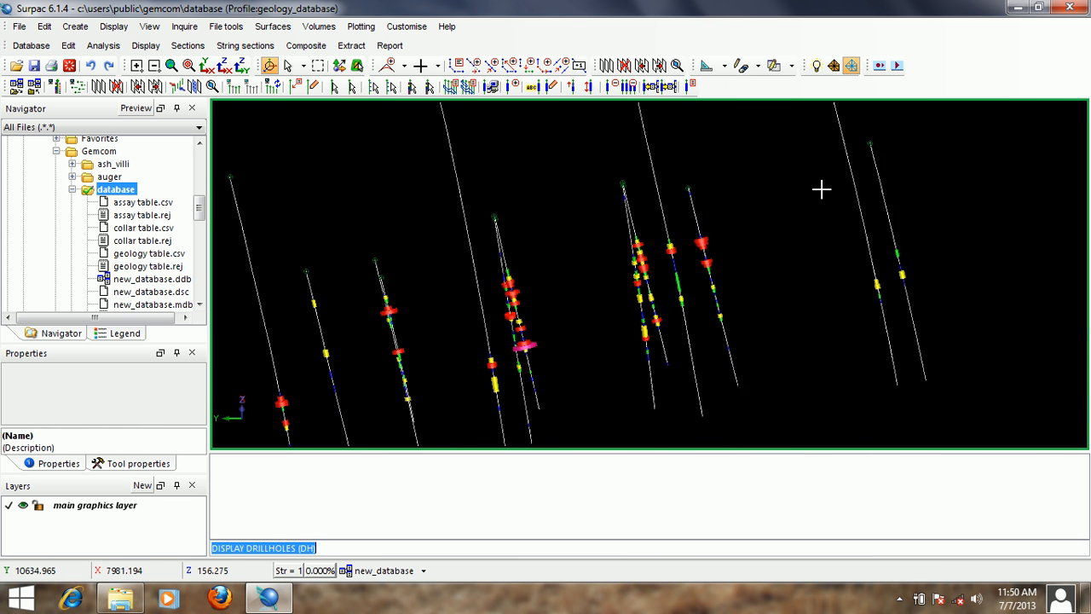
{"action": "scroll", "coordinate": [577, 287], "scroll_direction": "up", "scroll_amount": 3}
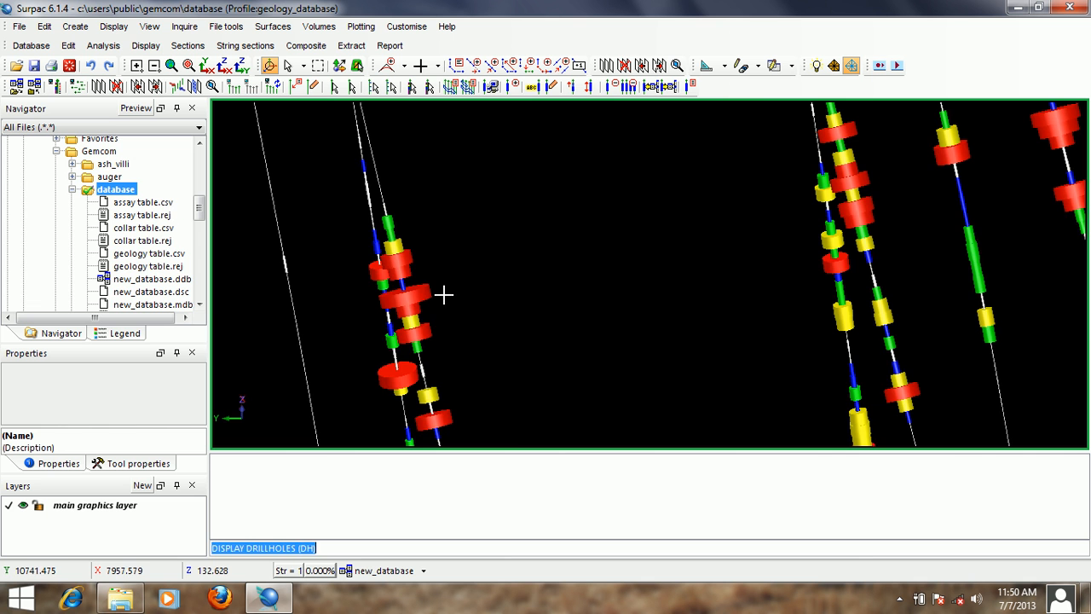
{"action": "scroll", "coordinate": [443, 294], "scroll_direction": "down", "scroll_amount": 2}
{"action": "scroll", "coordinate": [499, 291], "scroll_direction": "down", "scroll_amount": 2}
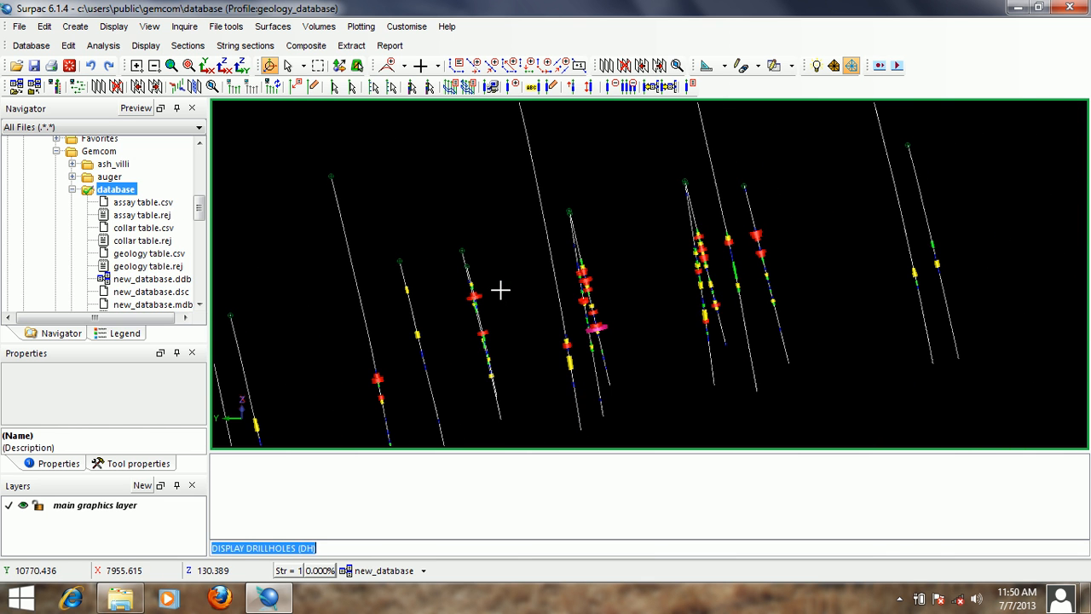
- Redisplay the drillholes with the trace cylinder style set to fixed width
{"action": "key", "text": "Return"}
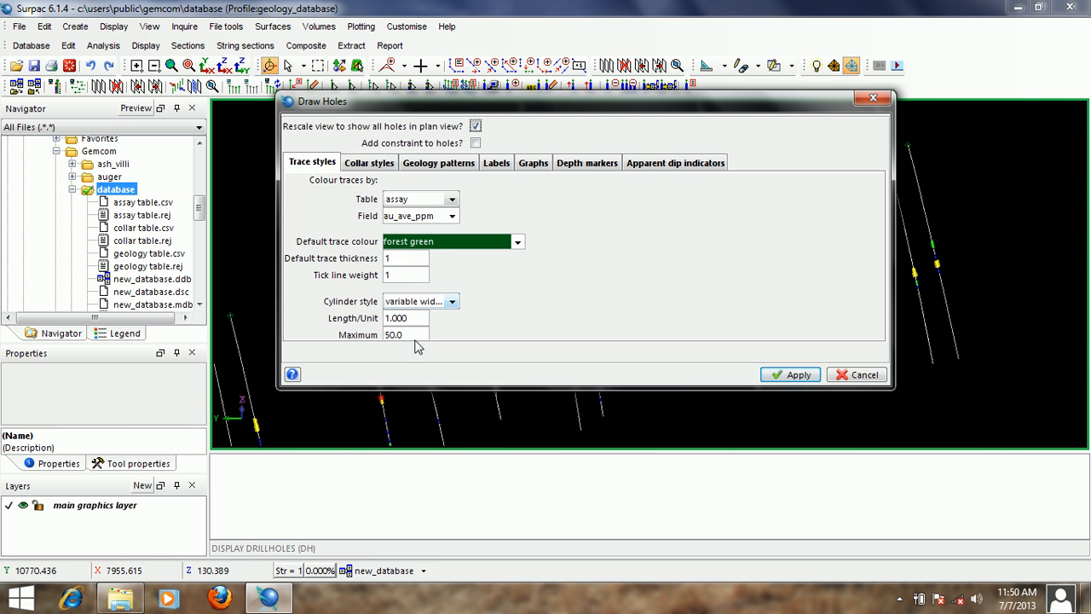
{"action": "left_click", "coordinate": [453, 302]}
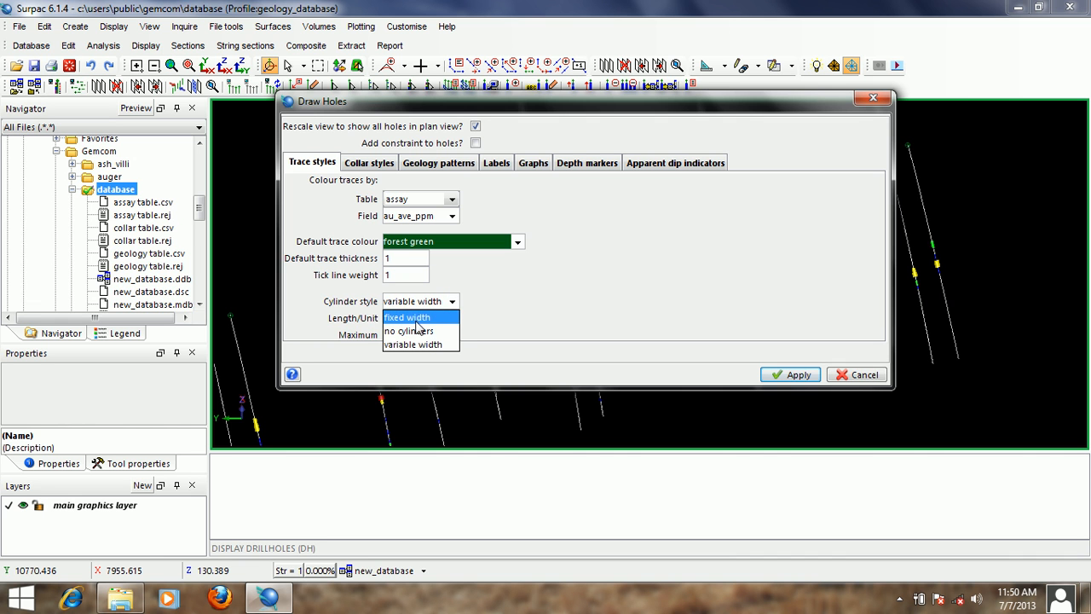
{"action": "left_click", "coordinate": [446, 320]}
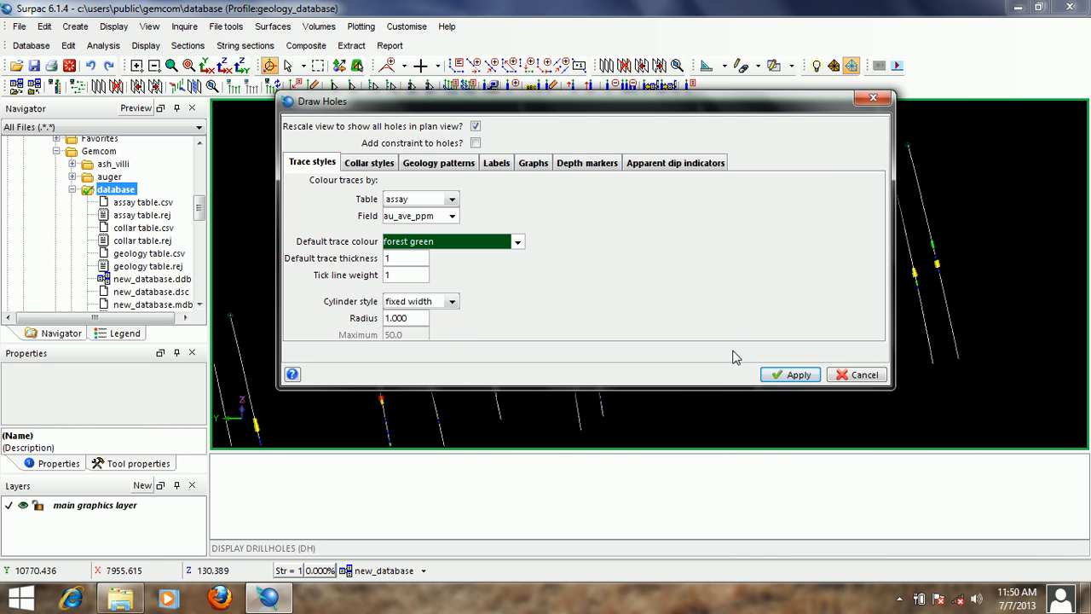
{"action": "left_click", "coordinate": [789, 375]}
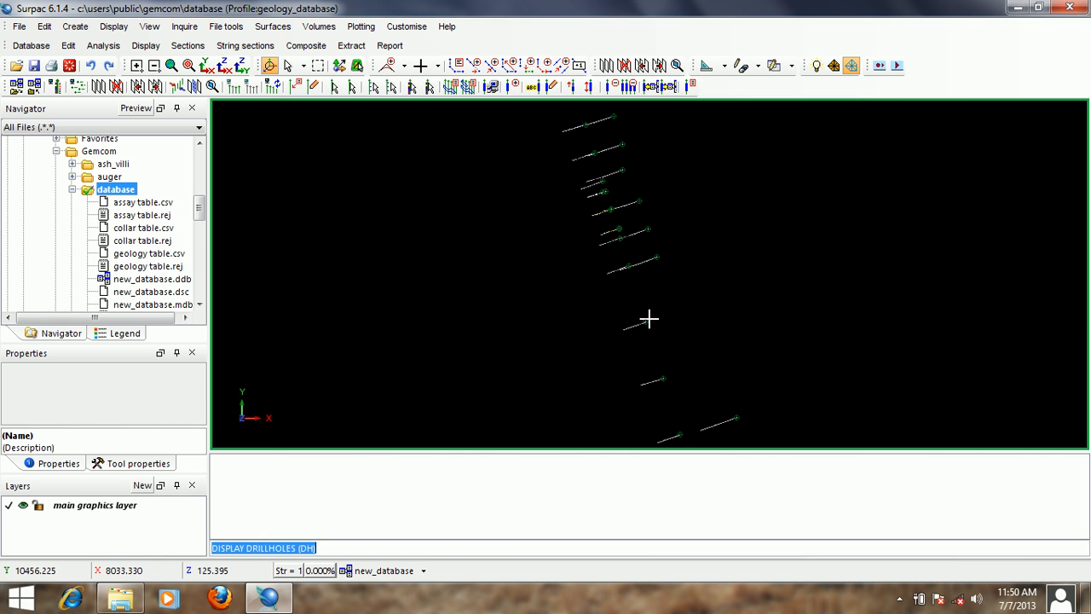
- Examine the grade colours on the fixed-width drillhole cylinders from several 3D viewing angles
{"action": "scroll", "coordinate": [593, 268], "scroll_direction": "up", "scroll_amount": 5}
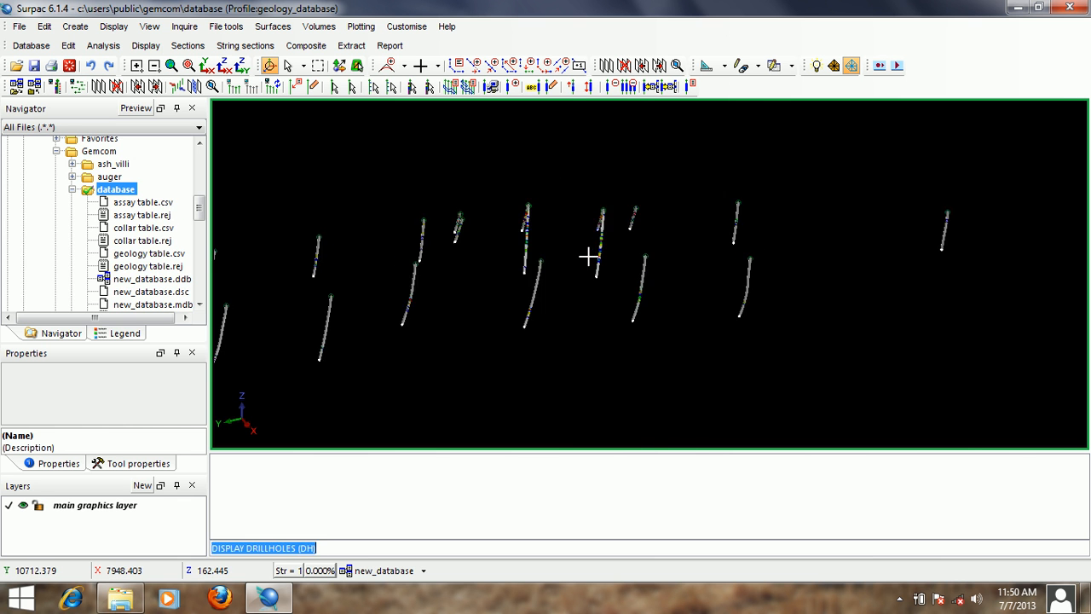
{"action": "scroll", "coordinate": [596, 247], "scroll_direction": "up", "scroll_amount": 5}
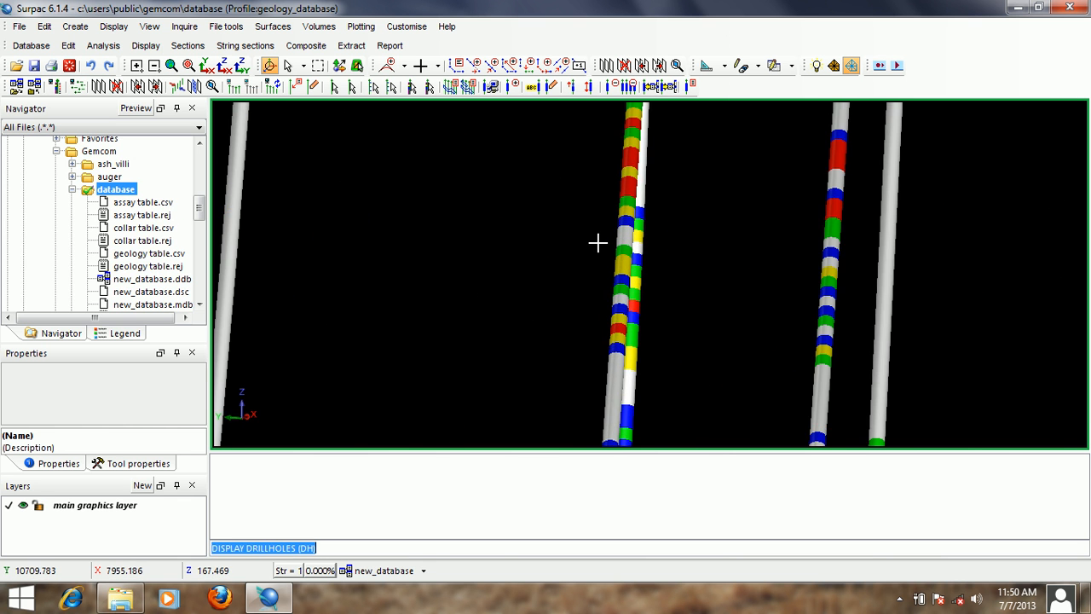
{"action": "left_click_drag", "start_coordinate": [428, 238], "coordinate": [491, 242]}
{"action": "scroll", "coordinate": [490, 242], "scroll_direction": "down", "scroll_amount": 5}
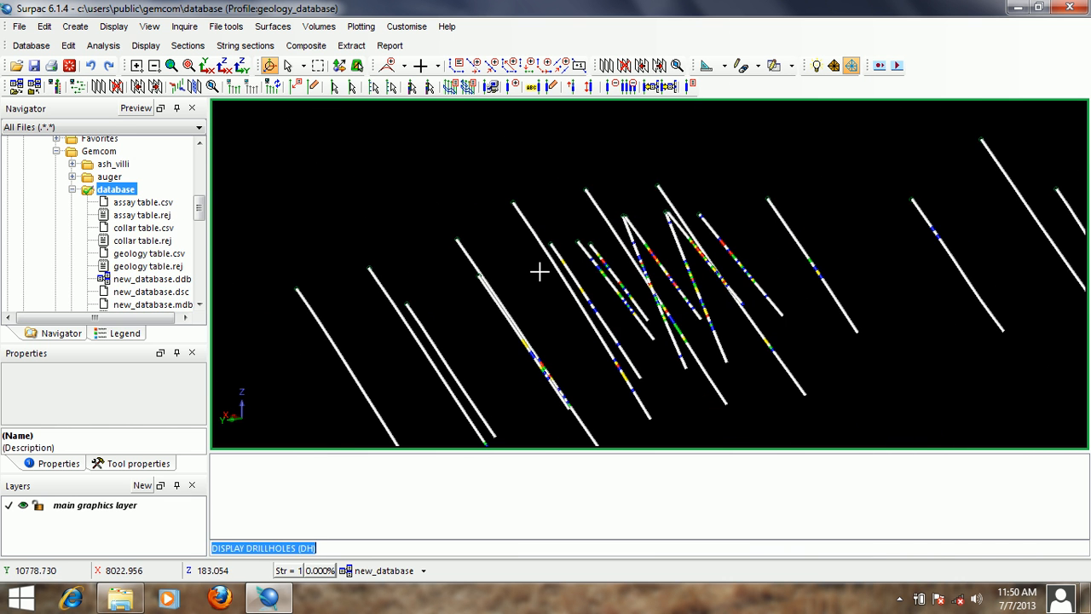
{"action": "left_click_drag", "start_coordinate": [701, 265], "coordinate": [612, 270]}
{"action": "scroll", "coordinate": [612, 270], "scroll_direction": "up", "scroll_amount": 5}
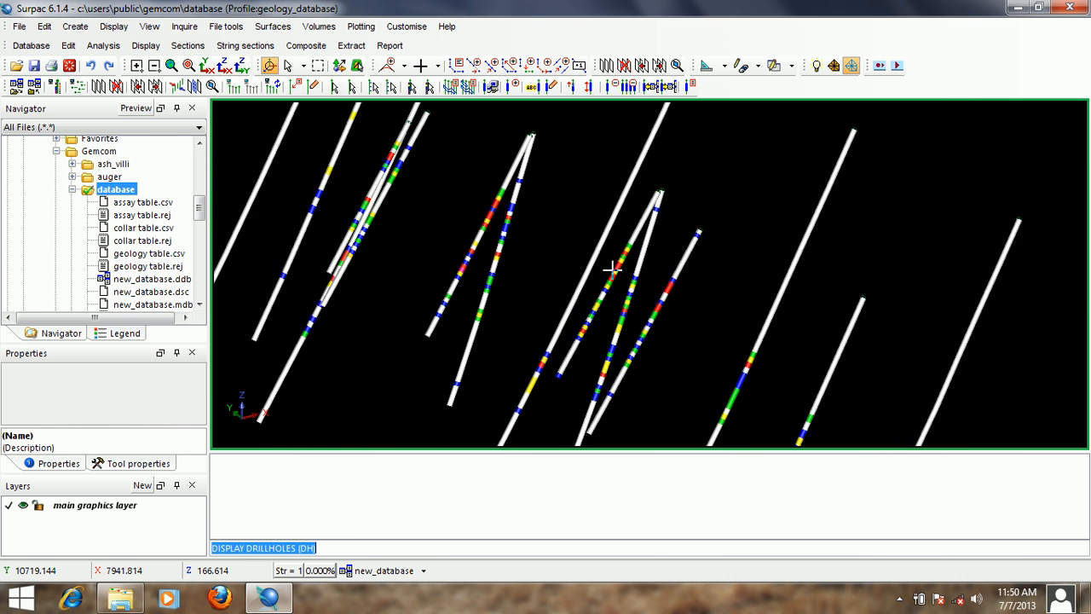
{"action": "scroll", "coordinate": [612, 270], "scroll_direction": "down", "scroll_amount": 5}
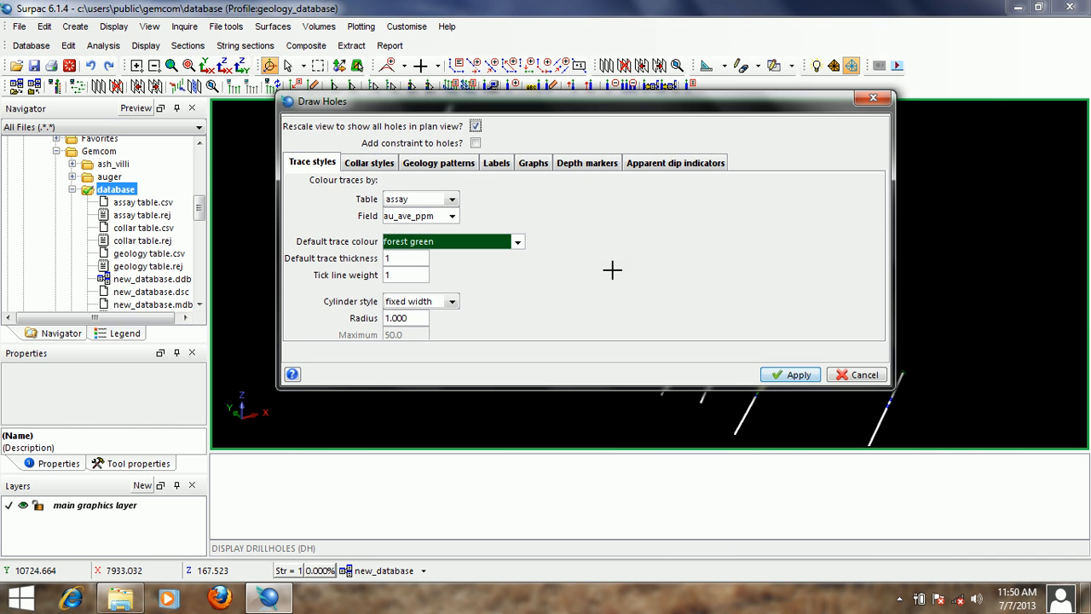
- Set the trace cylinder style to no cylinders in the drillhole display settings
{"action": "left_click", "coordinate": [451, 301]}
{"action": "left_click", "coordinate": [448, 331]}
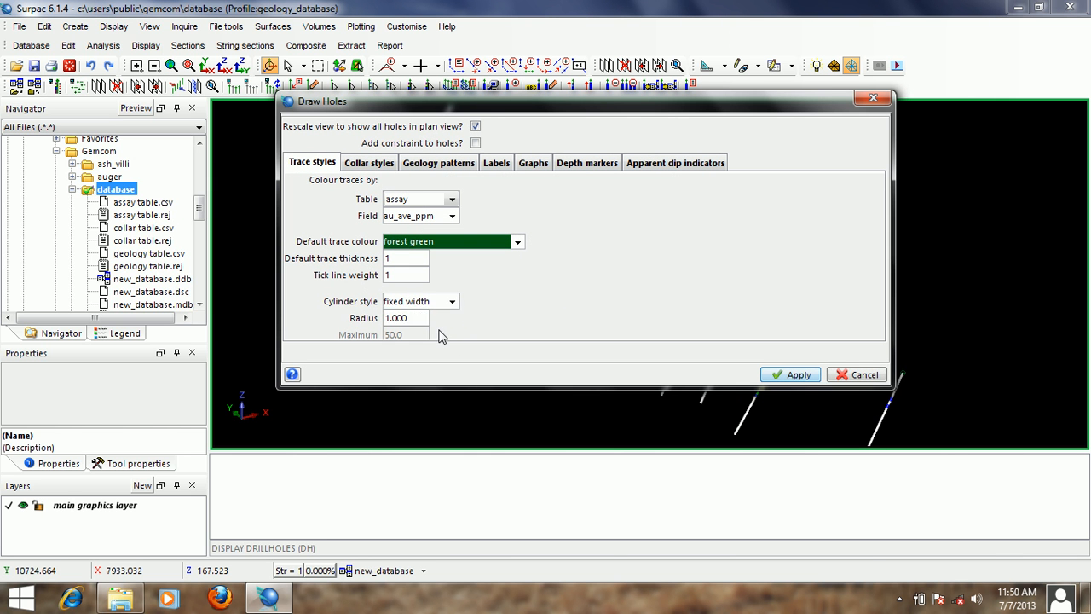
{"action": "left_click_drag", "start_coordinate": [596, 99], "coordinate": [614, 123]}
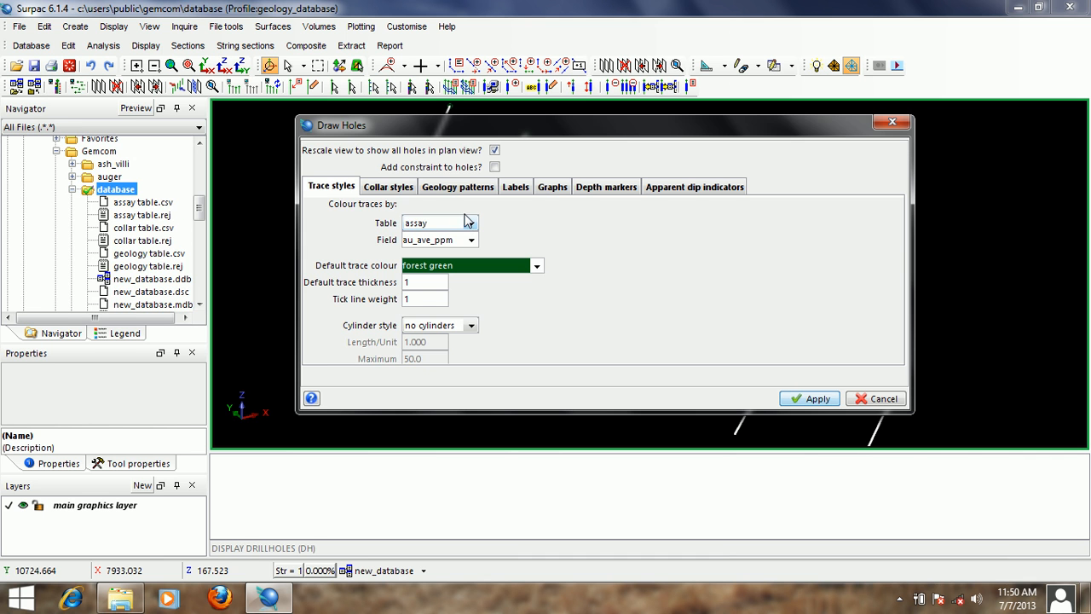
- Set the collar marker symbol to O with a collar marker size of 1
{"action": "left_click", "coordinate": [394, 192]}
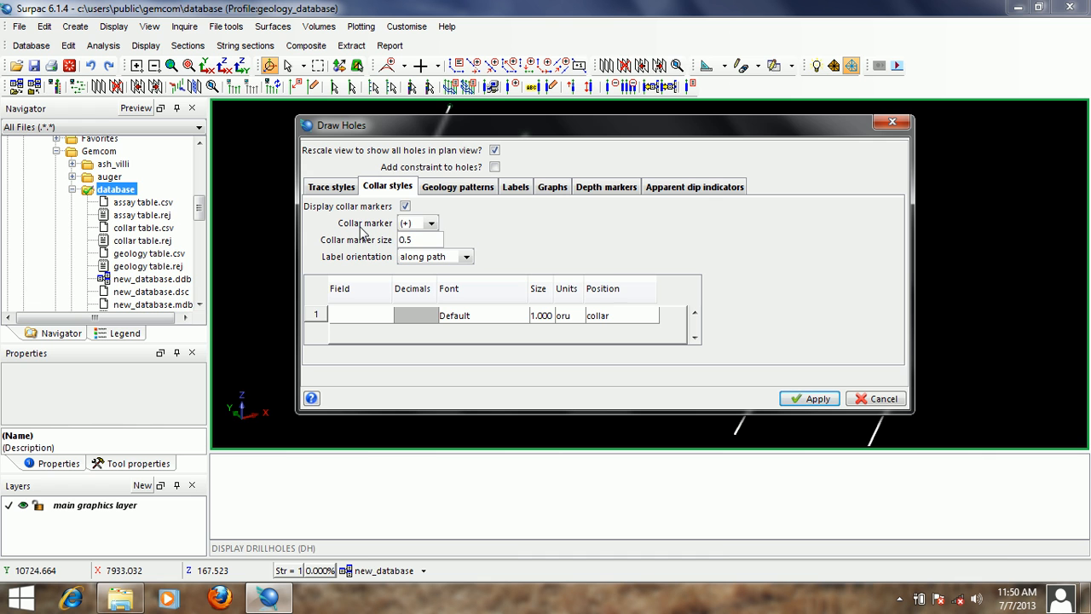
{"action": "left_click", "coordinate": [432, 224]}
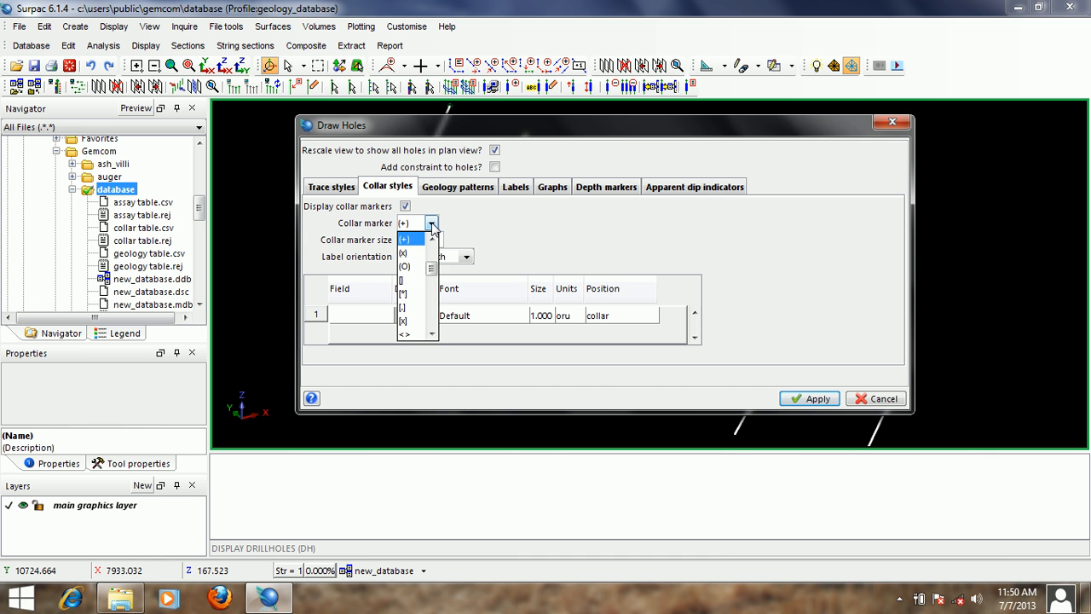
{"action": "left_click_drag", "start_coordinate": [432, 278], "coordinate": [432, 267]}
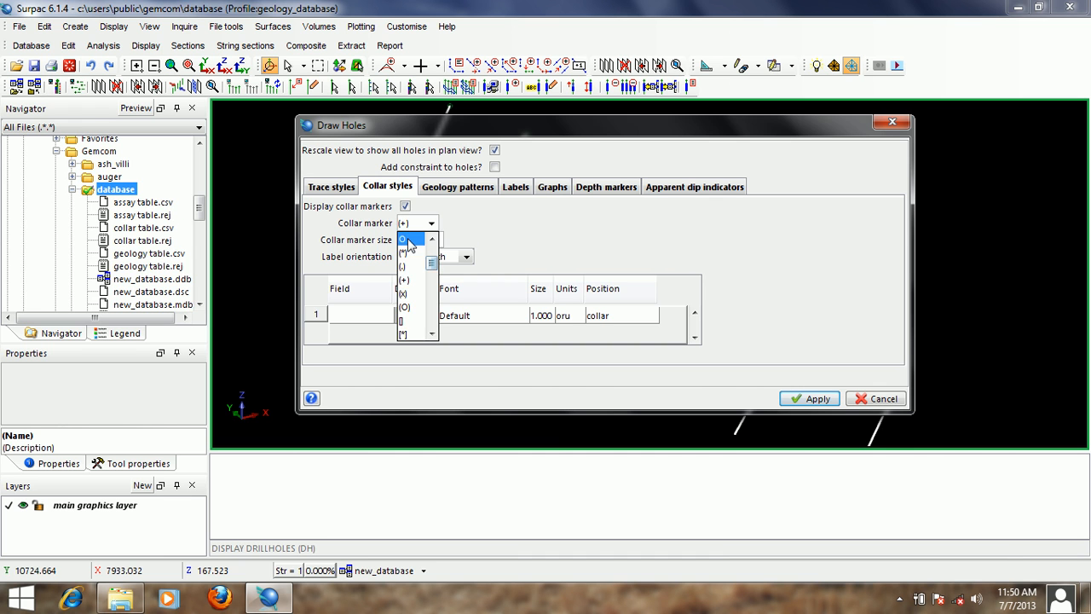
{"action": "left_click", "coordinate": [409, 240]}
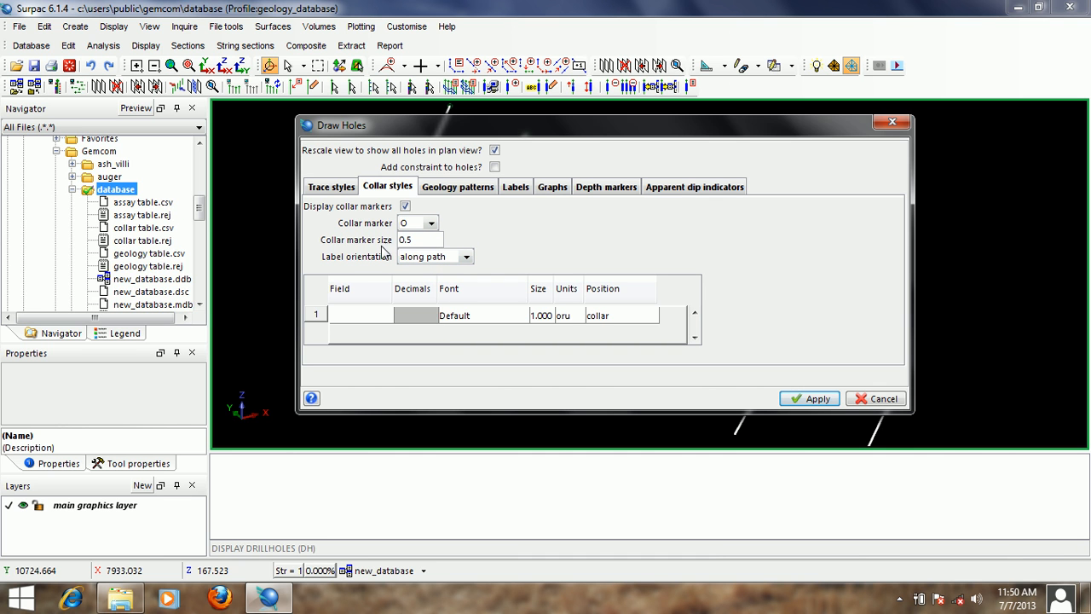
{"action": "left_click", "coordinate": [413, 240]}
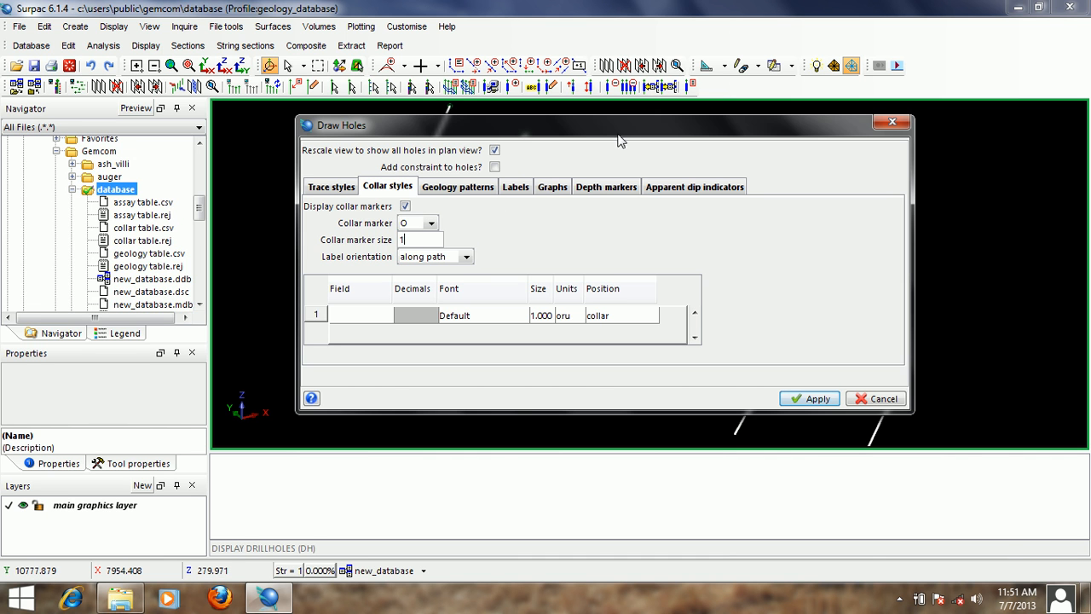
{"action": "left_click_drag", "start_coordinate": [607, 130], "coordinate": [622, 139]}
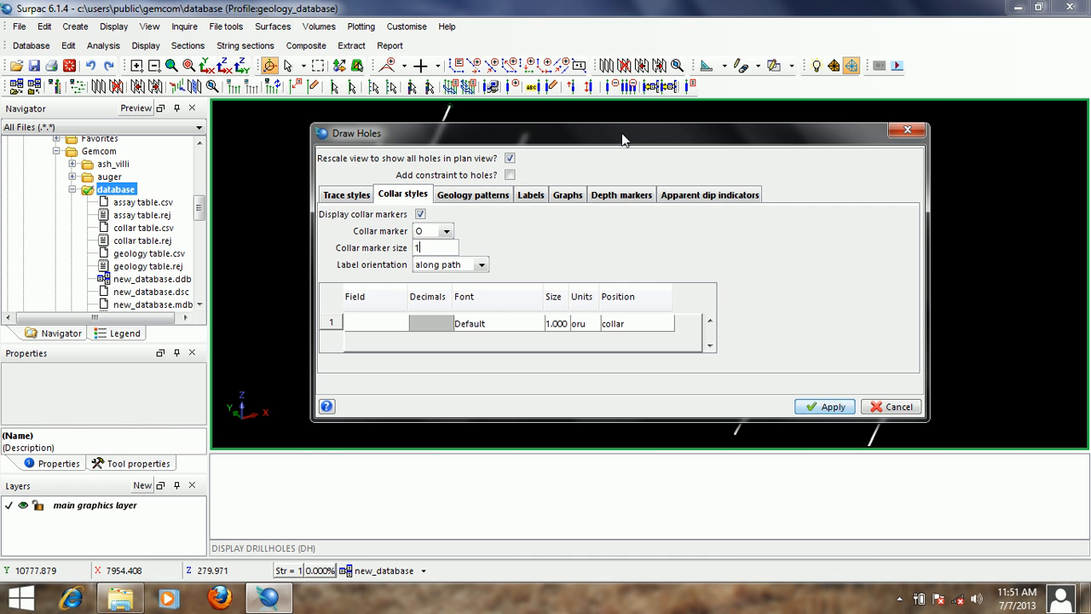
- Keep the collar label orientation along path and assign hole_id as the first collar label field
{"action": "left_click", "coordinate": [482, 266]}
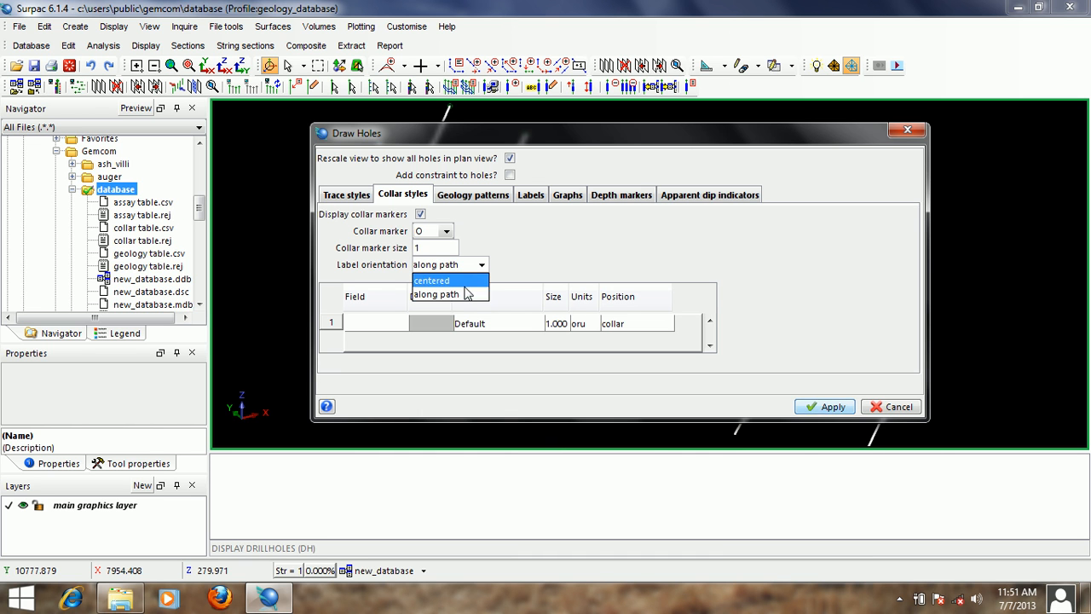
{"action": "left_click", "coordinate": [467, 294]}
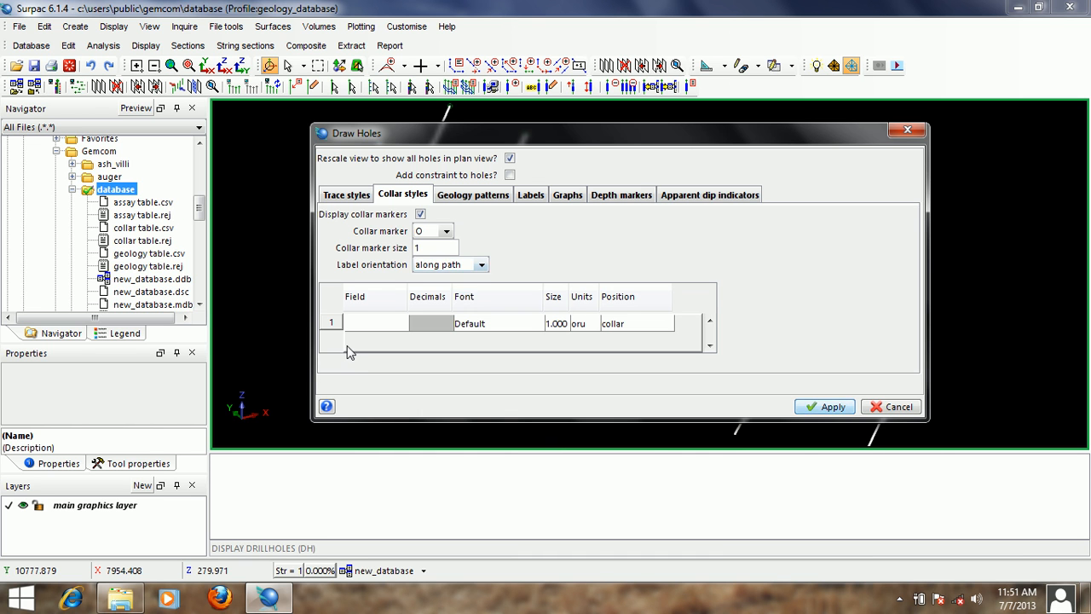
{"action": "left_click", "coordinate": [378, 325]}
{"action": "left_click", "coordinate": [385, 349]}
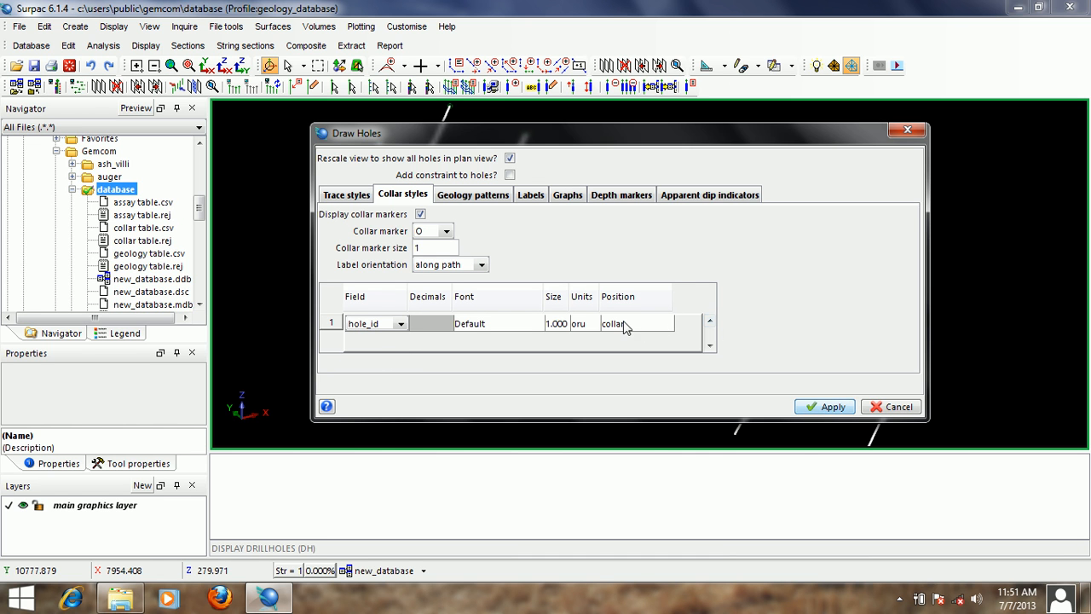
- Add a second collar label row for max_depth positioned at eoh, and apply the drillhole display settings
{"action": "right_click", "coordinate": [330, 331]}
{"action": "left_click", "coordinate": [361, 353]}
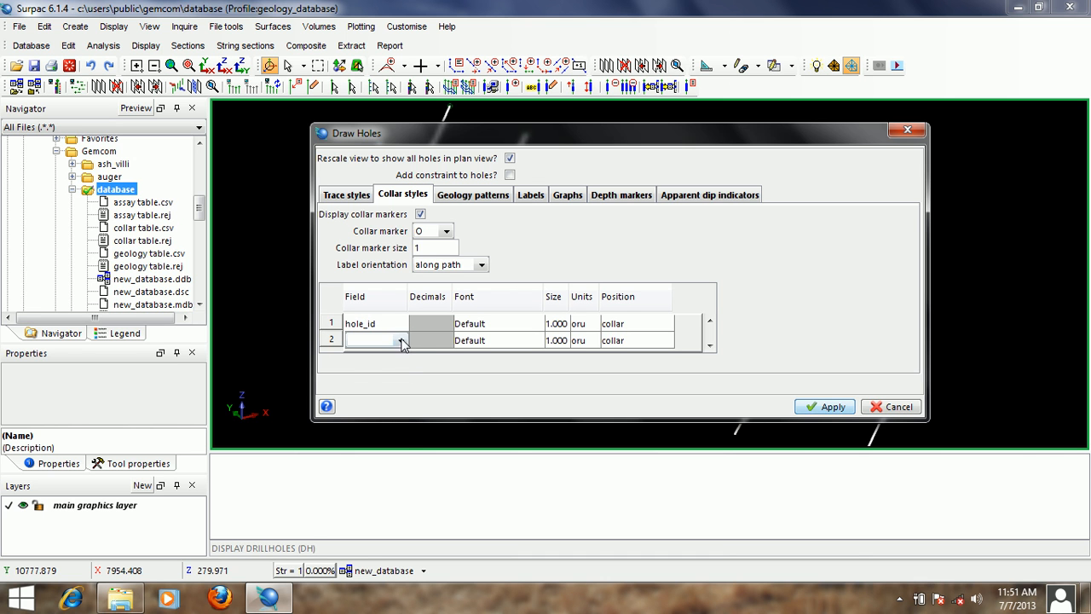
{"action": "left_click", "coordinate": [401, 340]}
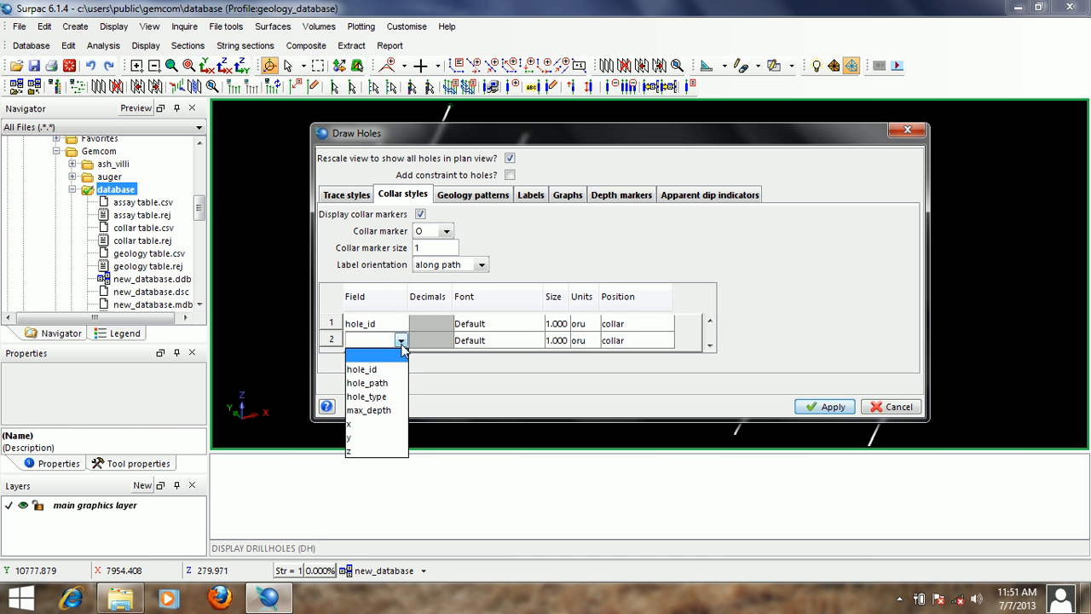
{"action": "left_click", "coordinate": [387, 411]}
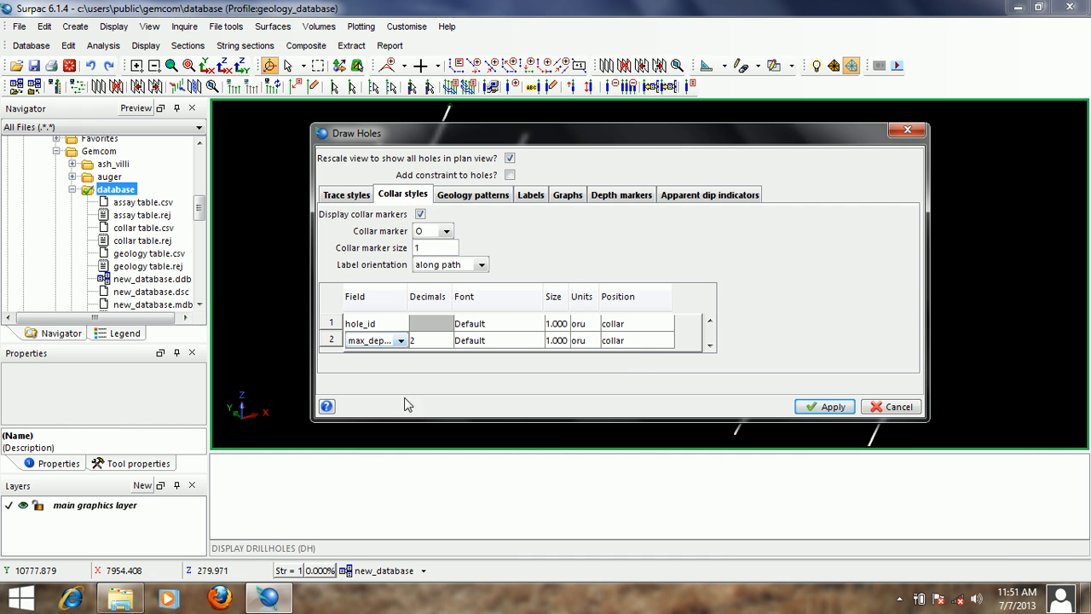
{"action": "left_click", "coordinate": [638, 343]}
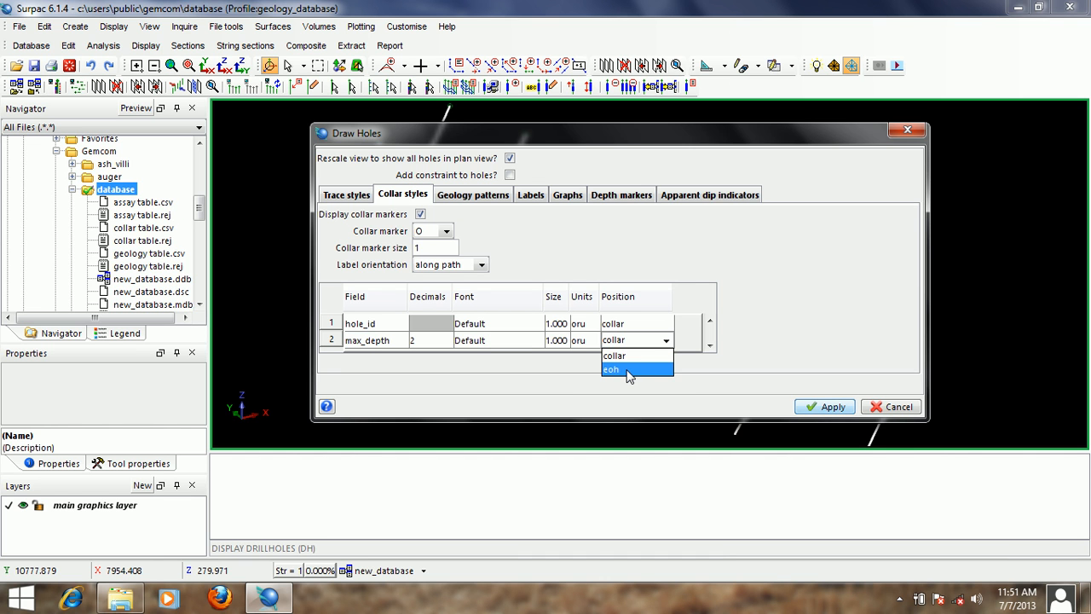
{"action": "left_click", "coordinate": [633, 370]}
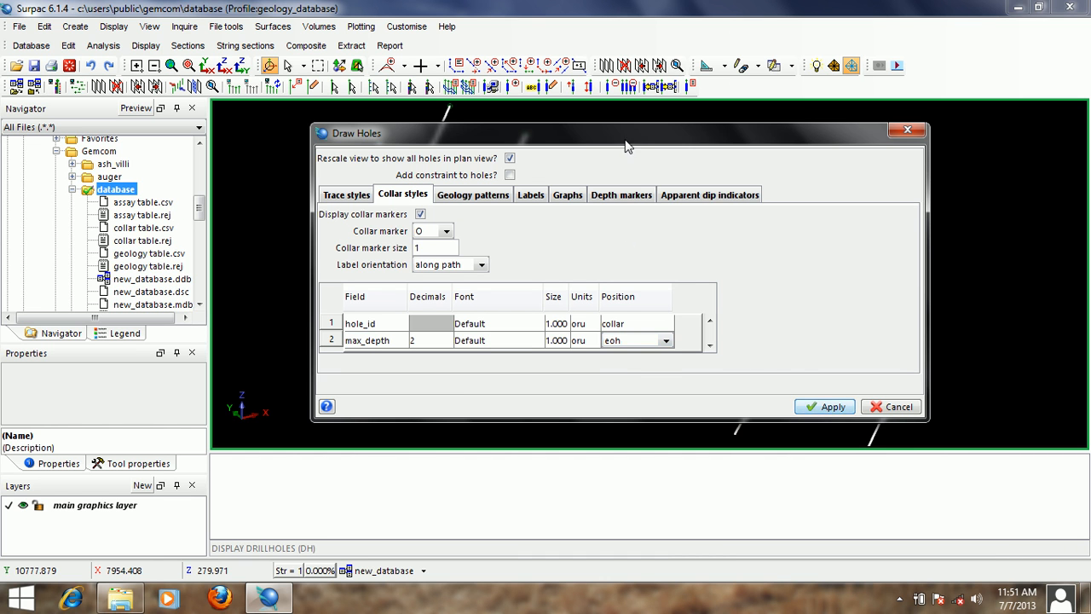
{"action": "mouse_move", "coordinate": [625, 139]}
{"action": "left_mouse_down"}
{"action": "mouse_move", "coordinate": [644, 126]}
{"action": "mouse_move", "coordinate": [635, 133]}
{"action": "left_mouse_up"}
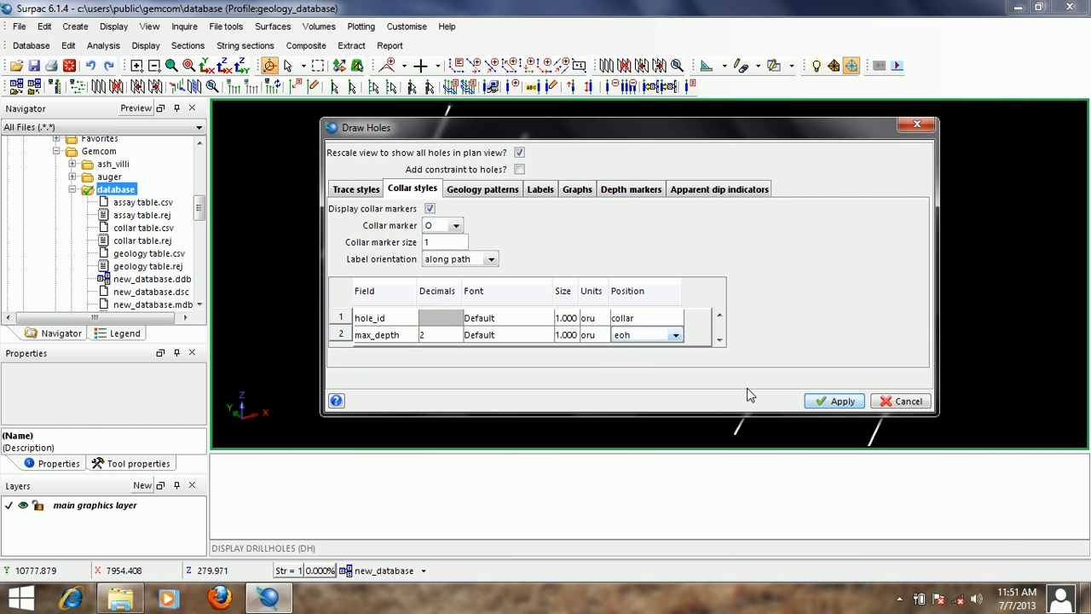
{"action": "left_click", "coordinate": [830, 400]}
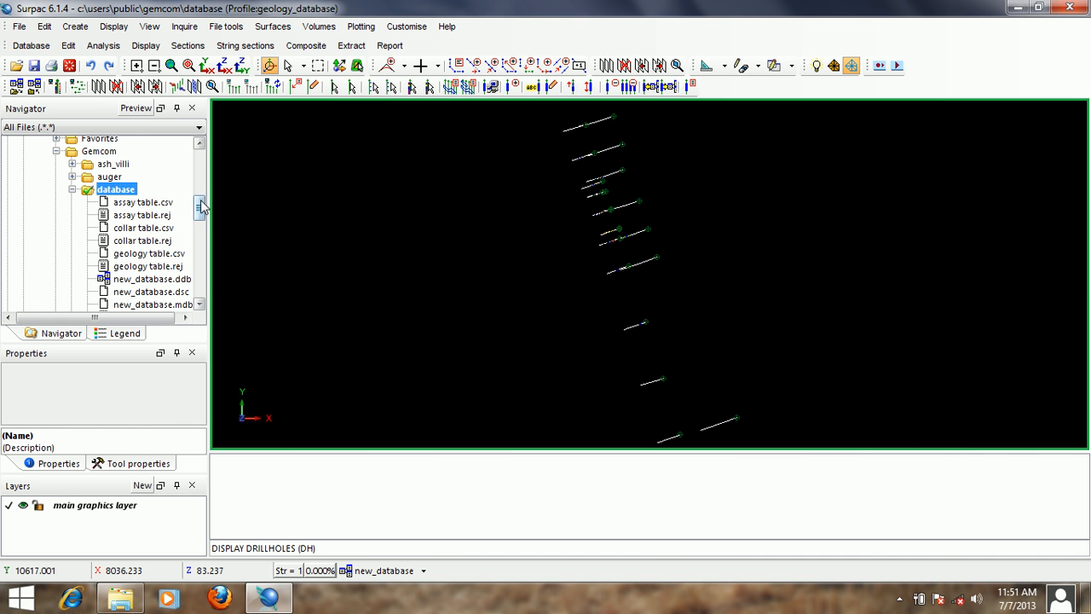
- Examine the circular collar markers and the hole ID labels running along the drillhole paths in a side view
{"action": "scroll", "coordinate": [202, 214], "scroll_direction": "down", "scroll_amount": 2}
{"action": "scroll", "coordinate": [202, 214], "scroll_direction": "up", "scroll_amount": 2}
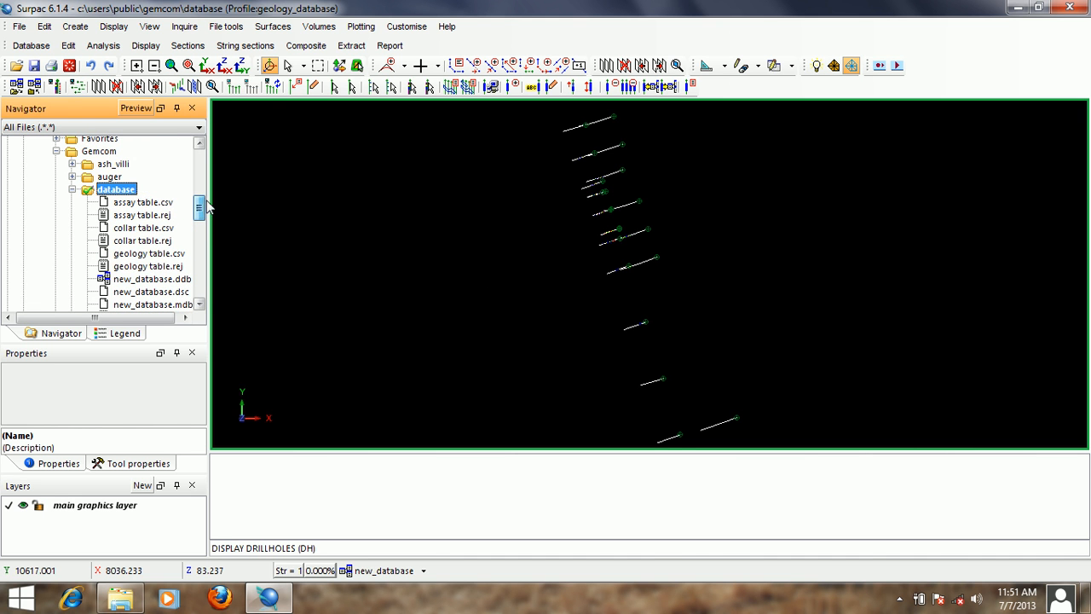
{"action": "left_click", "coordinate": [618, 298]}
{"action": "left_click_drag", "start_coordinate": [602, 302], "coordinate": [663, 284]}
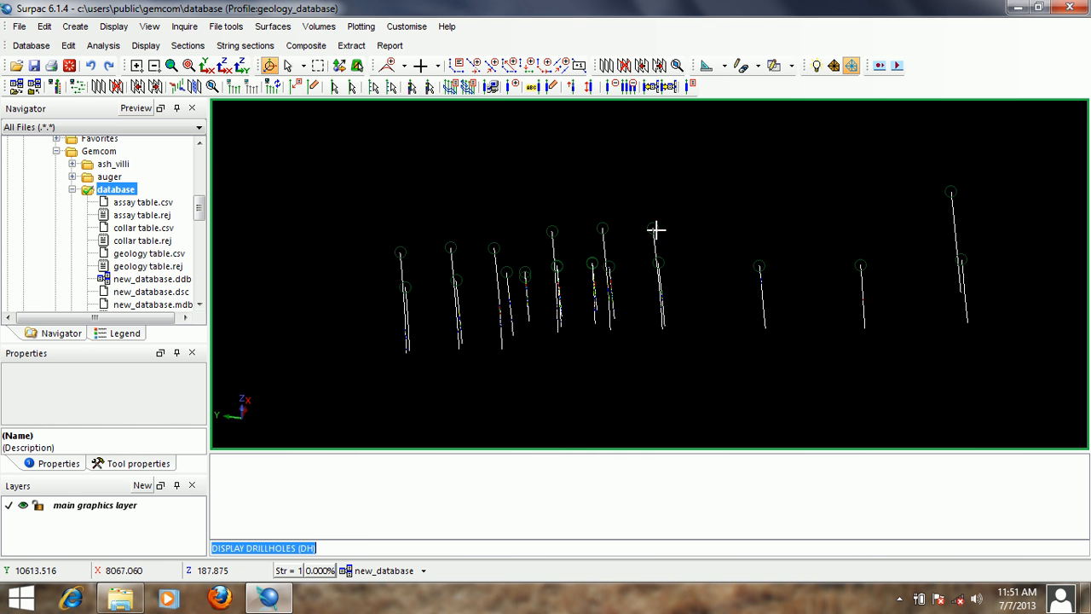
{"action": "scroll", "coordinate": [662, 239], "scroll_direction": "up", "scroll_amount": 3}
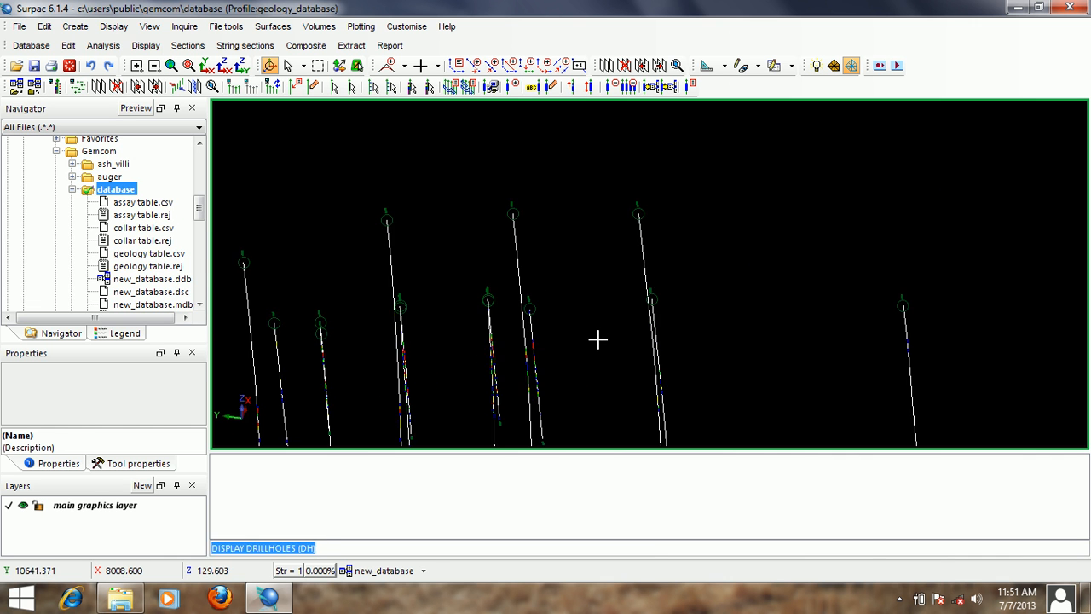
{"action": "scroll", "coordinate": [691, 307], "scroll_direction": "up", "scroll_amount": 5}
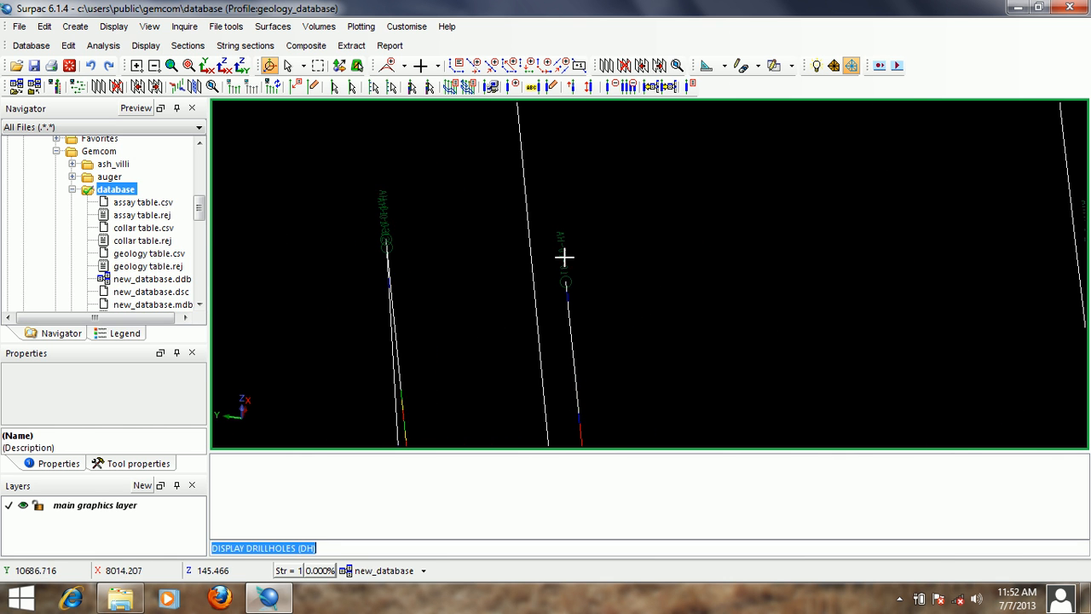
{"action": "scroll", "coordinate": [564, 237], "scroll_direction": "up", "scroll_amount": 3}
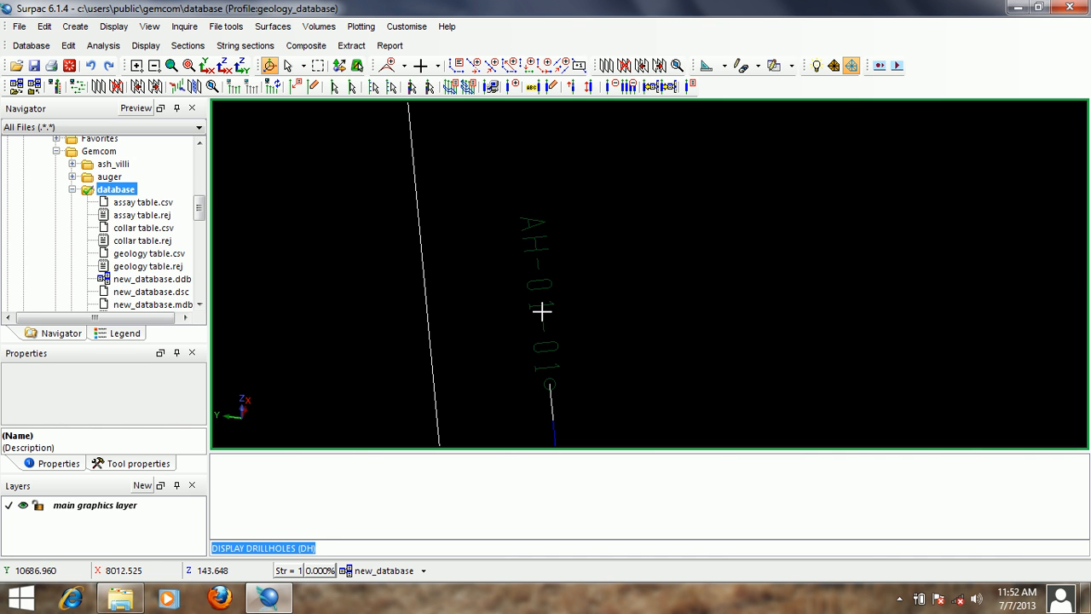
{"action": "scroll", "coordinate": [628, 309], "scroll_direction": "down", "scroll_amount": 6}
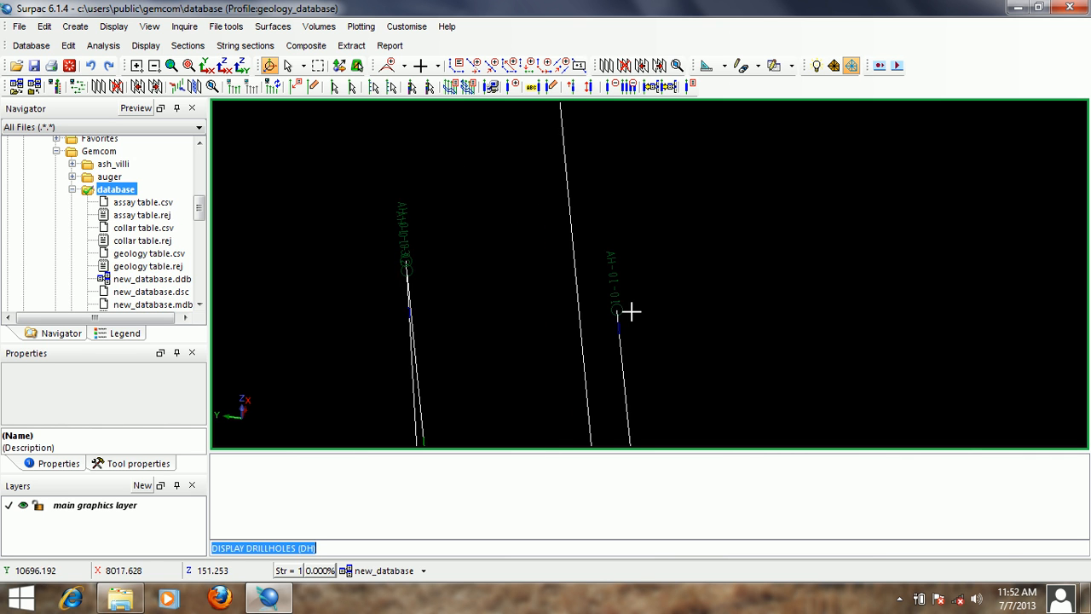
- Examine the maximum depth labels at the bottom ends of the drillholes
{"action": "middle_click_drag", "start_coordinate": [630, 118], "coordinate": [628, 109]}
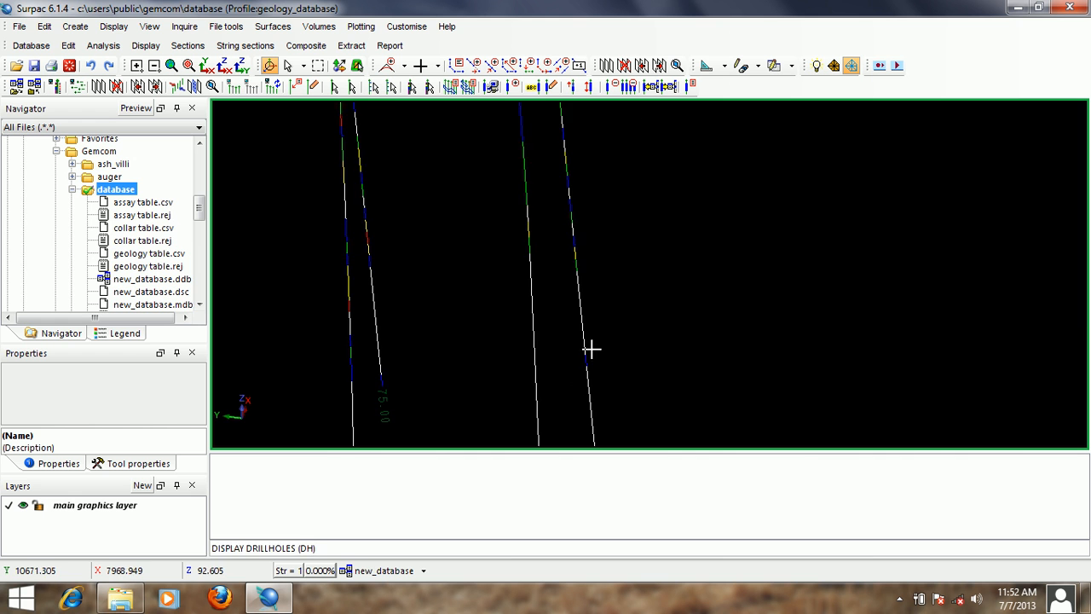
{"action": "middle_click_drag", "start_coordinate": [591, 349], "coordinate": [622, 150]}
{"action": "scroll", "coordinate": [629, 273], "scroll_direction": "up", "scroll_amount": 2}
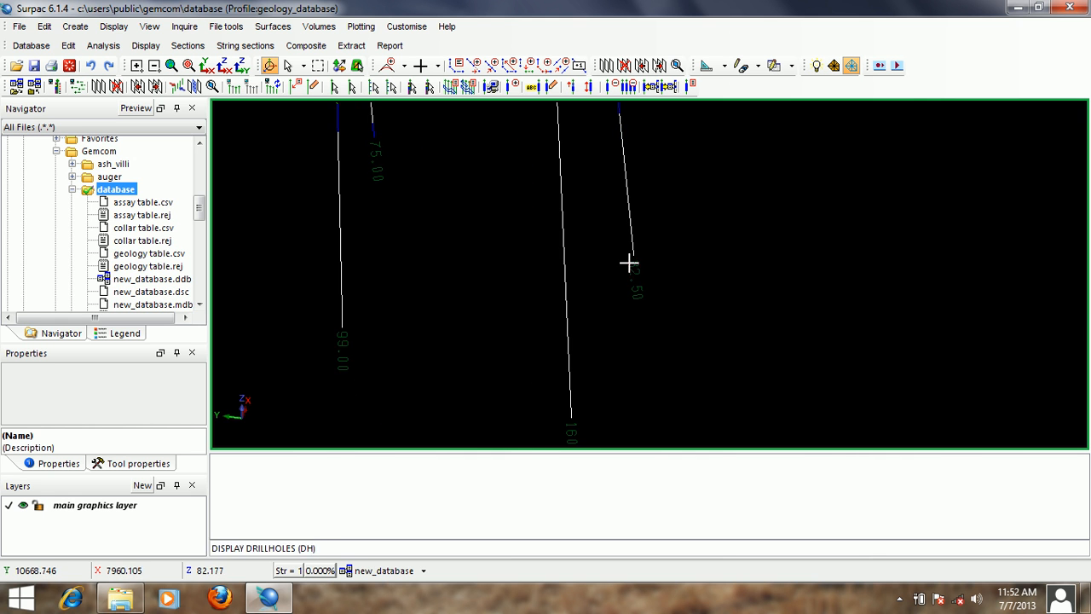
{"action": "scroll", "coordinate": [635, 269], "scroll_direction": "down", "scroll_amount": 2}
{"action": "scroll", "coordinate": [634, 269], "scroll_direction": "down", "scroll_amount": 2}
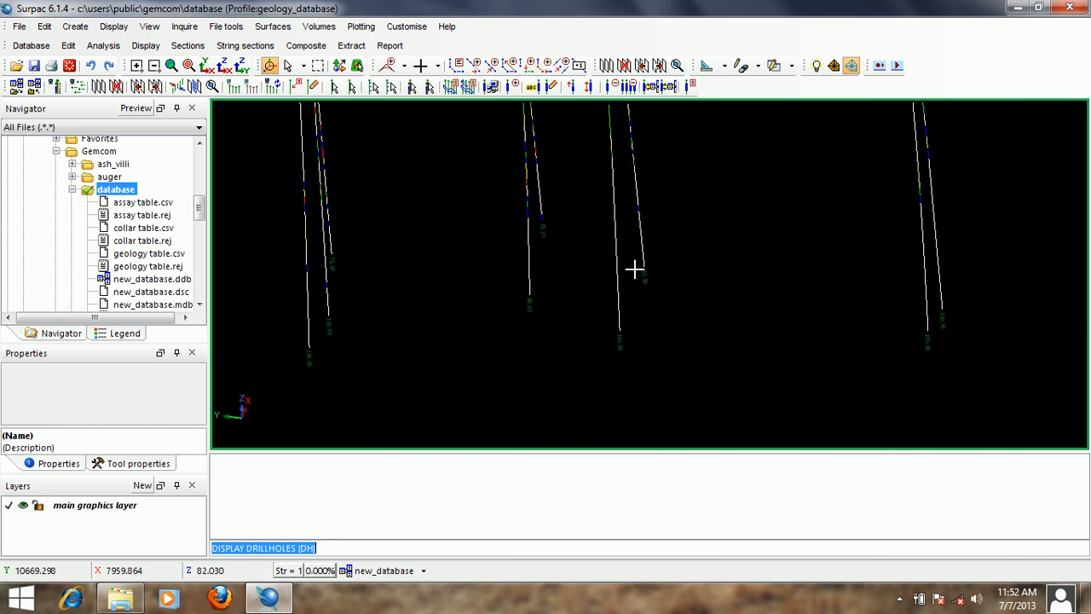
{"action": "middle_click_drag", "start_coordinate": [638, 180], "coordinate": [694, 336]}
- Reopen the drillhole display settings and set the collar marker to (x) with a marker size of 0.5
{"action": "key", "text": "Return"}
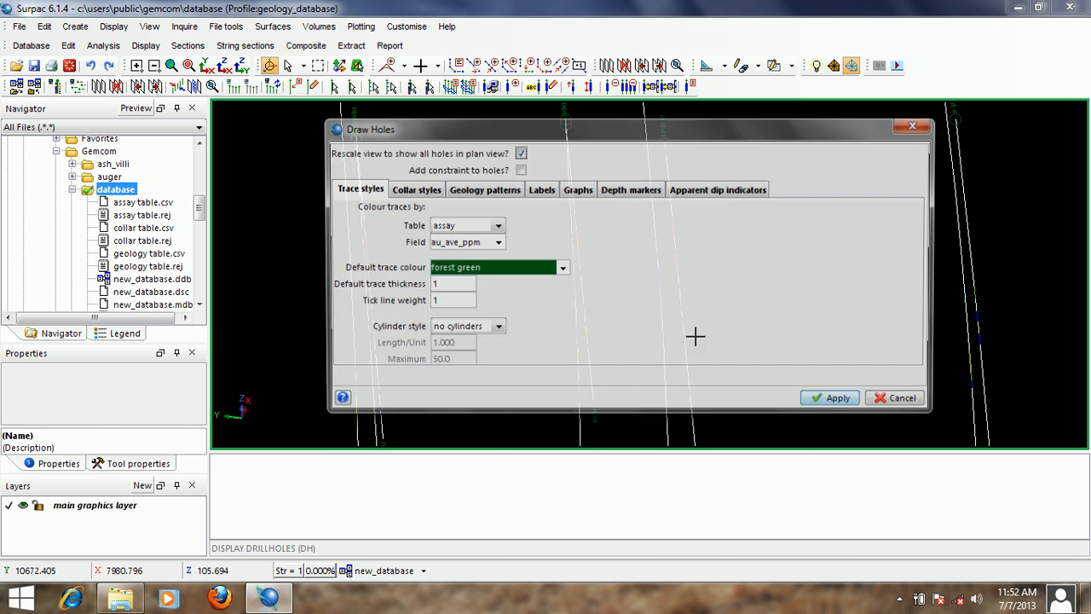
{"action": "left_click", "coordinate": [412, 189]}
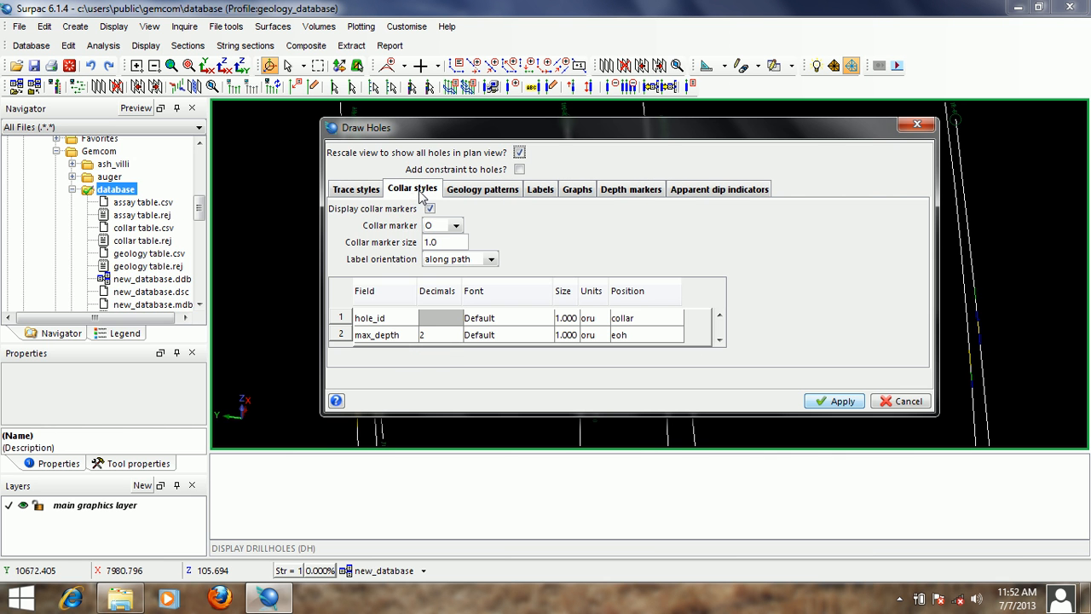
{"action": "left_click", "coordinate": [456, 226]}
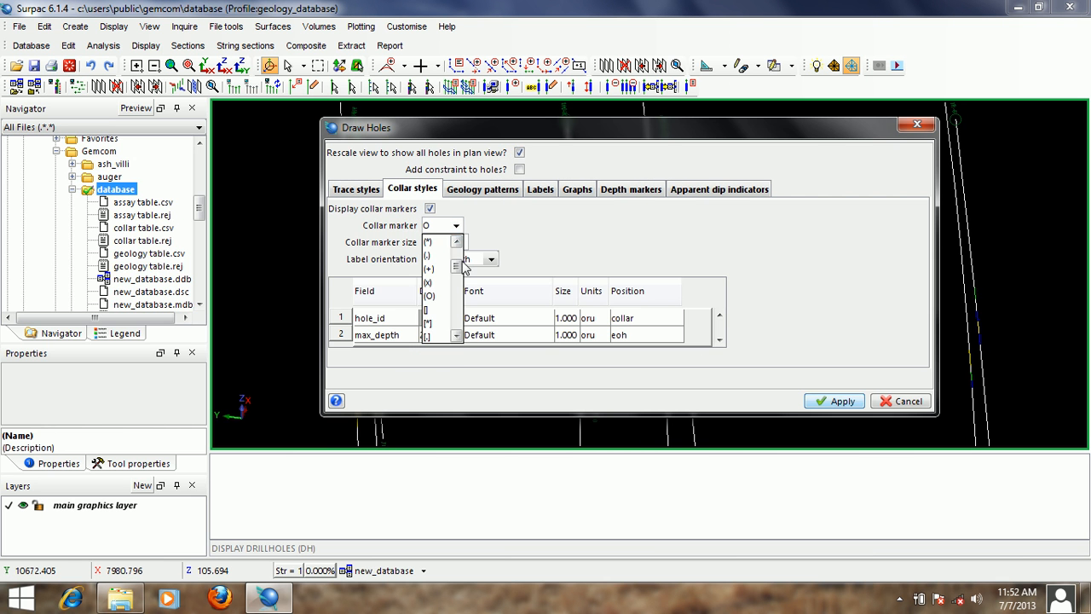
{"action": "scroll", "coordinate": [449, 261], "scroll_direction": "down", "scroll_amount": 1}
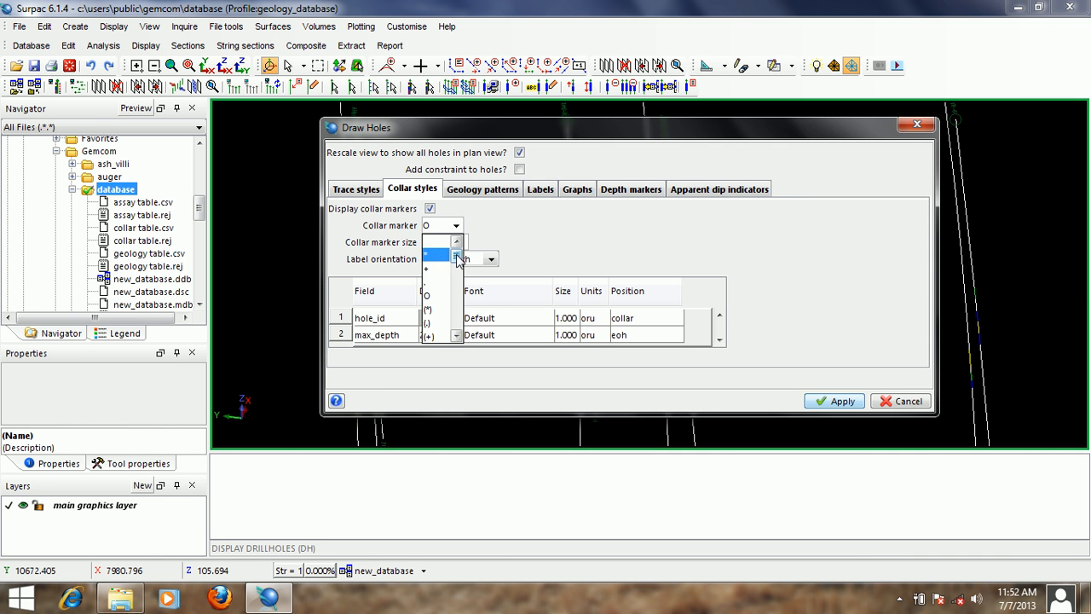
{"action": "scroll", "coordinate": [459, 266], "scroll_direction": "down", "scroll_amount": 1}
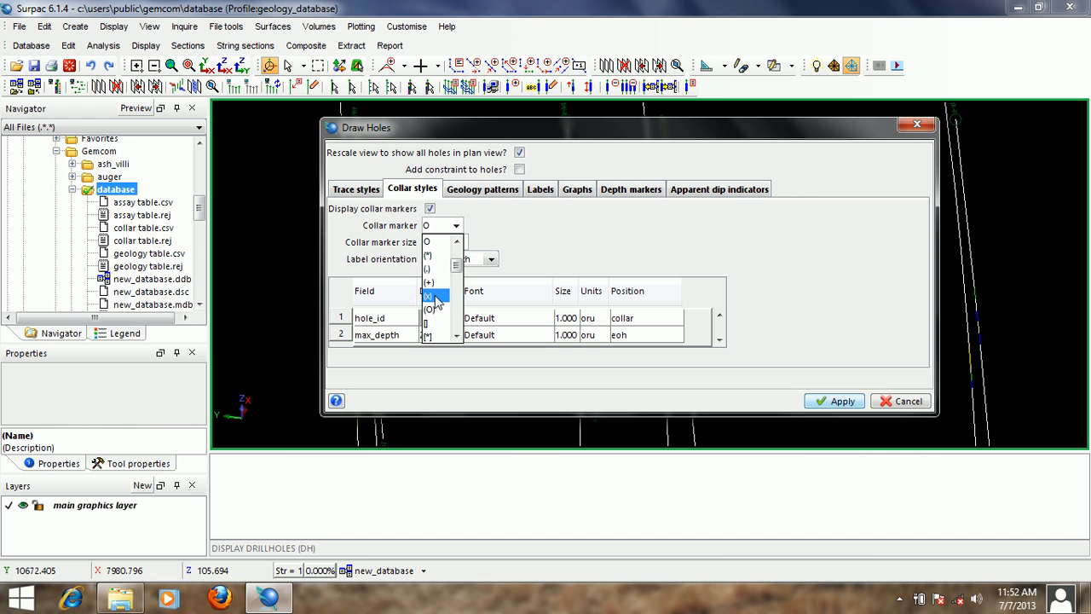
{"action": "left_click", "coordinate": [438, 296]}
{"action": "double_click", "coordinate": [450, 243]}
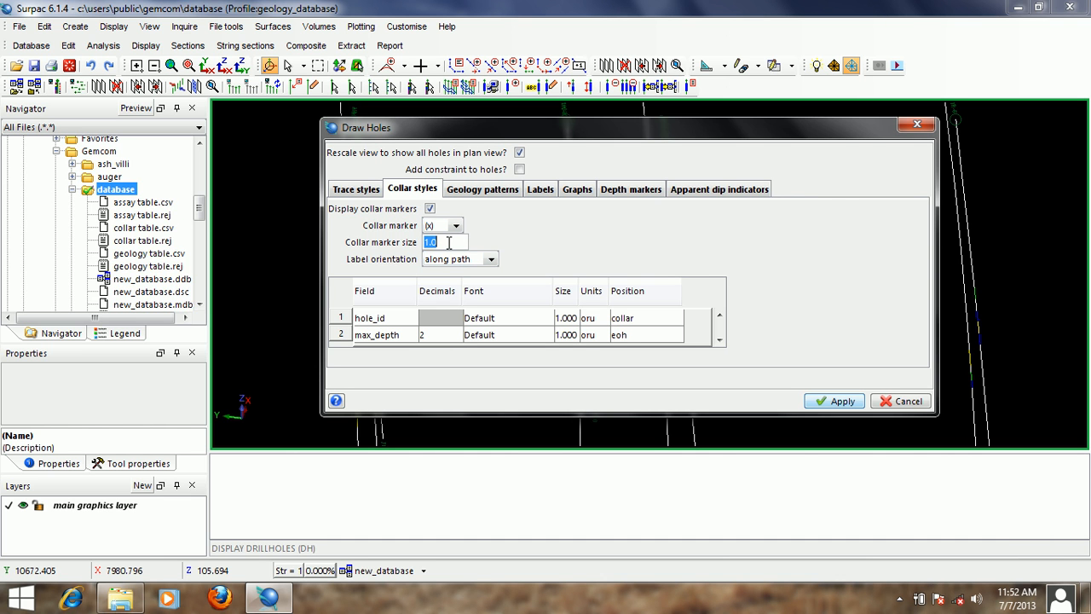
{"action": "type", "text": "0.5"}
- Set the collar label orientation to centered and redraw the drillholes
{"action": "left_click", "coordinate": [491, 259]}
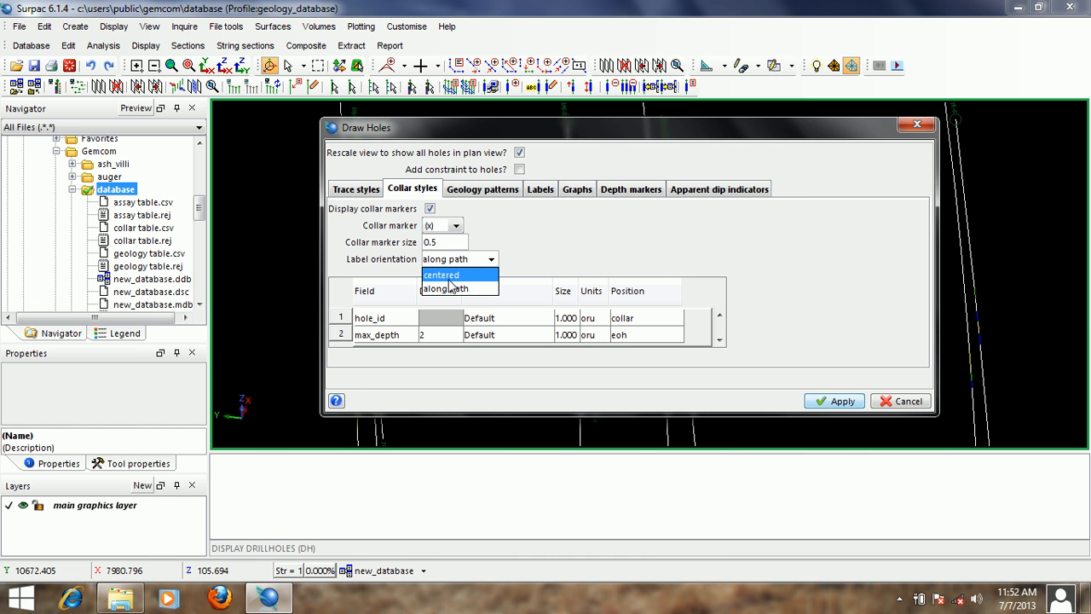
{"action": "left_click", "coordinate": [454, 275]}
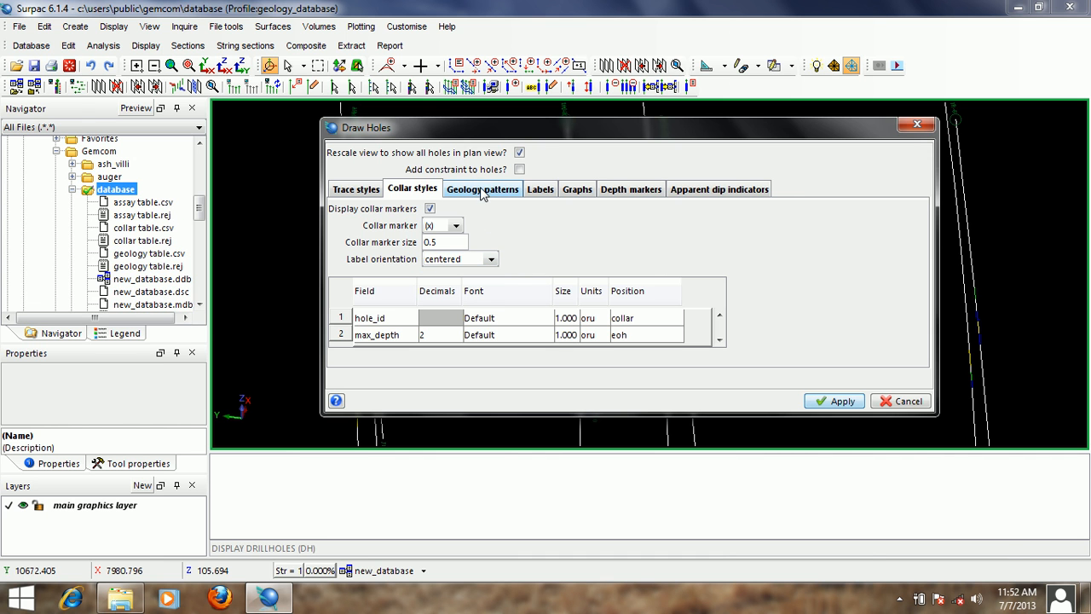
{"action": "left_click", "coordinate": [832, 404]}
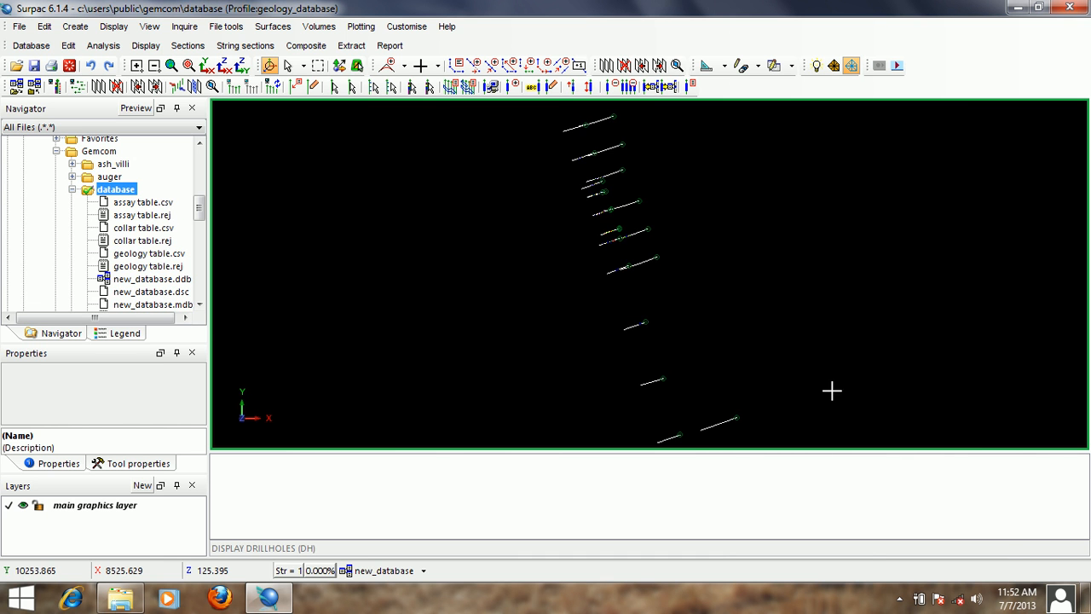
- Examine the centered hole ID labels at the collars and the depth labels at the hole ends in a side view
{"action": "left_click_drag", "start_coordinate": [634, 363], "coordinate": [635, 309]}
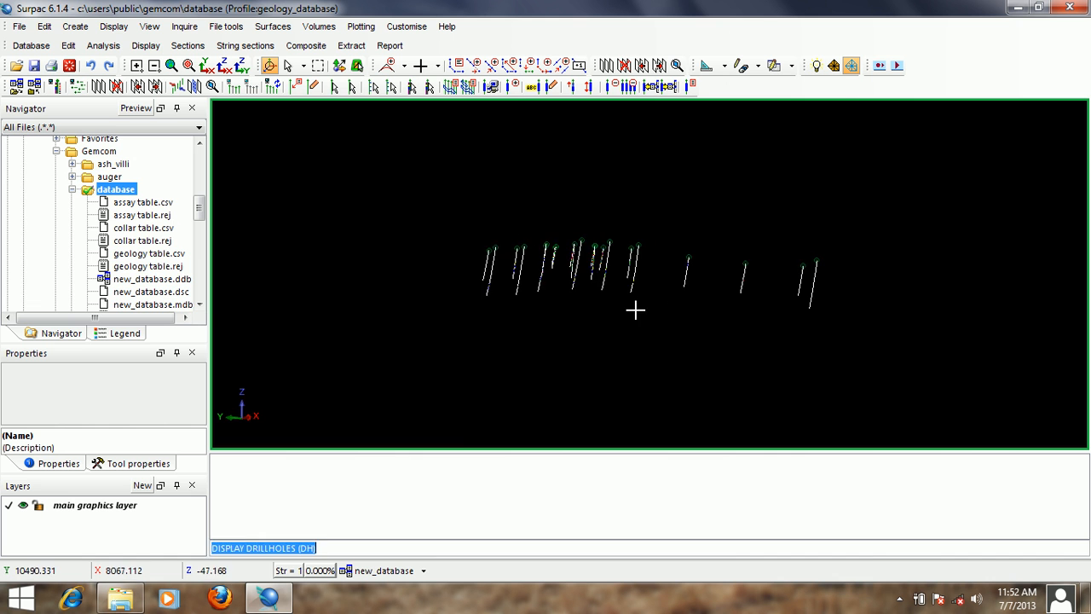
{"action": "scroll", "coordinate": [614, 246], "scroll_direction": "up", "scroll_amount": 5}
{"action": "scroll", "coordinate": [579, 187], "scroll_direction": "up", "scroll_amount": 4}
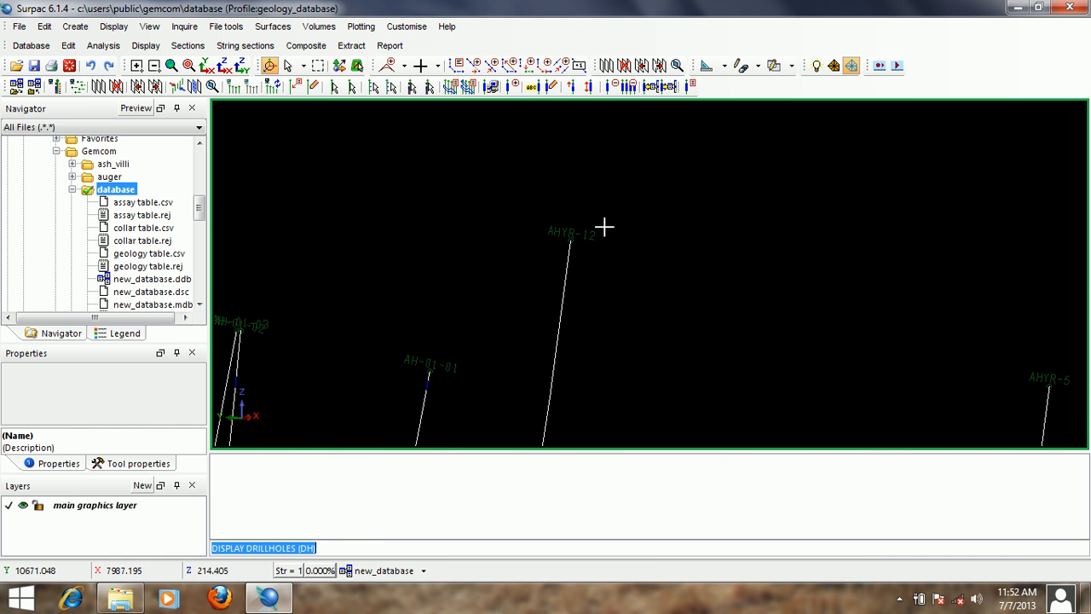
{"action": "scroll", "coordinate": [604, 226], "scroll_direction": "down", "scroll_amount": 3}
{"action": "middle_click_drag", "start_coordinate": [609, 372], "coordinate": [691, 132]}
{"action": "middle_click_drag", "start_coordinate": [709, 305], "coordinate": [735, 185]}
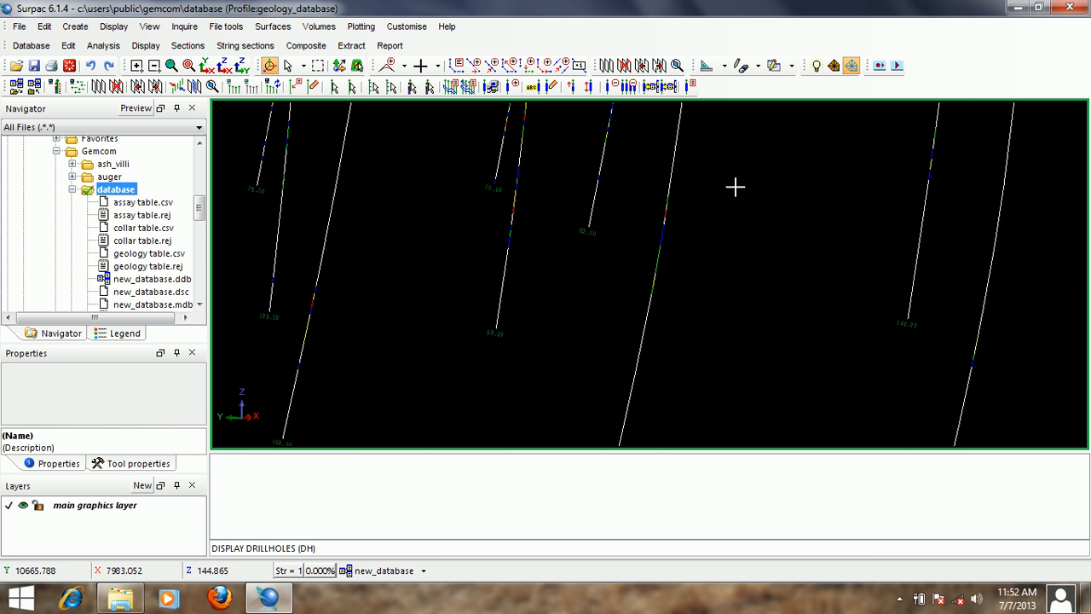
{"action": "scroll", "coordinate": [567, 217], "scroll_direction": "up", "scroll_amount": 2}
{"action": "scroll", "coordinate": [587, 204], "scroll_direction": "down", "scroll_amount": 6}
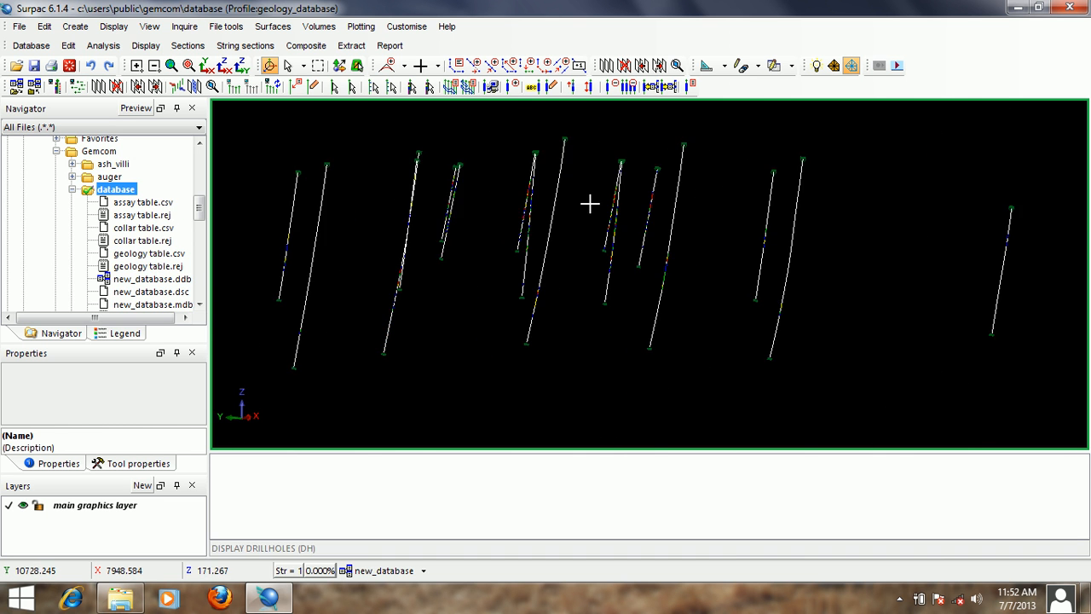
{"action": "middle_click_drag", "start_coordinate": [637, 159], "coordinate": [703, 252]}
- Reopen the drillhole display settings and colour the traces by the lithology field of the geology table
{"action": "key", "text": "F2"}
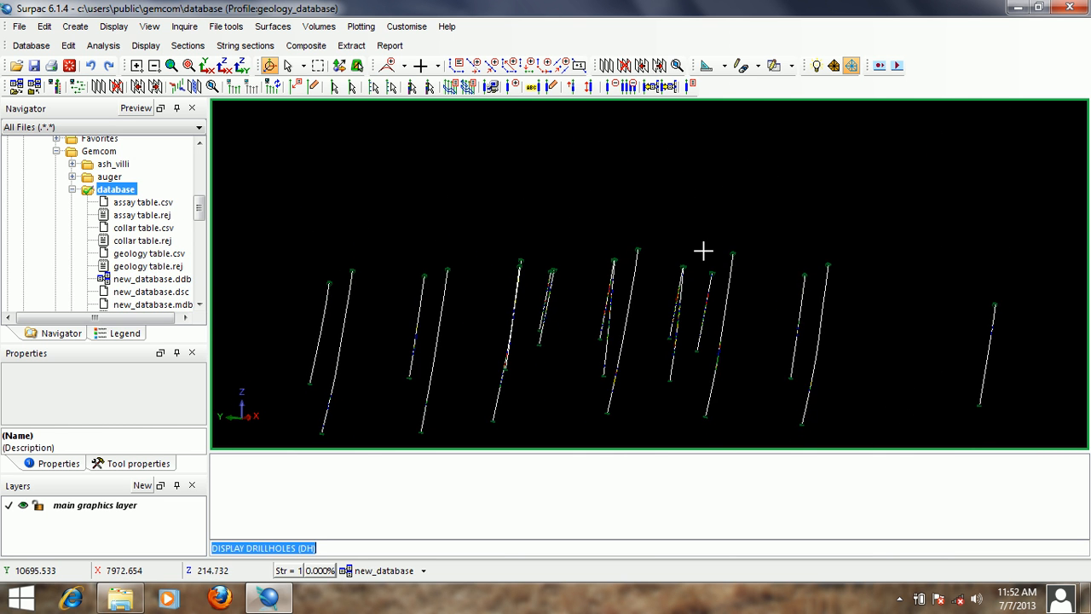
{"action": "key", "text": "Return"}
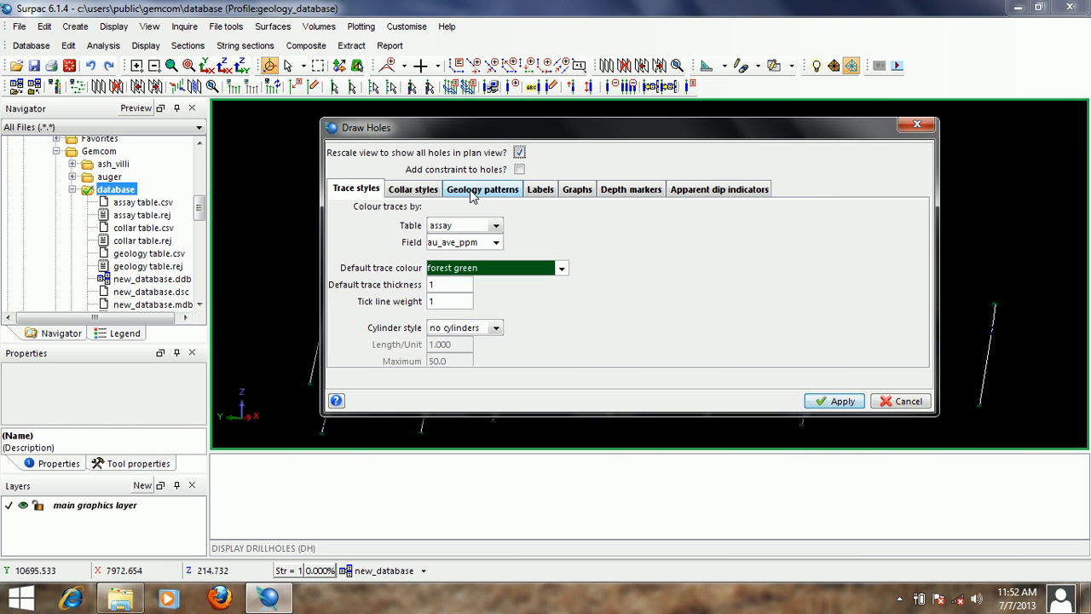
{"action": "left_click", "coordinate": [482, 190]}
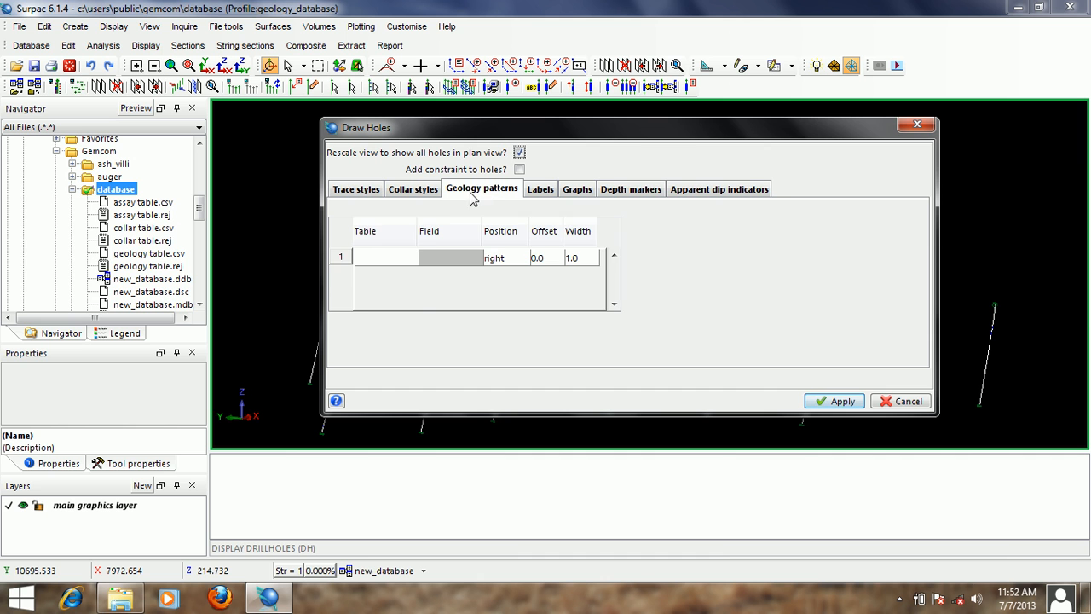
{"action": "left_click", "coordinate": [366, 189]}
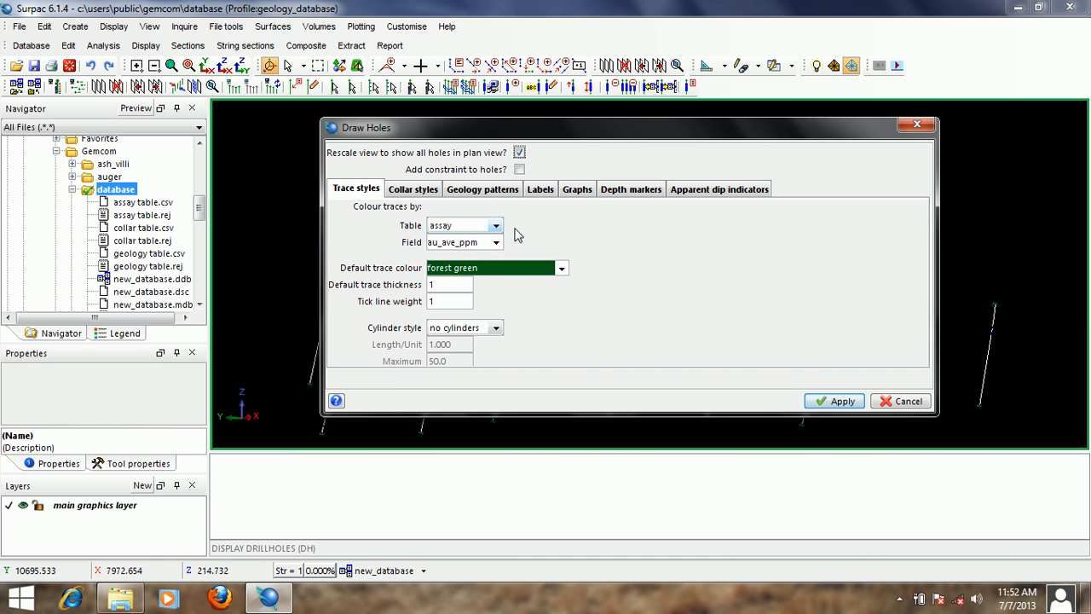
{"action": "left_click", "coordinate": [495, 225]}
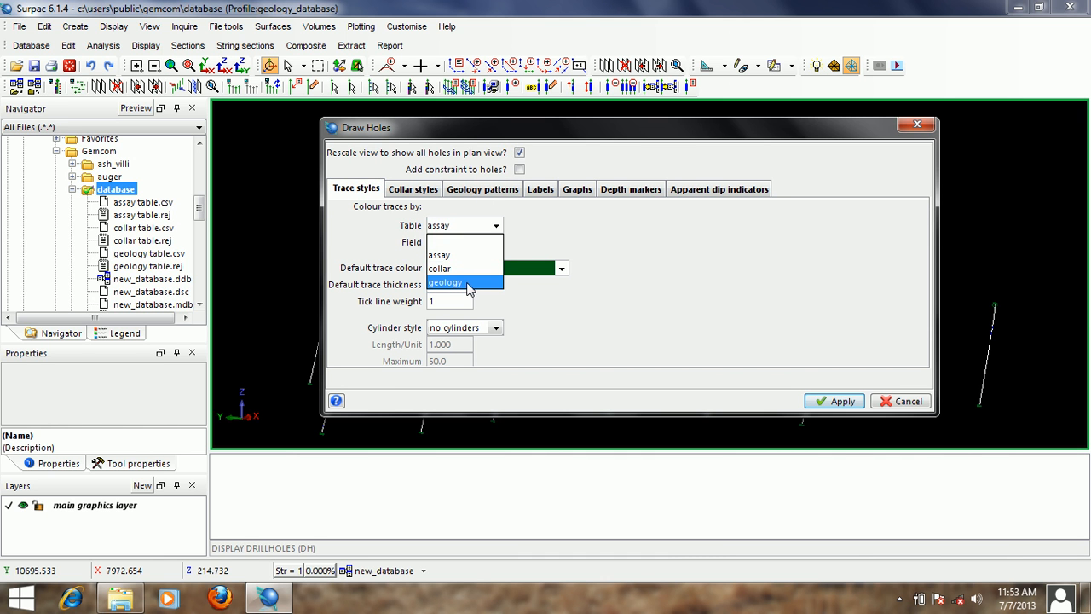
{"action": "left_click", "coordinate": [467, 284]}
{"action": "left_click", "coordinate": [495, 242]}
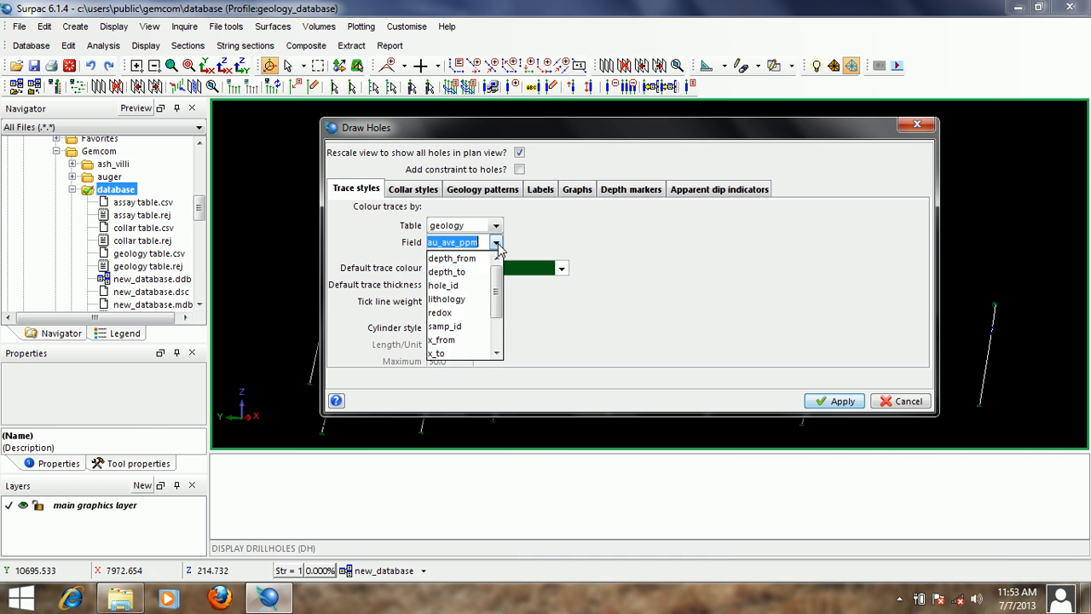
{"action": "left_click", "coordinate": [450, 298]}
- Define a geology pattern for the geology table's lithology field with an offset of 1.5 and redraw the drillholes
{"action": "left_click", "coordinate": [484, 189]}
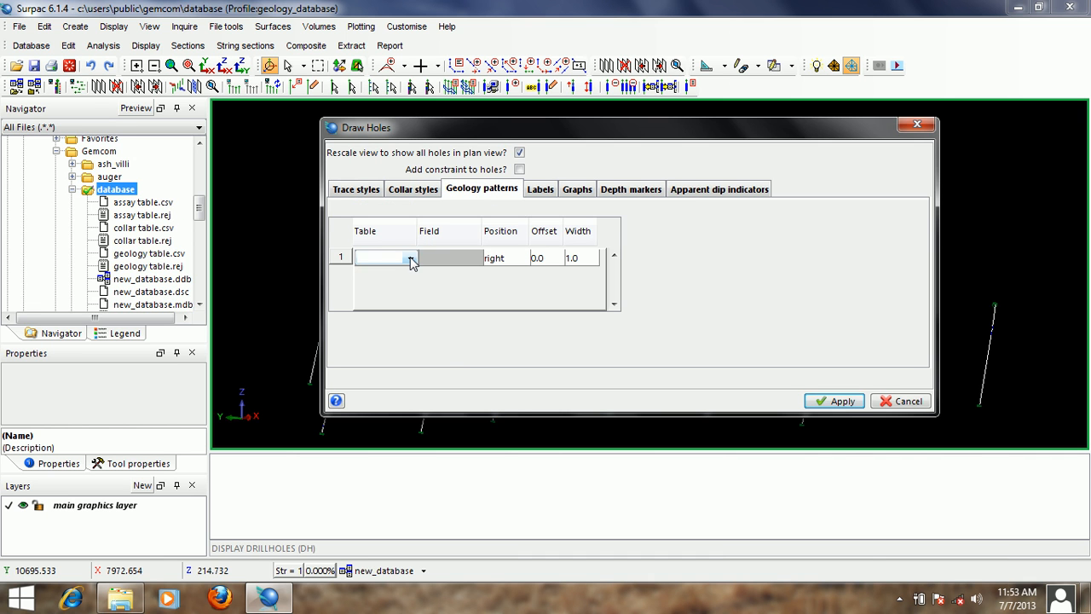
{"action": "left_click", "coordinate": [410, 259]}
{"action": "left_click", "coordinate": [406, 302]}
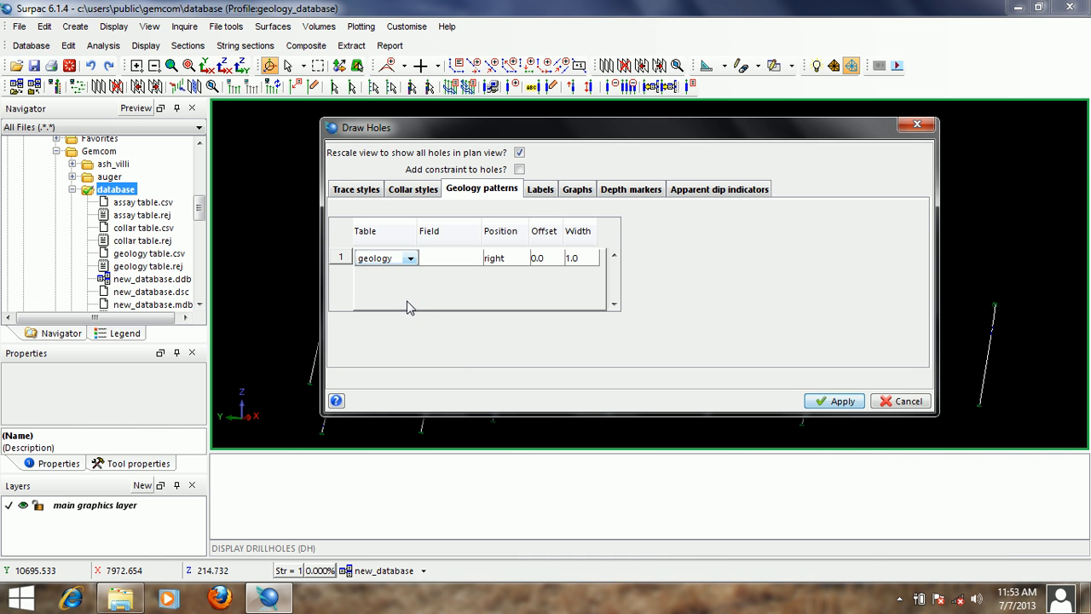
{"action": "left_click", "coordinate": [476, 263]}
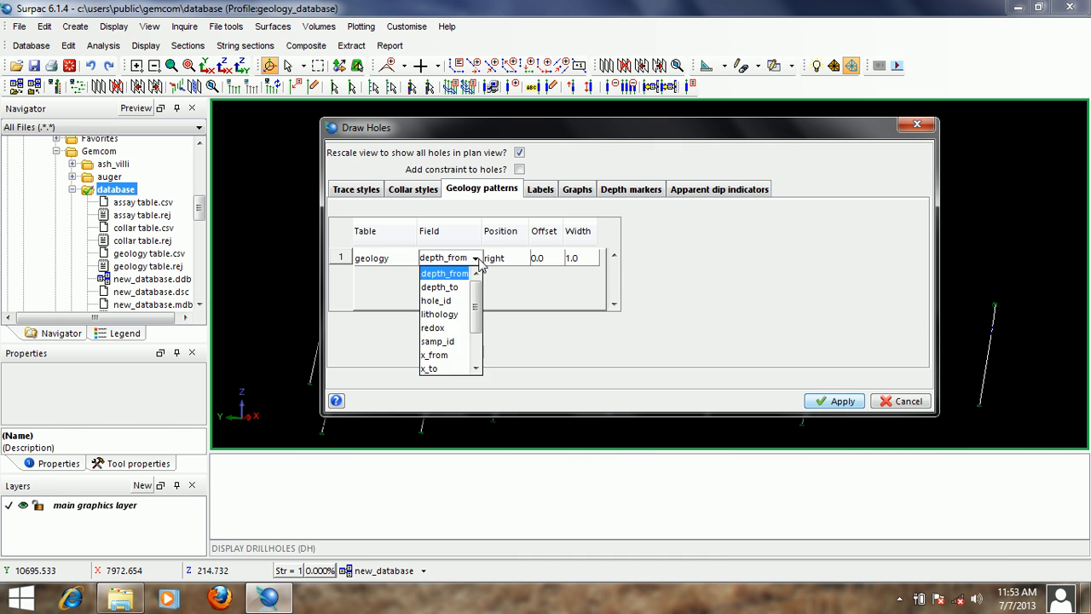
{"action": "left_click", "coordinate": [458, 315]}
{"action": "mouse_move", "coordinate": [617, 134]}
{"action": "left_mouse_down"}
{"action": "mouse_move", "coordinate": [653, 124]}
{"action": "mouse_move", "coordinate": [599, 129]}
{"action": "left_mouse_up"}
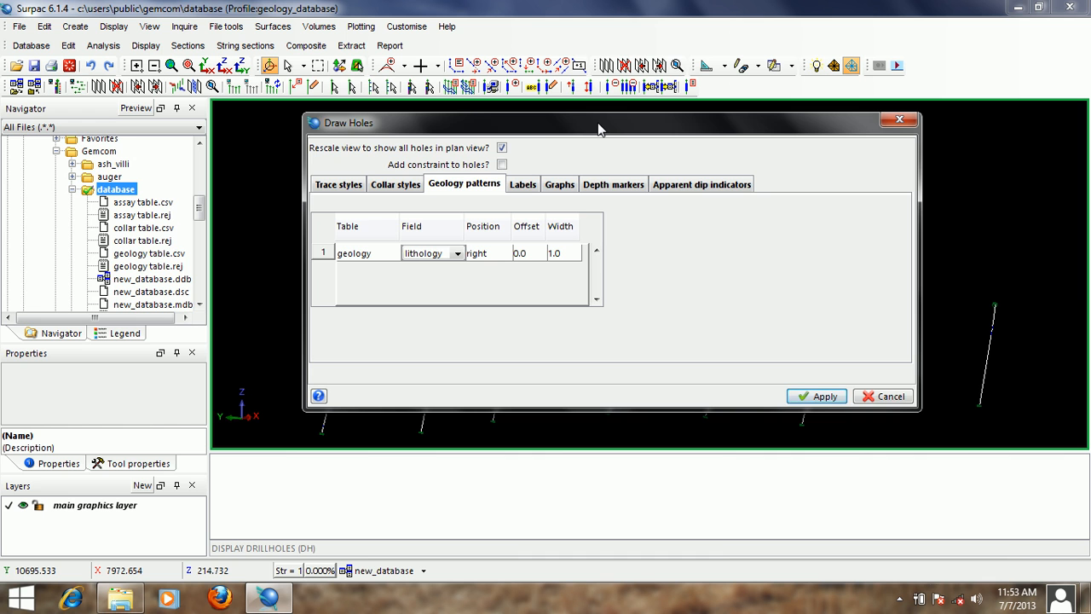
{"action": "left_click_drag", "start_coordinate": [599, 129], "coordinate": [603, 124]}
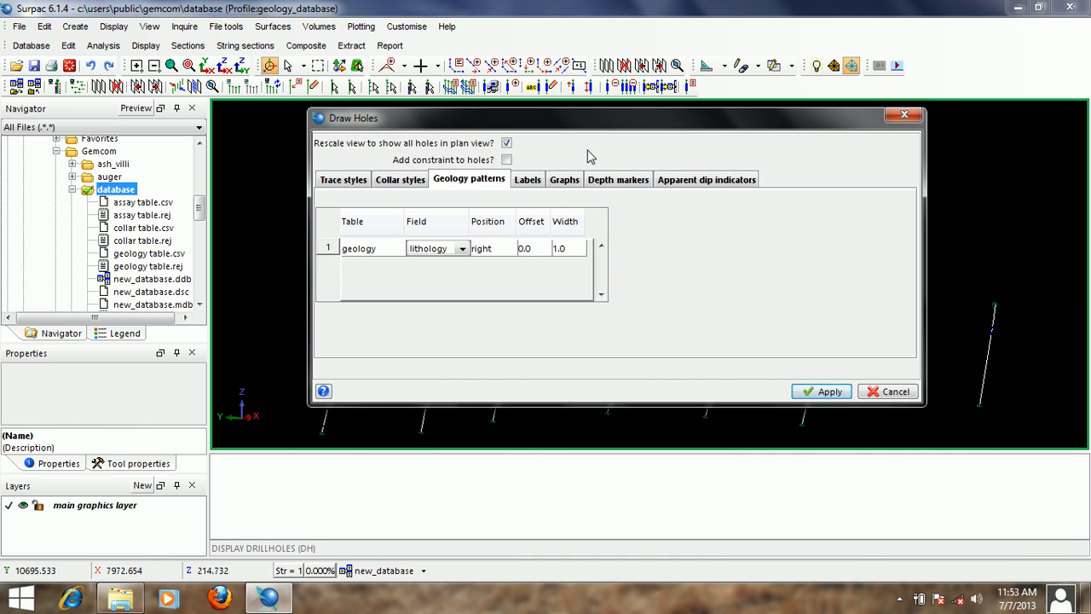
{"action": "left_click", "coordinate": [529, 249]}
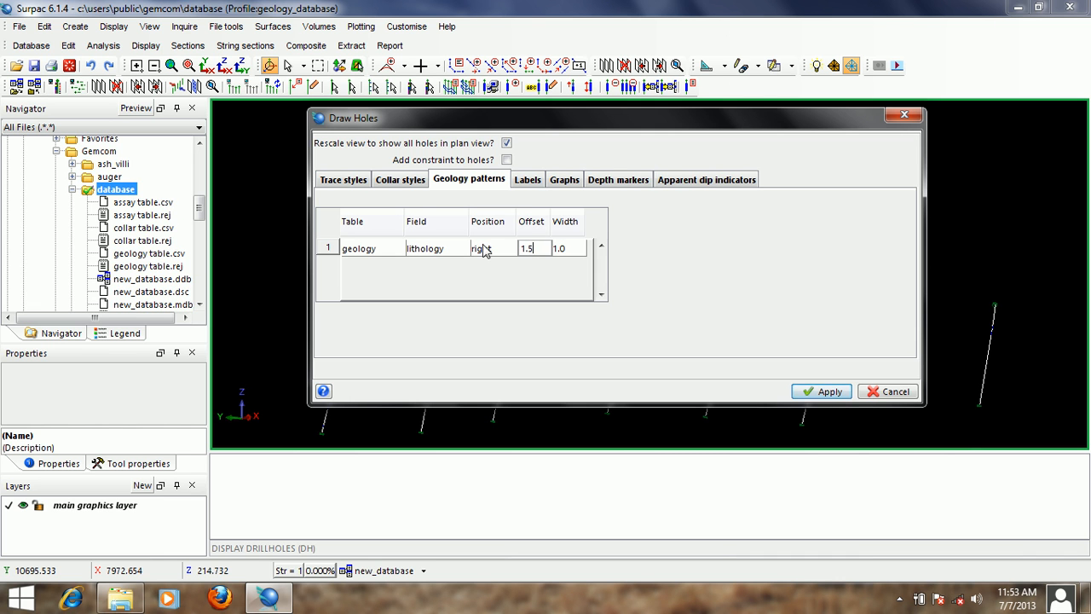
{"action": "left_click", "coordinate": [827, 391]}
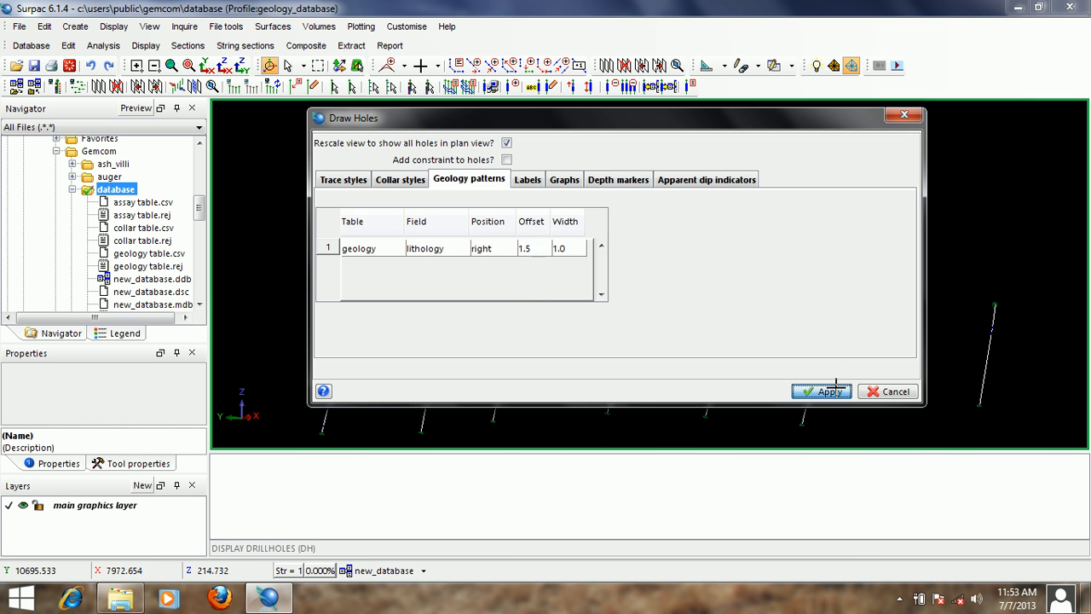
- Examine the lithology patterns drawn beside the traces of holes AHYR-5 and AHYR-11
{"action": "left_click_drag", "start_coordinate": [566, 309], "coordinate": [637, 278]}
{"action": "scroll", "coordinate": [637, 279], "scroll_direction": "up", "scroll_amount": 5}
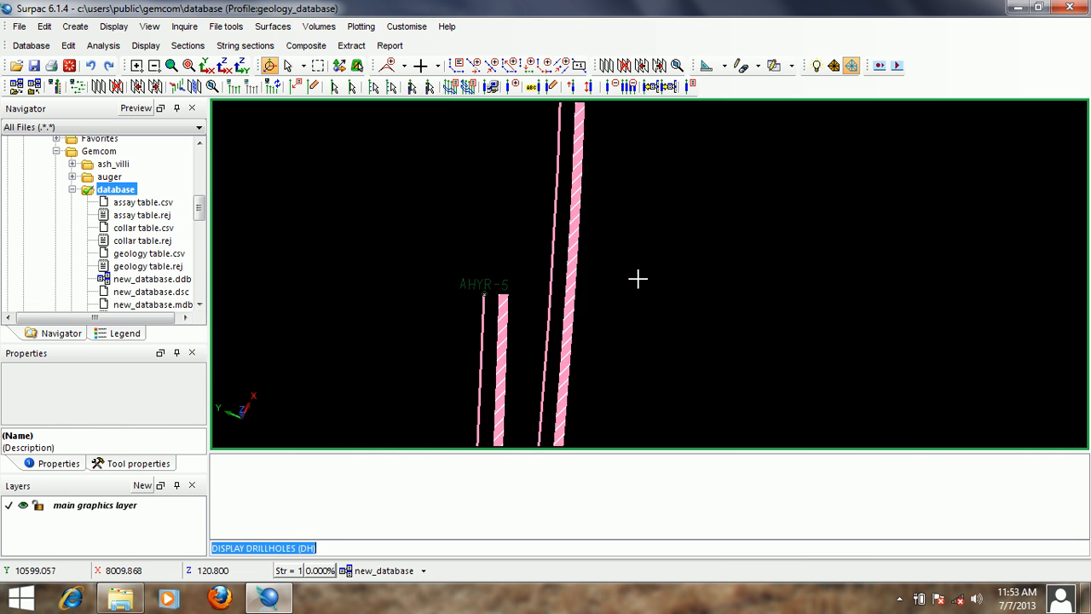
{"action": "middle_click_drag", "start_coordinate": [575, 182], "coordinate": [686, 345]}
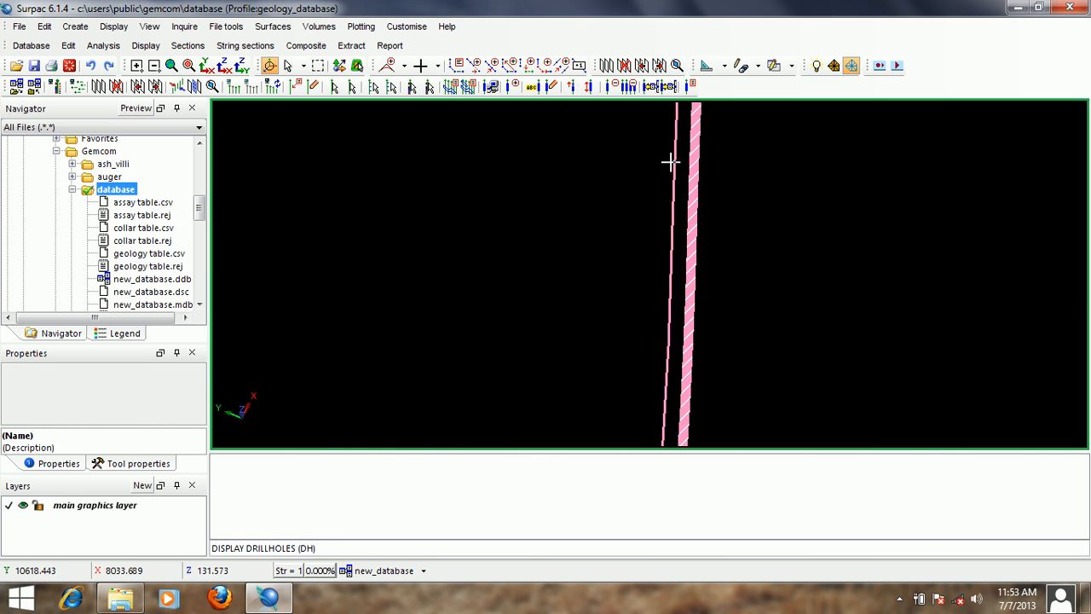
{"action": "middle_click_drag", "start_coordinate": [670, 162], "coordinate": [631, 348]}
{"action": "middle_click_drag", "start_coordinate": [660, 146], "coordinate": [630, 358]}
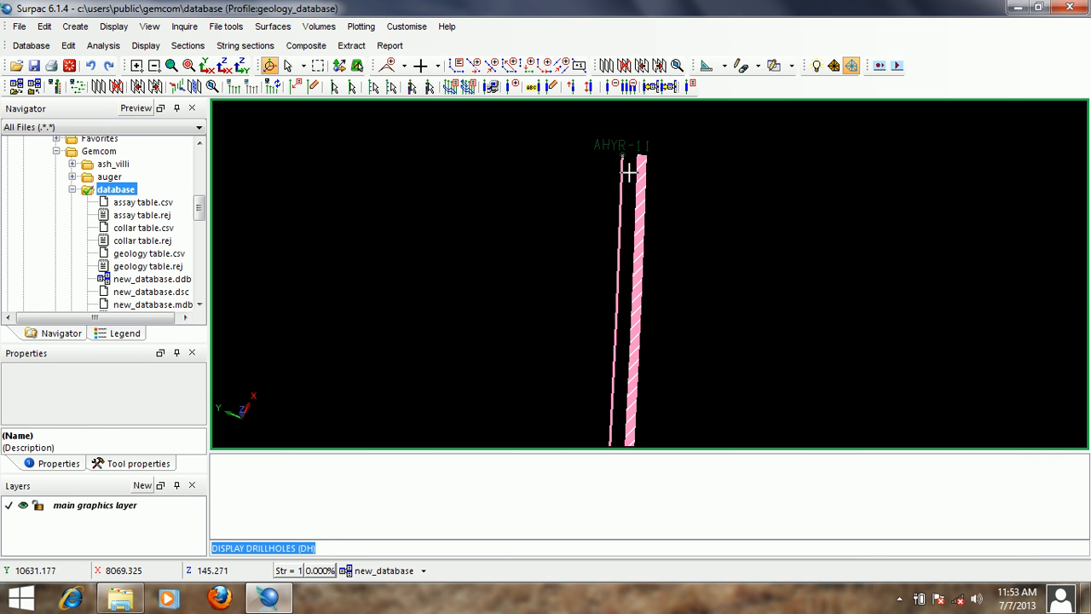
{"action": "scroll", "coordinate": [629, 173], "scroll_direction": "down", "scroll_amount": 1}
{"action": "middle_click_drag", "start_coordinate": [645, 241], "coordinate": [647, 162]}
{"action": "middle_click_drag", "start_coordinate": [637, 294], "coordinate": [638, 167]}
{"action": "middle_click_drag", "start_coordinate": [627, 212], "coordinate": [626, 122]}
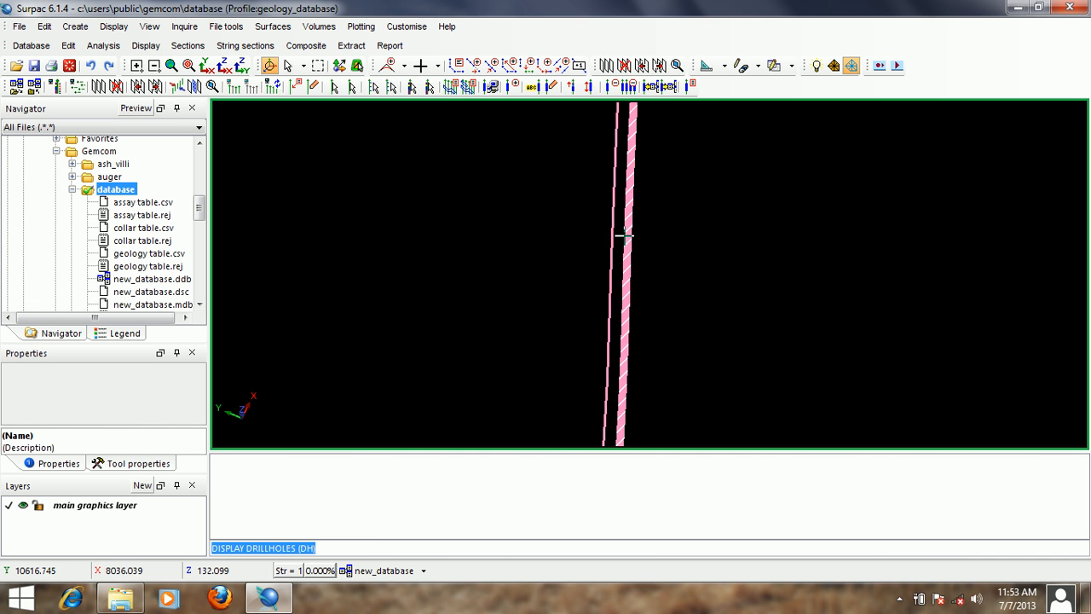
{"action": "middle_click_drag", "start_coordinate": [626, 235], "coordinate": [630, 119]}
{"action": "middle_click_drag", "start_coordinate": [571, 423], "coordinate": [633, 222]}
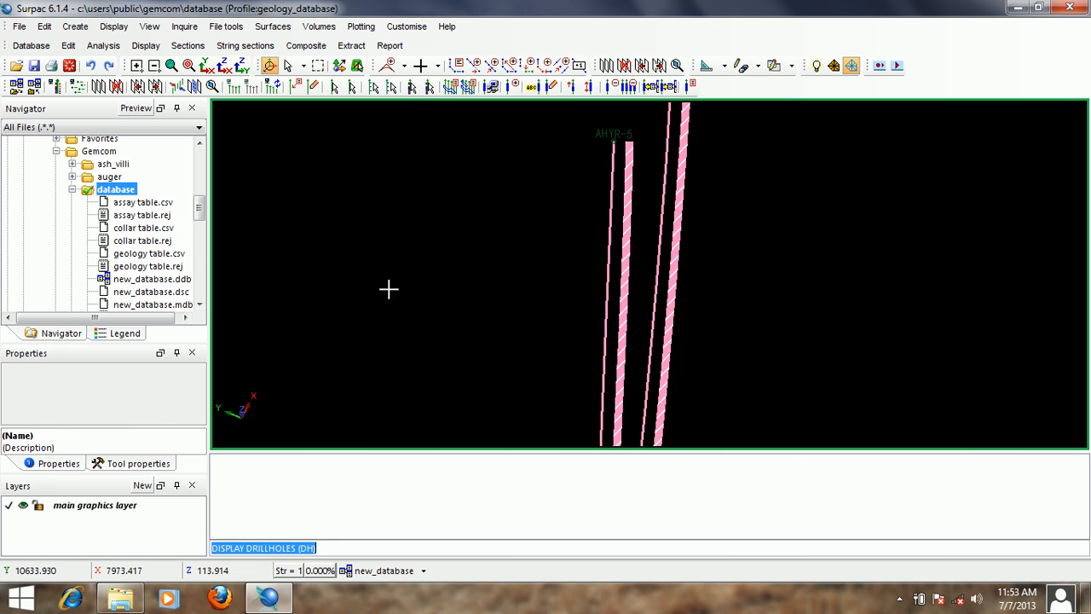
- Examine how the lithology patterns change along the multi-rock drillholes down to the depth labels at their ends
{"action": "scroll", "coordinate": [388, 289], "scroll_direction": "down", "scroll_amount": 3}
{"action": "middle_click_drag", "start_coordinate": [369, 306], "coordinate": [624, 304]}
{"action": "scroll", "coordinate": [550, 264], "scroll_direction": "up", "scroll_amount": 2}
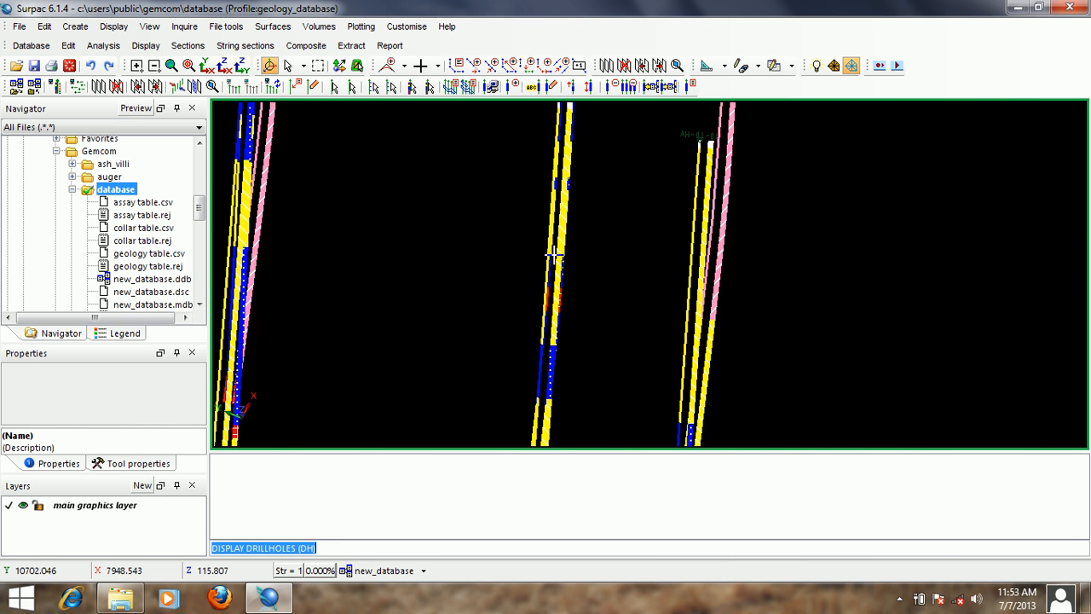
{"action": "scroll", "coordinate": [554, 254], "scroll_direction": "up", "scroll_amount": 2}
{"action": "mouse_move", "coordinate": [555, 304]}
{"action": "middle_mouse_down"}
{"action": "mouse_move", "coordinate": [594, 310]}
{"action": "mouse_move", "coordinate": [632, 216]}
{"action": "middle_mouse_up"}
{"action": "scroll", "coordinate": [577, 303], "scroll_direction": "up", "scroll_amount": 1}
{"action": "scroll", "coordinate": [610, 293], "scroll_direction": "down", "scroll_amount": 2}
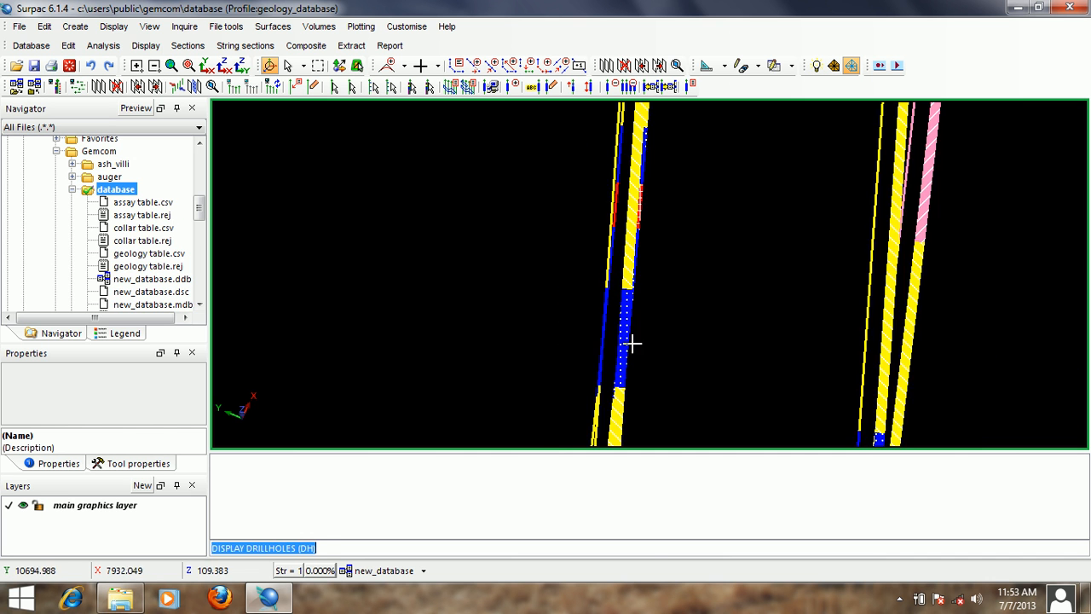
{"action": "middle_click_drag", "start_coordinate": [633, 348], "coordinate": [669, 255]}
{"action": "middle_click_drag", "start_coordinate": [680, 379], "coordinate": [746, 266]}
{"action": "left_click_drag", "start_coordinate": [746, 267], "coordinate": [768, 254]}
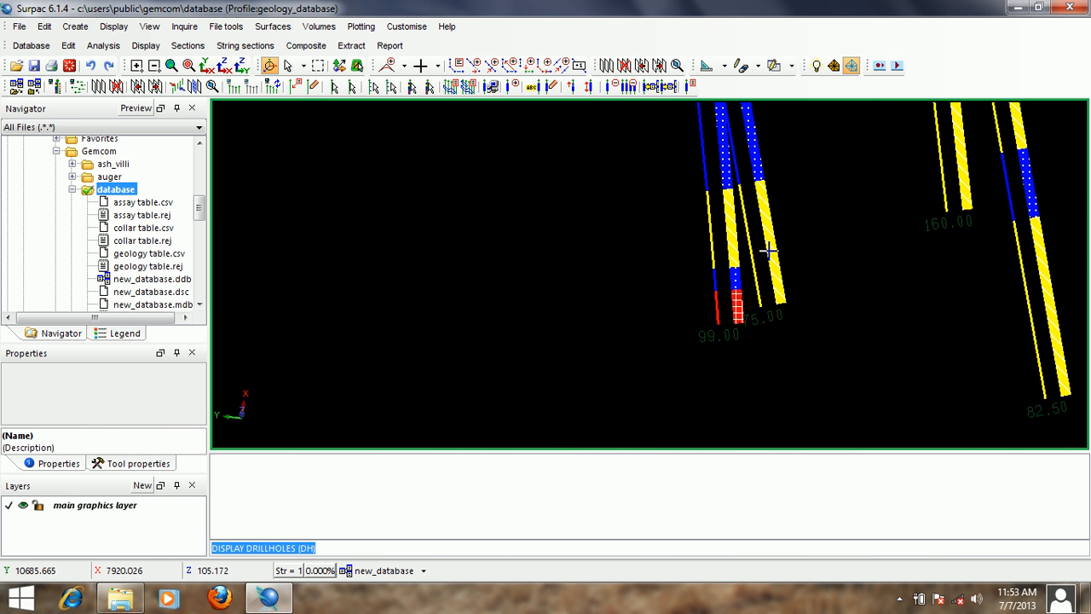
{"action": "scroll", "coordinate": [767, 250], "scroll_direction": "up", "scroll_amount": 2}
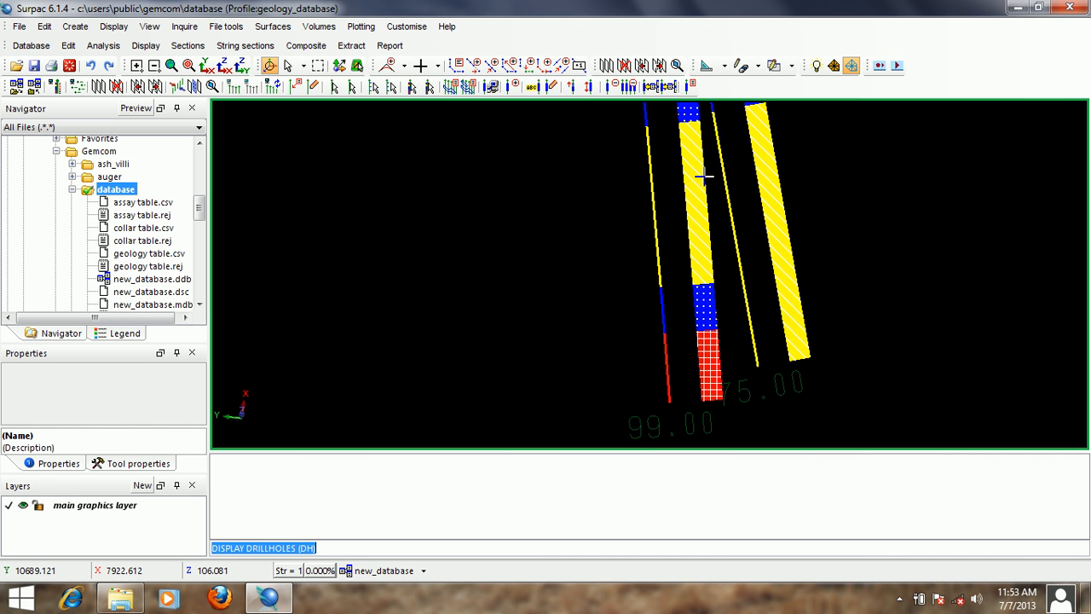
{"action": "middle_click_drag", "start_coordinate": [703, 153], "coordinate": [740, 282]}
{"action": "scroll", "coordinate": [729, 239], "scroll_direction": "down", "scroll_amount": 5}
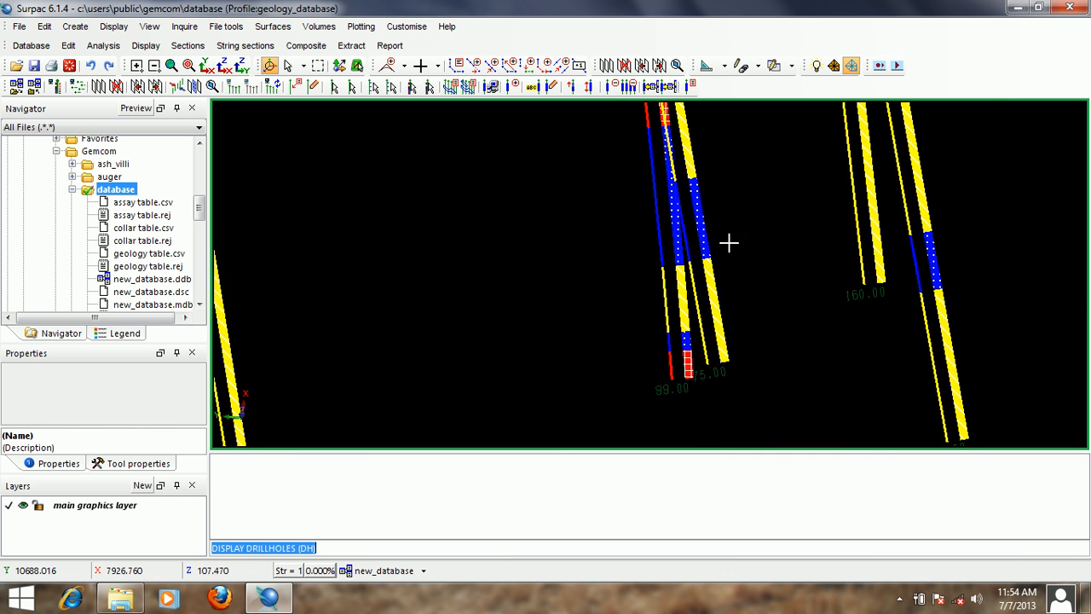
{"action": "middle_click_drag", "start_coordinate": [825, 161], "coordinate": [814, 262]}
{"action": "scroll", "coordinate": [771, 208], "scroll_direction": "down", "scroll_amount": 3}
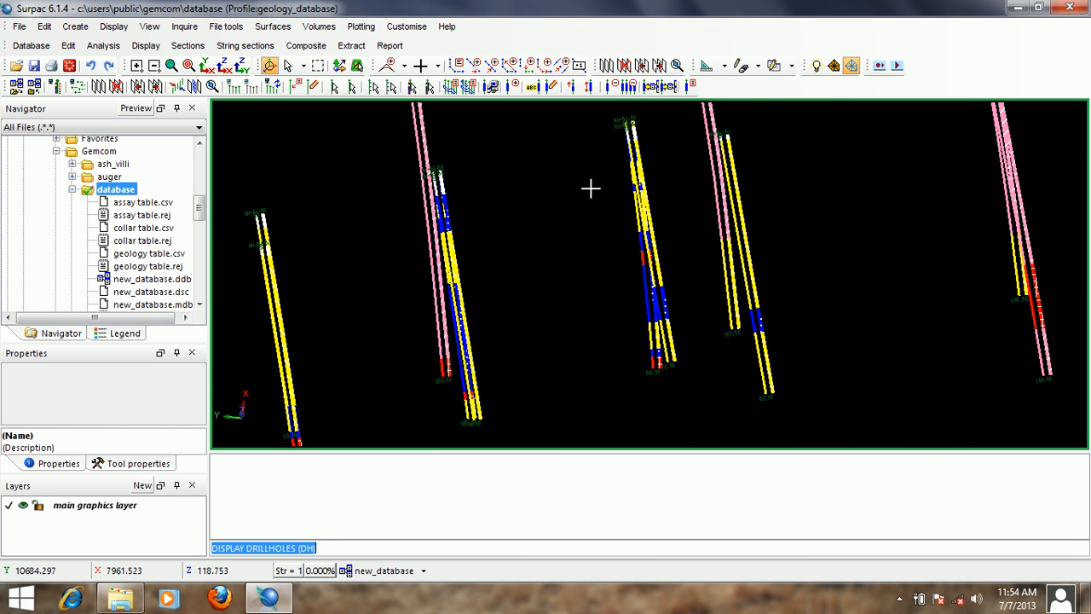
- Inspect the lithology patterns on the remaining drillholes, including the cross-hatched blue intervals, and return to an overview of all holes
{"action": "middle_click_drag", "start_coordinate": [591, 188], "coordinate": [762, 197]}
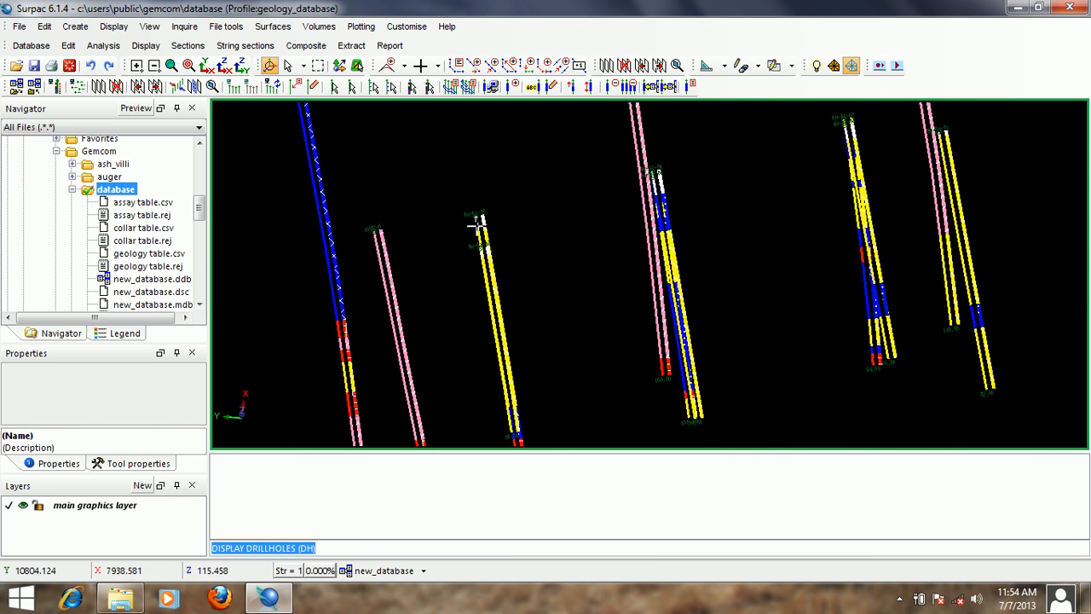
{"action": "middle_click_drag", "start_coordinate": [475, 224], "coordinate": [591, 176]}
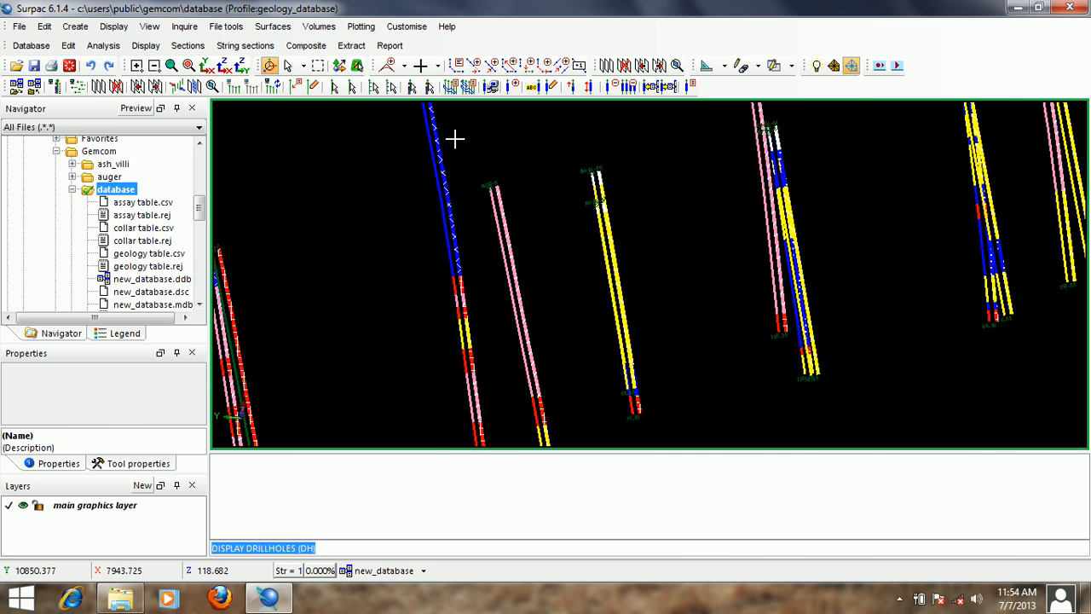
{"action": "scroll", "coordinate": [467, 172], "scroll_direction": "down", "scroll_amount": 1}
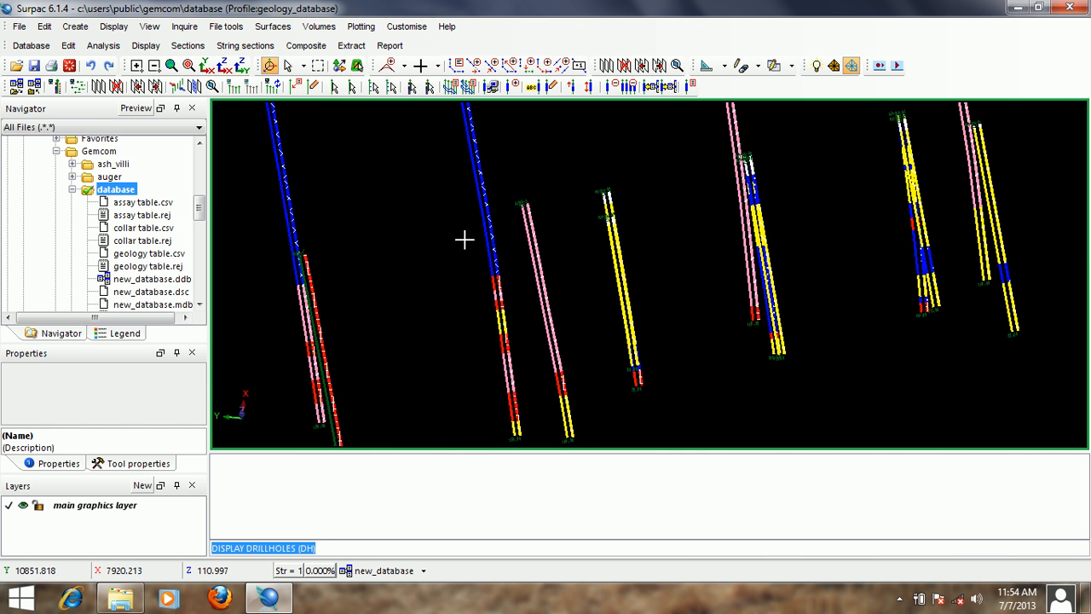
{"action": "scroll", "coordinate": [464, 239], "scroll_direction": "up", "scroll_amount": 3}
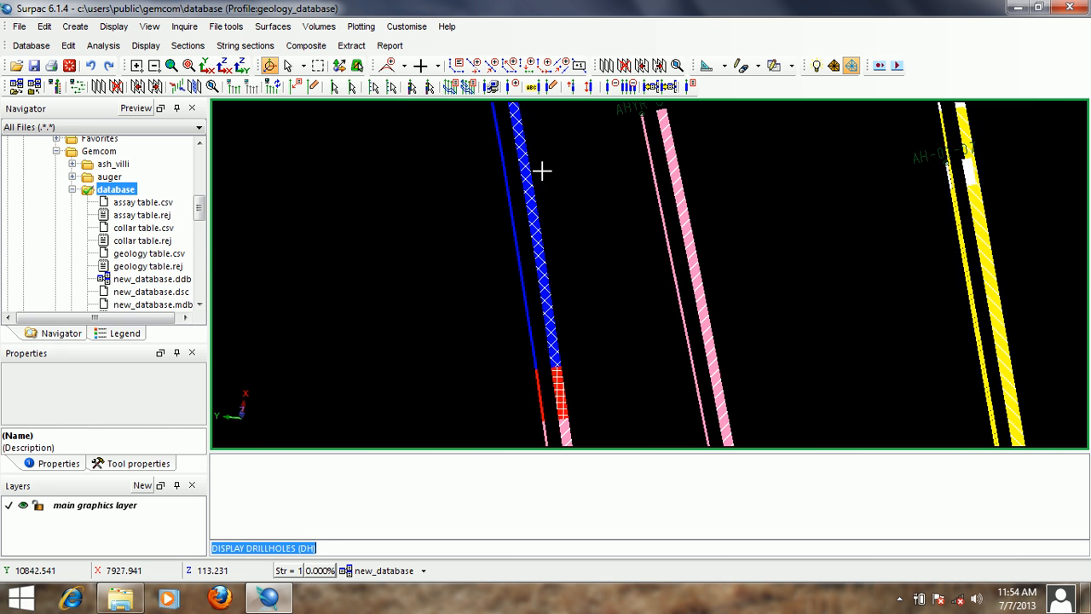
{"action": "scroll", "coordinate": [542, 170], "scroll_direction": "down", "scroll_amount": 3}
{"action": "middle_click_drag", "start_coordinate": [603, 195], "coordinate": [603, 231]}
{"action": "scroll", "coordinate": [604, 231], "scroll_direction": "down", "scroll_amount": 3}
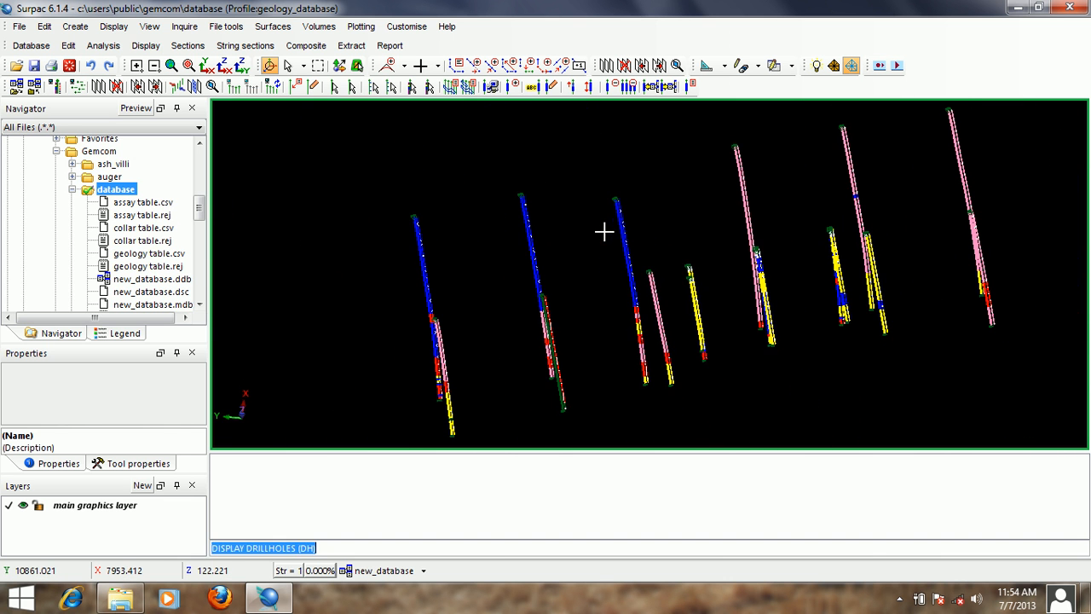
- Reopen the drillhole display settings and define a trace label for the assay table's au_ave_ppm field
{"action": "key", "text": "Return"}
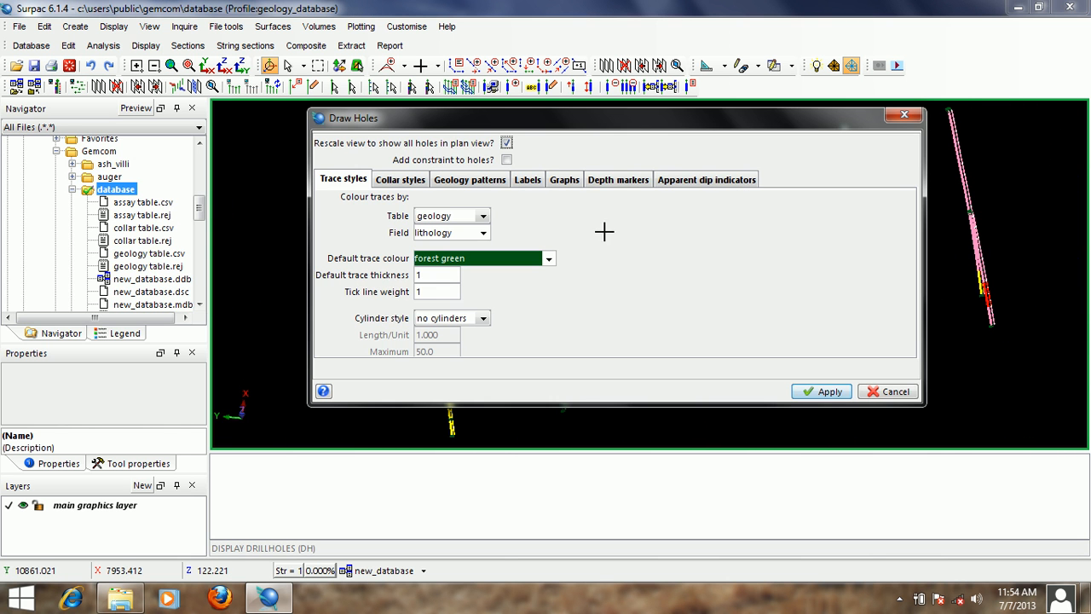
{"action": "left_click", "coordinate": [529, 181]}
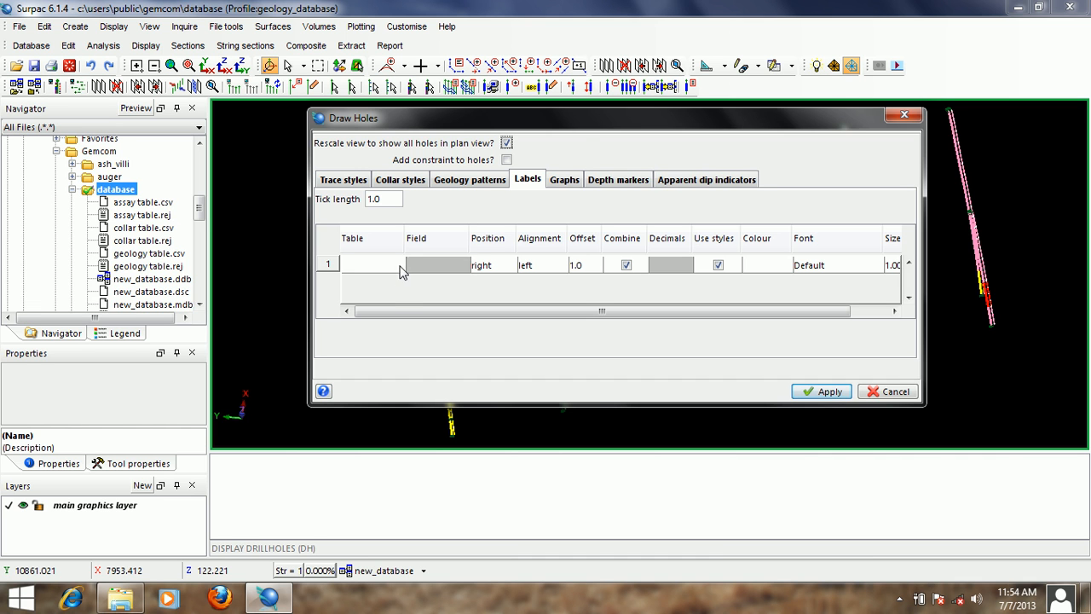
{"action": "left_click", "coordinate": [398, 265]}
{"action": "left_click", "coordinate": [380, 294]}
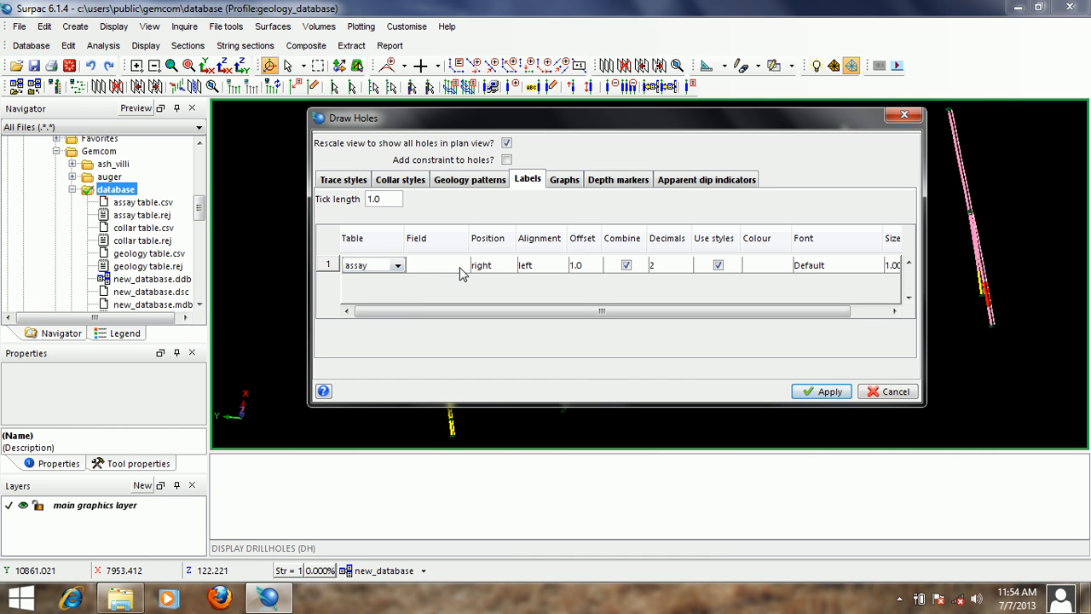
{"action": "left_click", "coordinate": [461, 272]}
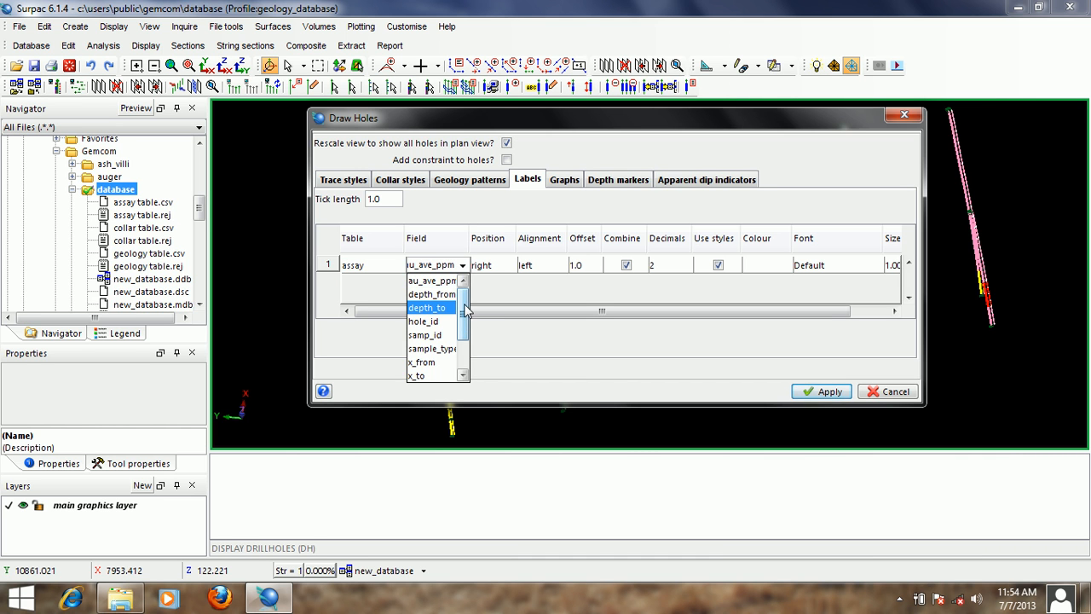
{"action": "left_click", "coordinate": [445, 281]}
- Add a second label row for the geology table's lithology field
{"action": "right_click", "coordinate": [328, 266]}
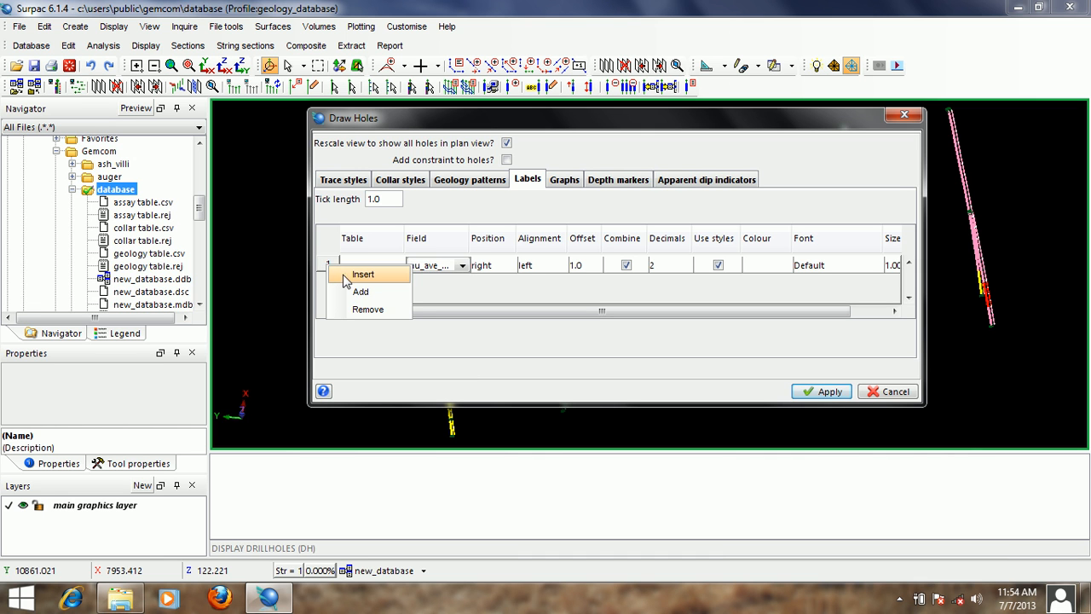
{"action": "left_click", "coordinate": [362, 291]}
{"action": "left_click", "coordinate": [394, 282]}
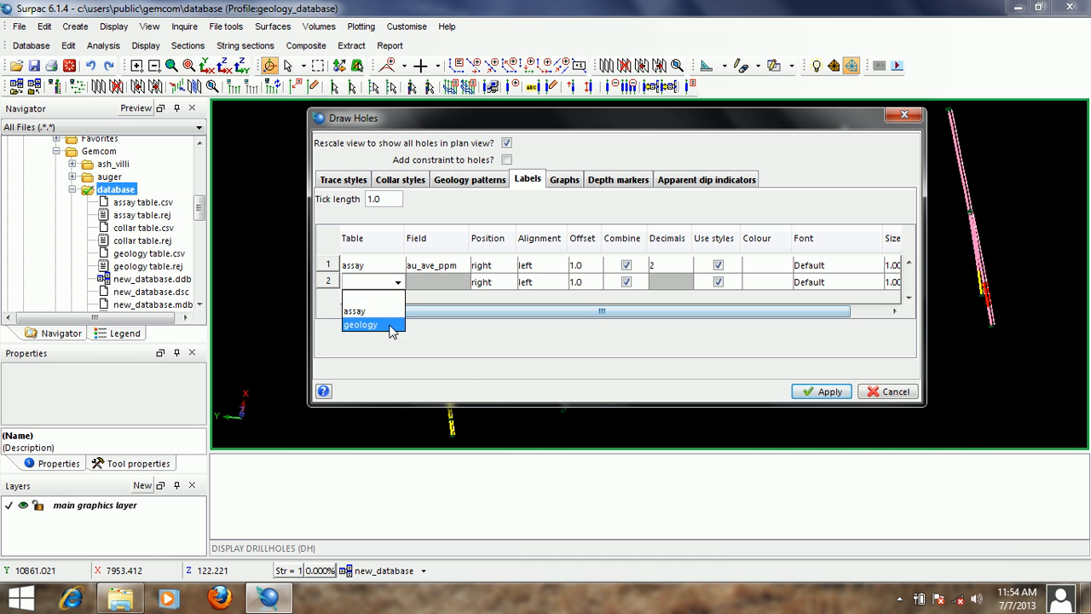
{"action": "left_click", "coordinate": [391, 325]}
{"action": "left_click", "coordinate": [461, 283]}
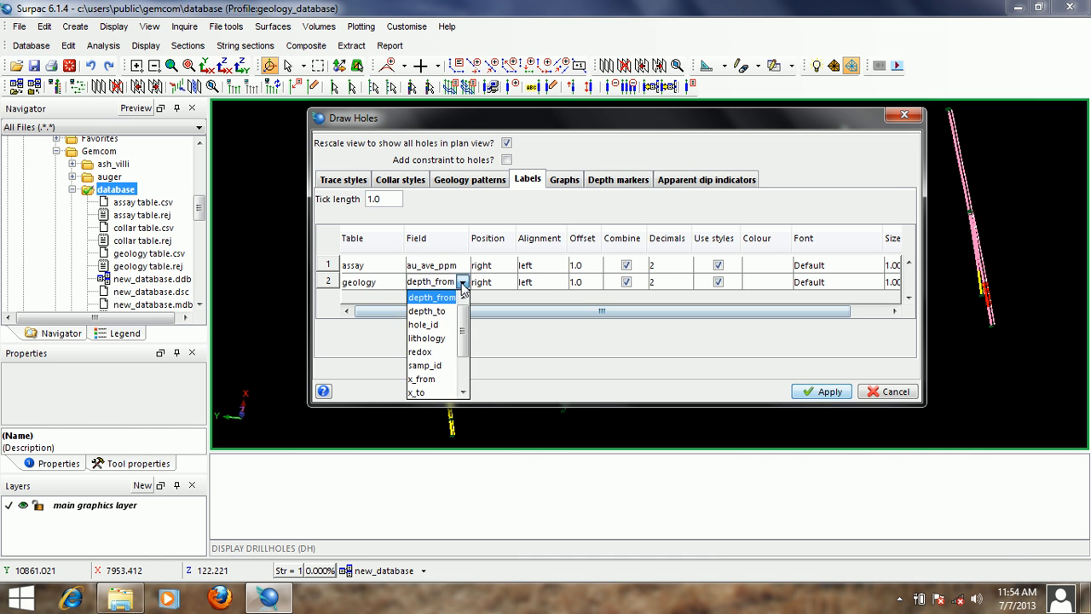
{"action": "left_click", "coordinate": [443, 338]}
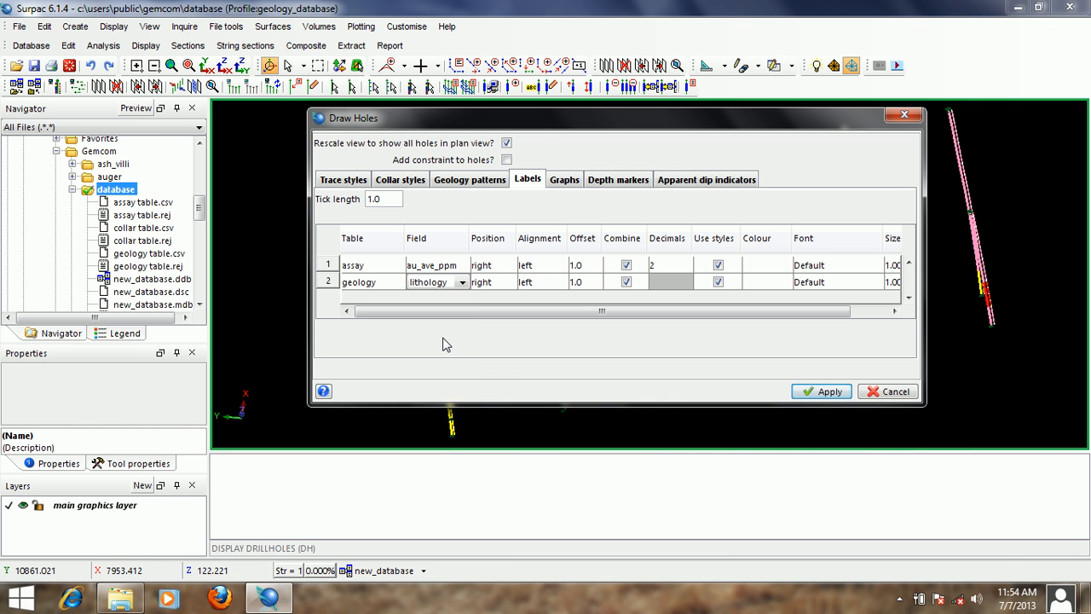
- Position the assay labels on the left of the traces and set the lithology labels' offset to 4
{"action": "left_click", "coordinate": [511, 269]}
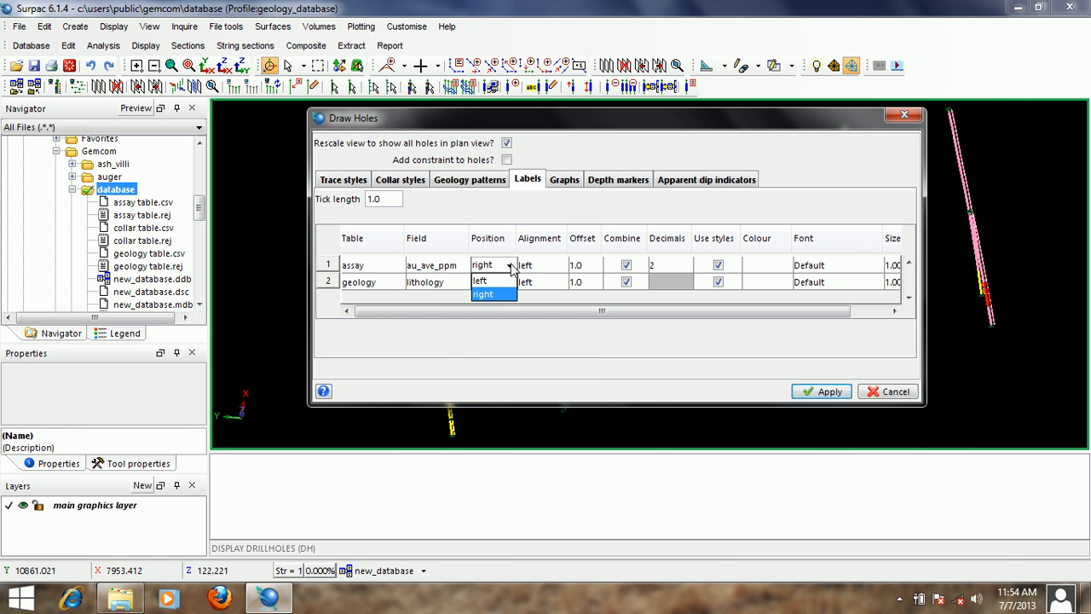
{"action": "left_click", "coordinate": [508, 292]}
{"action": "left_click", "coordinate": [508, 283]}
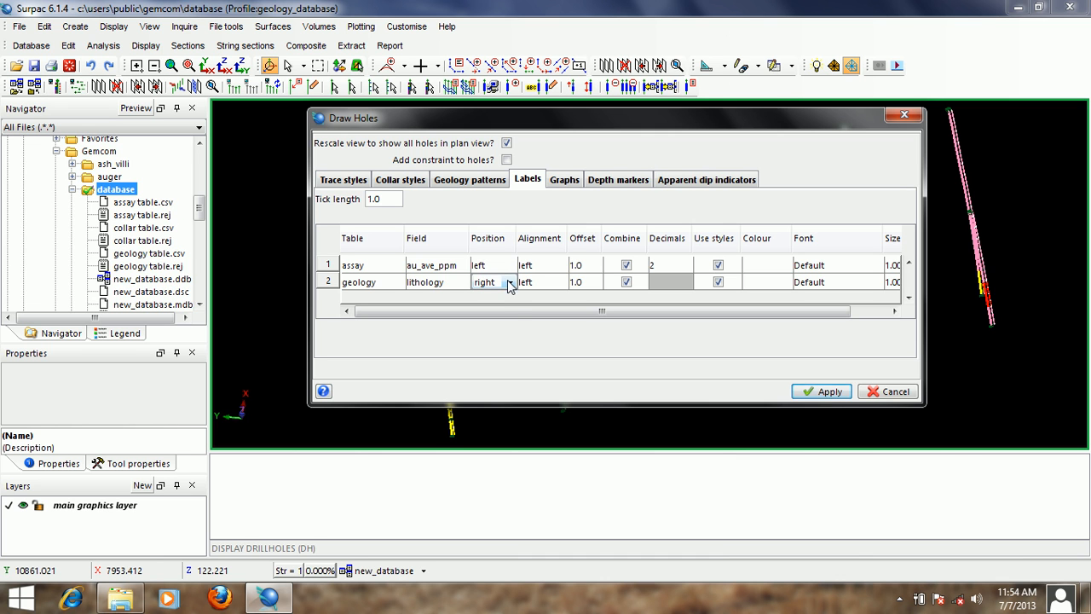
{"action": "left_click", "coordinate": [586, 265]}
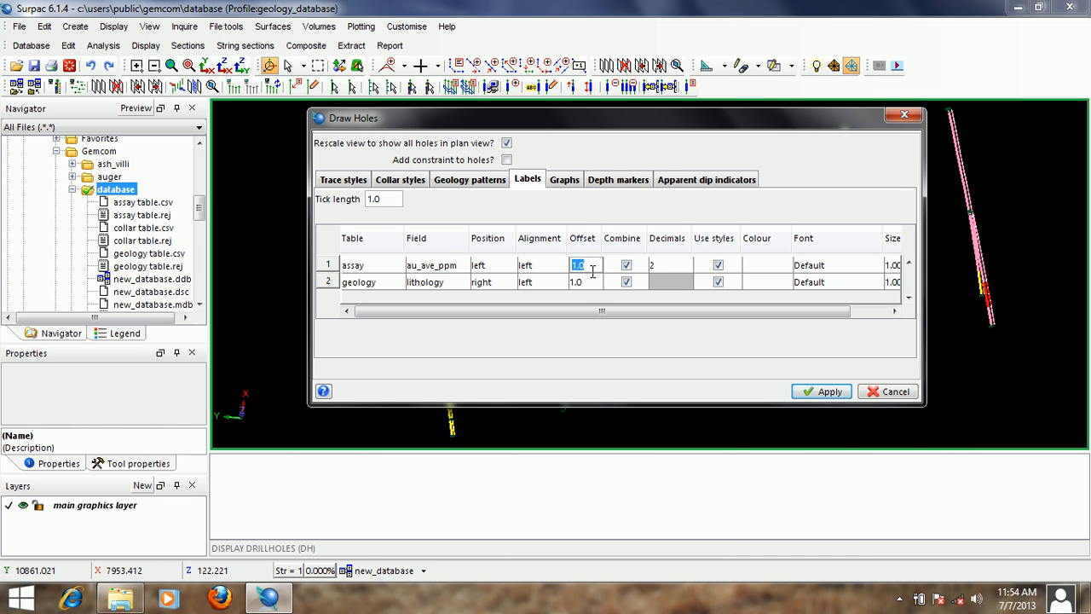
{"action": "left_click", "coordinate": [595, 284]}
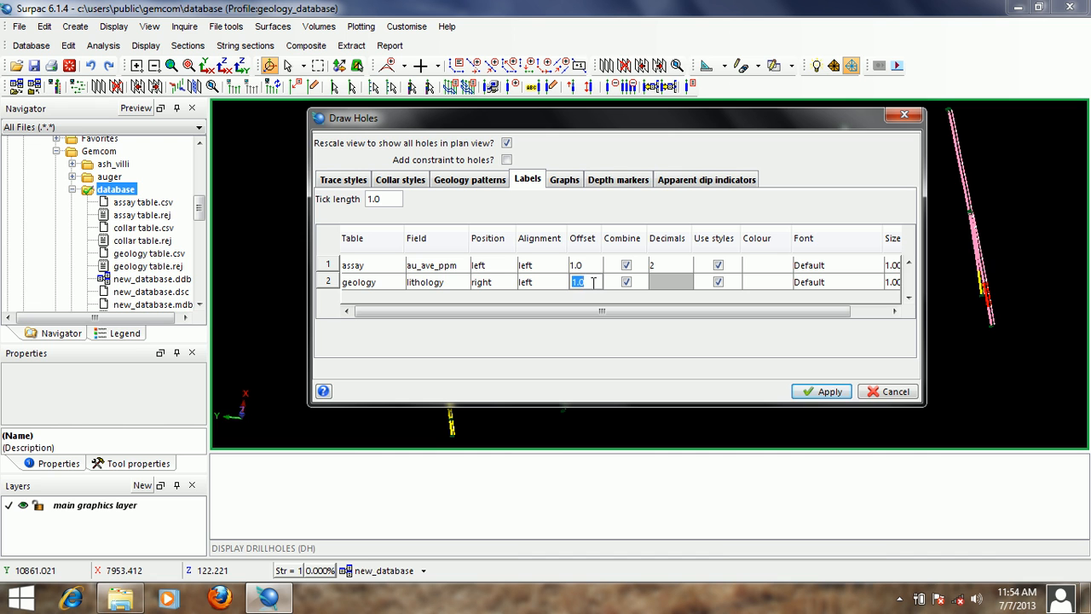
{"action": "type", "text": "4"}
- Remove the geology table from the geology patterns and apply the settings to redraw the drillholes
{"action": "left_click", "coordinate": [469, 180]}
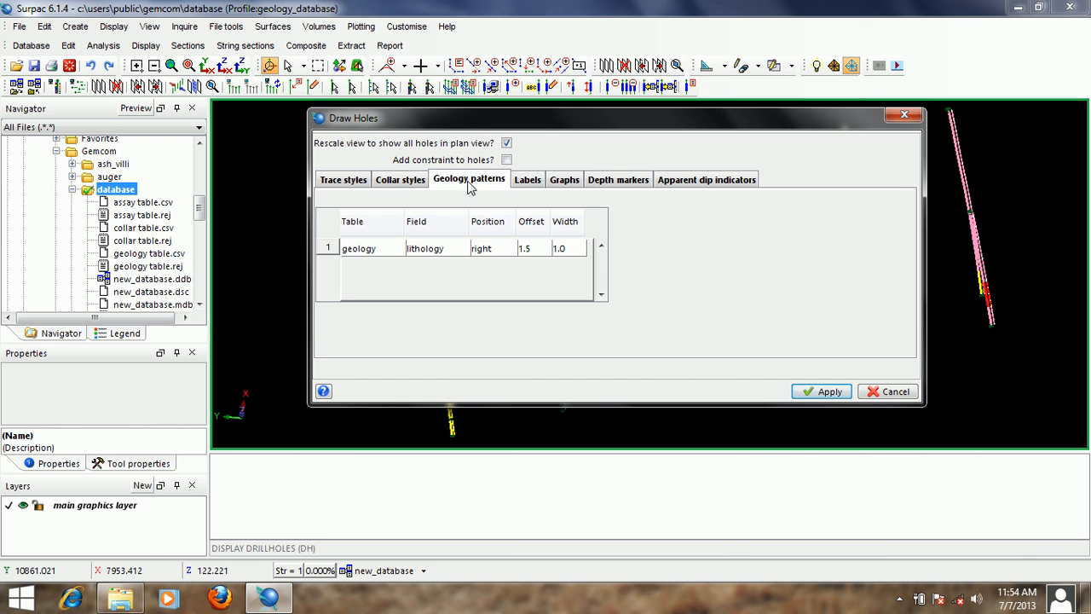
{"action": "left_click", "coordinate": [395, 248]}
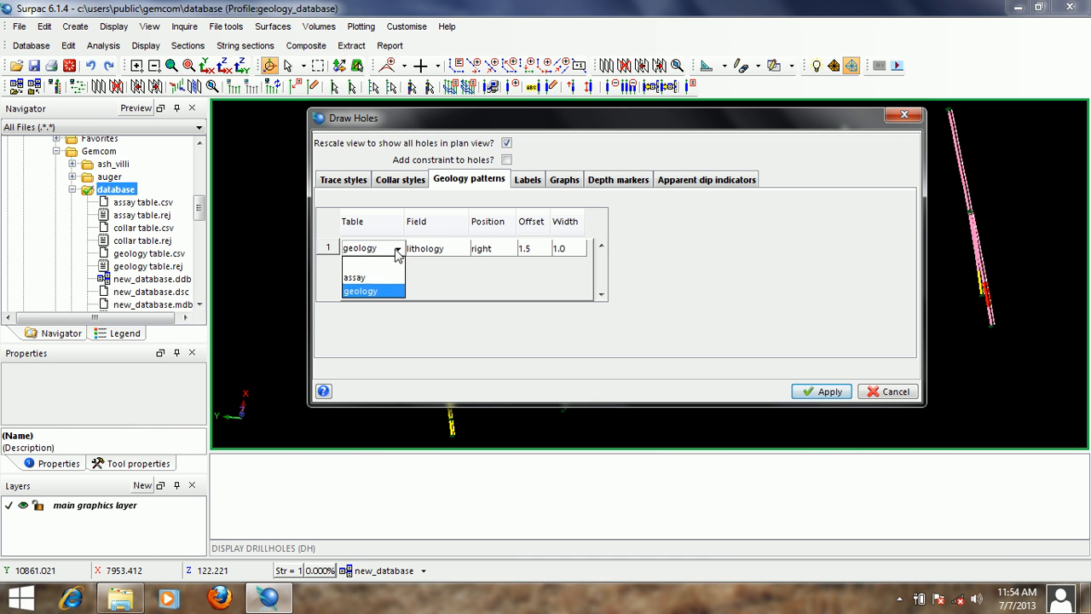
{"action": "left_click", "coordinate": [396, 261]}
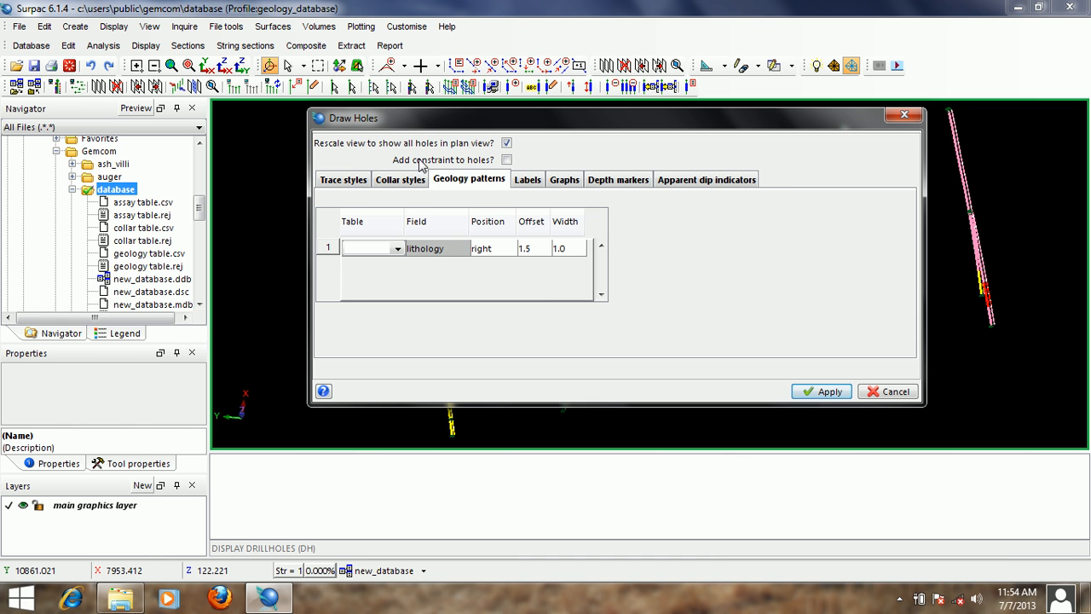
{"action": "left_click_drag", "start_coordinate": [613, 123], "coordinate": [574, 120]}
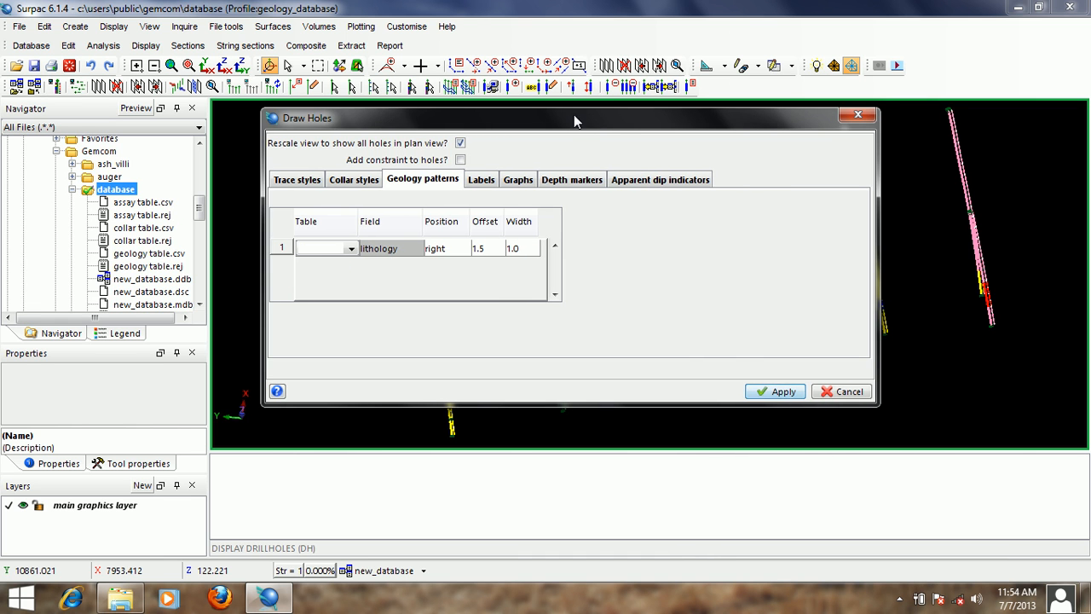
{"action": "left_click", "coordinate": [771, 392]}
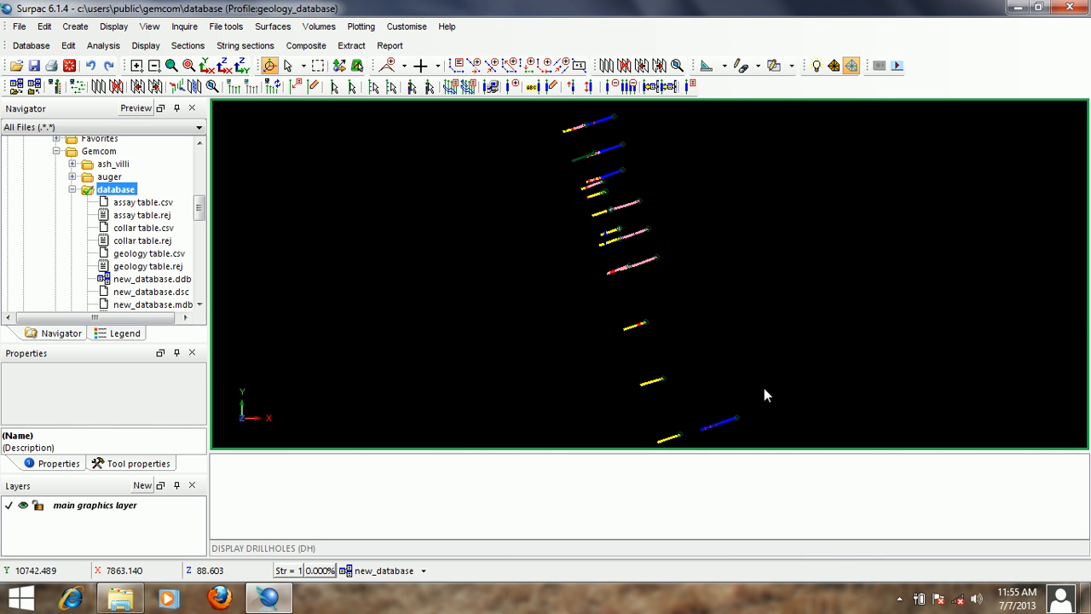
- Tilt the drillholes into a 3D view and examine the gold grade and lithology labels along the upper parts of the traces
{"action": "left_click_drag", "start_coordinate": [665, 351], "coordinate": [631, 274]}
{"action": "scroll", "coordinate": [632, 274], "scroll_direction": "up", "scroll_amount": 3}
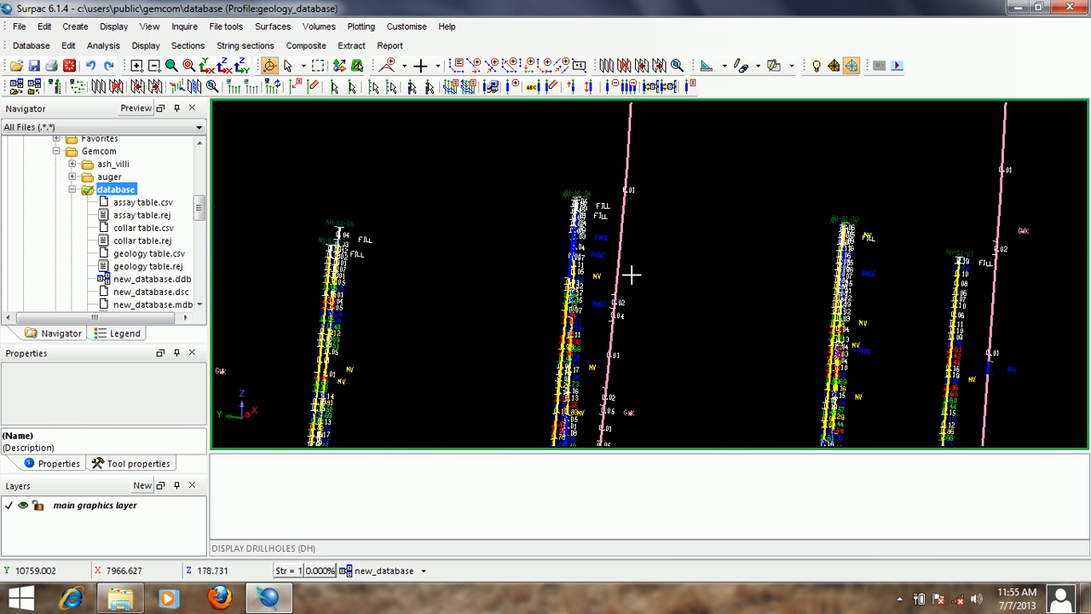
{"action": "left_click_drag", "start_coordinate": [488, 251], "coordinate": [635, 213]}
{"action": "scroll", "coordinate": [619, 210], "scroll_direction": "up", "scroll_amount": 1}
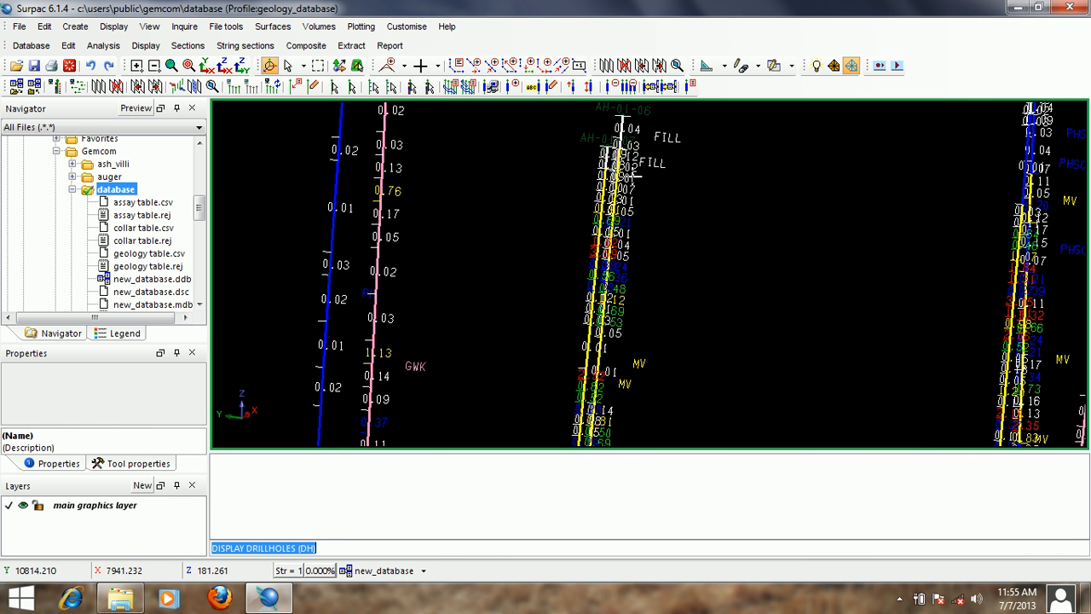
{"action": "left_click_drag", "start_coordinate": [632, 177], "coordinate": [916, 204]}
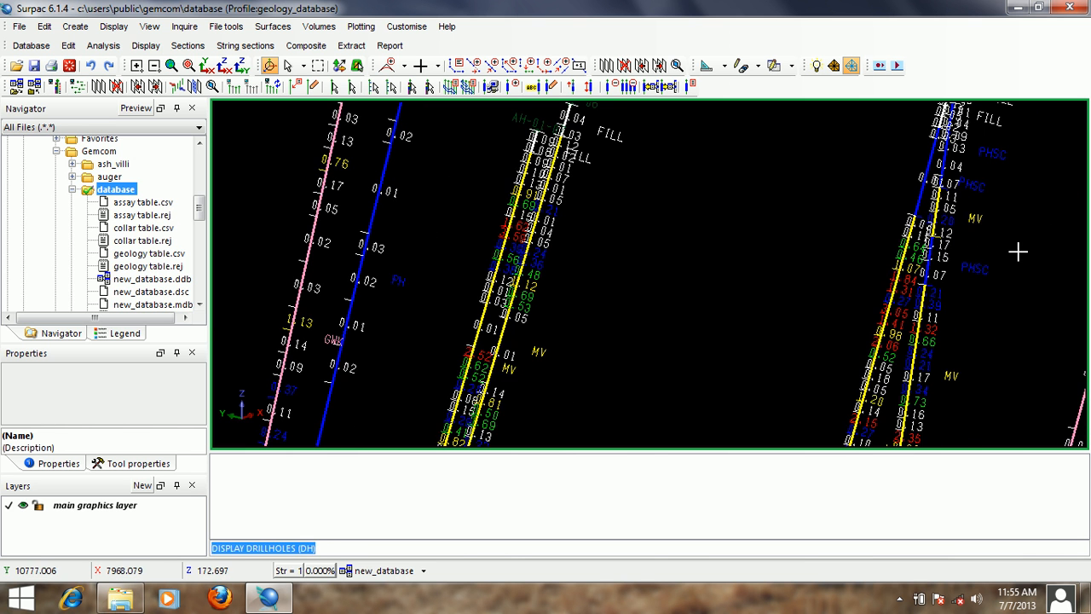
{"action": "left_click_drag", "start_coordinate": [1017, 250], "coordinate": [714, 198]}
{"action": "left_click_drag", "start_coordinate": [799, 263], "coordinate": [706, 219]}
{"action": "scroll", "coordinate": [707, 219], "scroll_direction": "up", "scroll_amount": 3}
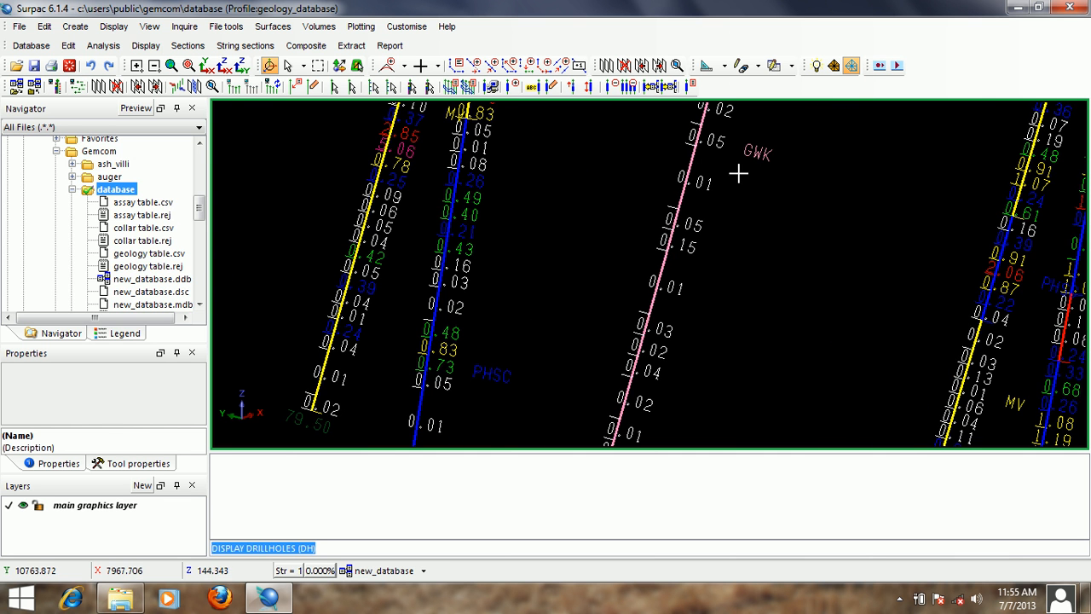
- Examine the grade and lithology labels towards the ends of the holes and return to an overview of all drillholes
{"action": "scroll", "coordinate": [762, 166], "scroll_direction": "down", "scroll_amount": 3}
{"action": "middle_click_drag", "start_coordinate": [738, 312], "coordinate": [793, 174]}
{"action": "middle_click_drag", "start_coordinate": [683, 385], "coordinate": [789, 298]}
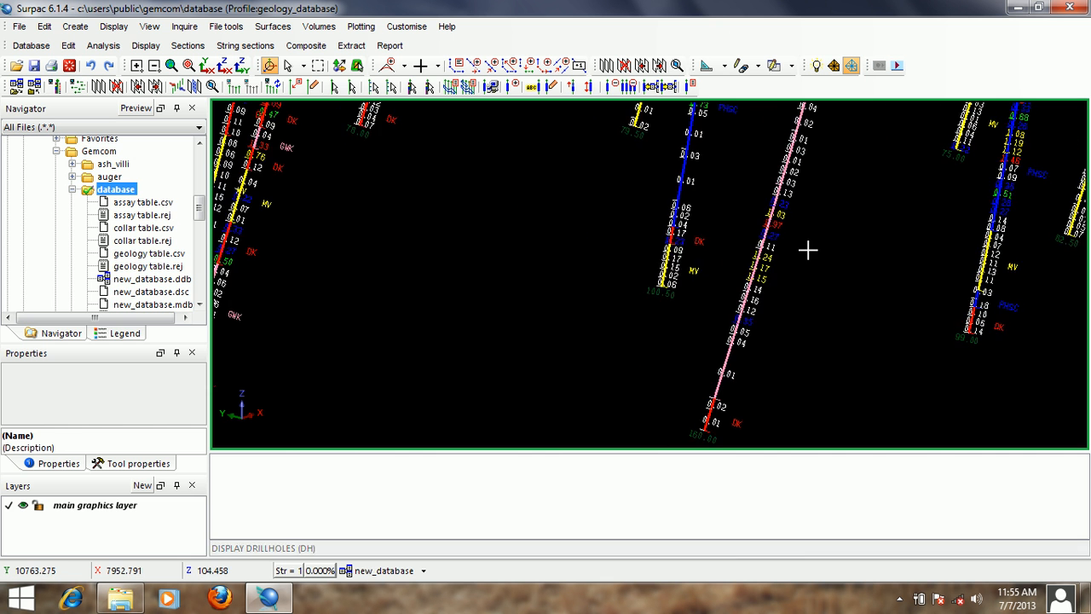
{"action": "scroll", "coordinate": [805, 250], "scroll_direction": "up", "scroll_amount": 3}
{"action": "scroll", "coordinate": [790, 236], "scroll_direction": "down", "scroll_amount": 5}
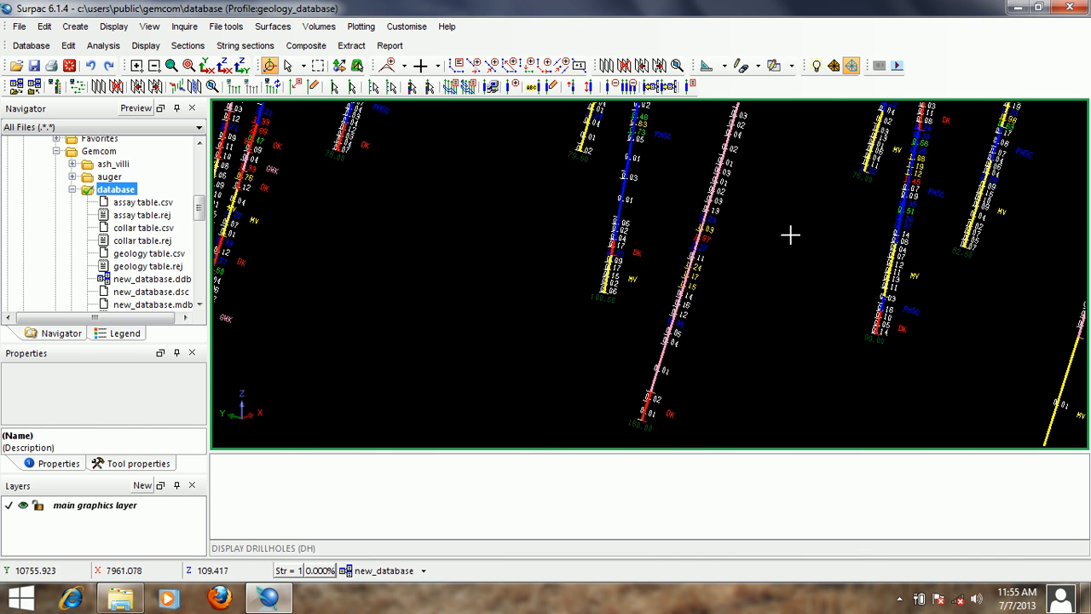
{"action": "scroll", "coordinate": [795, 258], "scroll_direction": "up", "scroll_amount": 5}
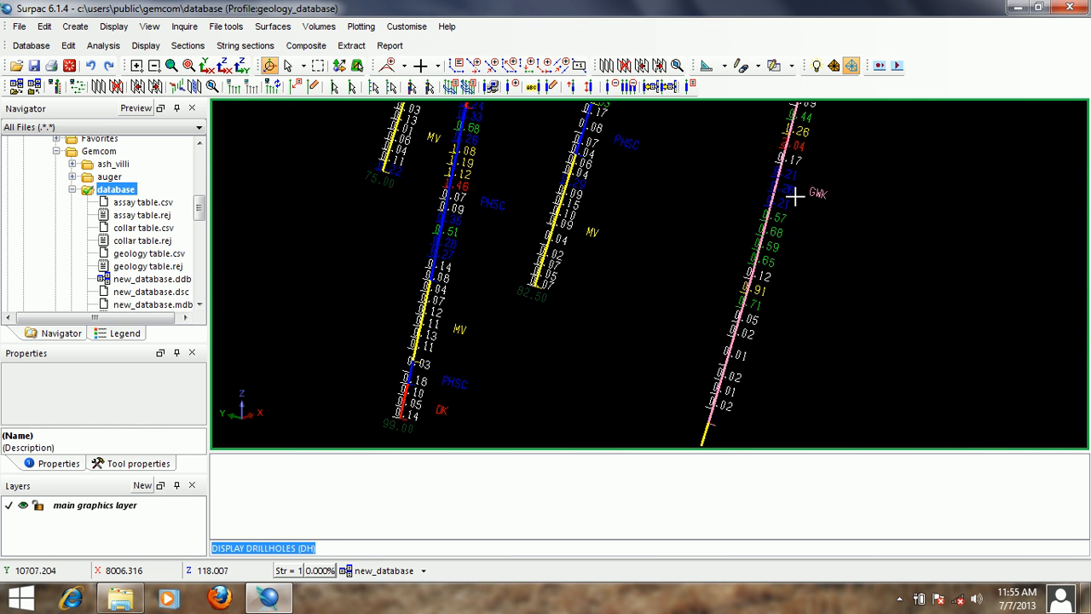
{"action": "scroll", "coordinate": [811, 189], "scroll_direction": "down", "scroll_amount": 5}
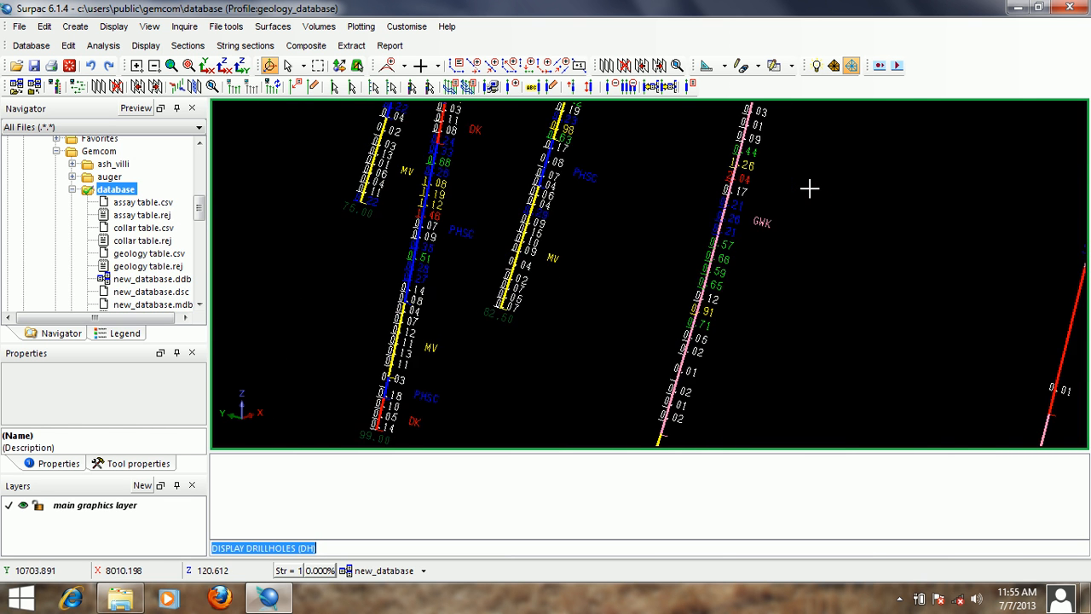
{"action": "scroll", "coordinate": [876, 246], "scroll_direction": "down", "scroll_amount": 5}
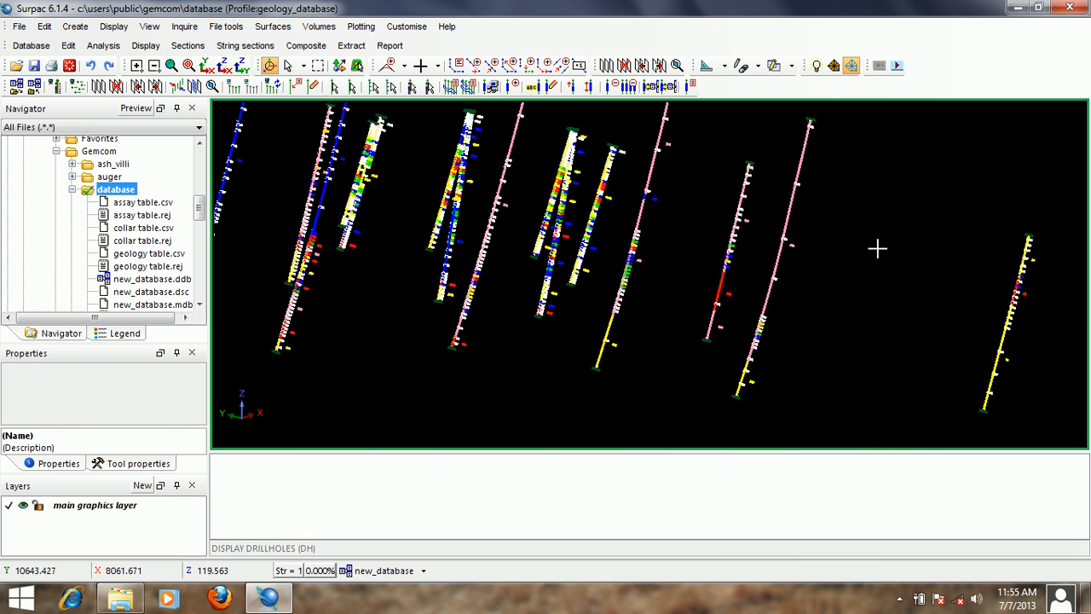
{"action": "scroll", "coordinate": [717, 235], "scroll_direction": "down", "scroll_amount": 2}
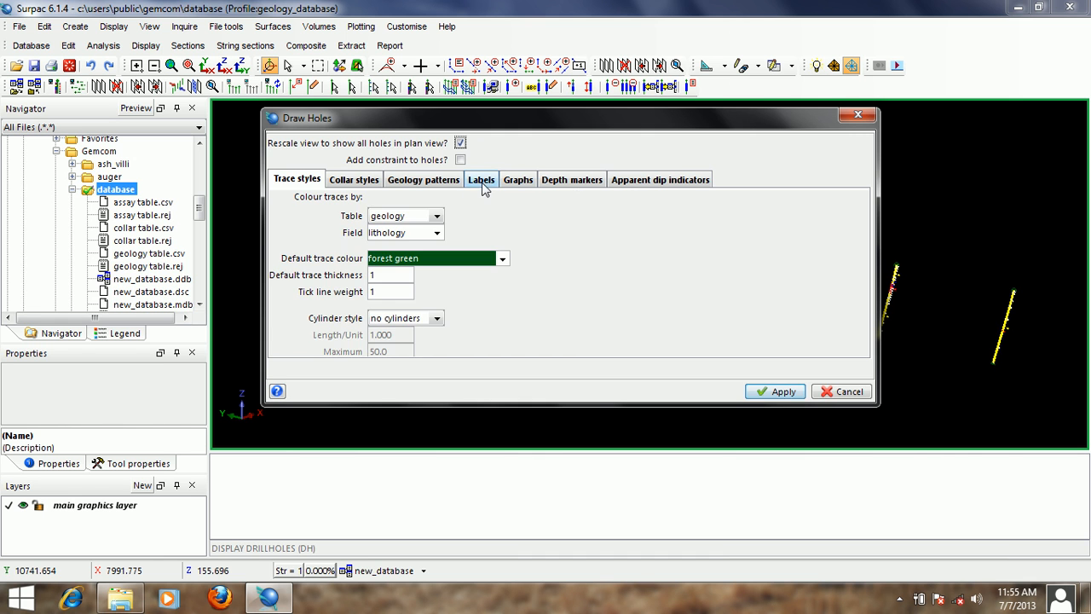
- Clear the assay and geology tables from both label rows in the drillhole display settings
{"action": "left_click", "coordinate": [481, 181]}
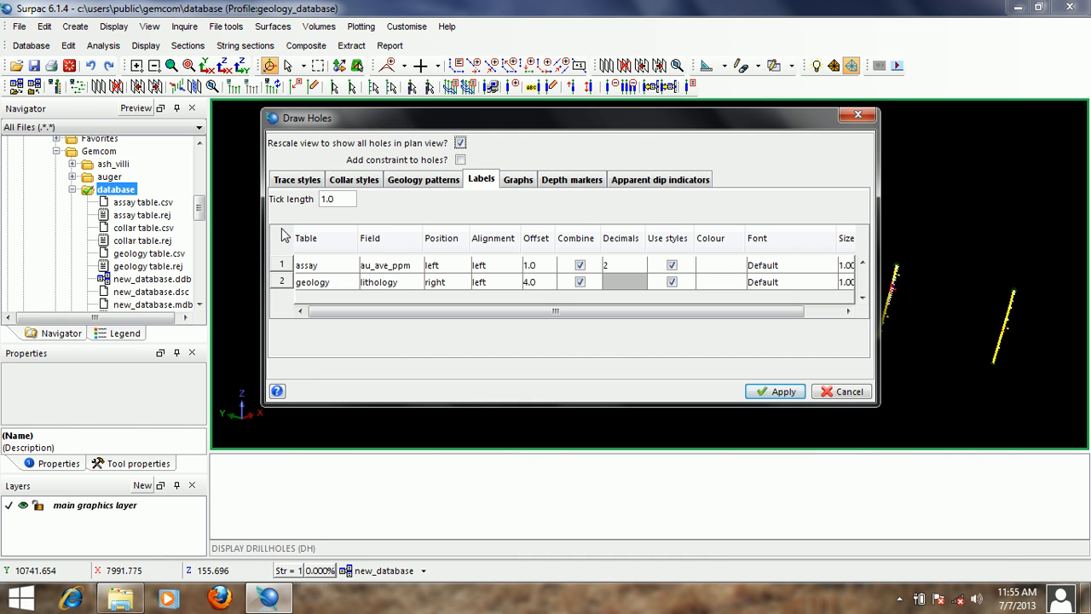
{"action": "left_click", "coordinate": [351, 266]}
{"action": "left_click", "coordinate": [352, 283]}
{"action": "left_click", "coordinate": [350, 283]}
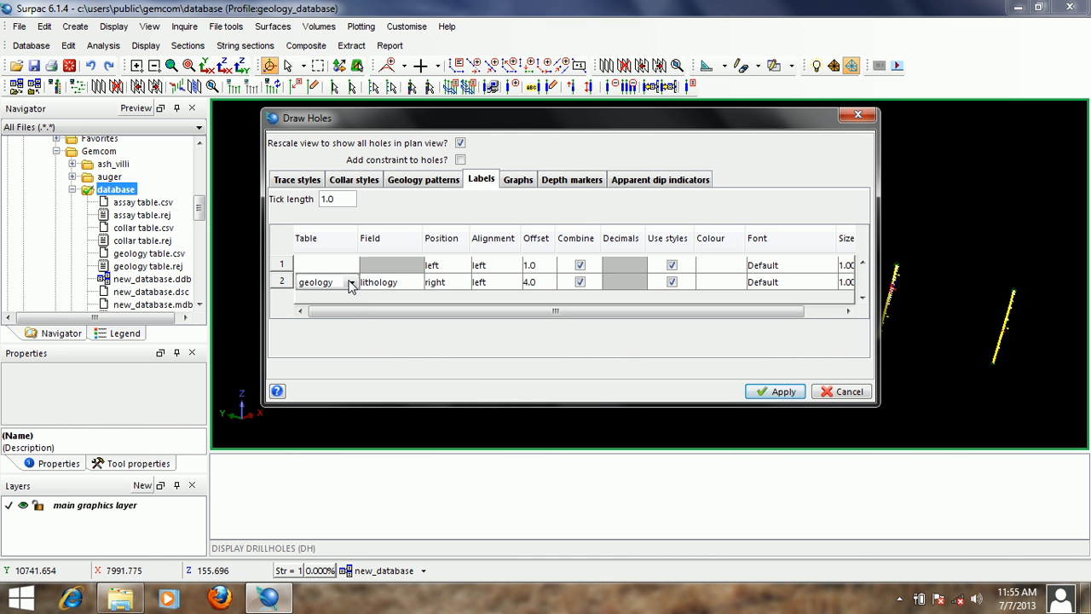
{"action": "left_click", "coordinate": [350, 283]}
{"action": "left_click", "coordinate": [339, 297]}
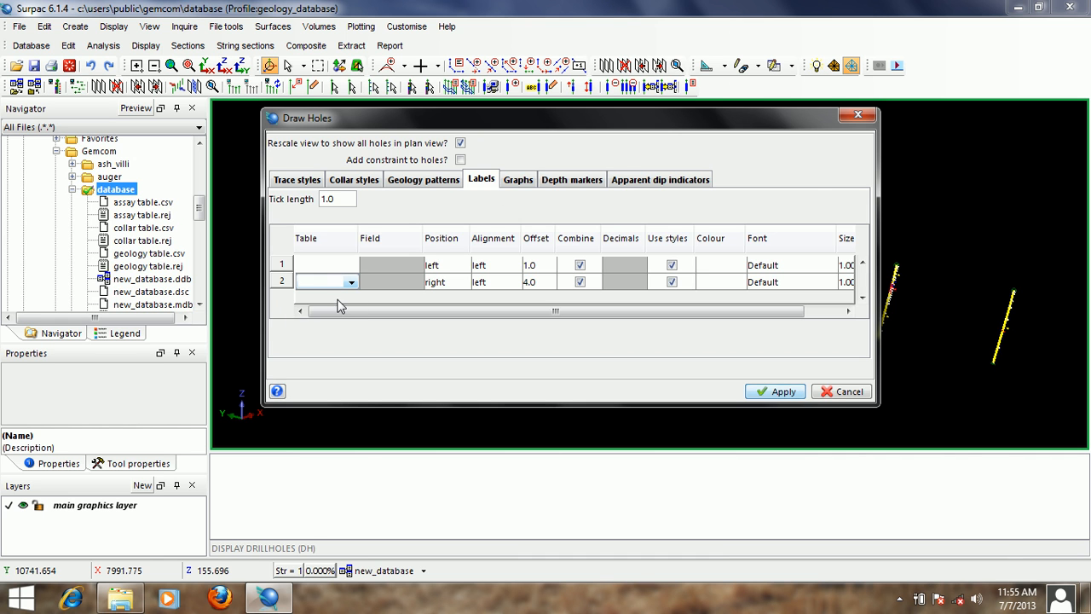
- Define a line graph for the assay table's au_ave_ppm field with an offset of 2
{"action": "left_click", "coordinate": [518, 181]}
{"action": "left_click", "coordinate": [351, 232]}
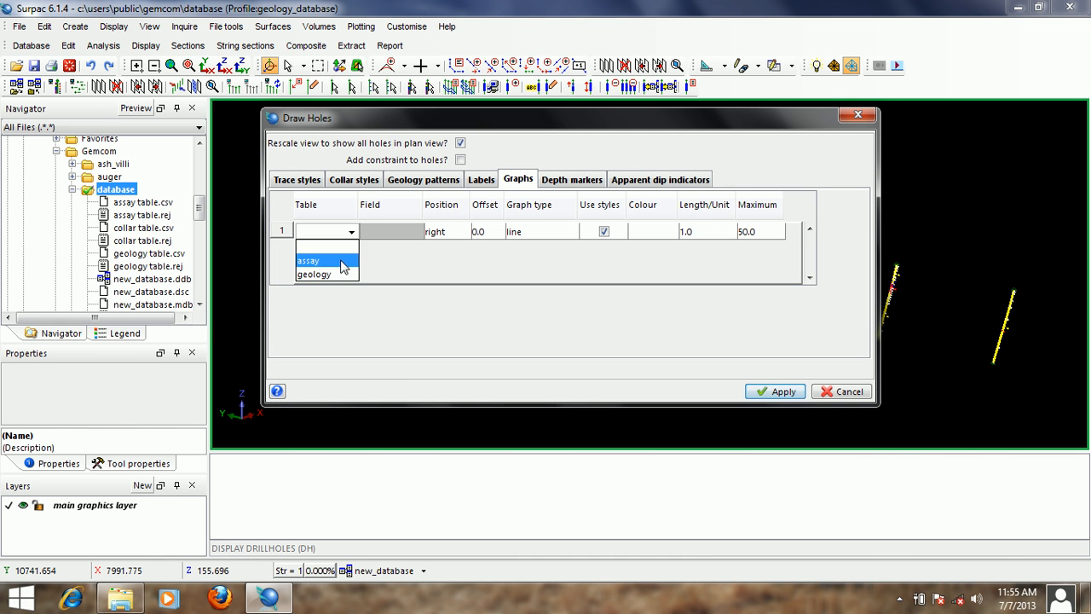
{"action": "left_click", "coordinate": [344, 257]}
{"action": "mouse_move", "coordinate": [562, 122]}
{"action": "left_mouse_down"}
{"action": "mouse_move", "coordinate": [642, 121]}
{"action": "mouse_move", "coordinate": [632, 126]}
{"action": "left_mouse_up"}
{"action": "left_click", "coordinate": [485, 235]}
{"action": "left_click", "coordinate": [484, 234]}
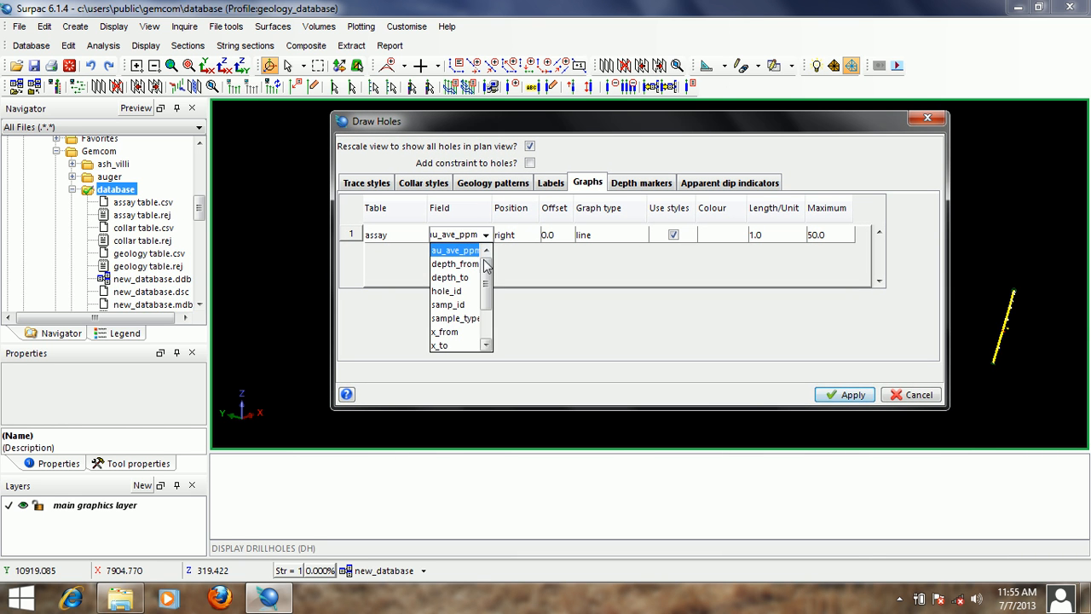
{"action": "left_click", "coordinate": [469, 251]}
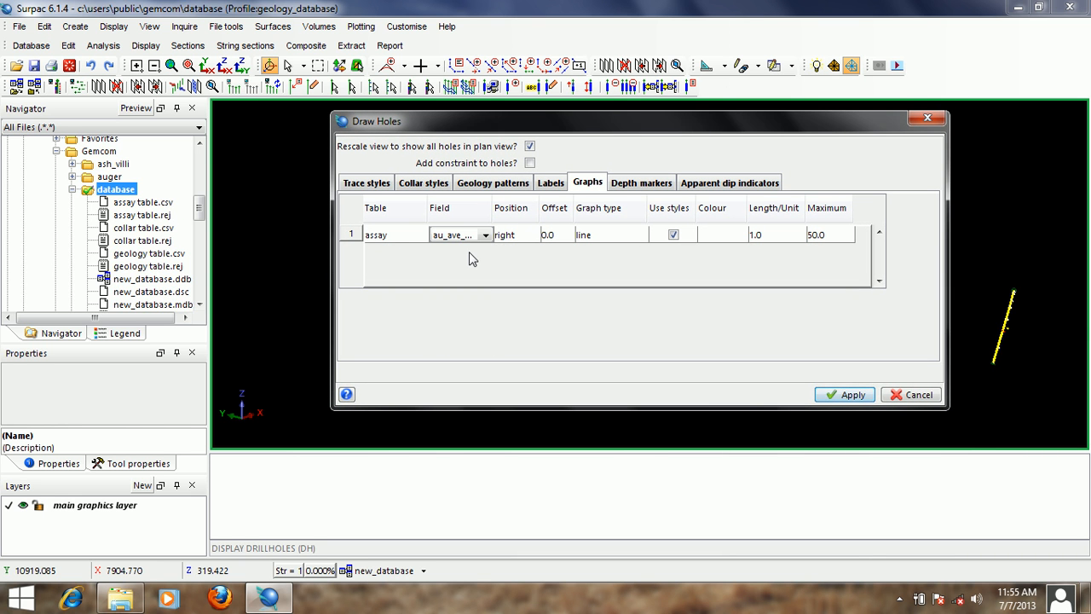
{"action": "left_click", "coordinate": [560, 234]}
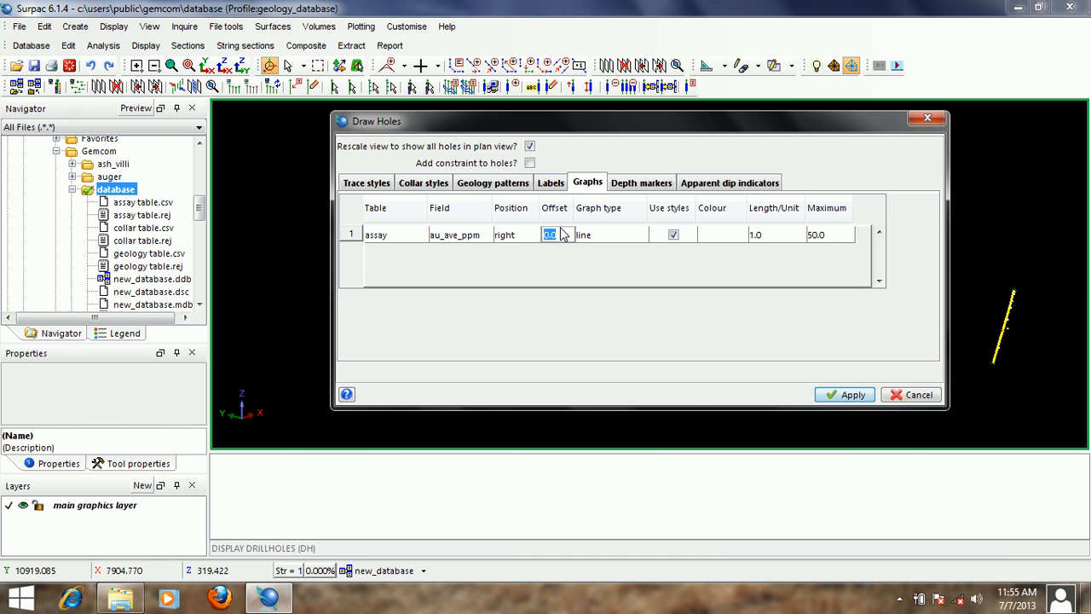
{"action": "type", "text": "2"}
- Colour the drillhole traces by the assay table's au_ave_ppm field and redraw the holes with the line graph
{"action": "left_click", "coordinate": [365, 184]}
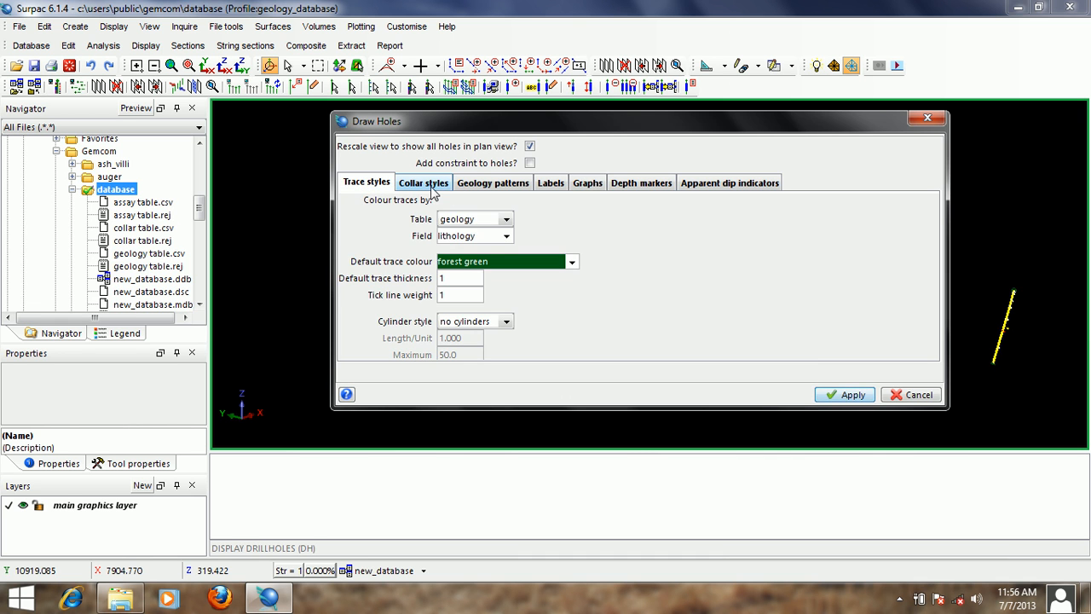
{"action": "left_click", "coordinate": [434, 186]}
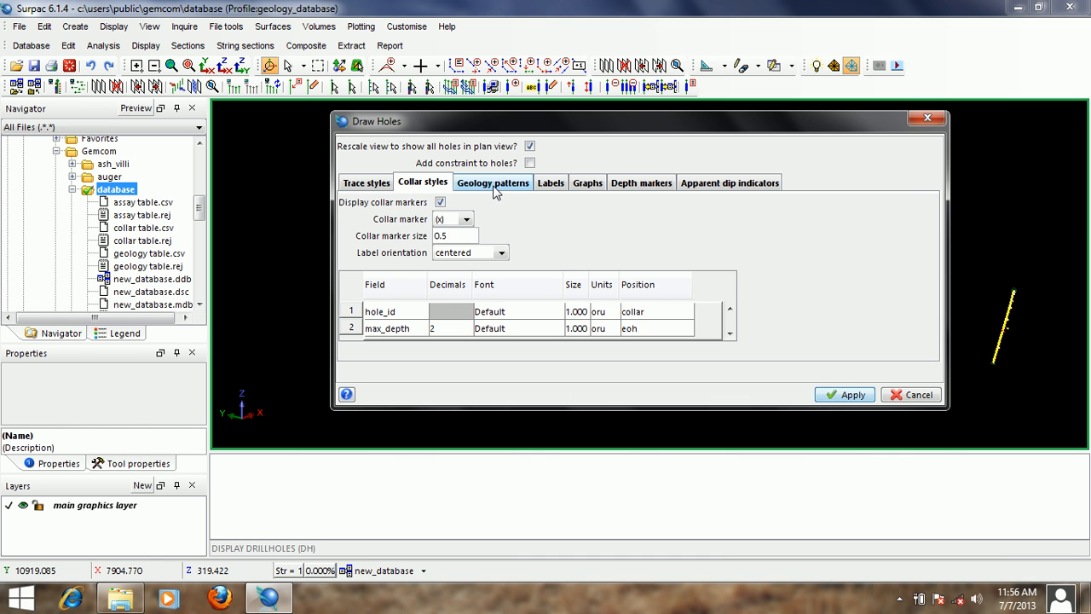
{"action": "left_click", "coordinate": [494, 186]}
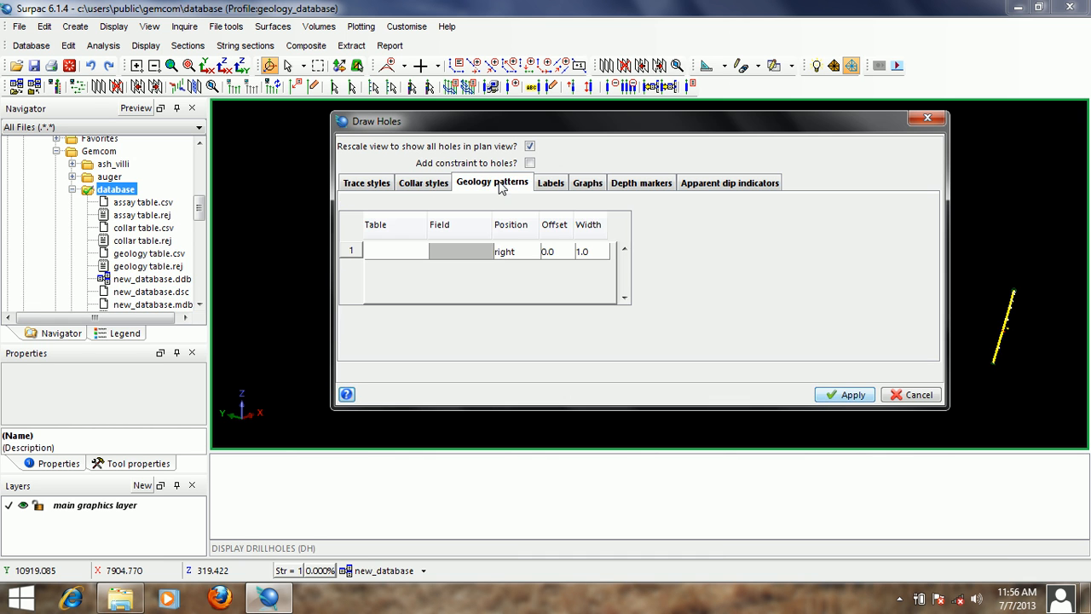
{"action": "left_click", "coordinate": [545, 185]}
{"action": "left_click", "coordinate": [385, 186]}
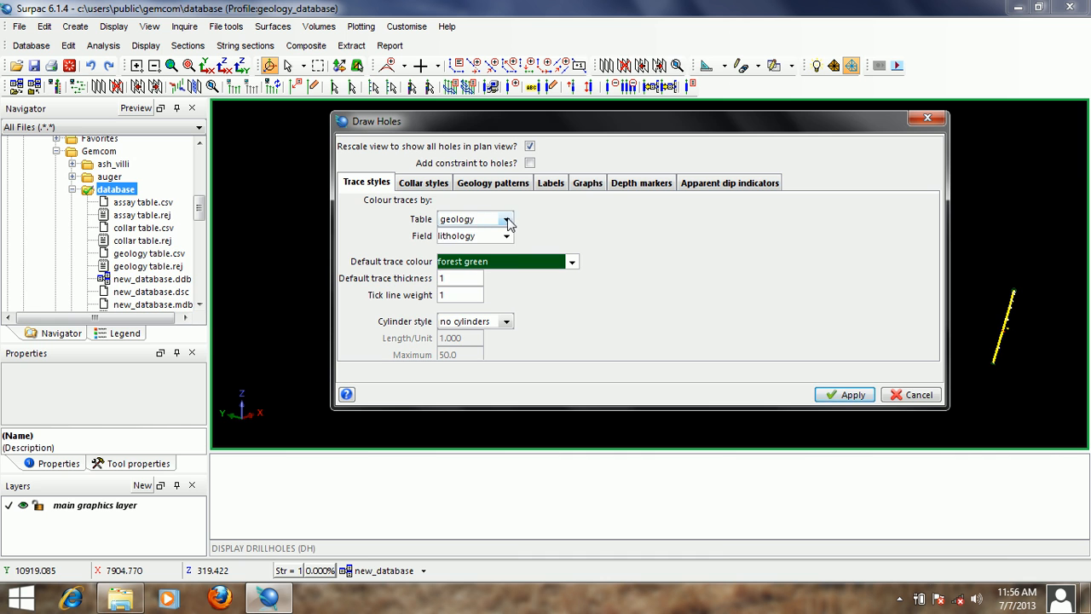
{"action": "left_click", "coordinate": [505, 219]}
{"action": "left_click", "coordinate": [494, 247]}
{"action": "left_click", "coordinate": [506, 236]}
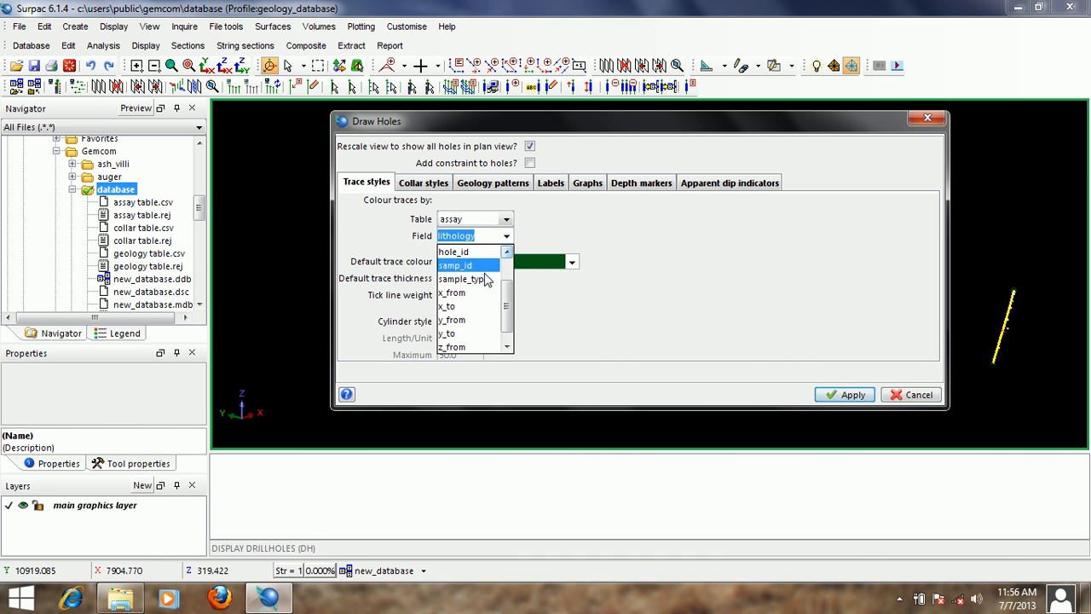
{"action": "scroll", "coordinate": [507, 311], "scroll_direction": "up", "scroll_amount": 5}
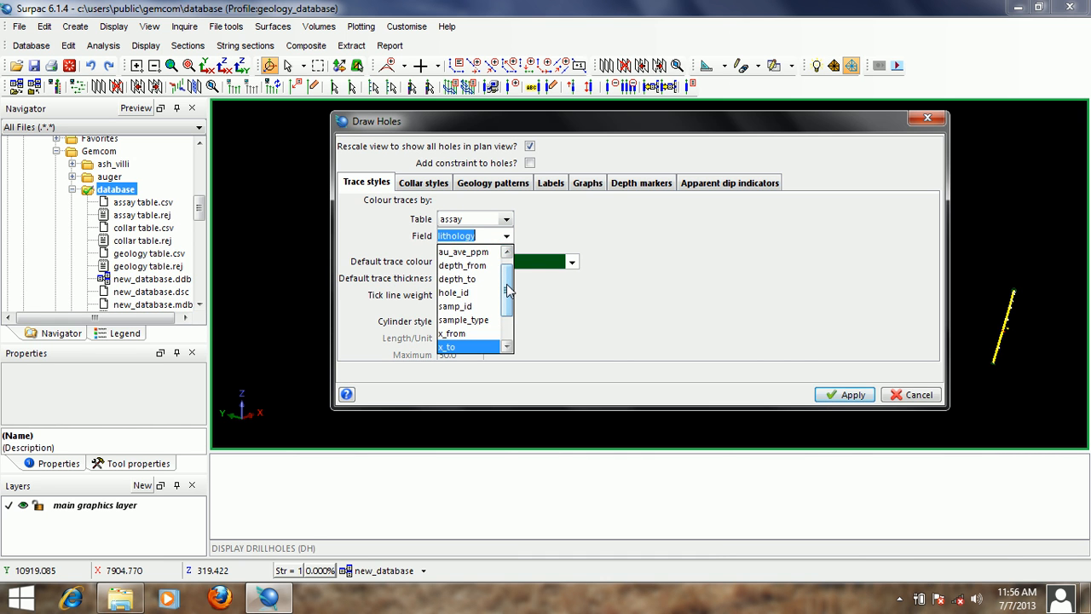
{"action": "left_click", "coordinate": [460, 252]}
{"action": "left_click", "coordinate": [843, 395]}
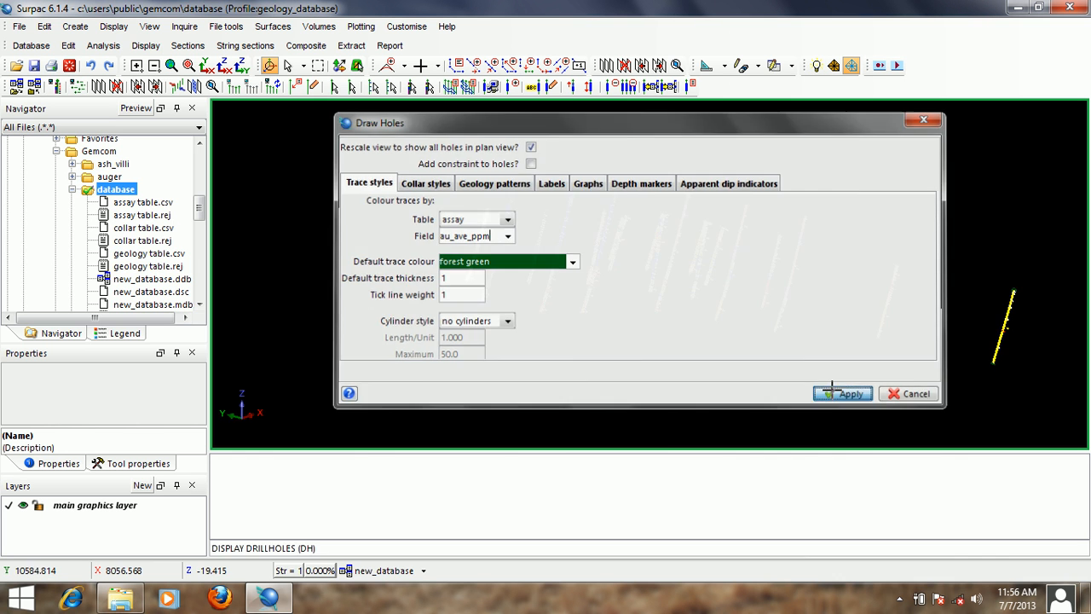
- Tilt the drillholes into a 3D view and examine the gold grade line graphs beside the traces
{"action": "left_click_drag", "start_coordinate": [523, 393], "coordinate": [642, 300]}
{"action": "scroll", "coordinate": [641, 294], "scroll_direction": "up", "scroll_amount": 7}
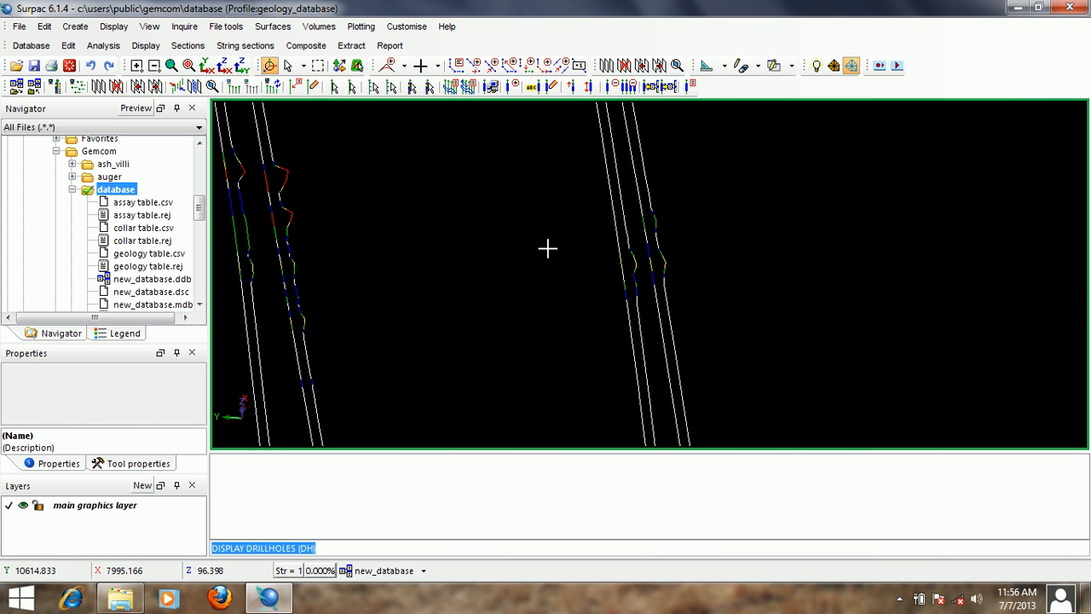
{"action": "scroll", "coordinate": [489, 229], "scroll_direction": "down", "scroll_amount": 5}
{"action": "middle_click_drag", "start_coordinate": [499, 228], "coordinate": [667, 233]}
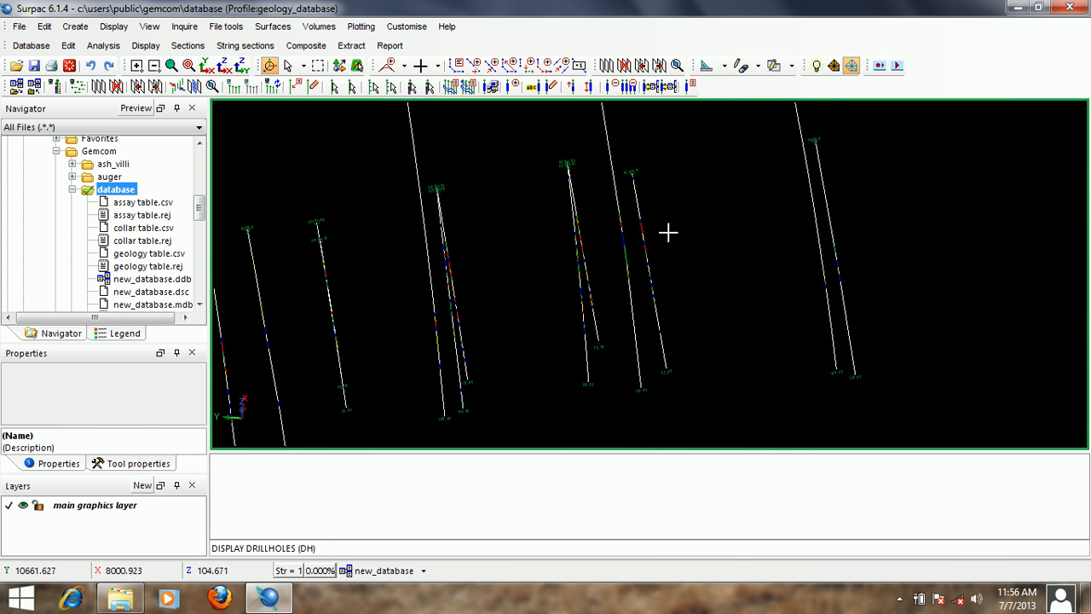
{"action": "scroll", "coordinate": [449, 260], "scroll_direction": "up", "scroll_amount": 5}
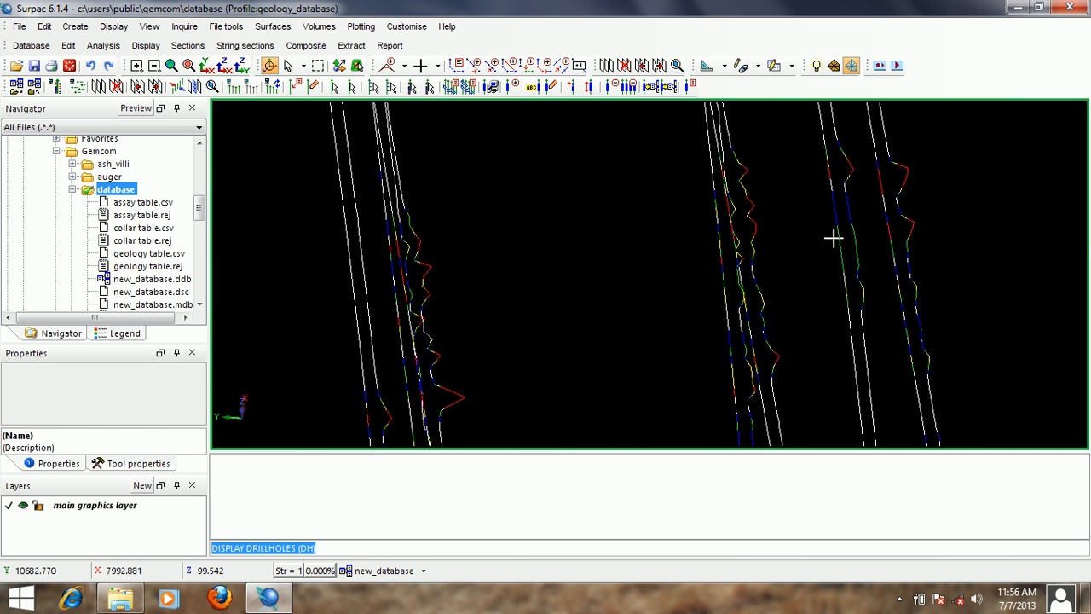
{"action": "middle_click_drag", "start_coordinate": [832, 236], "coordinate": [685, 247]}
{"action": "scroll", "coordinate": [735, 223], "scroll_direction": "up", "scroll_amount": 3}
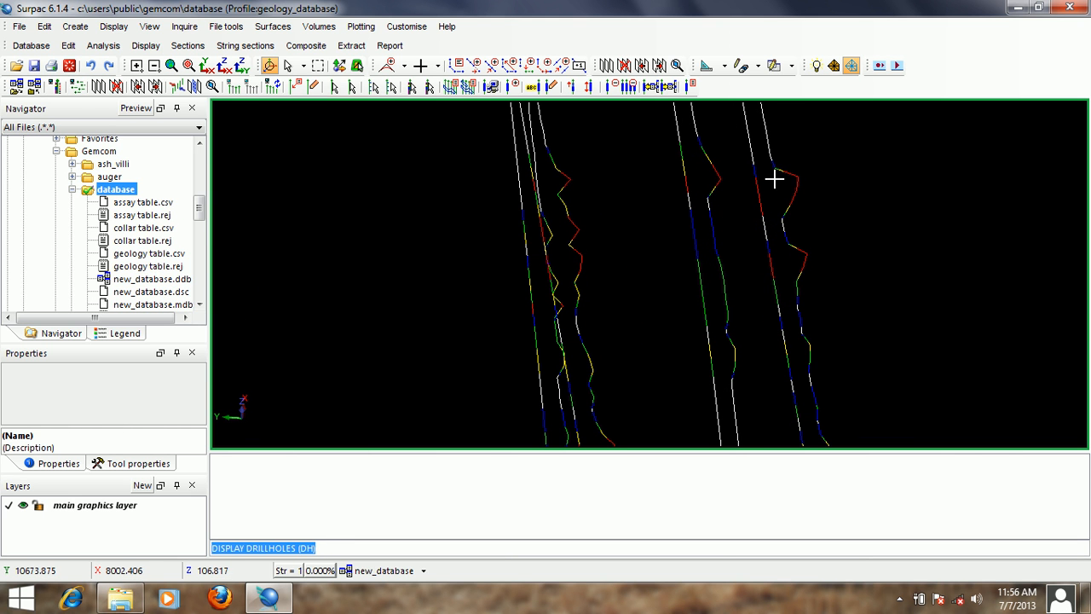
- Change the au_ave_ppm graph type to filled bar and redraw the drillholes
{"action": "key", "text": "Return"}
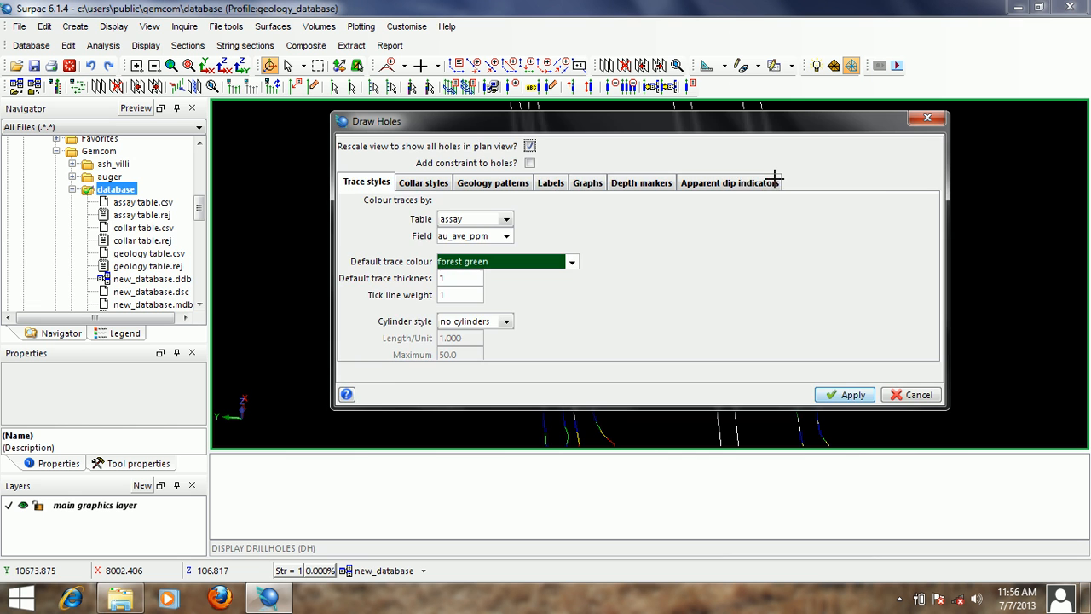
{"action": "left_click", "coordinate": [588, 182]}
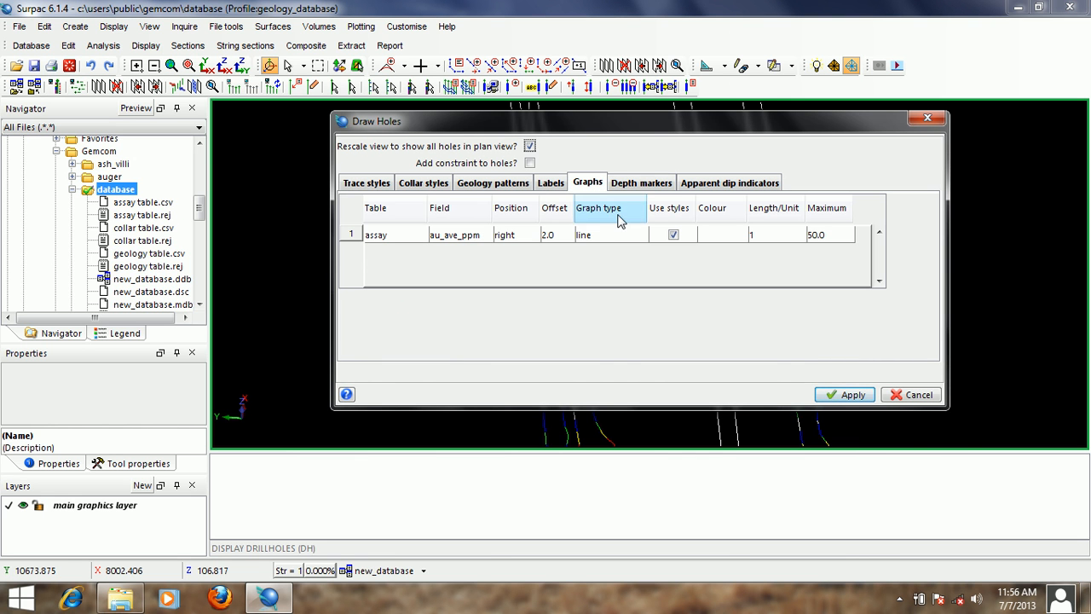
{"action": "left_click", "coordinate": [641, 241]}
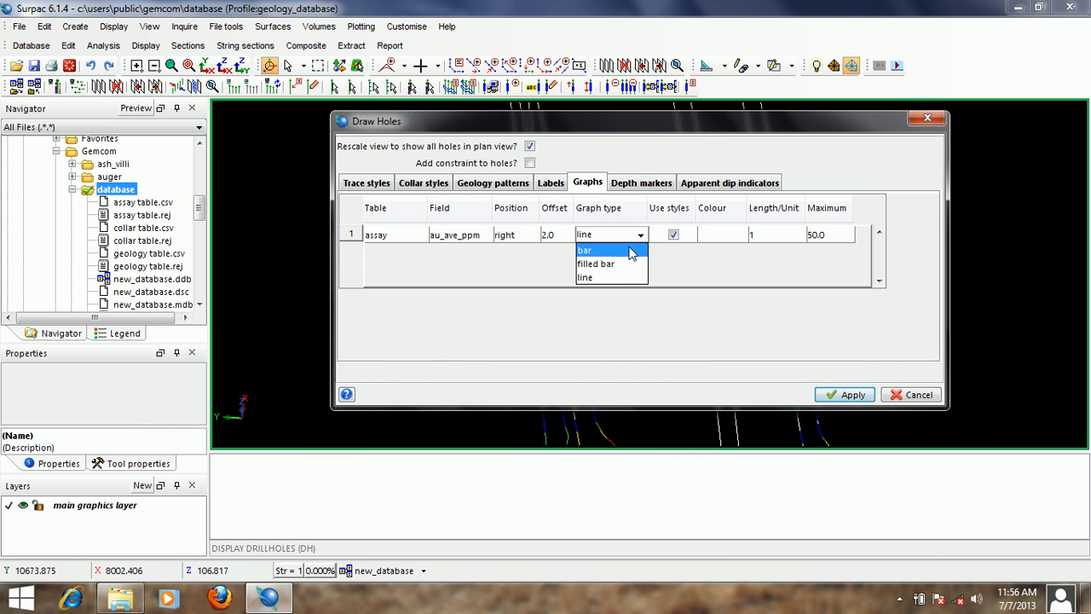
{"action": "left_click", "coordinate": [611, 264]}
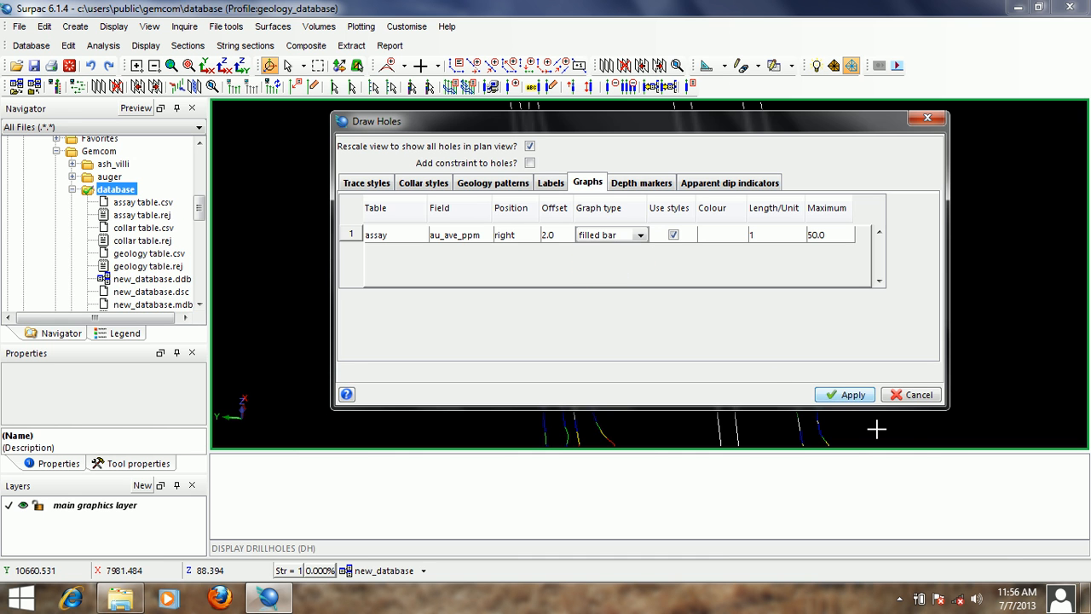
{"action": "left_click", "coordinate": [846, 395]}
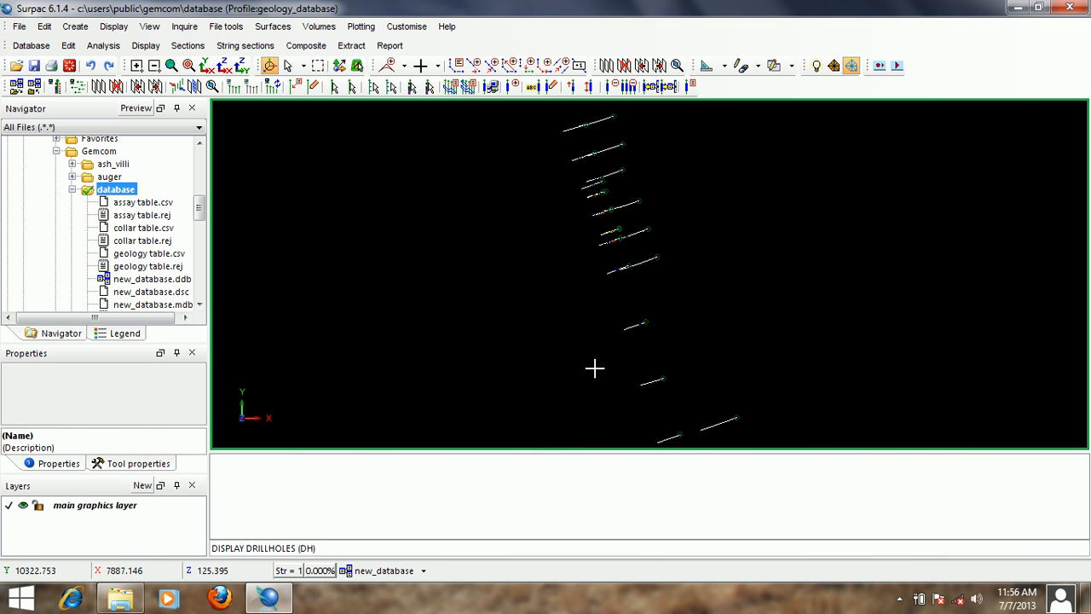
- Rotate the drillholes into a 3D view and examine the filled grade bars along the traces up close
{"action": "left_click_drag", "start_coordinate": [594, 368], "coordinate": [631, 273]}
{"action": "scroll", "coordinate": [631, 273], "scroll_direction": "up", "scroll_amount": 5}
{"action": "middle_click_drag", "start_coordinate": [548, 202], "coordinate": [773, 217]}
{"action": "scroll", "coordinate": [453, 263], "scroll_direction": "up", "scroll_amount": 3}
{"action": "middle_click_drag", "start_coordinate": [454, 227], "coordinate": [672, 217]}
{"action": "scroll", "coordinate": [650, 208], "scroll_direction": "up", "scroll_amount": 3}
{"action": "scroll", "coordinate": [650, 208], "scroll_direction": "down", "scroll_amount": 3}
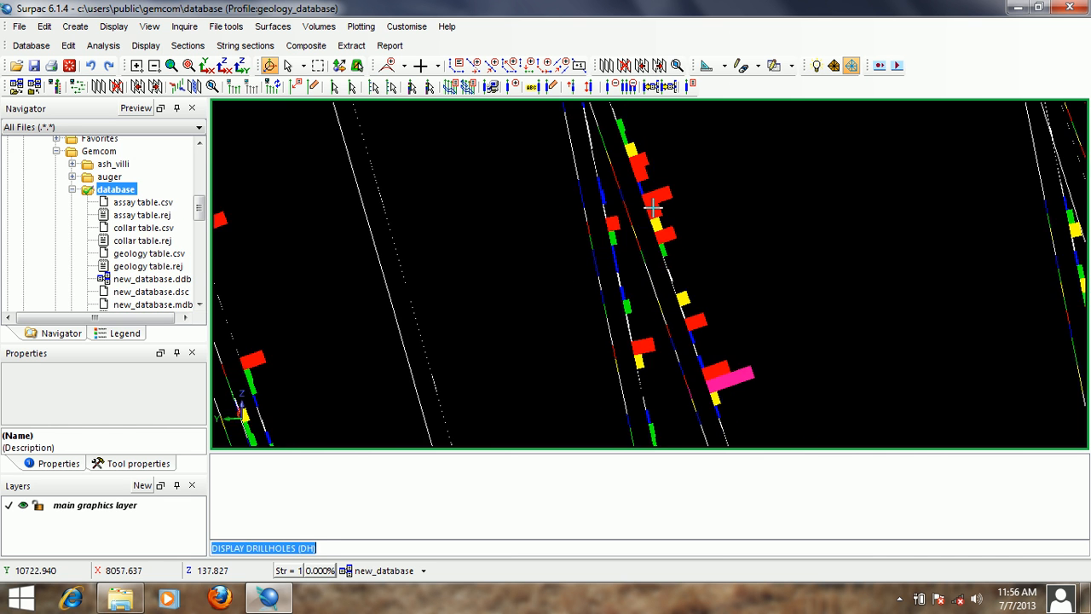
- Compare the filled grade bars on neighbouring holes and return to an overview of all drillholes
{"action": "middle_click_drag", "start_coordinate": [691, 317], "coordinate": [674, 264]}
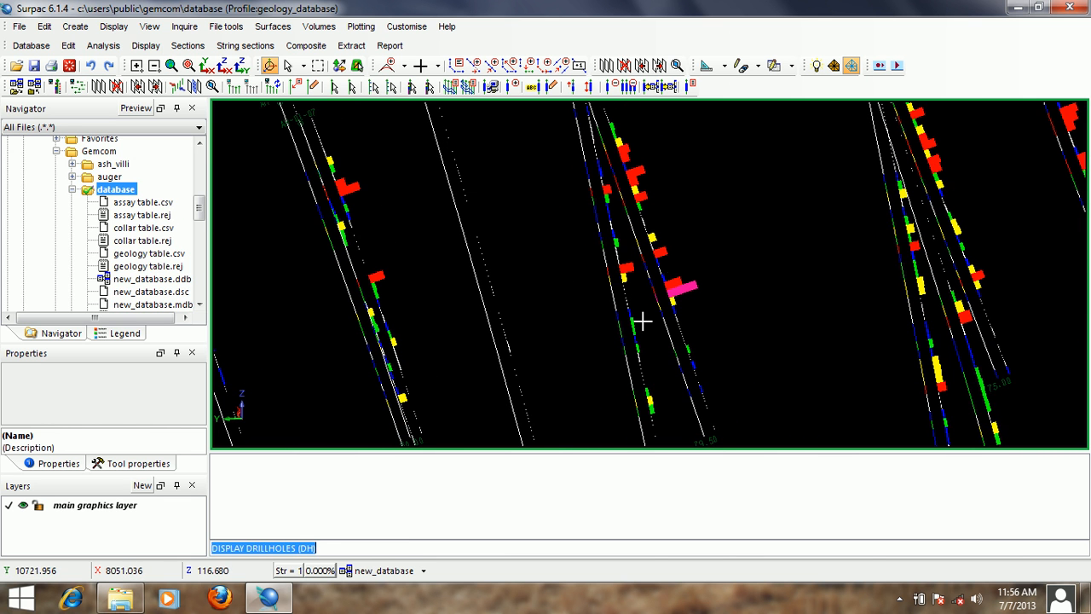
{"action": "scroll", "coordinate": [697, 294], "scroll_direction": "up", "scroll_amount": 2}
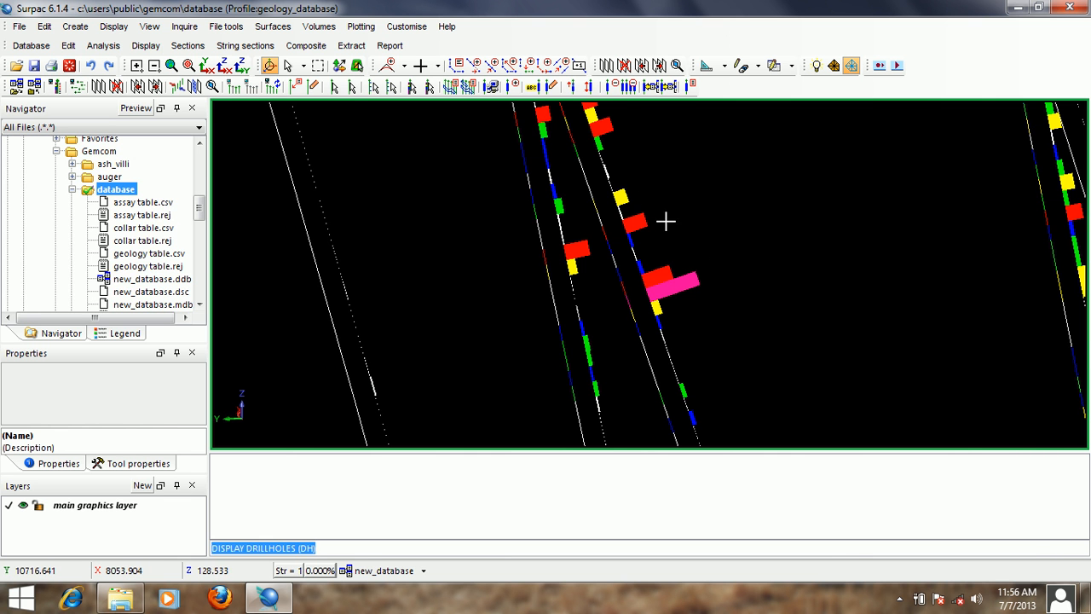
{"action": "scroll", "coordinate": [689, 205], "scroll_direction": "down", "scroll_amount": 2}
{"action": "scroll", "coordinate": [585, 214], "scroll_direction": "down", "scroll_amount": 3}
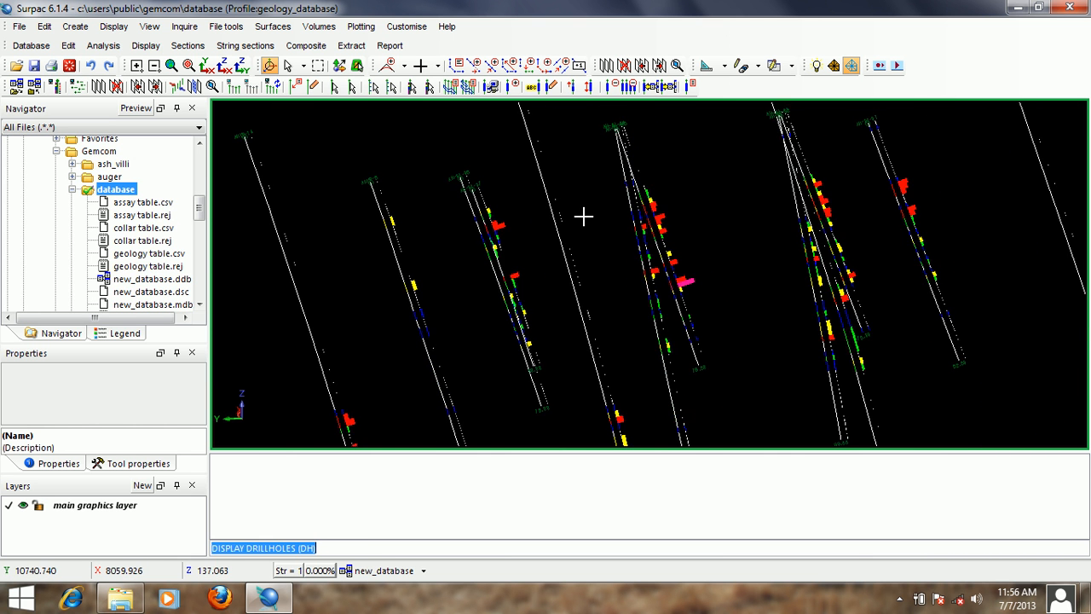
{"action": "scroll", "coordinate": [695, 242], "scroll_direction": "down", "scroll_amount": 3}
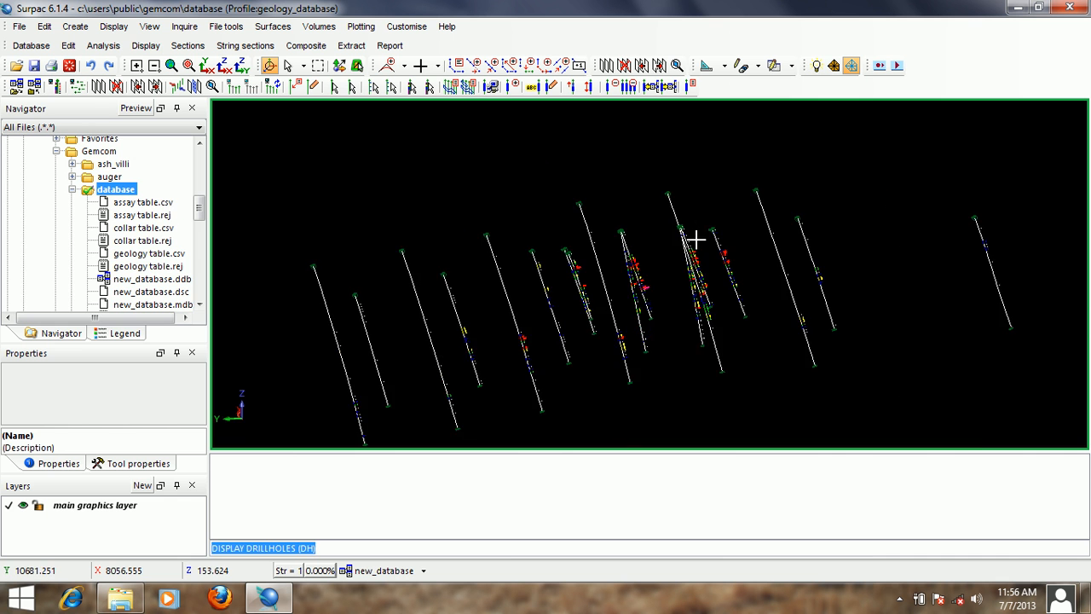
{"action": "left_click_drag", "start_coordinate": [742, 260], "coordinate": [686, 260]}
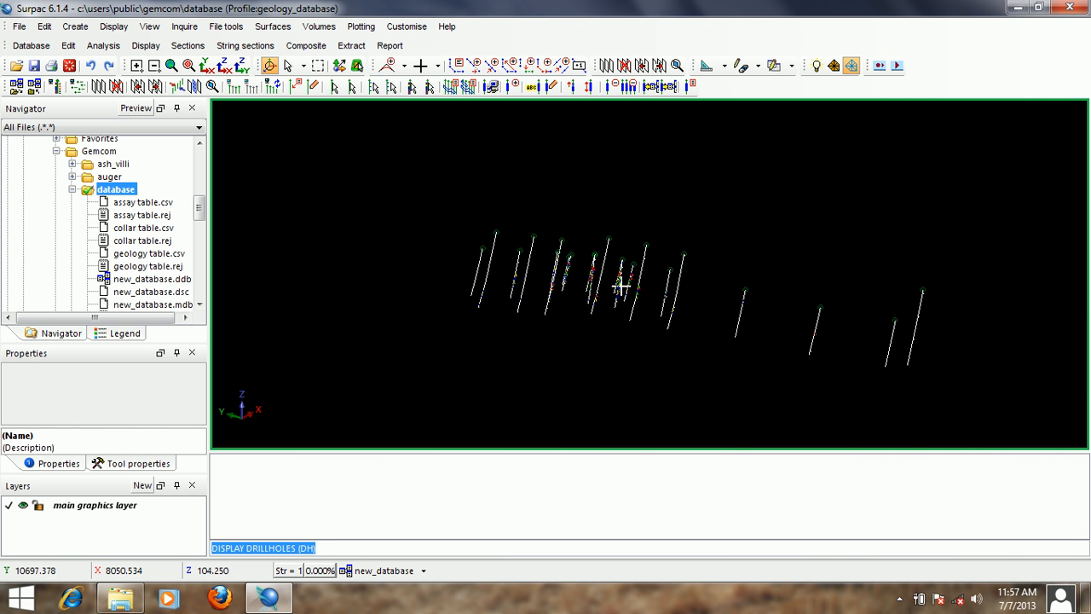
- Open drillhole AHYR-4 for viewing and editing by picking its trace in the 3D view
{"action": "left_click", "coordinate": [69, 46]}
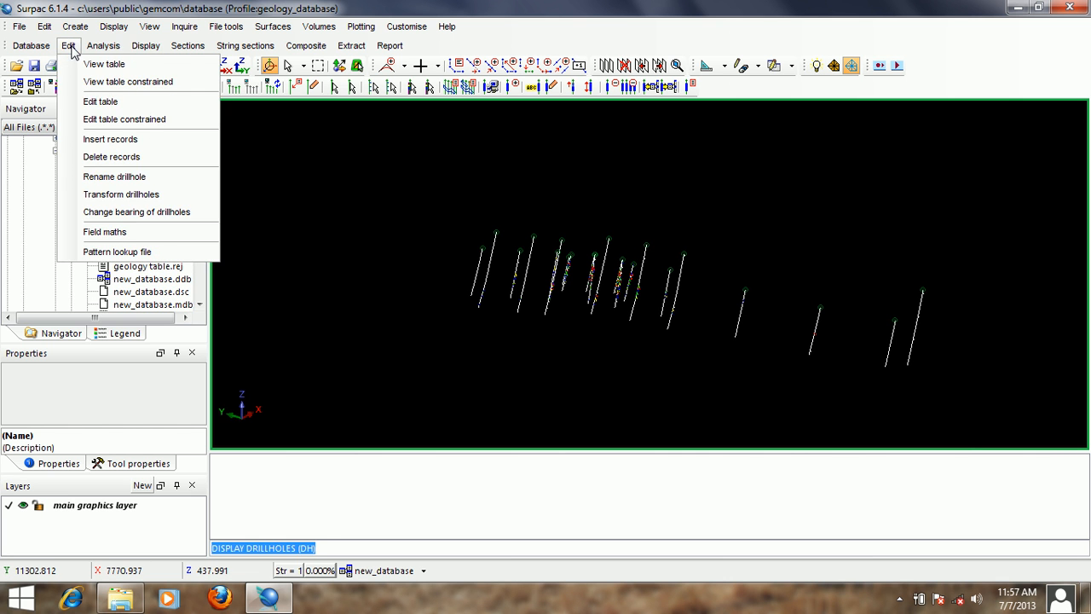
{"action": "mouse_move", "coordinate": [140, 51]}
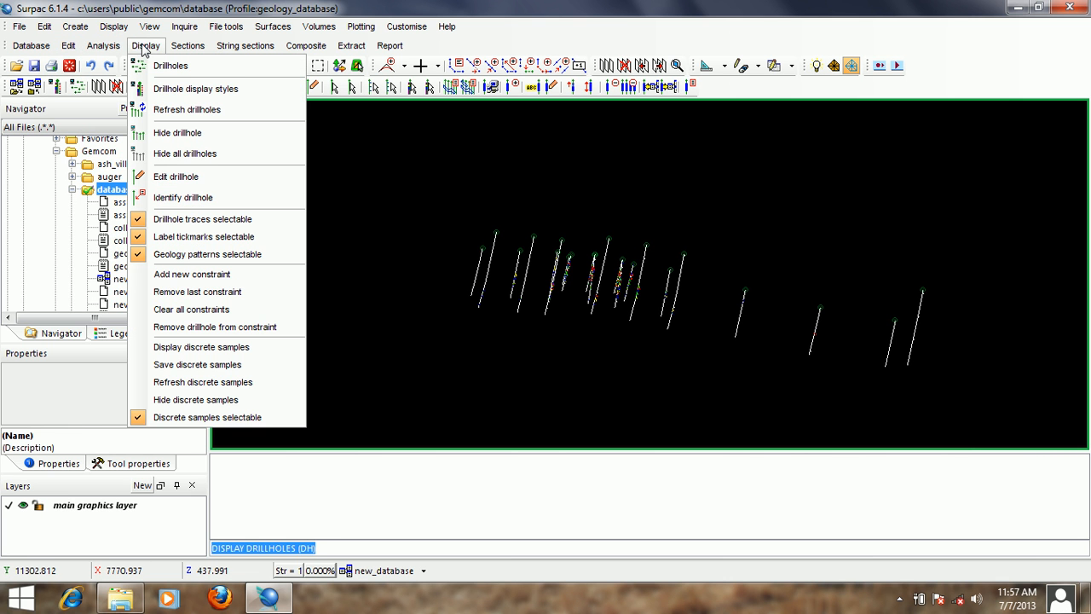
{"action": "left_click", "coordinate": [204, 177]}
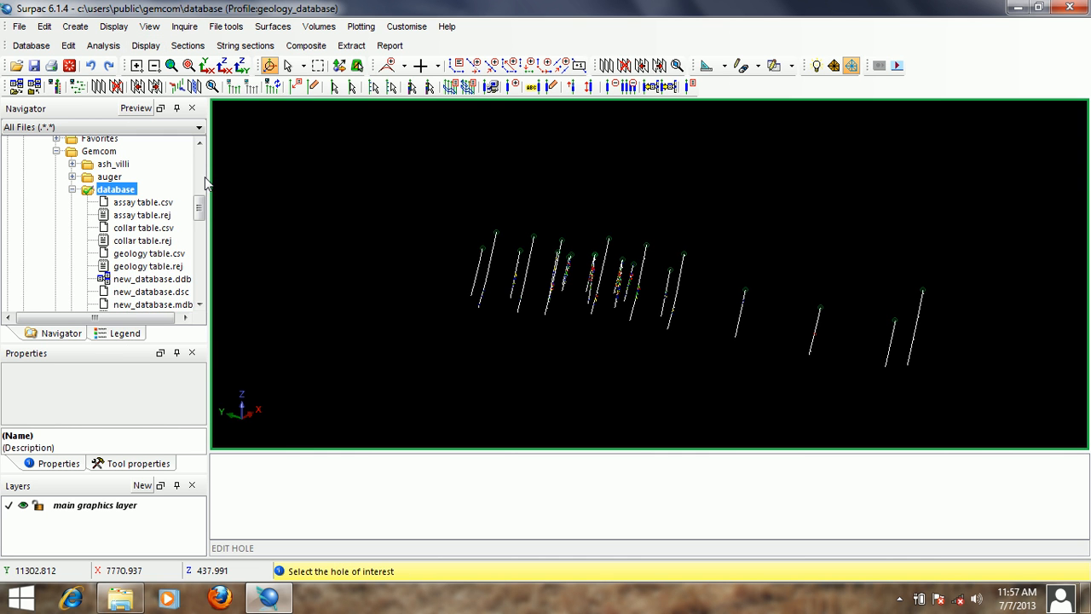
{"action": "left_click", "coordinate": [742, 318]}
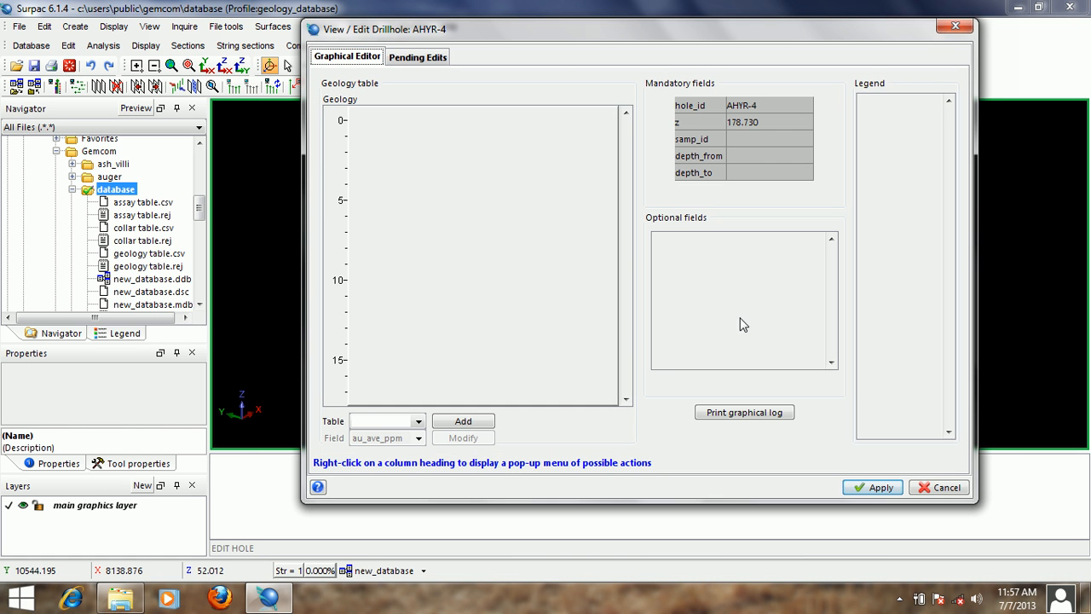
{"action": "left_click_drag", "start_coordinate": [635, 34], "coordinate": [605, 57]}
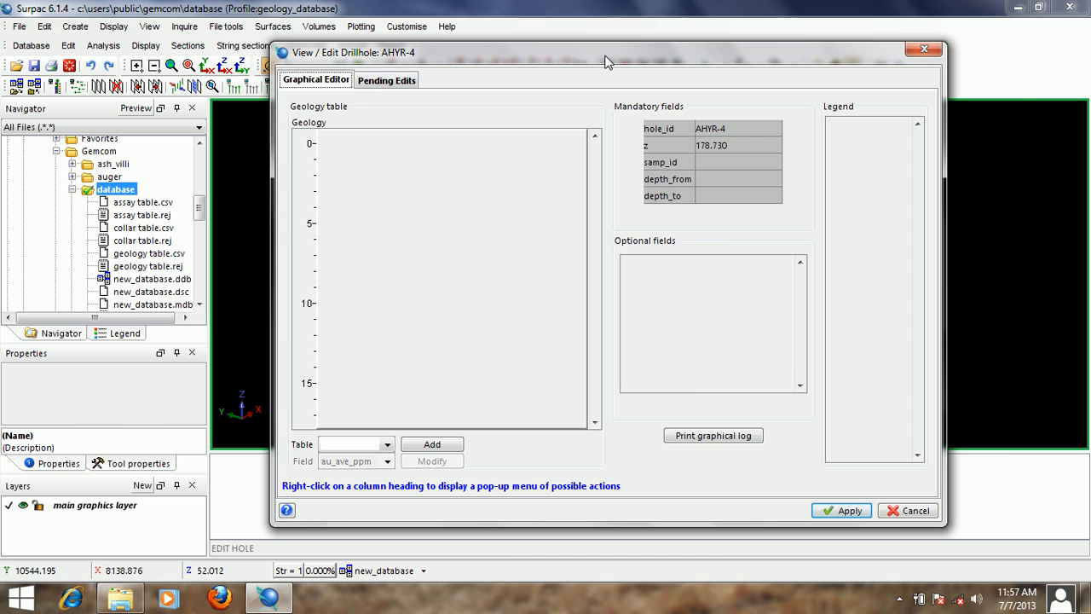
- Add the assay au_ave_ppm and geology lithology columns to the graphical log of hole AHYR-4
{"action": "left_click", "coordinate": [388, 444]}
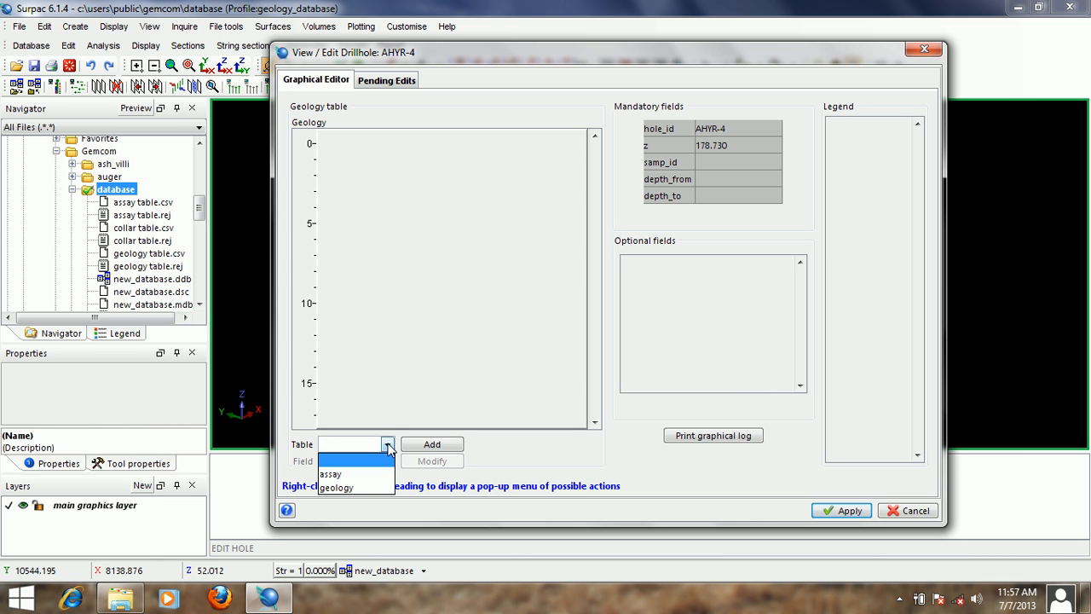
{"action": "left_click", "coordinate": [336, 474]}
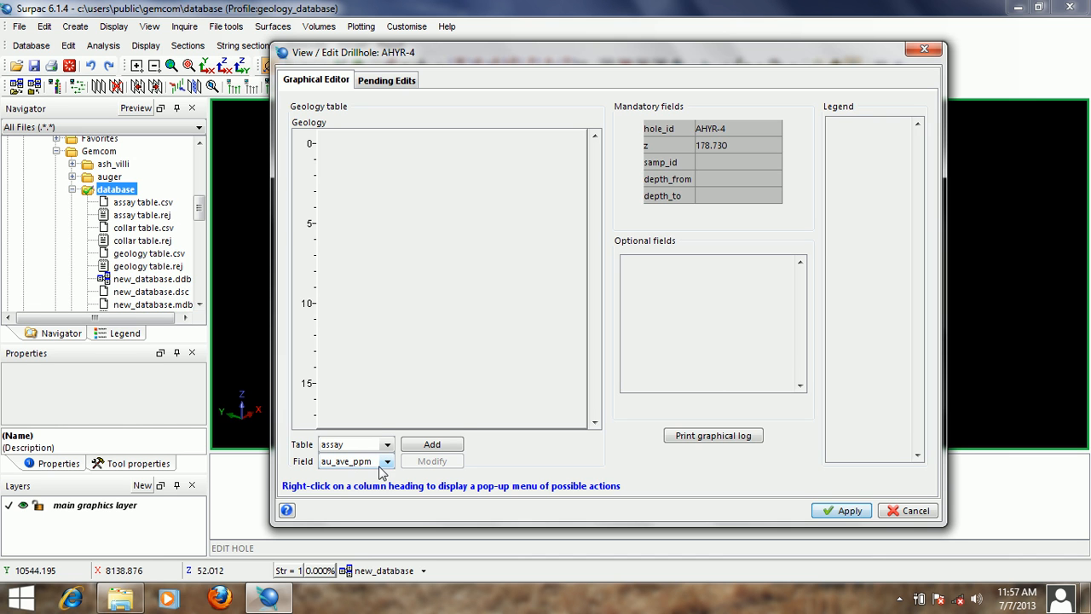
{"action": "left_click", "coordinate": [433, 445]}
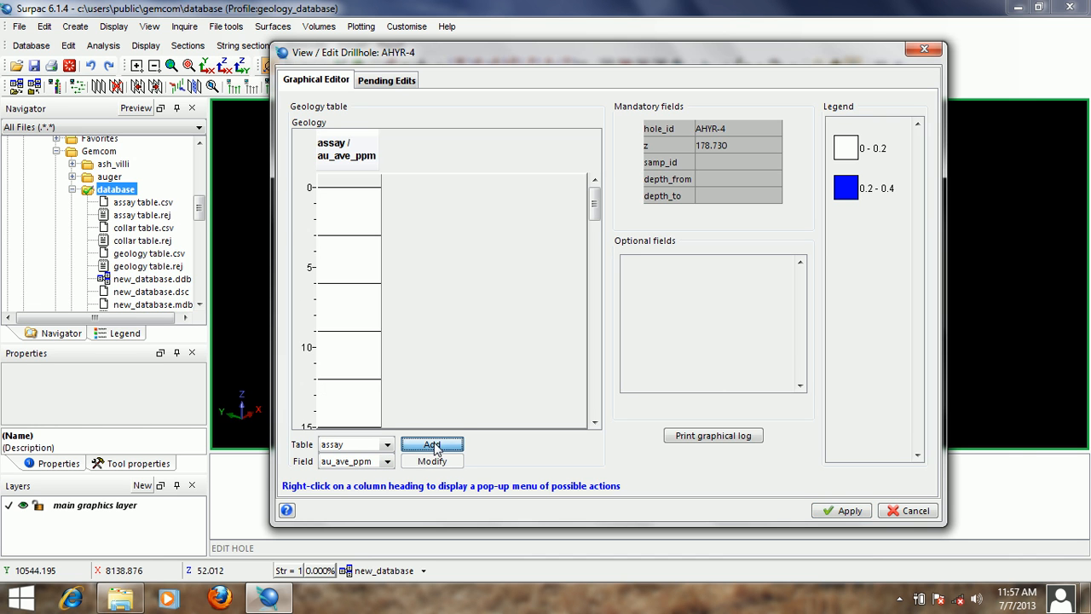
{"action": "left_click", "coordinate": [388, 445]}
{"action": "left_click", "coordinate": [381, 487]}
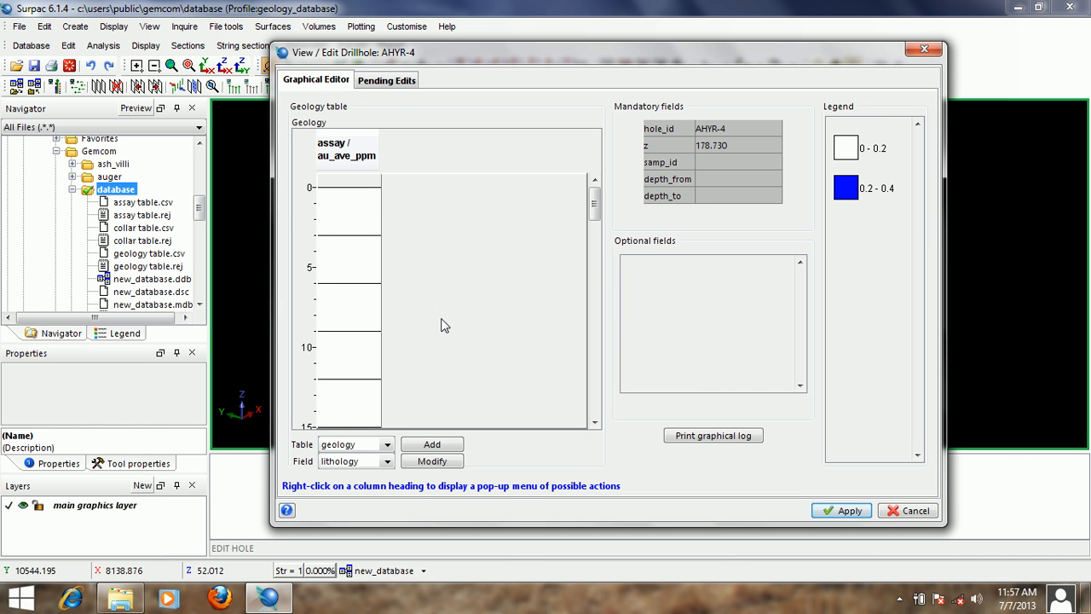
{"action": "left_click", "coordinate": [443, 447]}
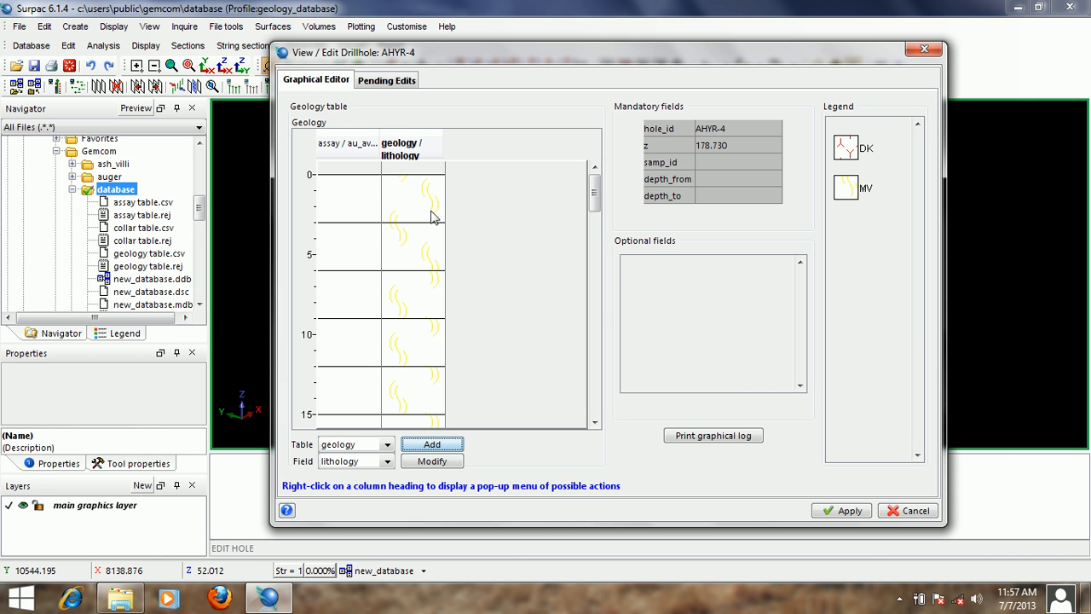
- Select the 21 to 24 m assay interval in the graphical log of hole AHYR-4 and set its au_ave_ppm to 0.4
{"action": "left_click_drag", "start_coordinate": [594, 189], "coordinate": [594, 223]}
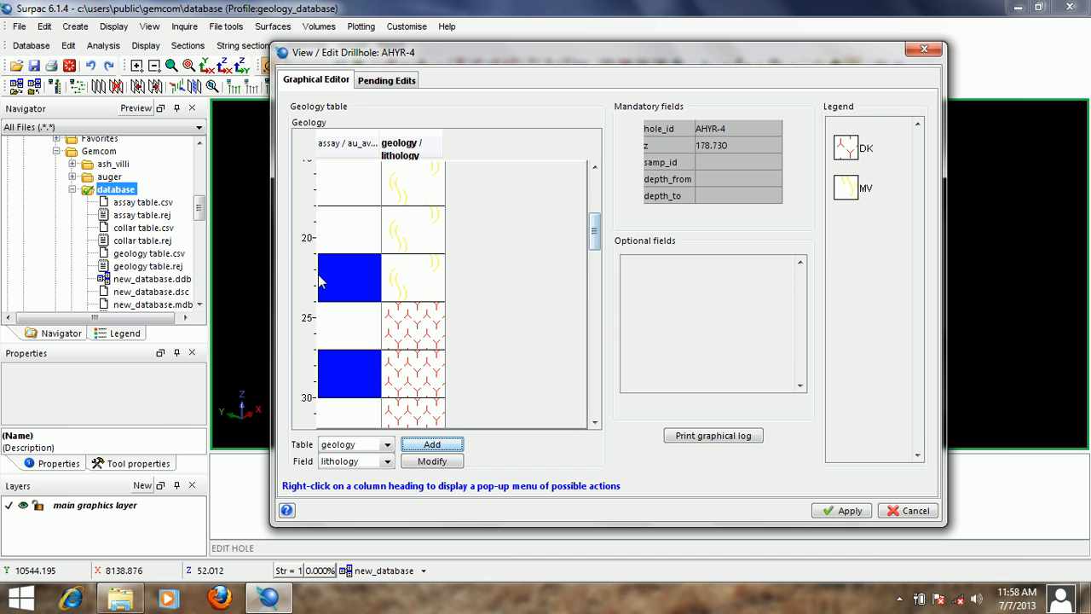
{"action": "mouse_move", "coordinate": [329, 281]}
{"action": "mouse_move", "coordinate": [404, 276]}
{"action": "left_click", "coordinate": [331, 285]}
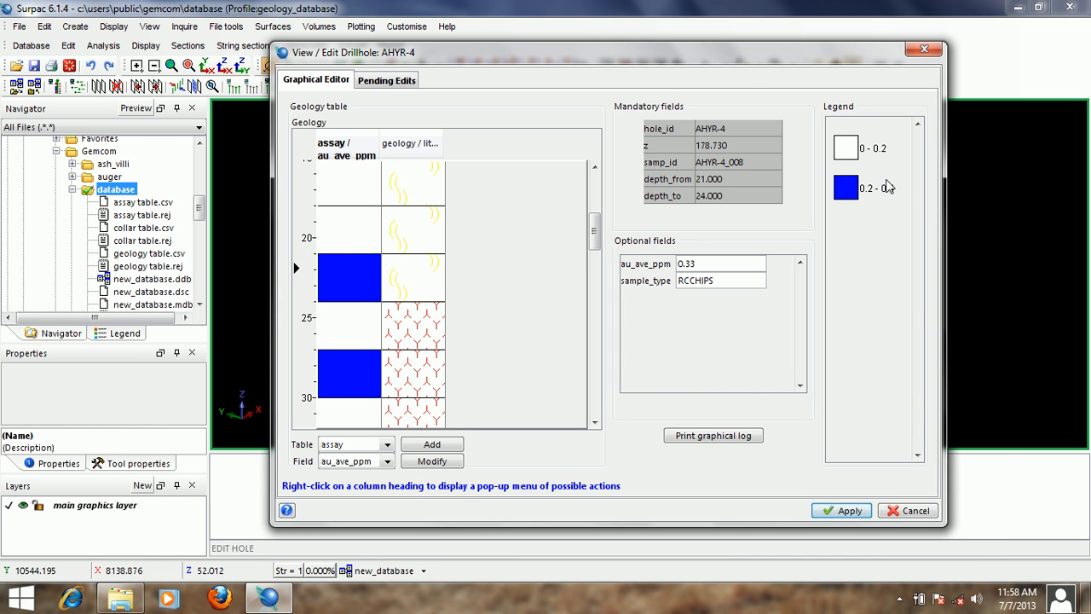
{"action": "left_click_drag", "start_coordinate": [596, 59], "coordinate": [620, 46]}
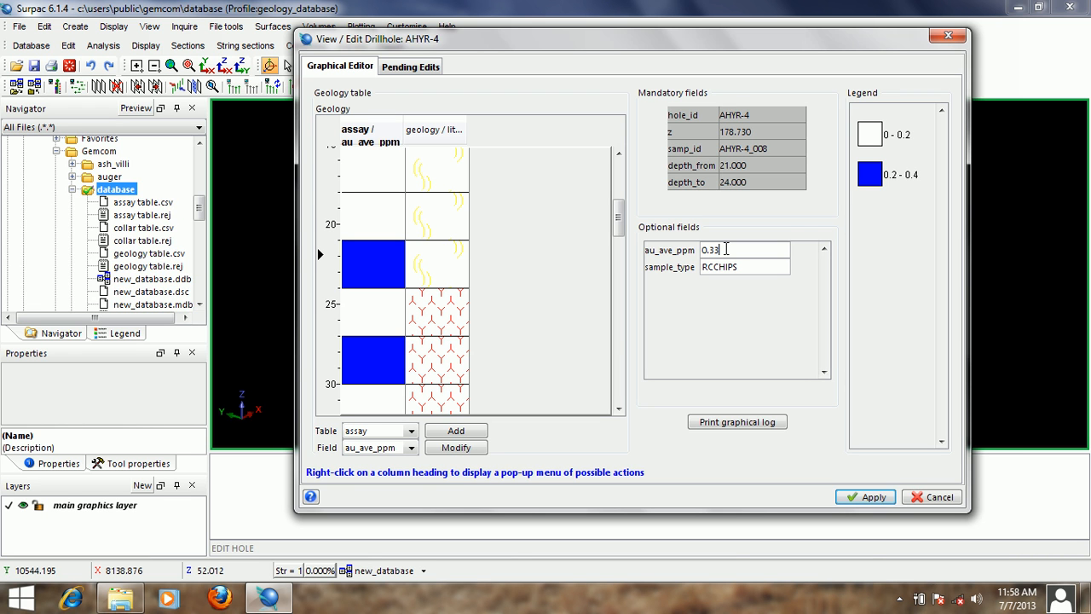
{"action": "type", "text": "4"}
- Review the pending assay edits of hole AHYR-4 and close the editor without saving the changes to the database
{"action": "left_click", "coordinate": [429, 68]}
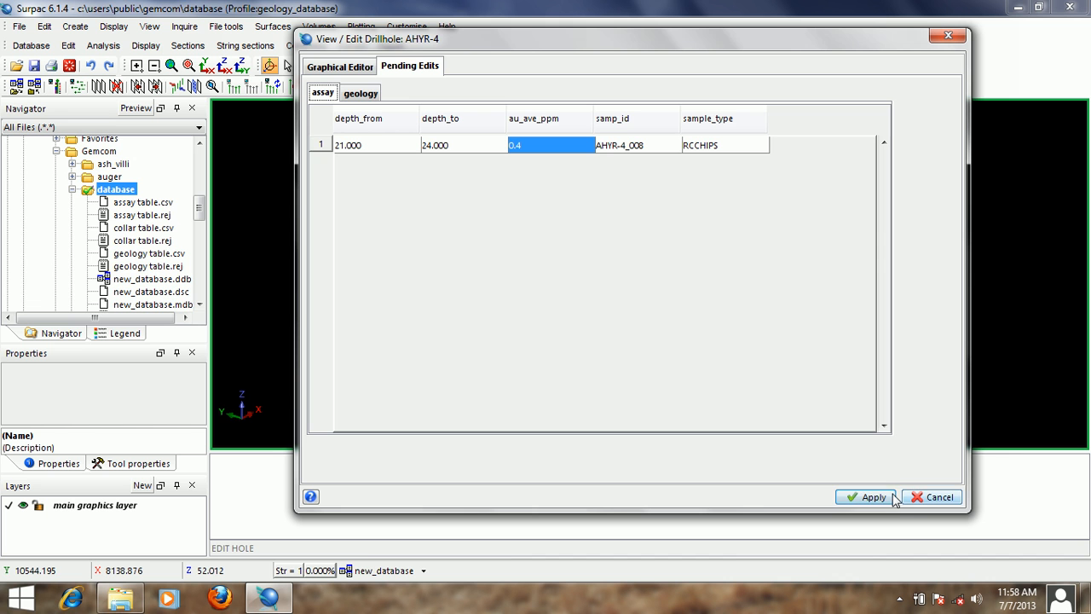
{"action": "left_click", "coordinate": [349, 65]}
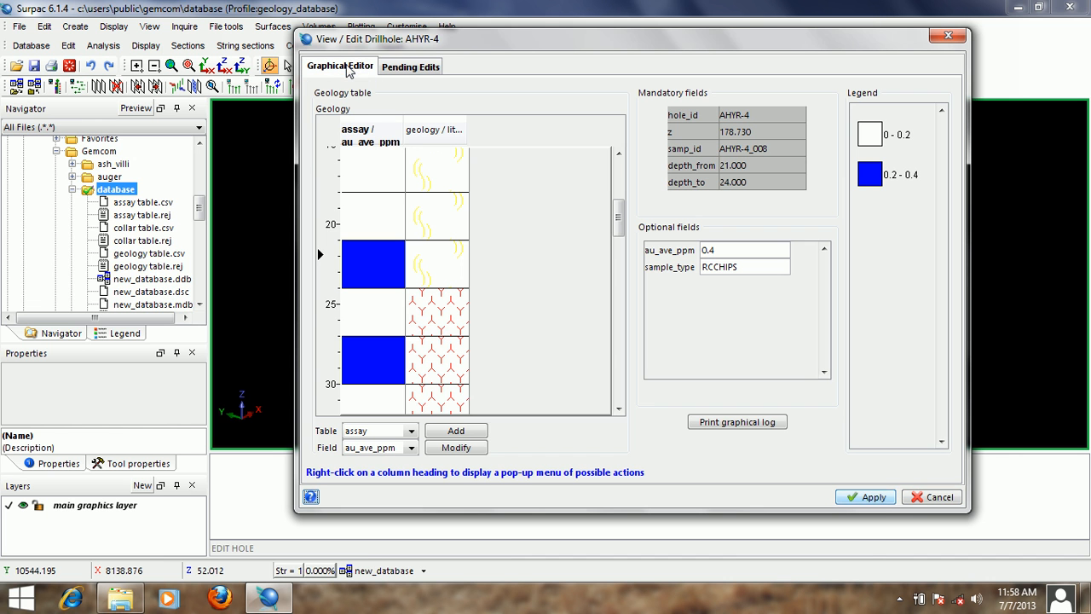
{"action": "left_click_drag", "start_coordinate": [619, 215], "coordinate": [643, 213]}
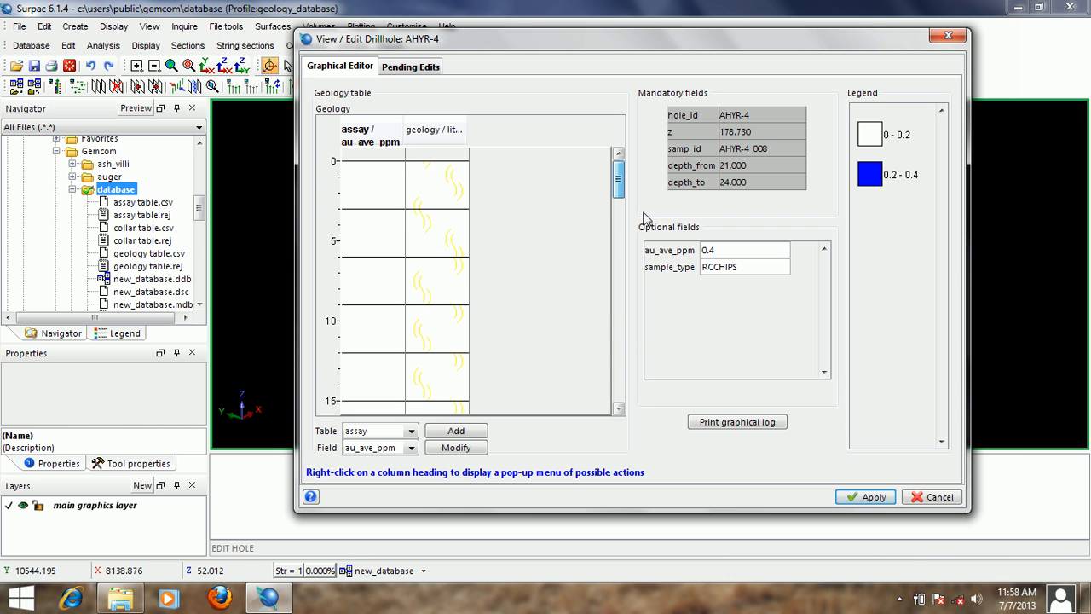
{"action": "left_click", "coordinate": [933, 496]}
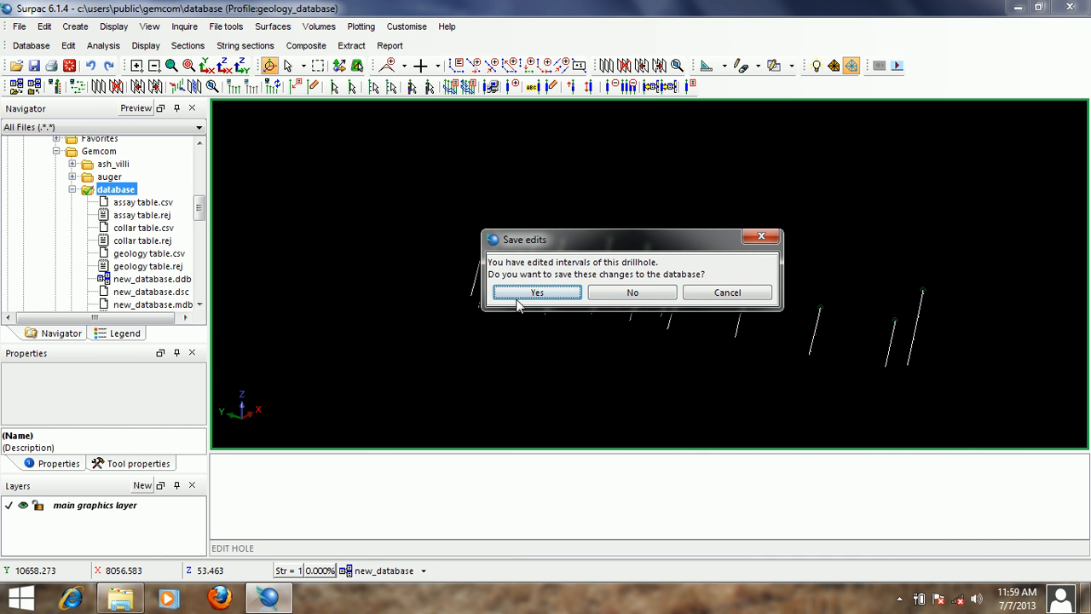
{"action": "left_click", "coordinate": [631, 295]}
- Open drillhole AH-01-02 for viewing and editing by picking its trace in the 3D view
{"action": "scroll", "coordinate": [621, 294], "scroll_direction": "up", "scroll_amount": 5}
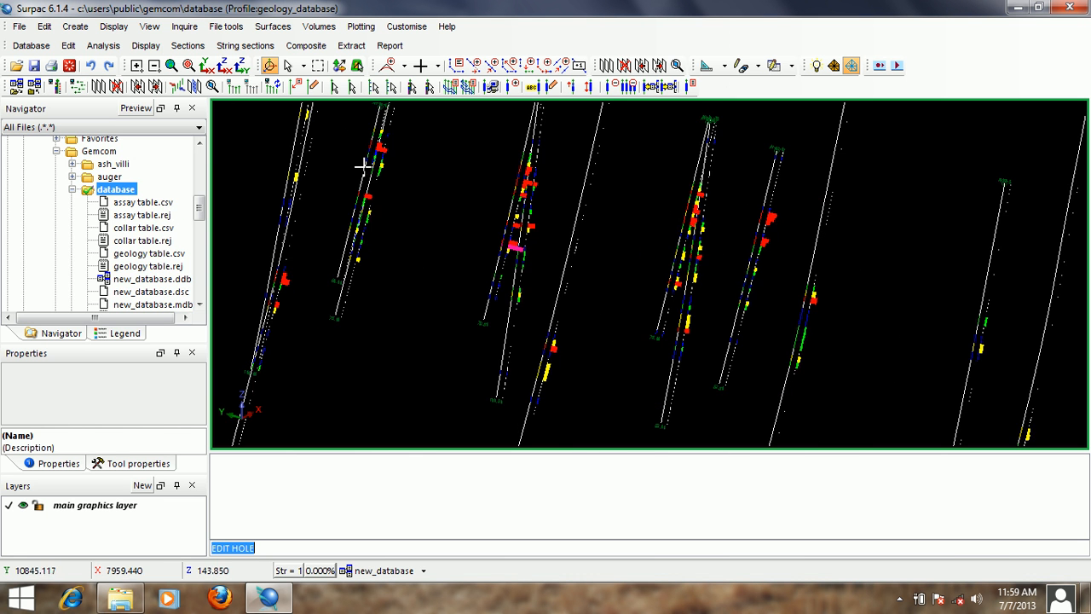
{"action": "scroll", "coordinate": [366, 166], "scroll_direction": "up", "scroll_amount": 3}
{"action": "scroll", "coordinate": [598, 258], "scroll_direction": "up", "scroll_amount": 4}
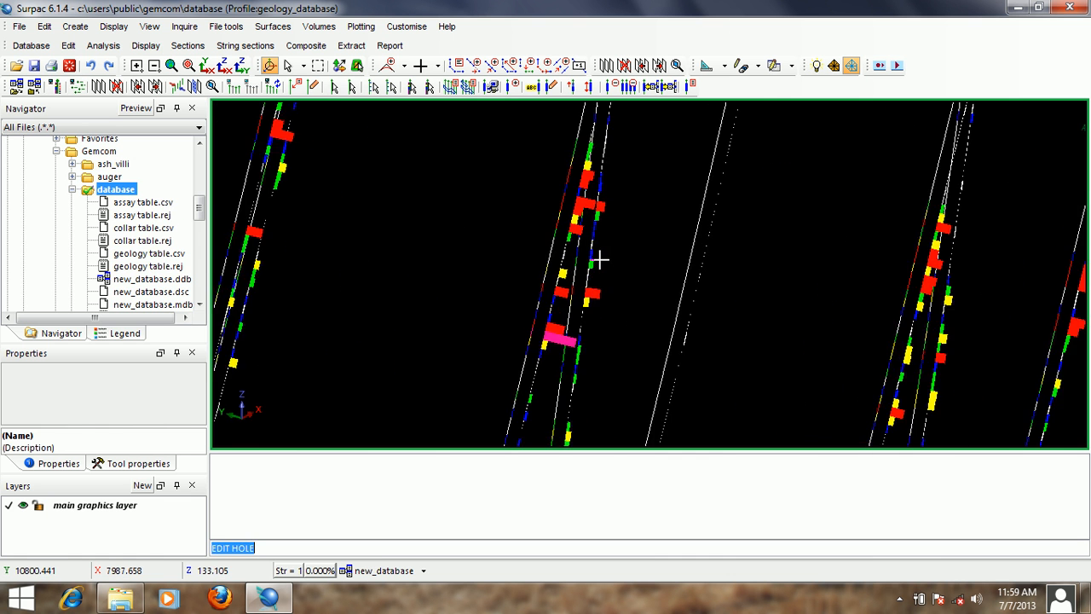
{"action": "scroll", "coordinate": [596, 256], "scroll_direction": "down", "scroll_amount": 2}
{"action": "left_click", "coordinate": [598, 298]}
{"action": "middle_click_drag", "start_coordinate": [597, 297], "coordinate": [540, 179]}
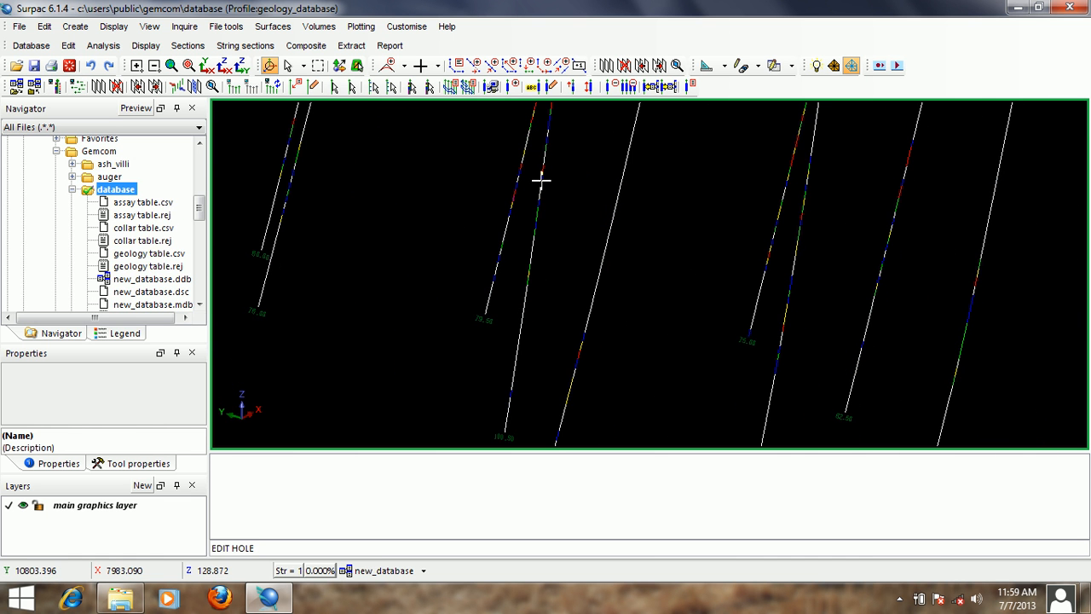
{"action": "middle_click_drag", "start_coordinate": [784, 259], "coordinate": [663, 259]}
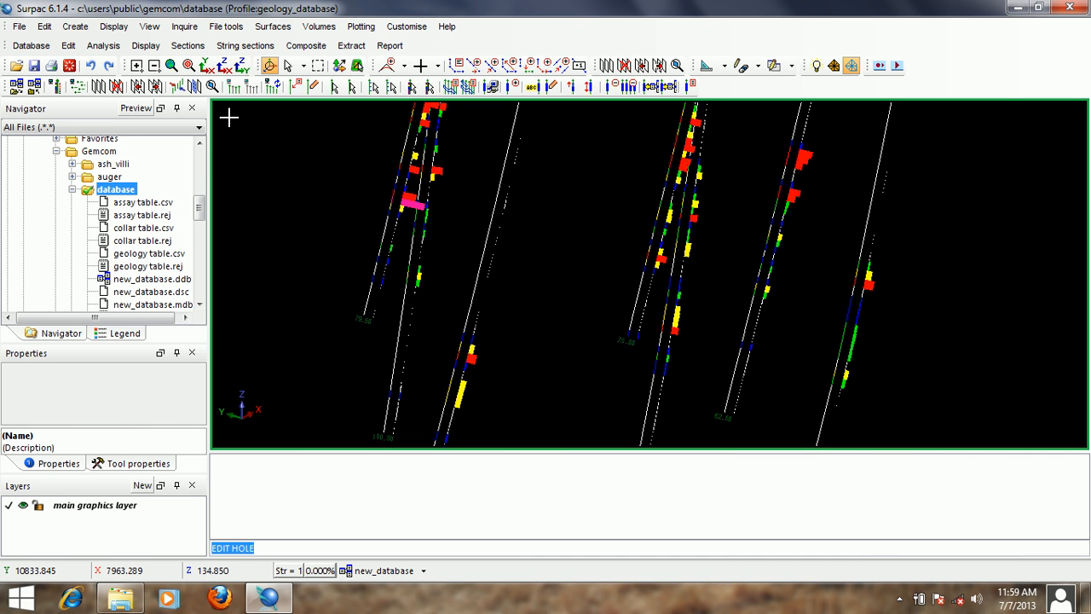
{"action": "left_click", "coordinate": [146, 45]}
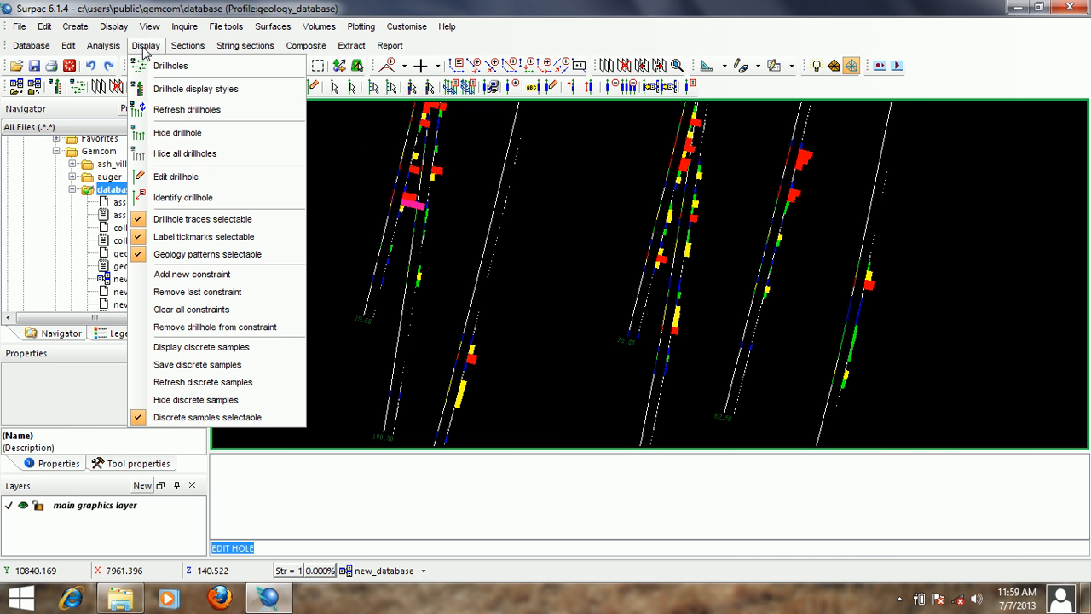
{"action": "left_click", "coordinate": [190, 176]}
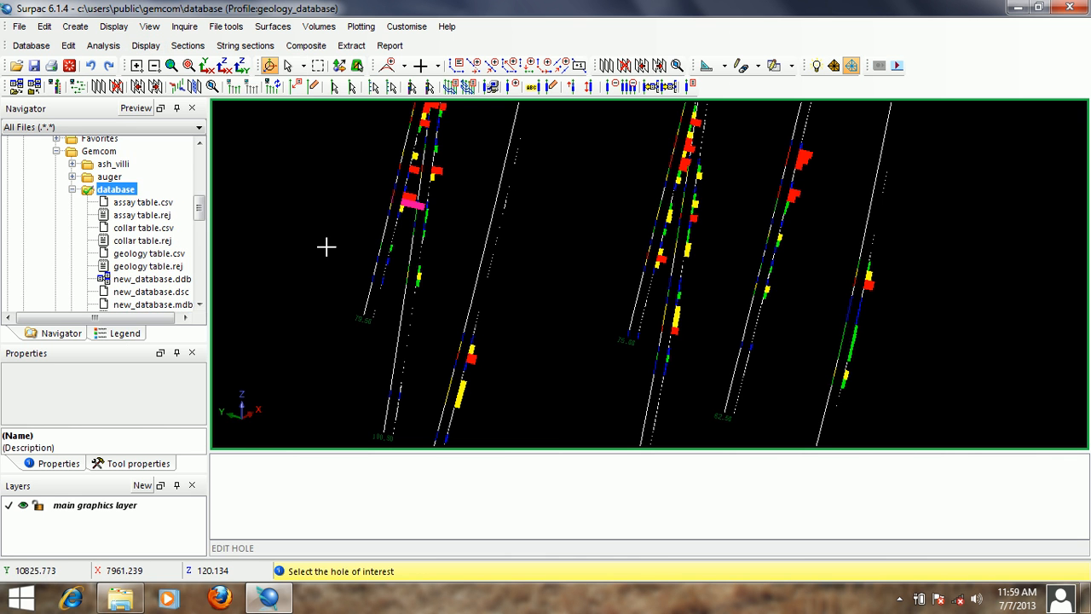
{"action": "left_click", "coordinate": [631, 295]}
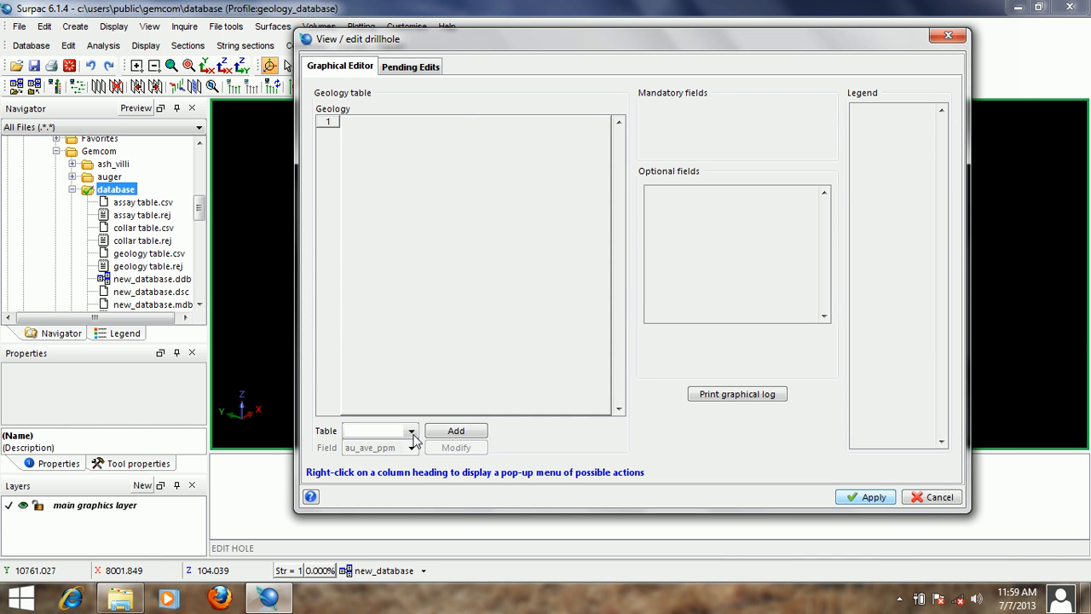
- Add a second assay au_ave_ppm column to the graphical log of hole AH-01-02
{"action": "left_click", "coordinate": [411, 431]}
{"action": "left_click", "coordinate": [403, 456]}
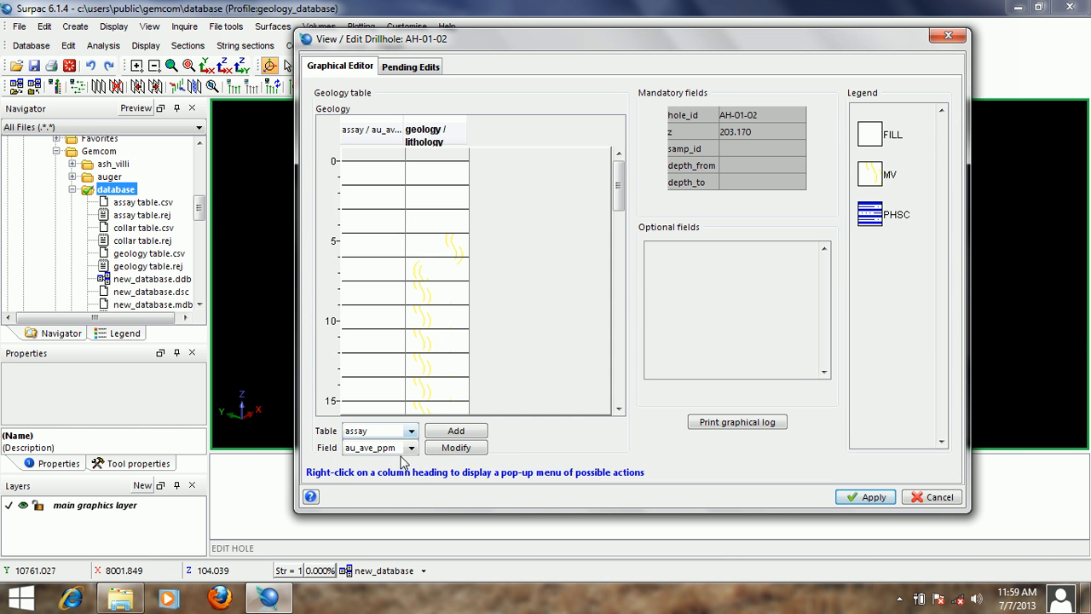
{"action": "left_click", "coordinate": [454, 431]}
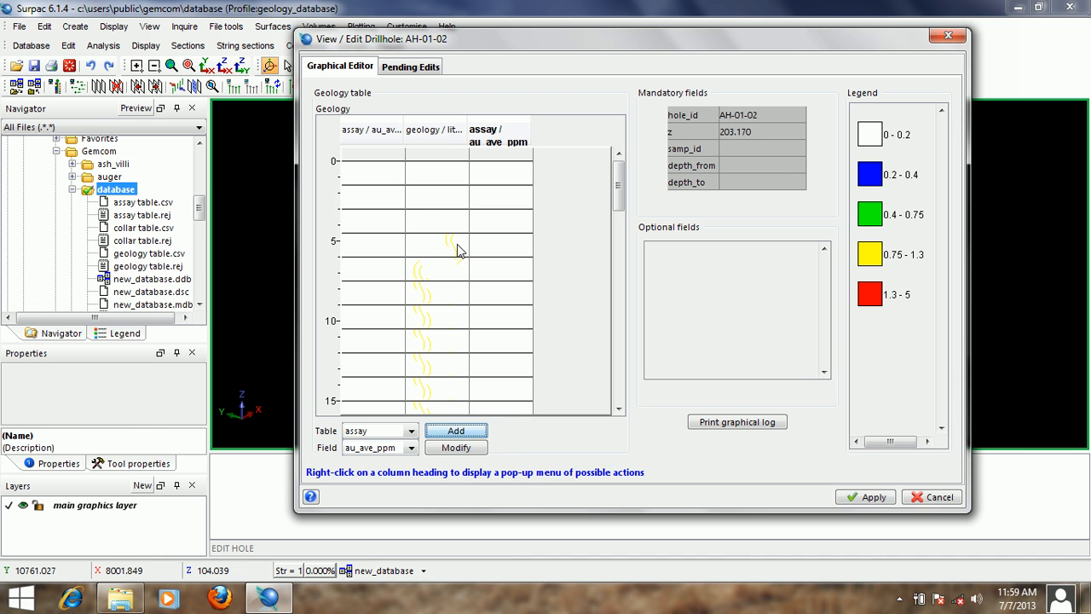
{"action": "left_click_drag", "start_coordinate": [623, 177], "coordinate": [621, 234]}
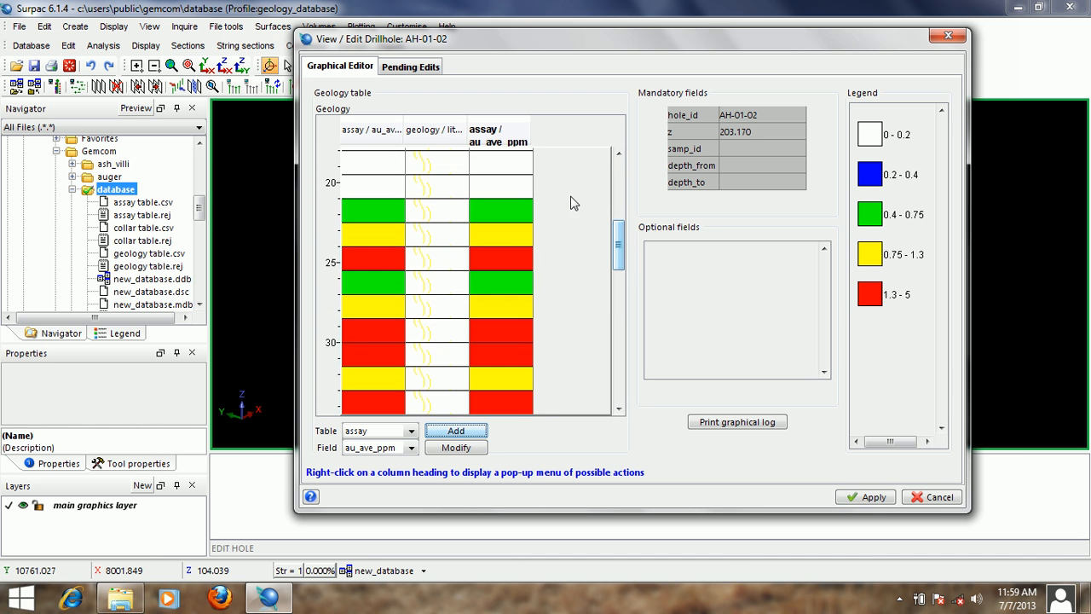
- Remove the duplicate assay au_ave_ppm column from the graphical log of hole AH-01-02
{"action": "left_click", "coordinate": [510, 136]}
{"action": "right_click", "coordinate": [509, 135]}
{"action": "left_click", "coordinate": [508, 132]}
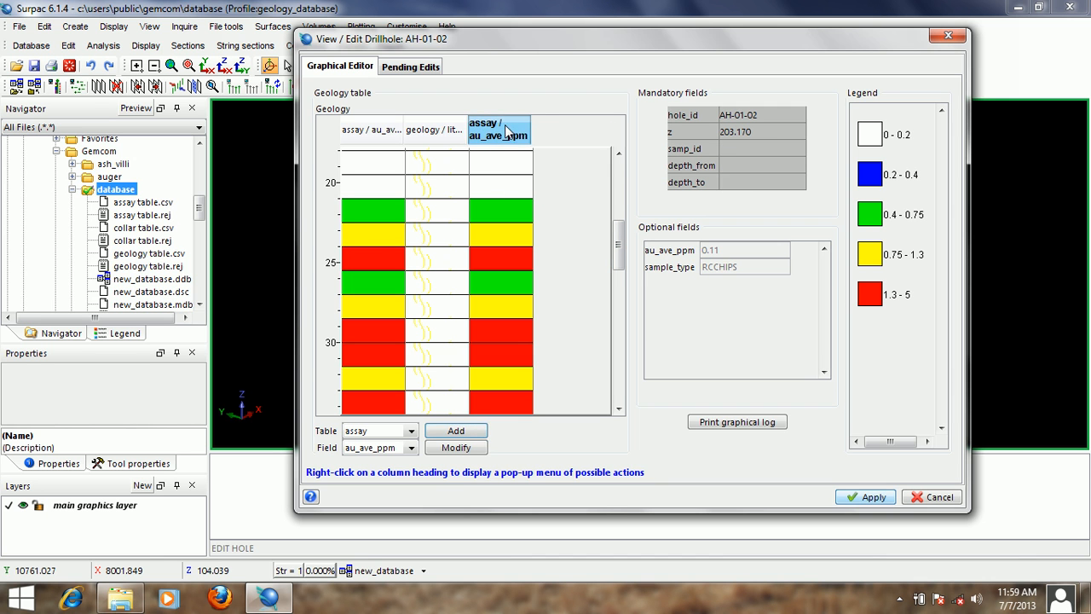
{"action": "right_click", "coordinate": [506, 127]}
{"action": "left_click", "coordinate": [550, 137]}
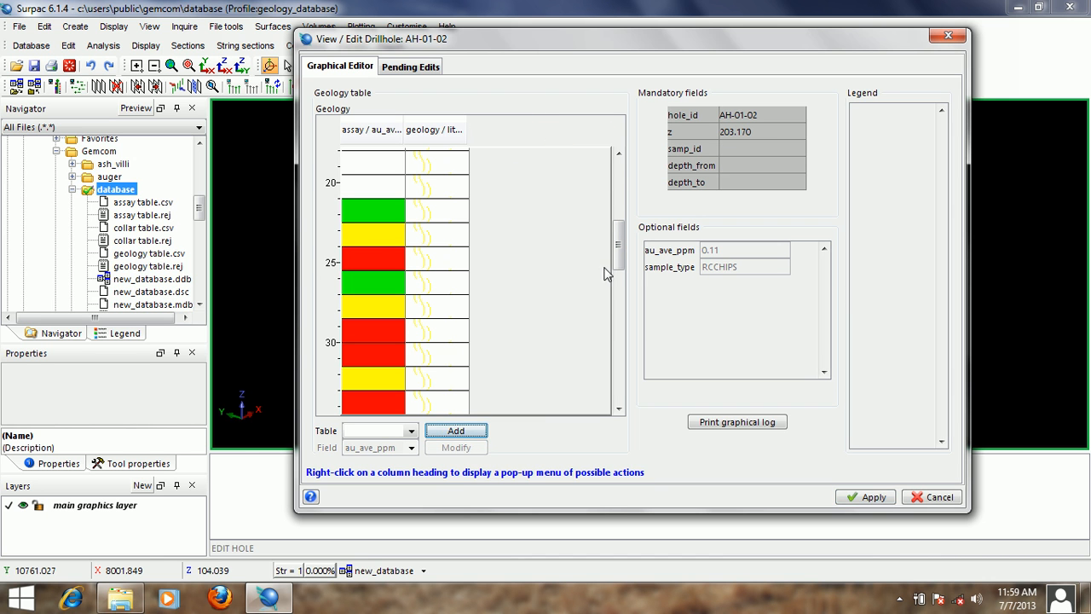
- Inspect the grade and lithology intervals down hole AH-01-02, and close its editor without applying changes
{"action": "left_click_drag", "start_coordinate": [619, 255], "coordinate": [619, 267]}
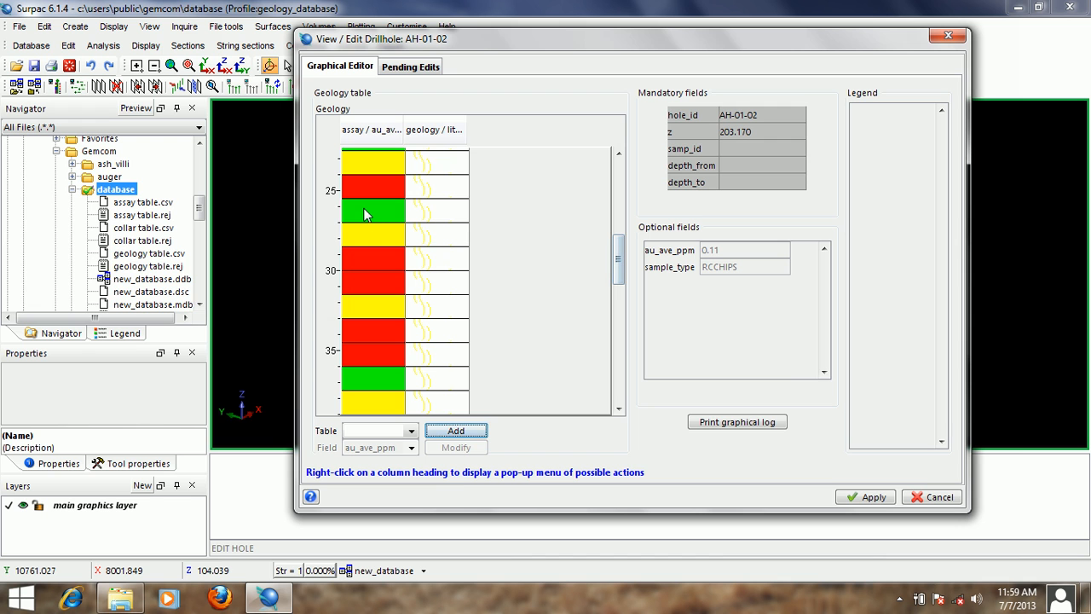
{"action": "mouse_move", "coordinate": [365, 214]}
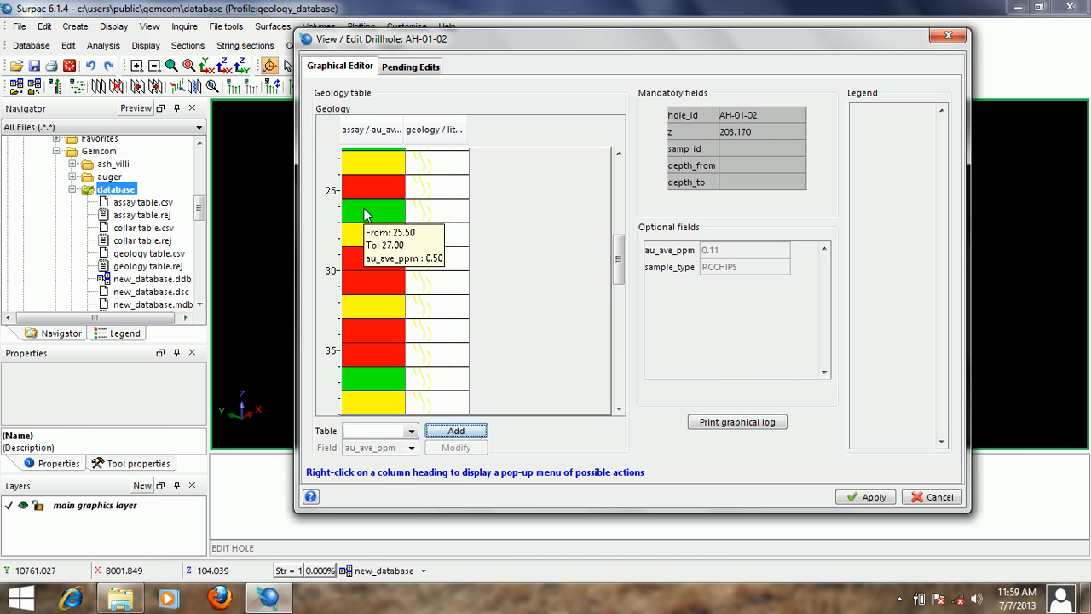
{"action": "mouse_move", "coordinate": [435, 211]}
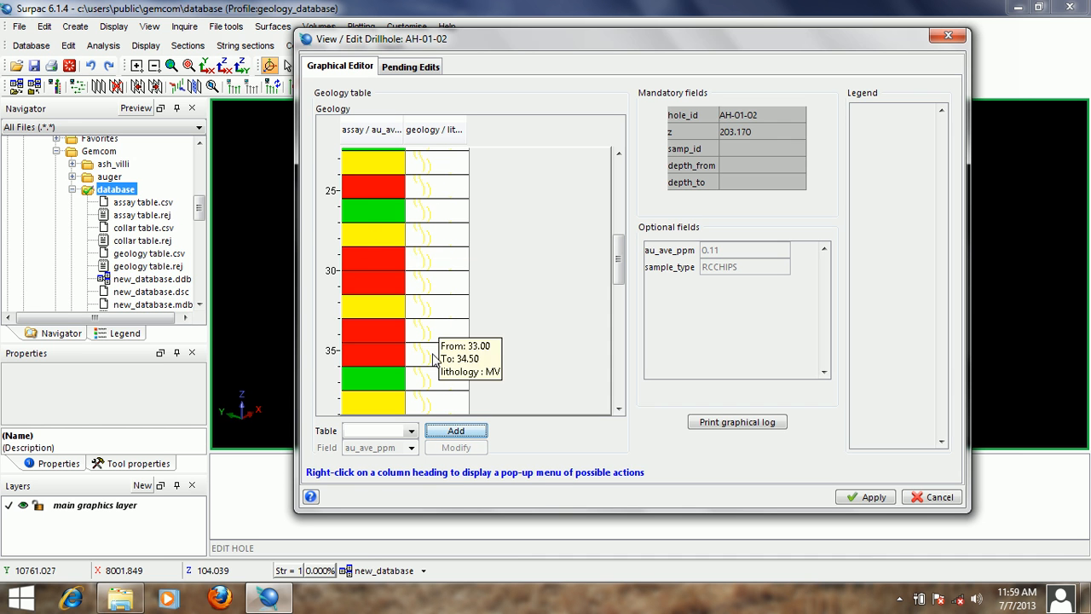
{"action": "left_click_drag", "start_coordinate": [617, 256], "coordinate": [620, 341]}
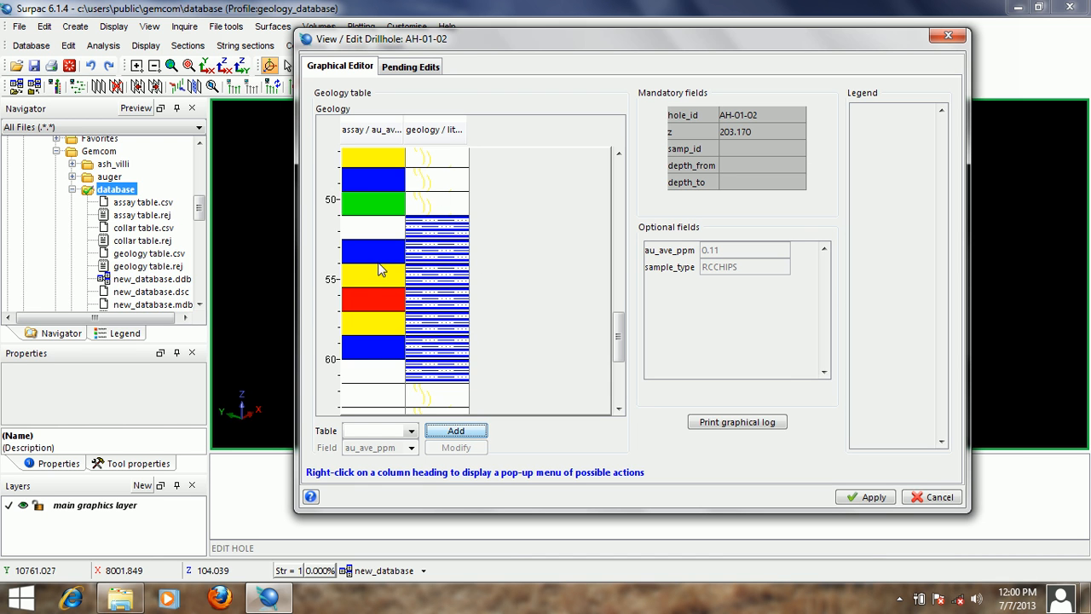
{"action": "mouse_move", "coordinate": [373, 260]}
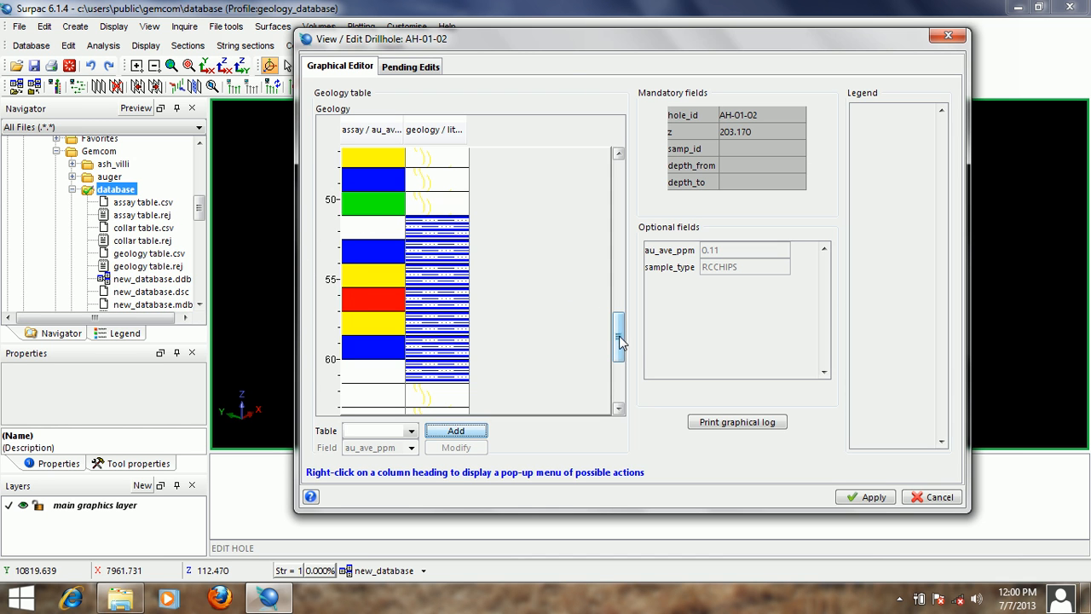
{"action": "left_click_drag", "start_coordinate": [619, 341], "coordinate": [617, 245]}
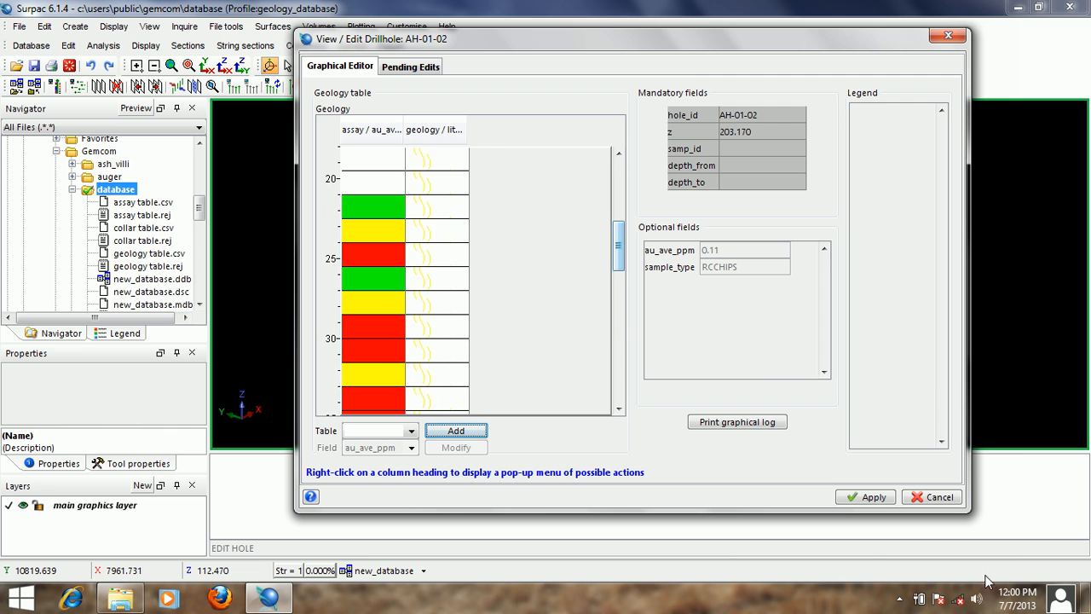
{"action": "left_click", "coordinate": [938, 497]}
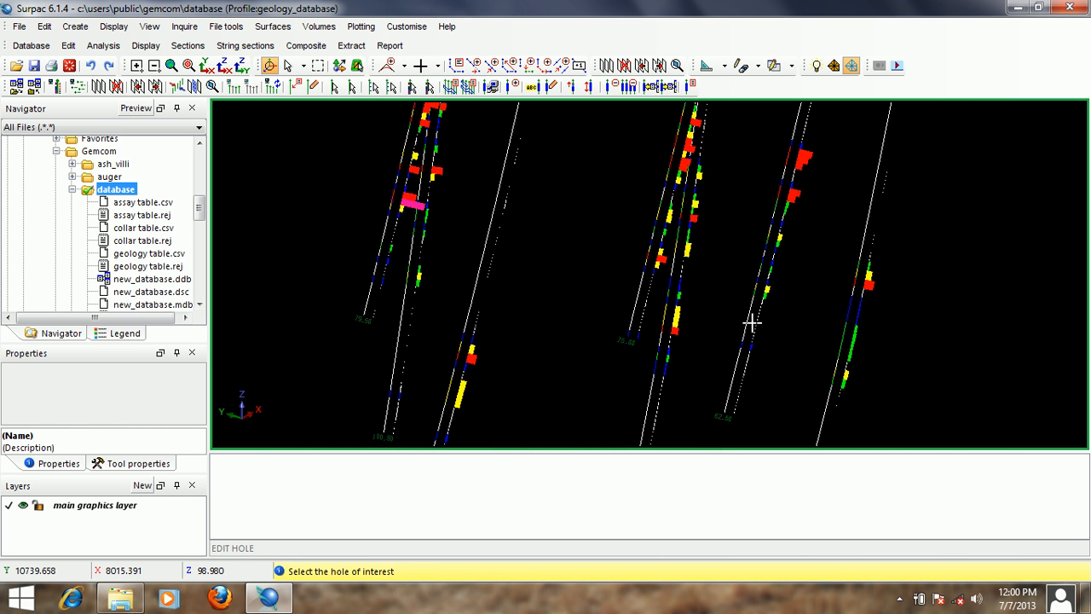
{"action": "key", "text": "Escape"}
- Rotate the drillholes to a side view, examine the grade bars along the traces and leave the hole editing command
{"action": "scroll", "coordinate": [758, 291], "scroll_direction": "down", "scroll_amount": 2}
{"action": "left_click_drag", "start_coordinate": [758, 291], "coordinate": [633, 264]}
{"action": "scroll", "coordinate": [648, 204], "scroll_direction": "down", "scroll_amount": 4}
{"action": "scroll", "coordinate": [656, 243], "scroll_direction": "up", "scroll_amount": 10}
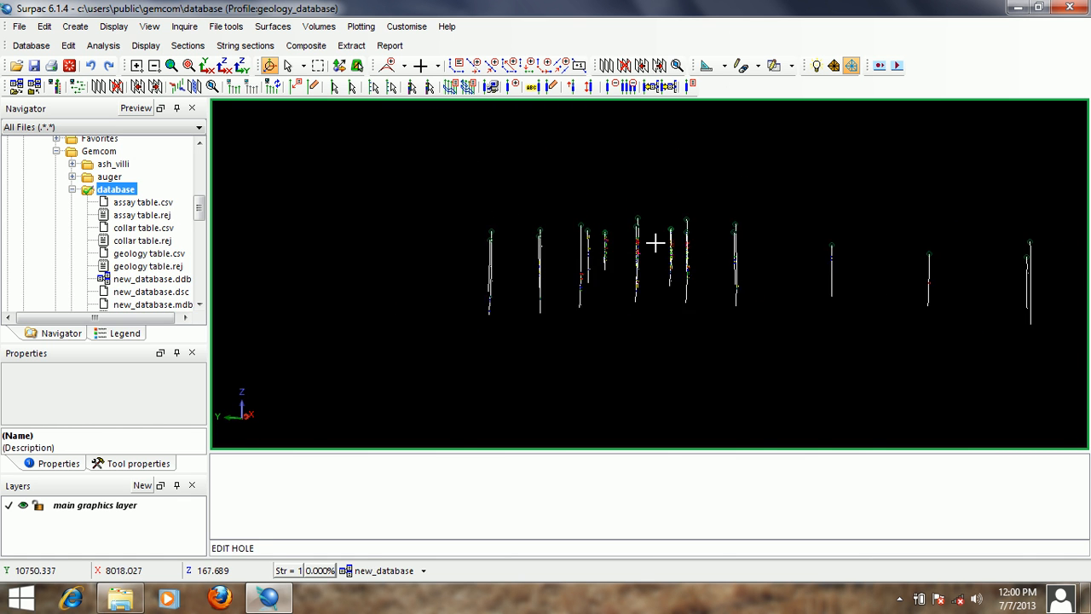
{"action": "scroll", "coordinate": [655, 243], "scroll_direction": "up", "scroll_amount": 3}
{"action": "scroll", "coordinate": [656, 243], "scroll_direction": "down", "scroll_amount": 2}
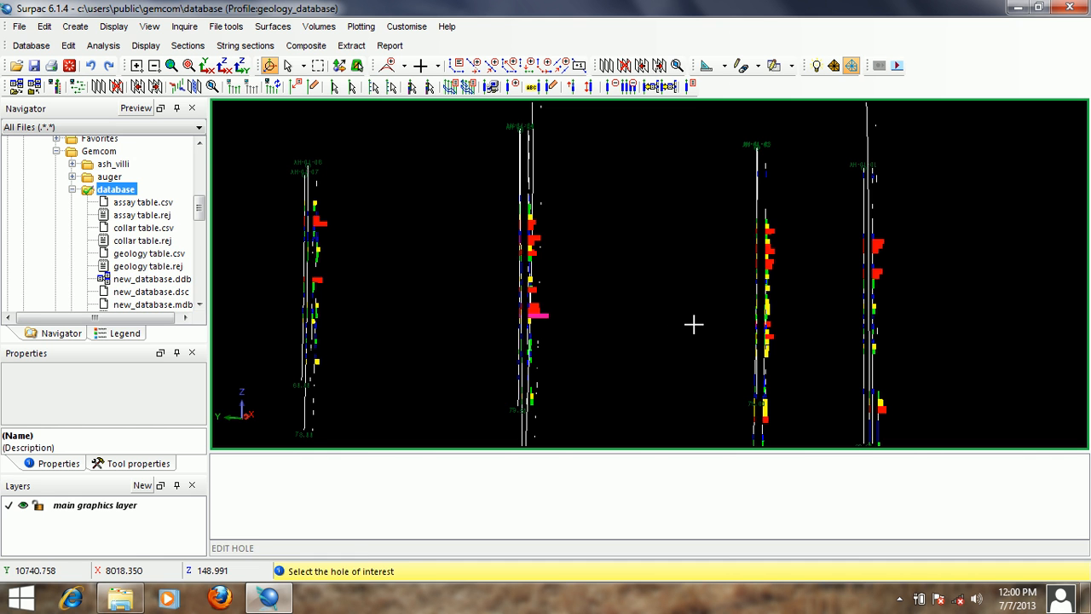
{"action": "key", "text": "Escape"}
- Redraw the drillholes with the assay au_ave_ppm filled bar graph removed from the display settings
{"action": "left_click", "coordinate": [399, 570]}
{"action": "left_click", "coordinate": [415, 460]}
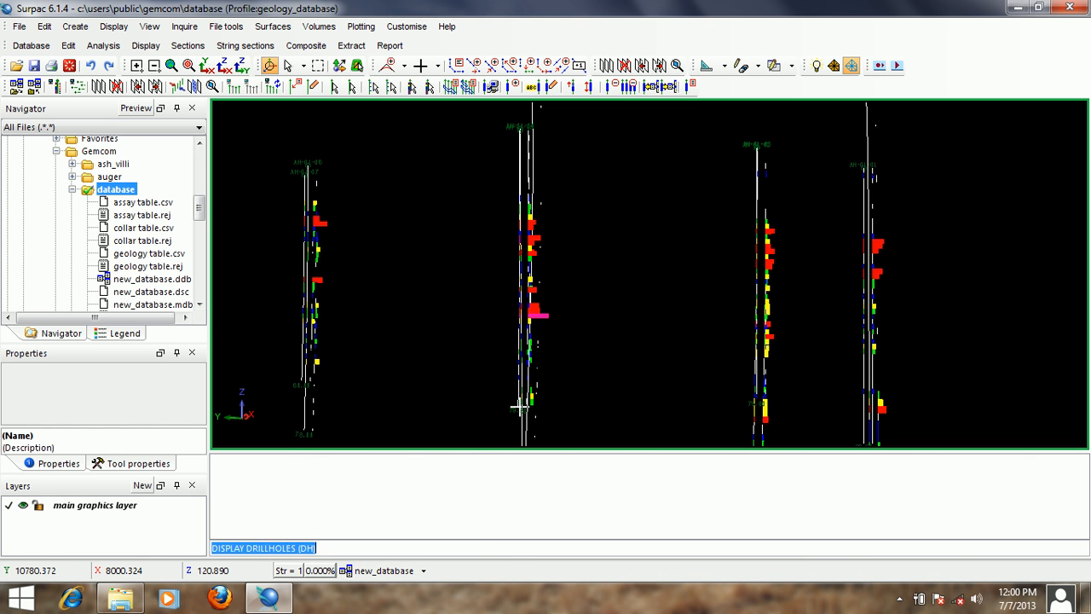
{"action": "left_click", "coordinate": [581, 192]}
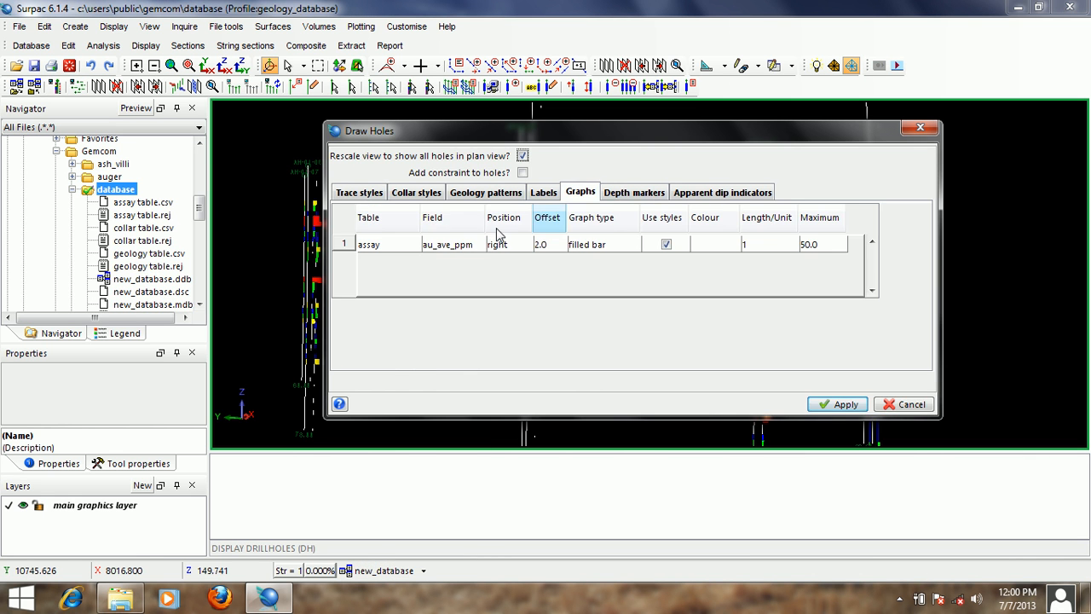
{"action": "left_click", "coordinate": [414, 246]}
{"action": "left_click", "coordinate": [414, 260]}
{"action": "left_click", "coordinate": [831, 405]}
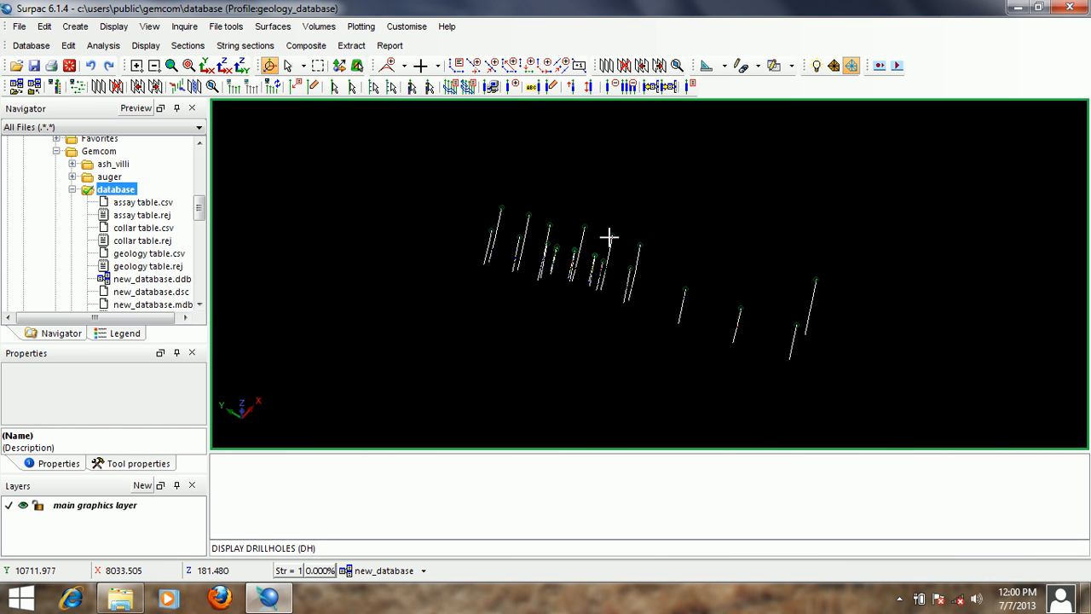
{"action": "scroll", "coordinate": [608, 237], "scroll_direction": "up", "scroll_amount": 6}
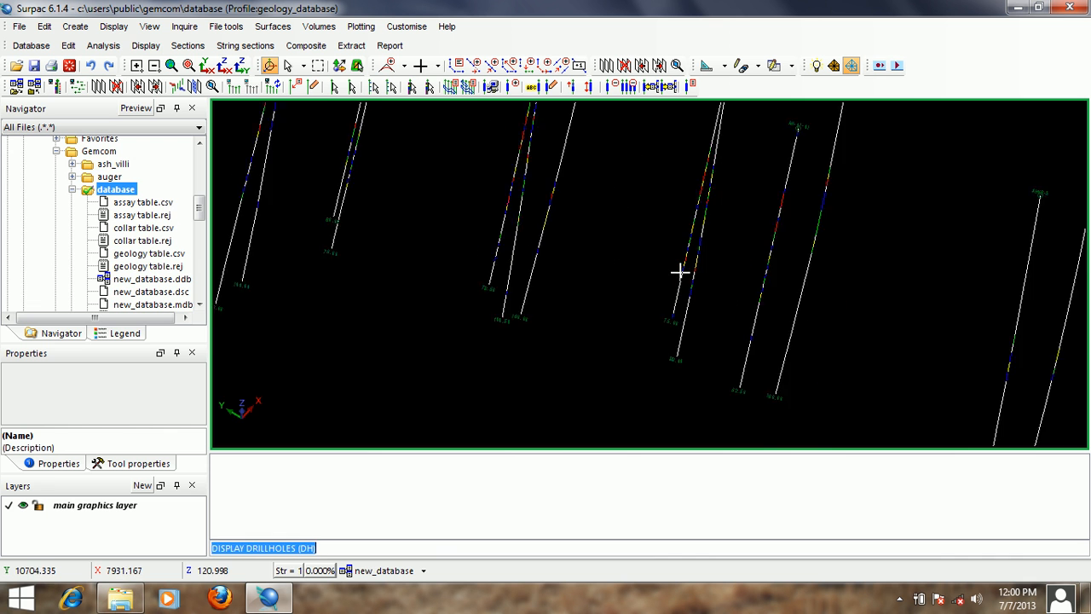
{"action": "scroll", "coordinate": [698, 229], "scroll_direction": "down", "scroll_amount": 2}
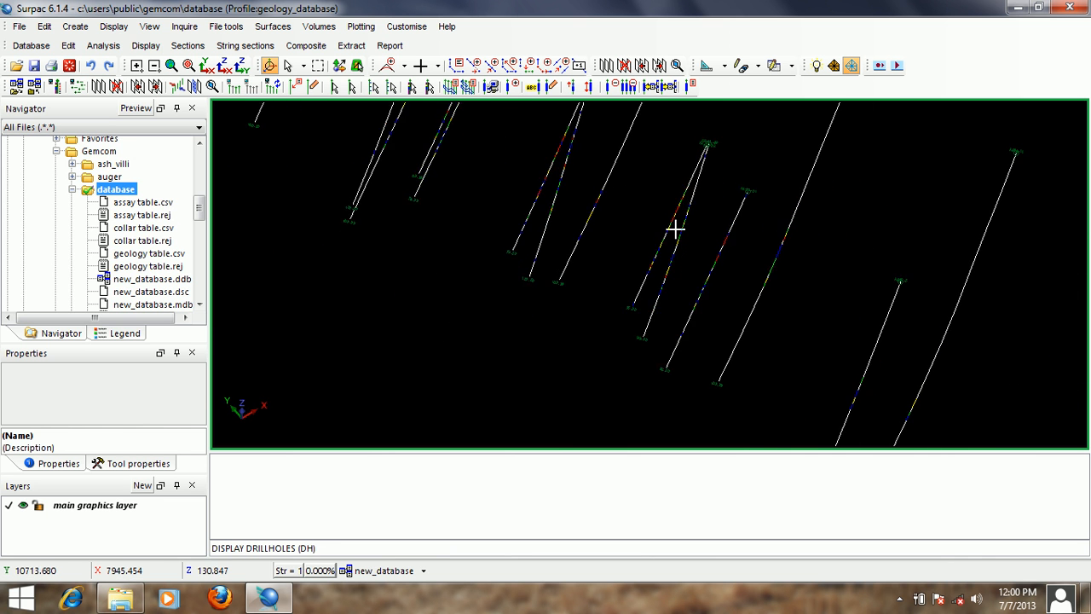